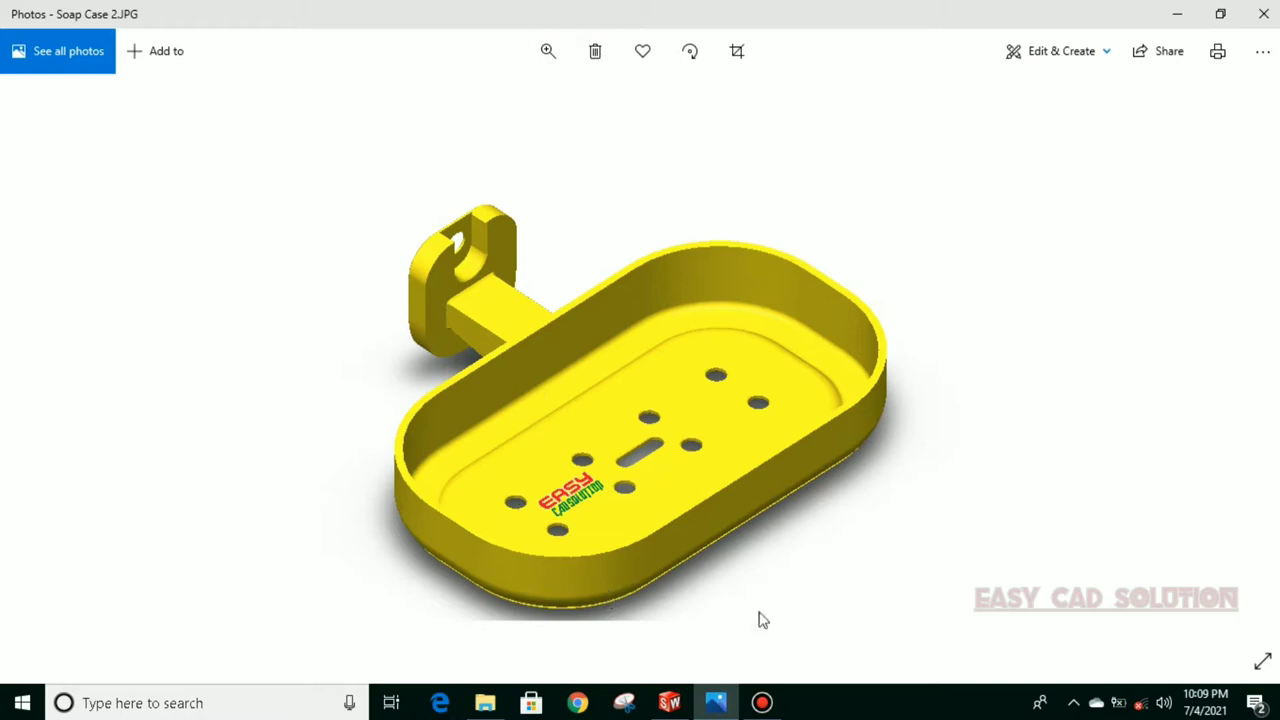
Step: Leave the yellow soap-case picture in Photos and bring SolidWorks to the front
click(678, 711)
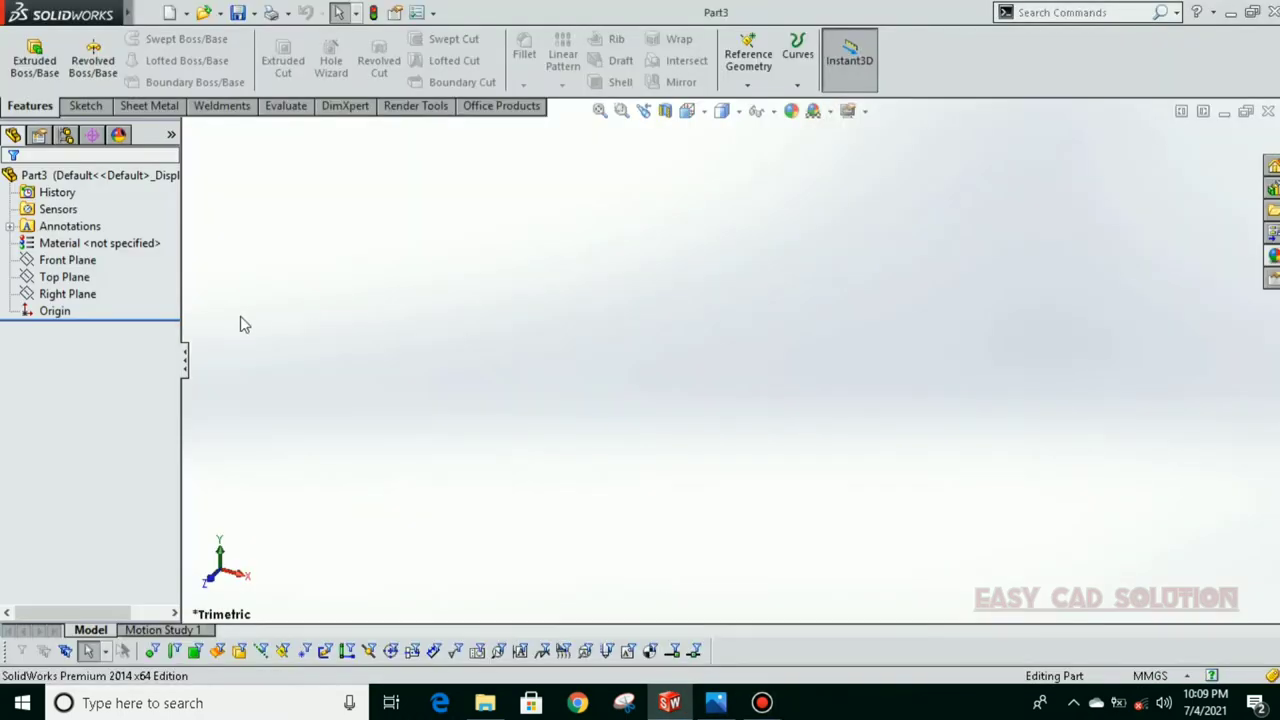
Step: Close Part3, create a new part, and open a sketch on the Top Plane
click(1268, 111)
click(175, 18)
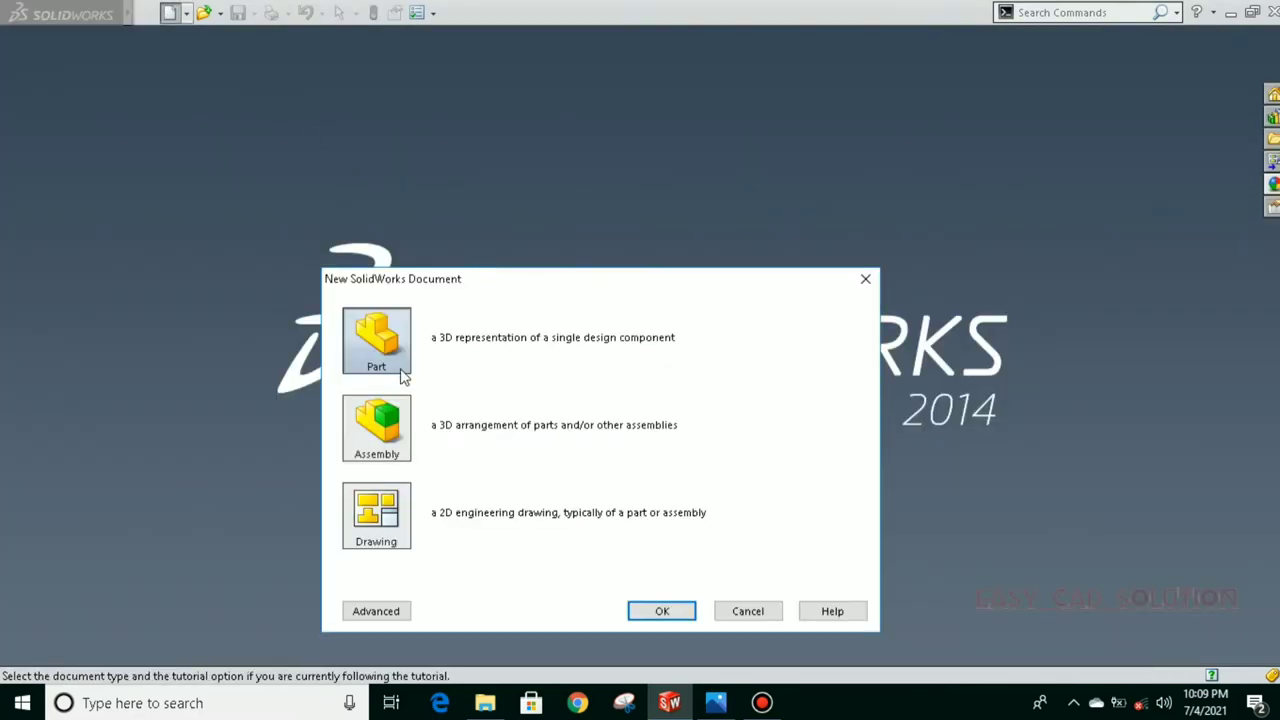
click(656, 611)
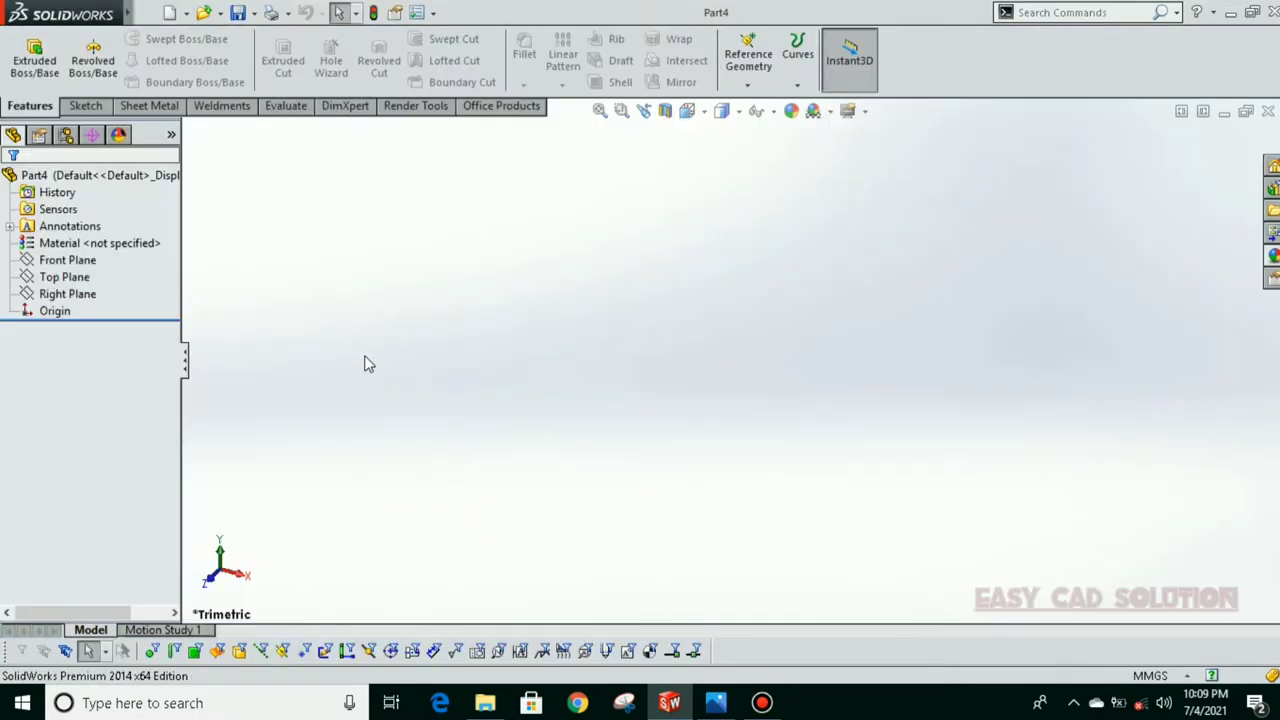
click(64, 277)
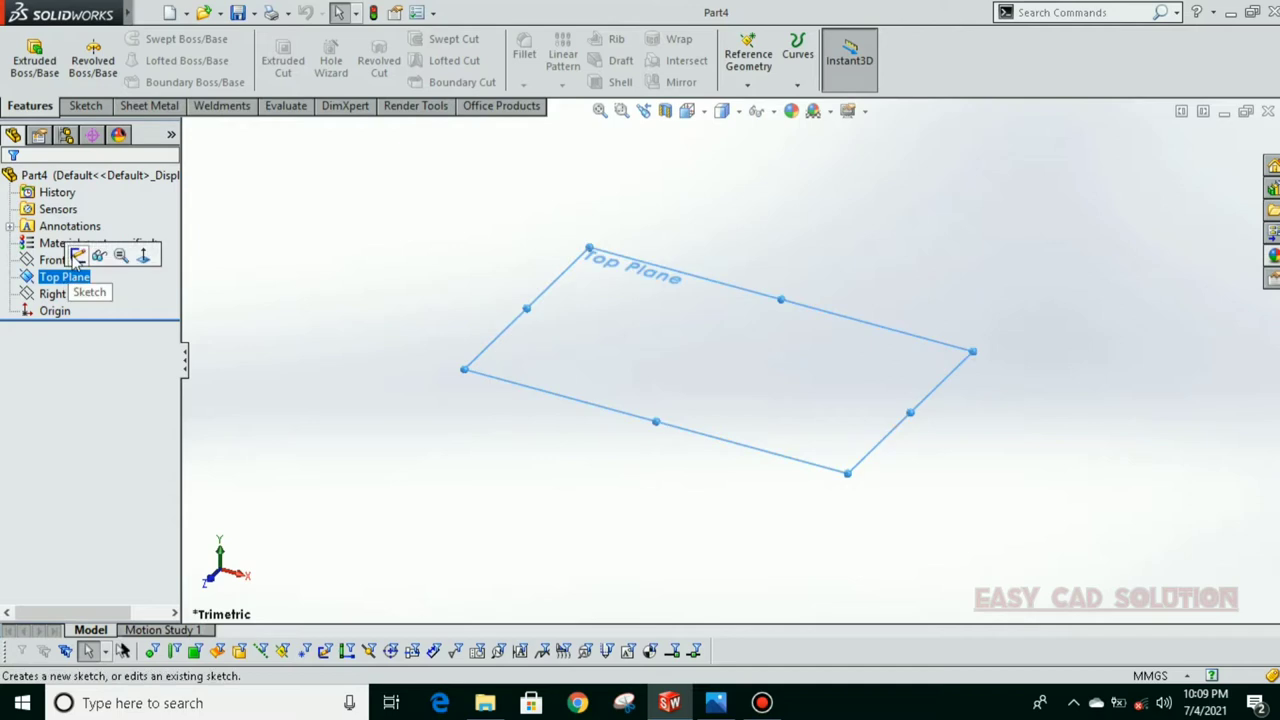
click(140, 254)
Step: Draw a center rectangle centred on the origin
click(137, 60)
click(157, 100)
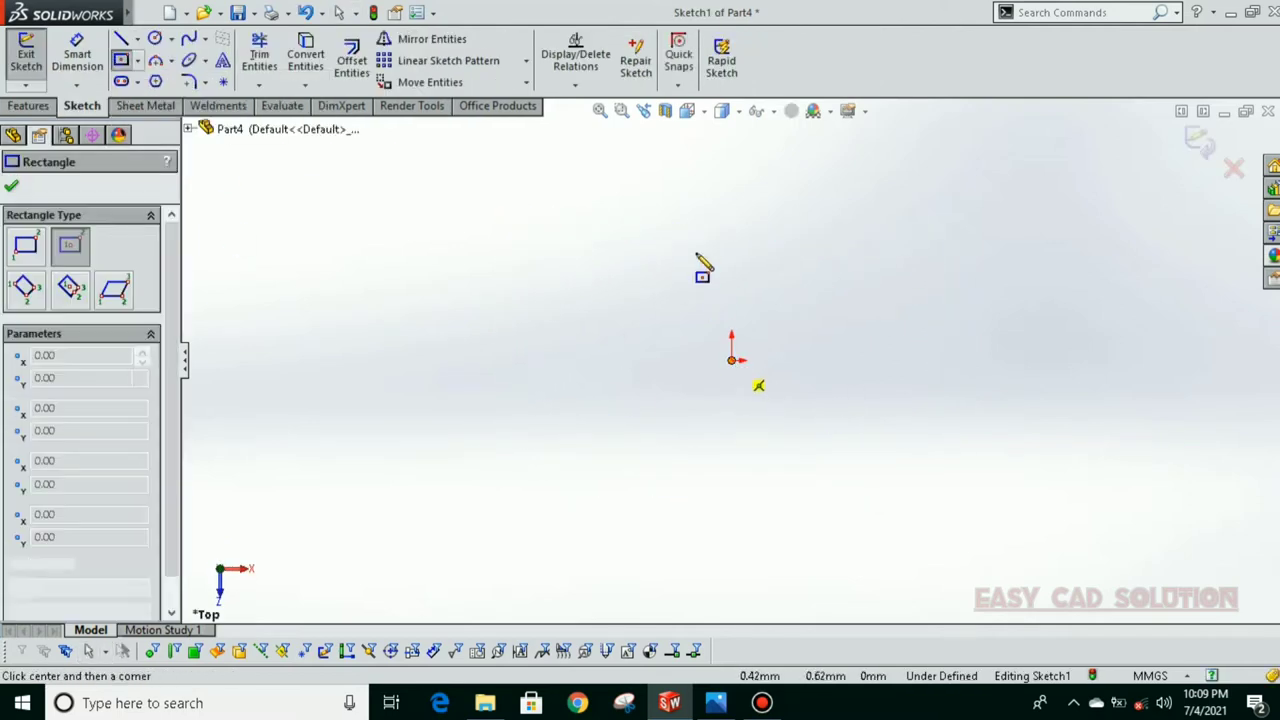
click(731, 360)
click(543, 263)
Step: Dimension the rectangle 130 mm wide and 70 mm high
click(77, 58)
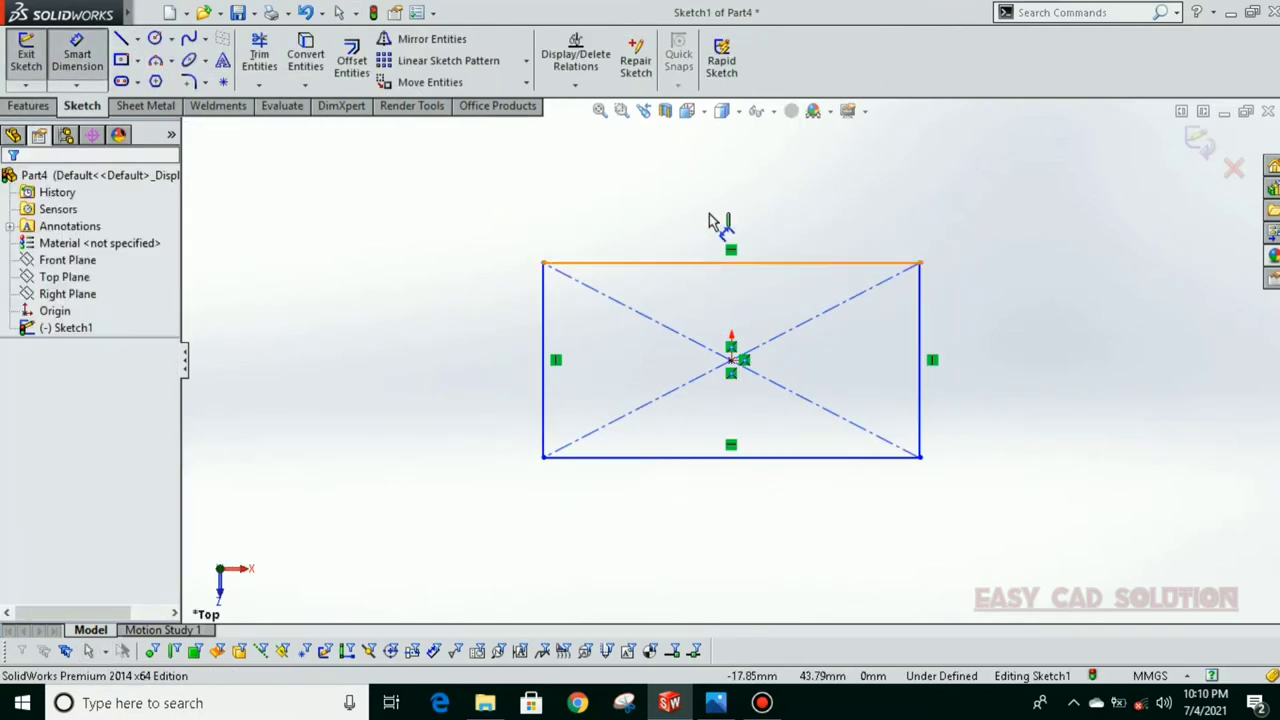
click(720, 263)
click(722, 190)
text(130)
key(Return)
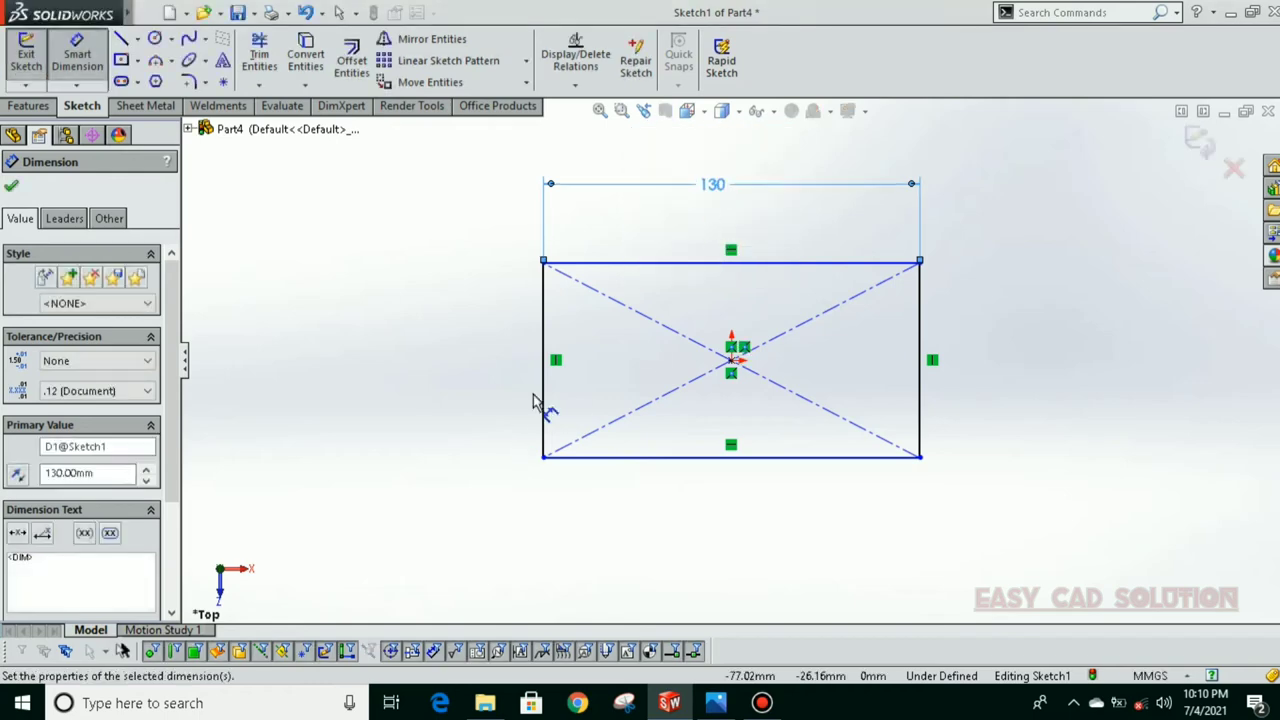
click(543, 400)
click(492, 388)
text(70)
key(Return)
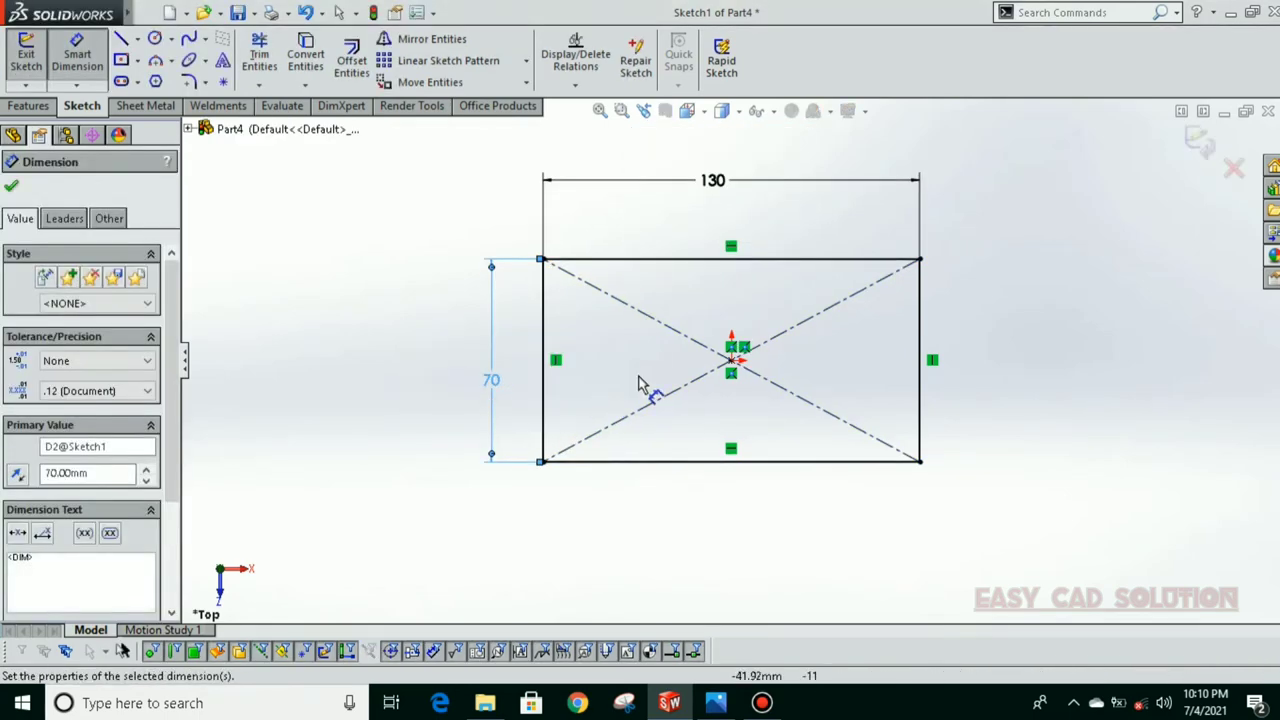
right_drag(390, 255, 547, 278)
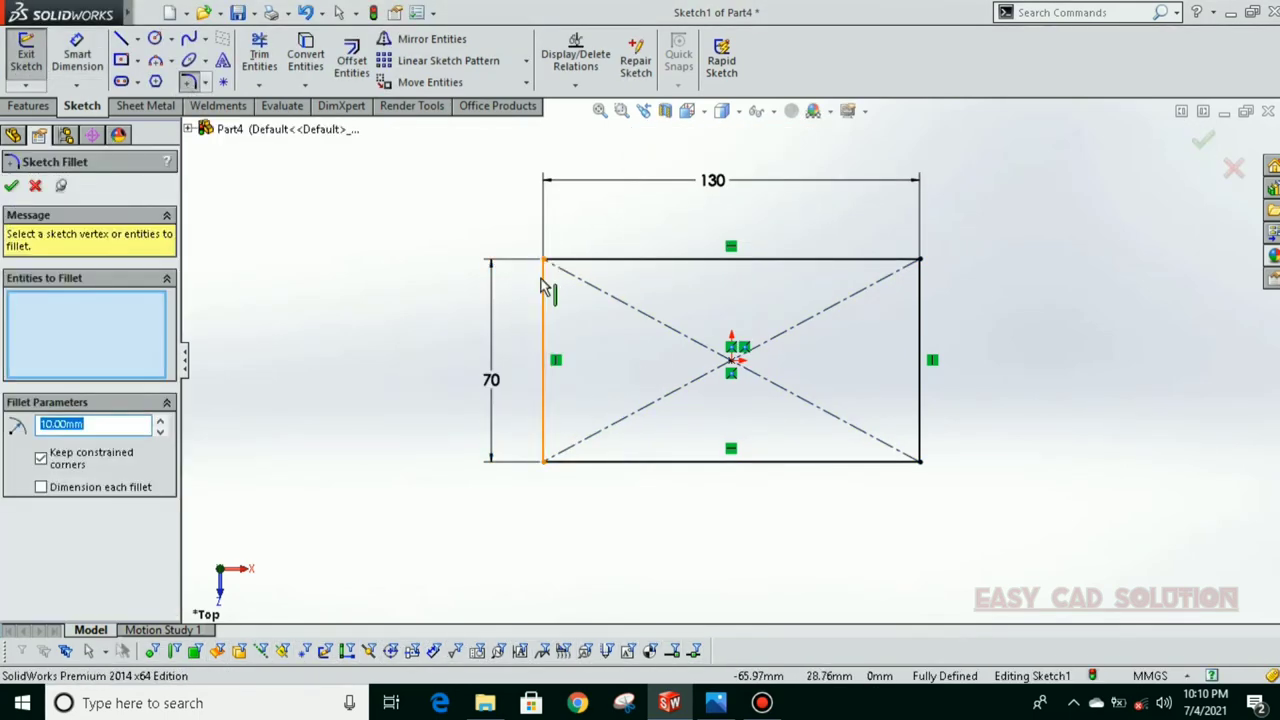
Step: Round all four rectangle corners with 20 mm sketch fillets
click(542, 285)
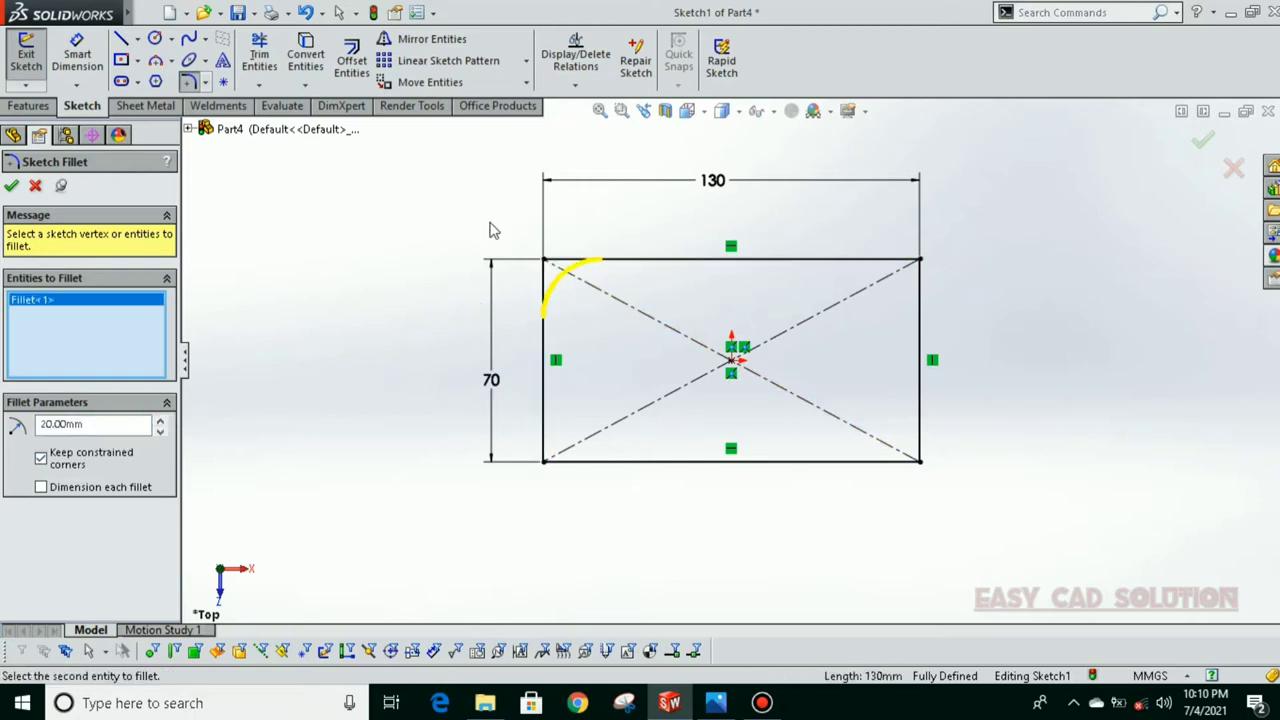
drag(490, 230, 1044, 537)
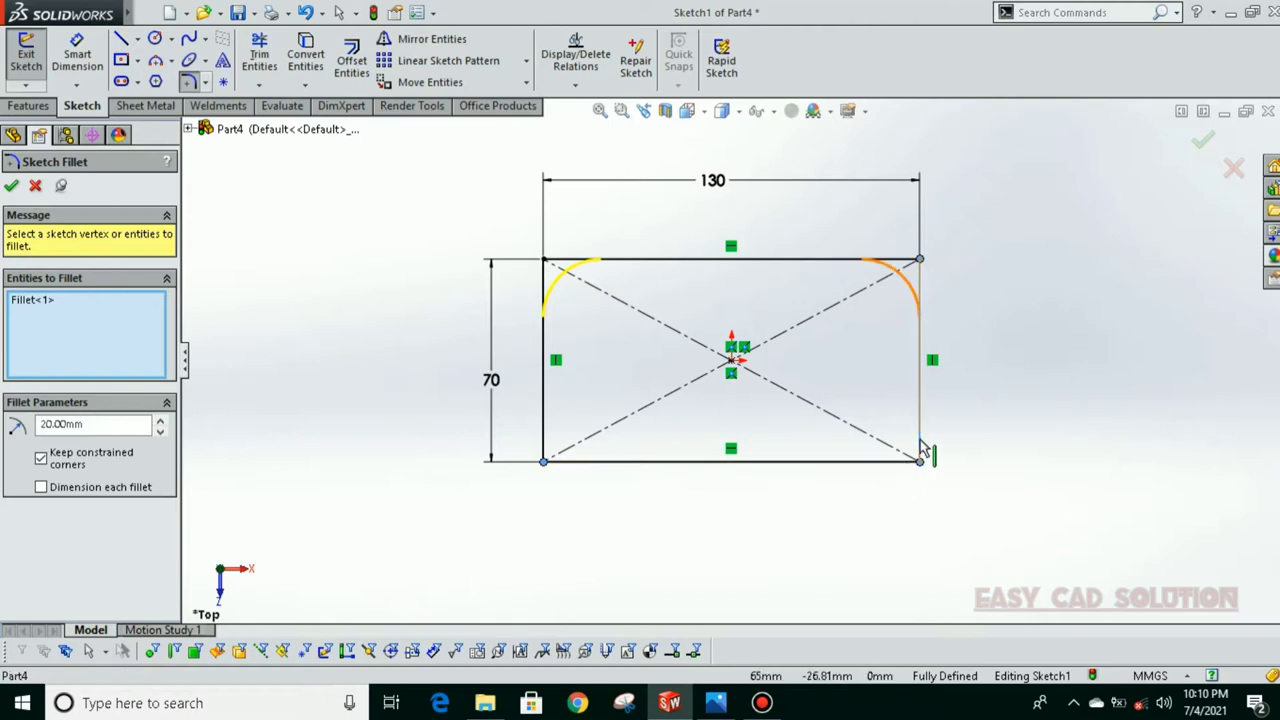
click(920, 390)
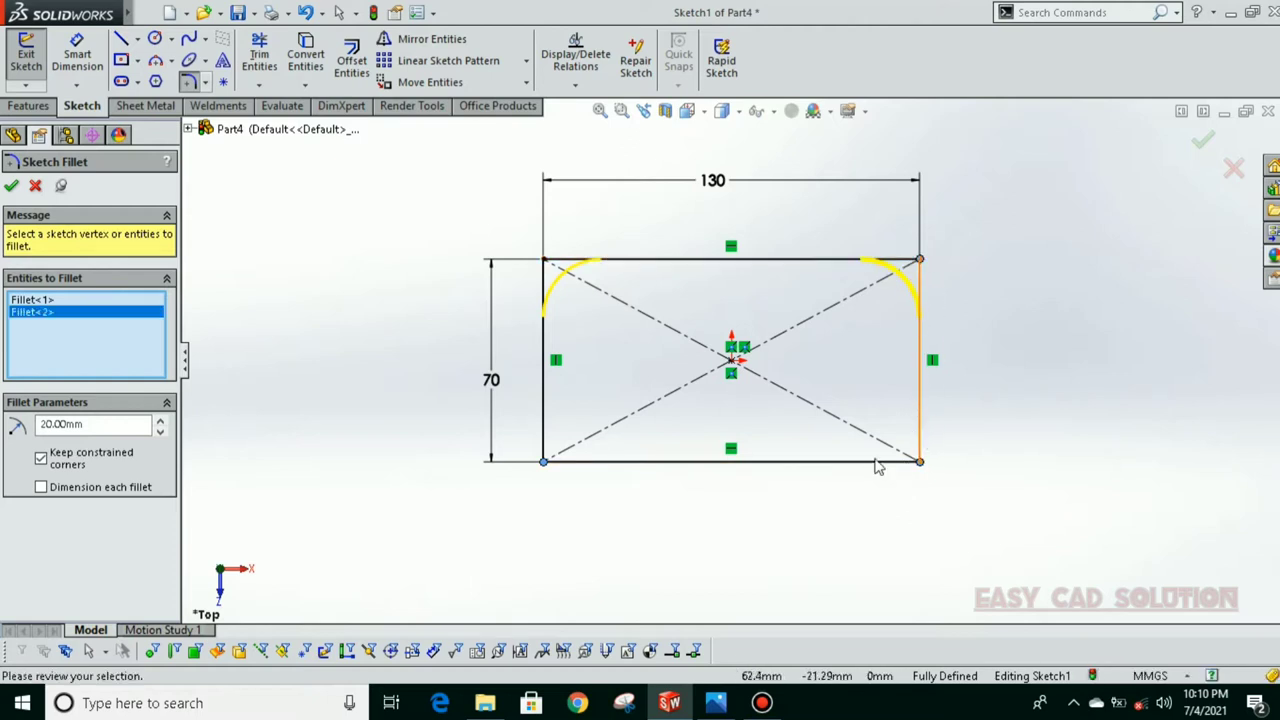
click(878, 462)
click(543, 440)
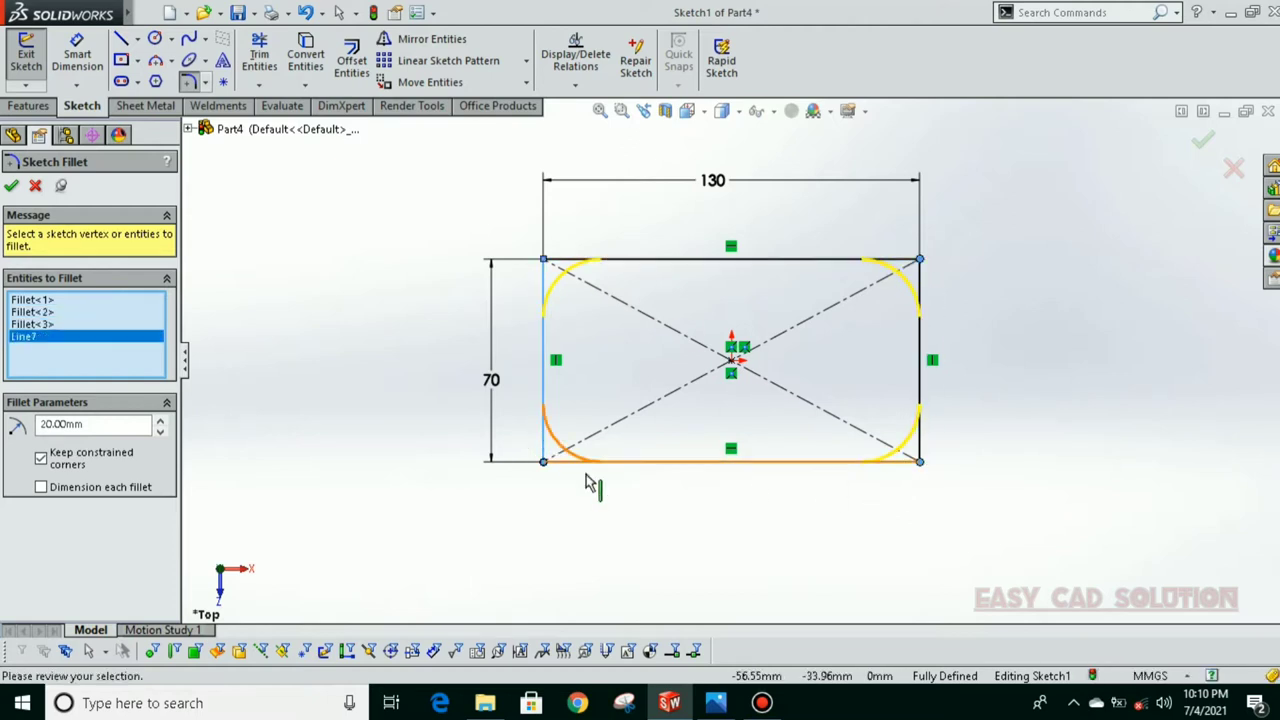
click(586, 476)
click(11, 185)
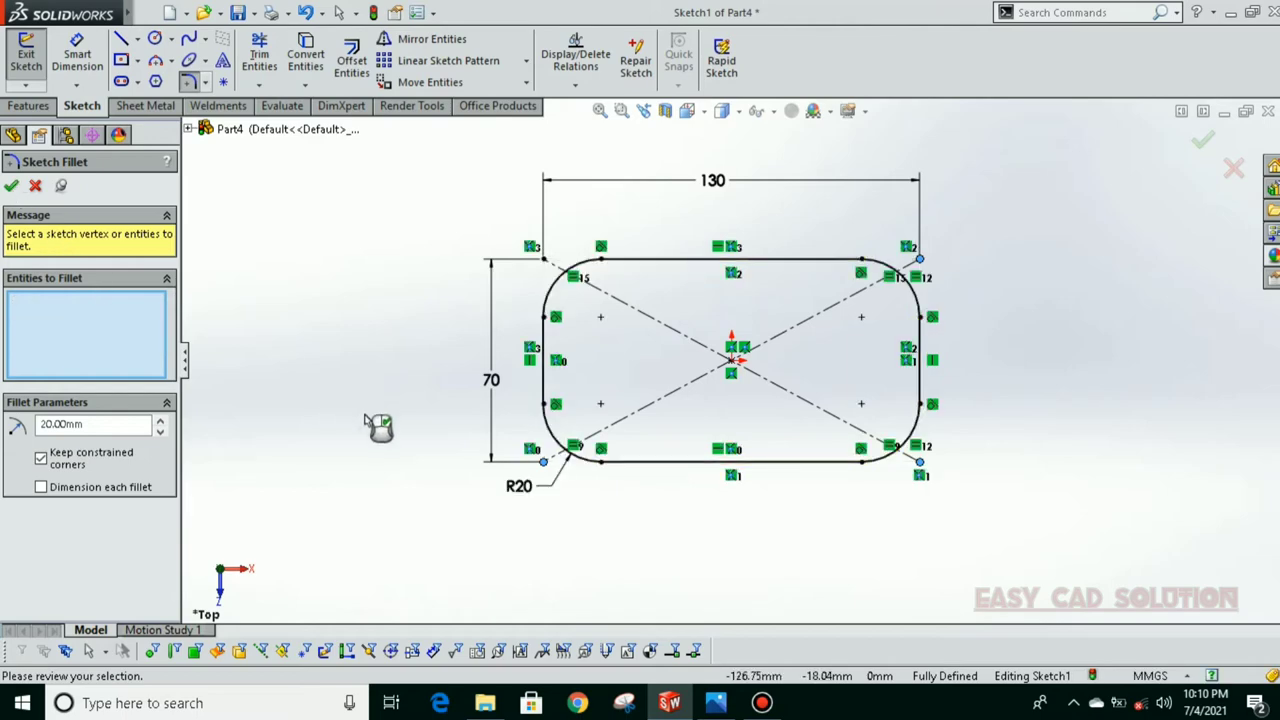
scroll(655, 362, down, 1)
scroll(655, 362, down, 2)
click(30, 105)
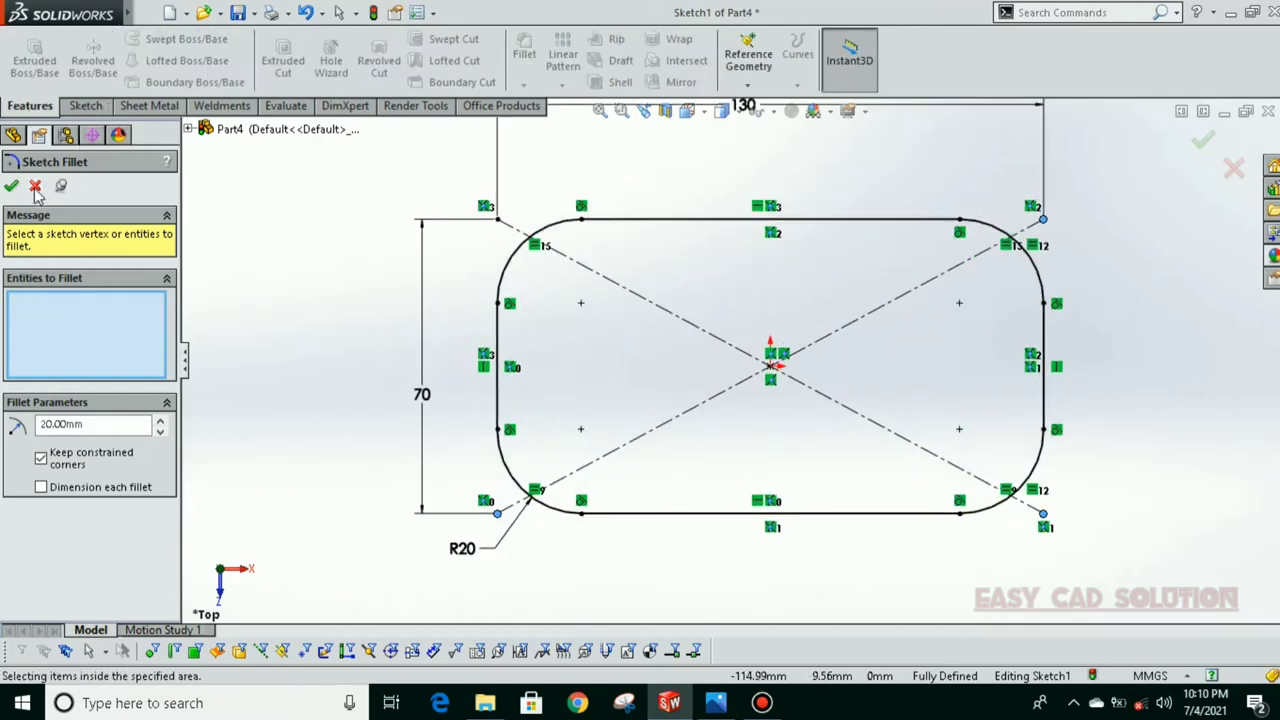
click(35, 186)
Step: Extrude the rounded rectangle 15 mm into a solid slab
click(34, 60)
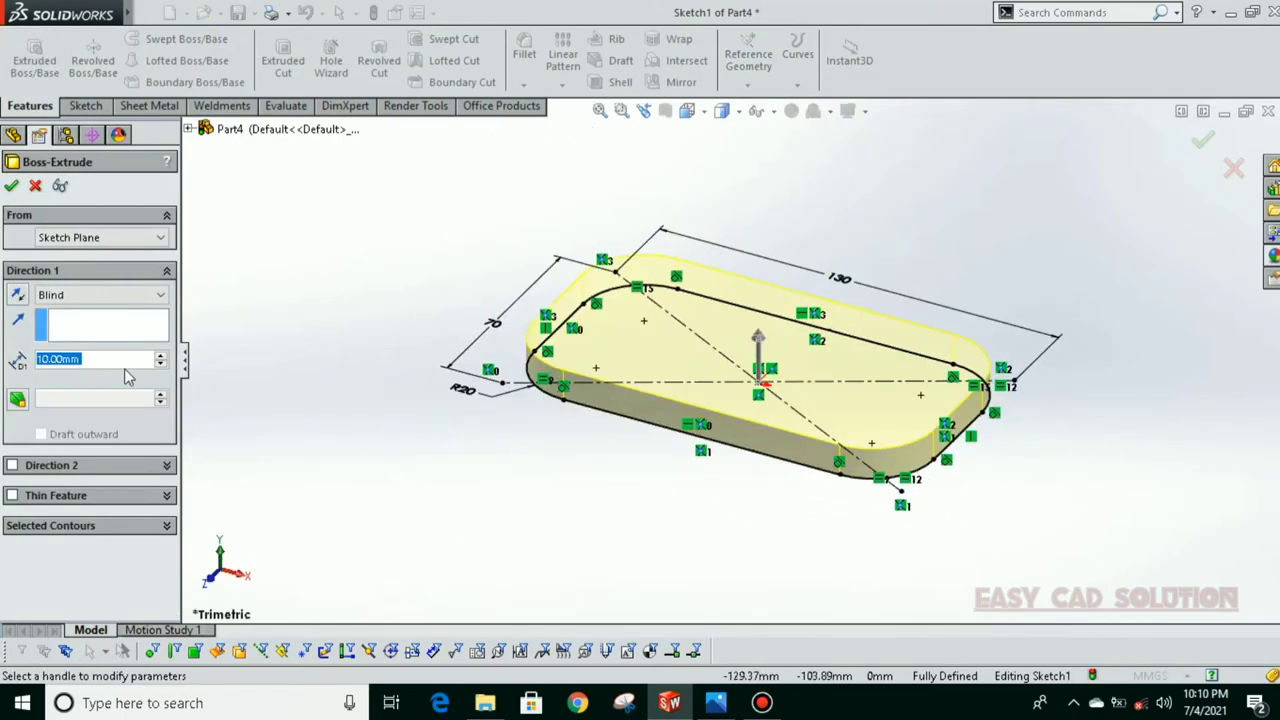
click(160, 357)
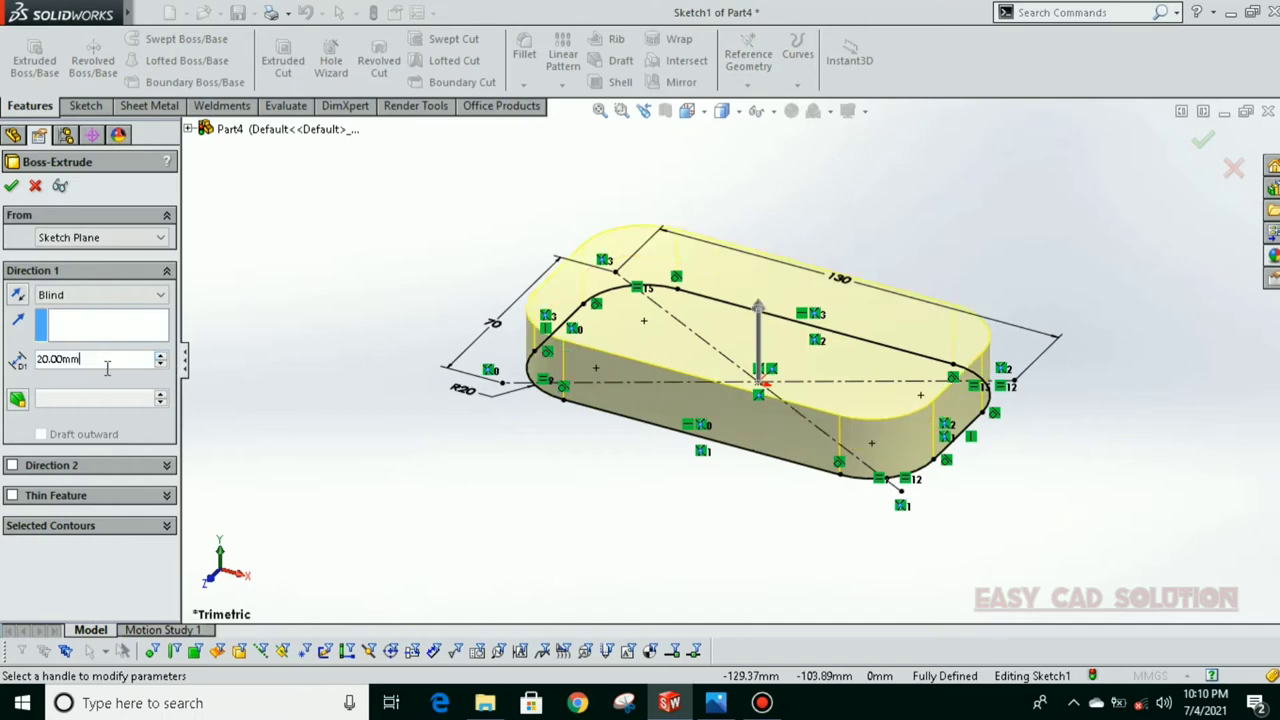
text(15)
key(Return)
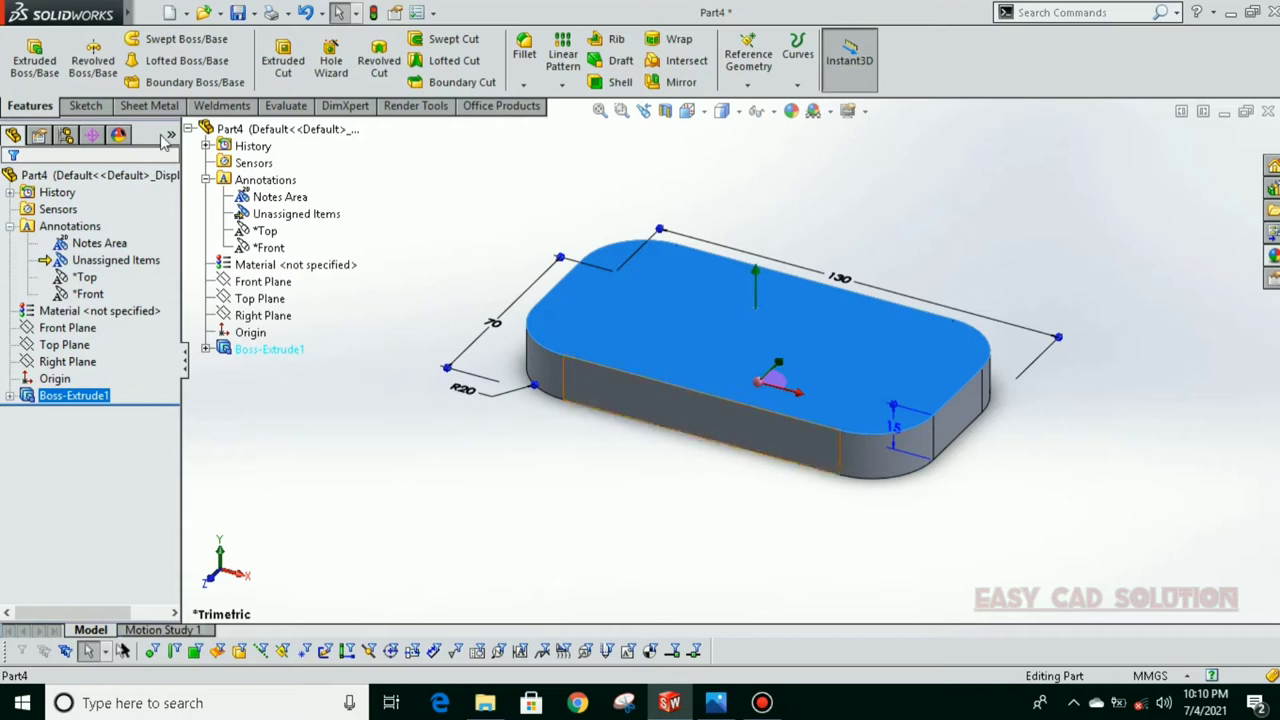
Step: Select a flat face of the slab to sketch on
mouse_move(474, 466)
middle_down()
mouse_move(660, 486)
mouse_move(706, 371)
mouse_move(751, 389)
middle_up()
click(757, 440)
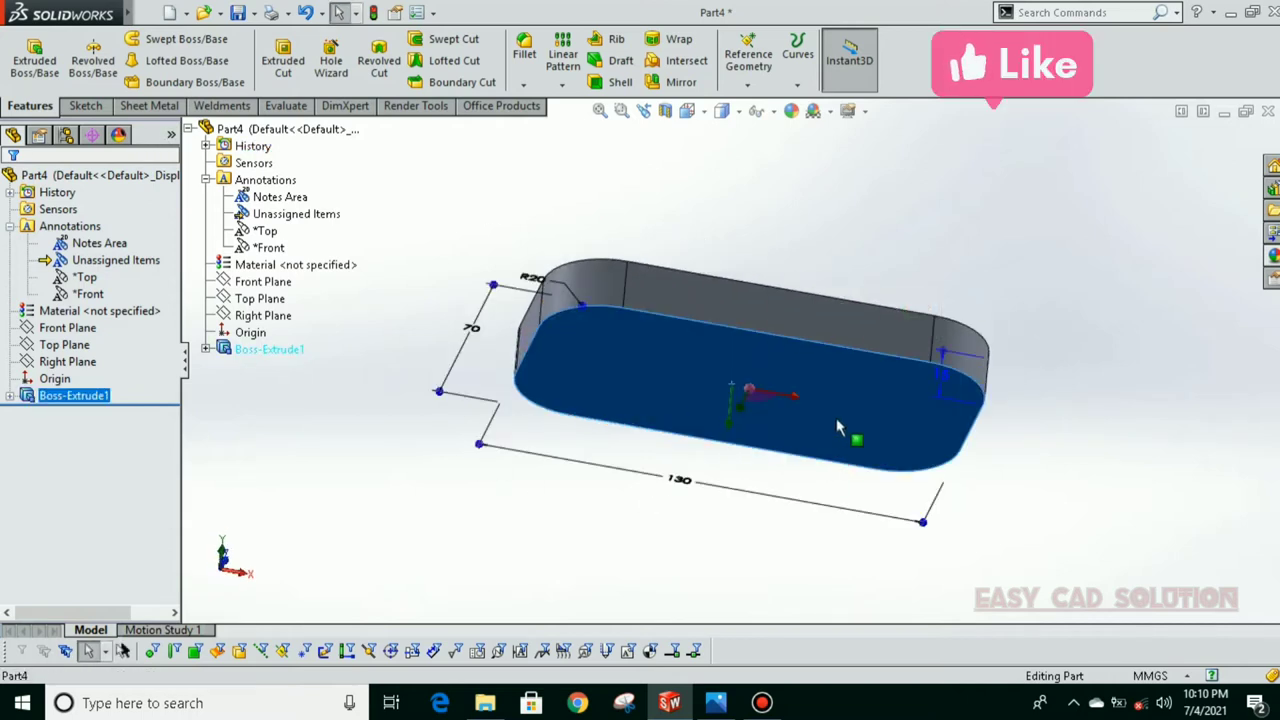
middle_drag(838, 428, 846, 322)
click(880, 300)
Step: Sketch on the face and offset its outline 10 mm inward
click(906, 312)
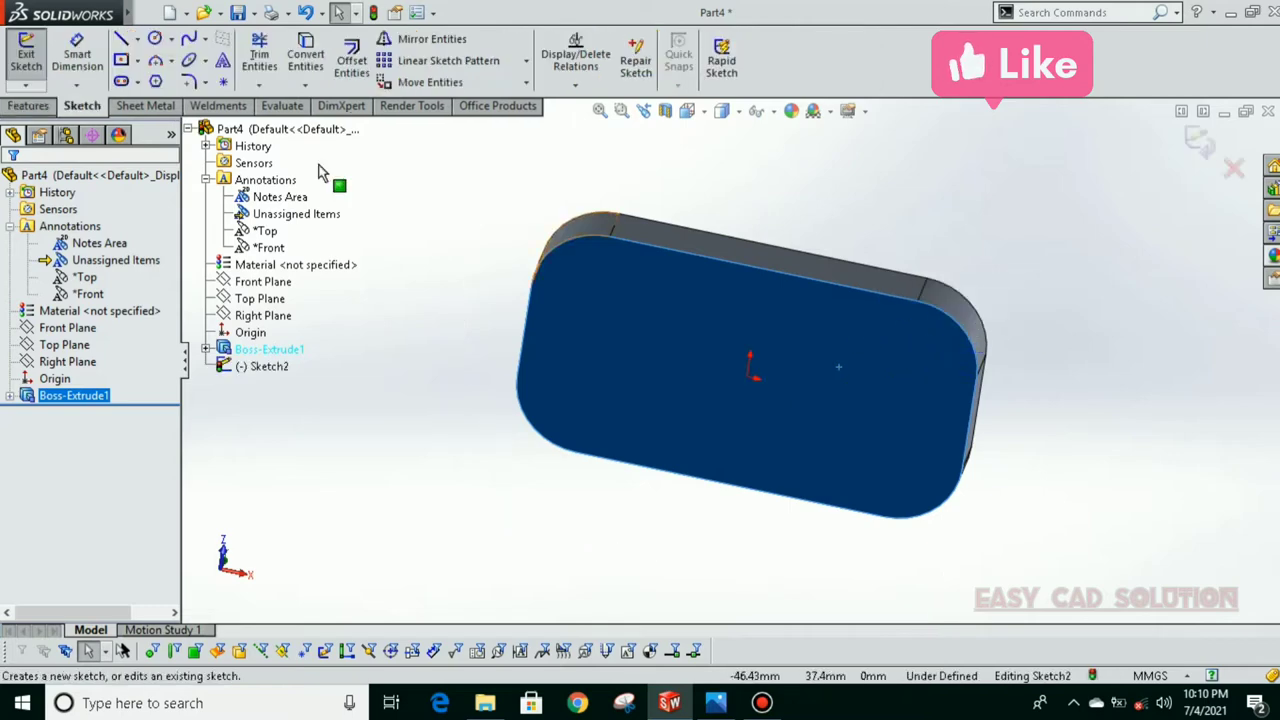
click(352, 58)
middle_drag(557, 486, 578, 343)
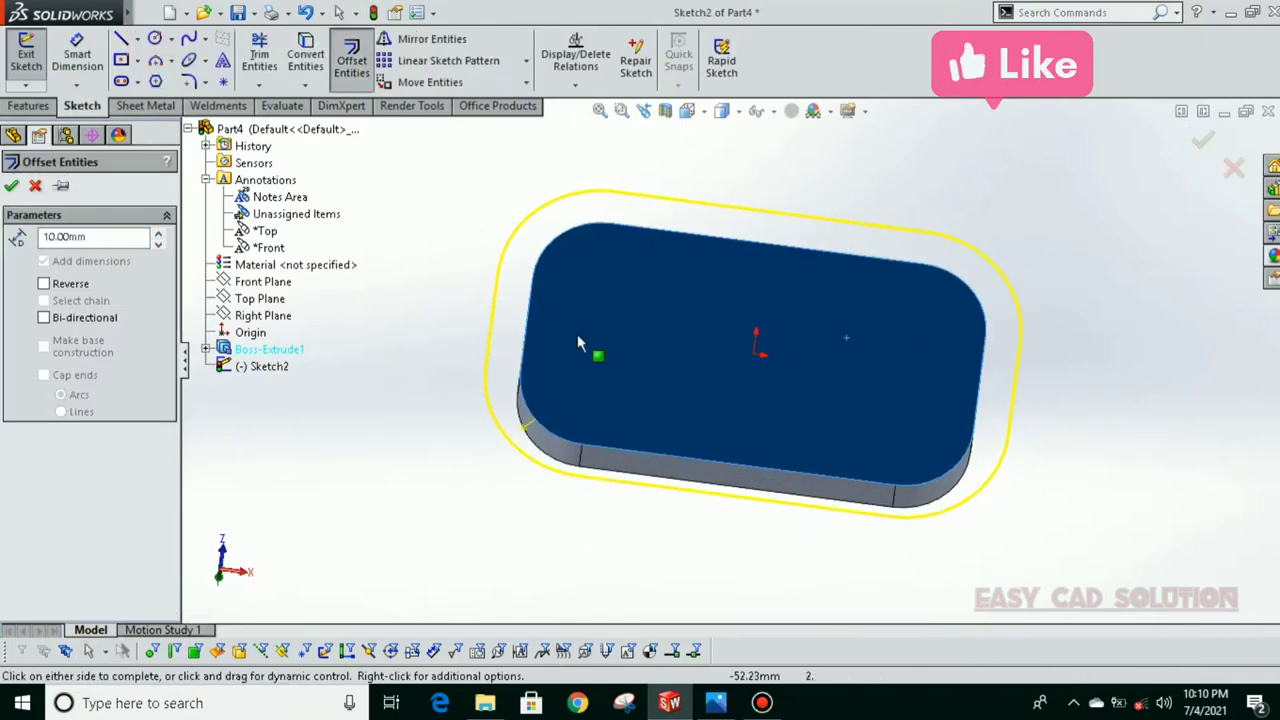
click(687, 111)
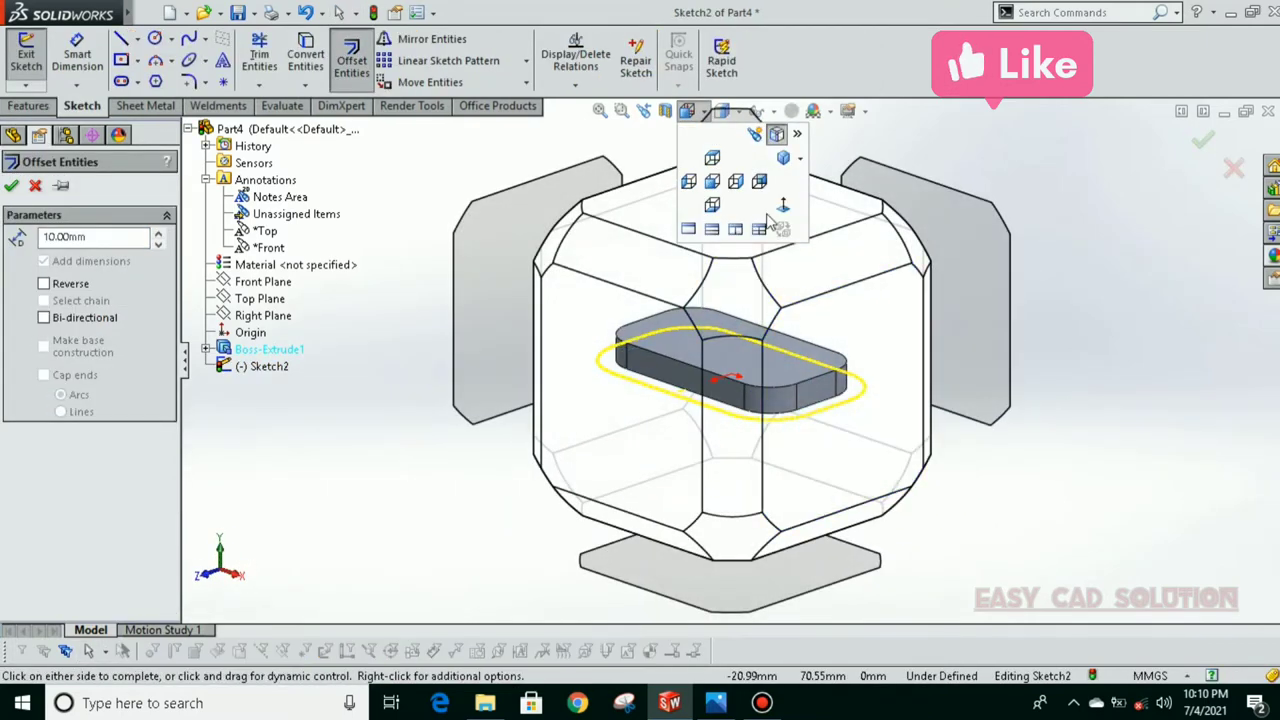
click(768, 216)
click(430, 200)
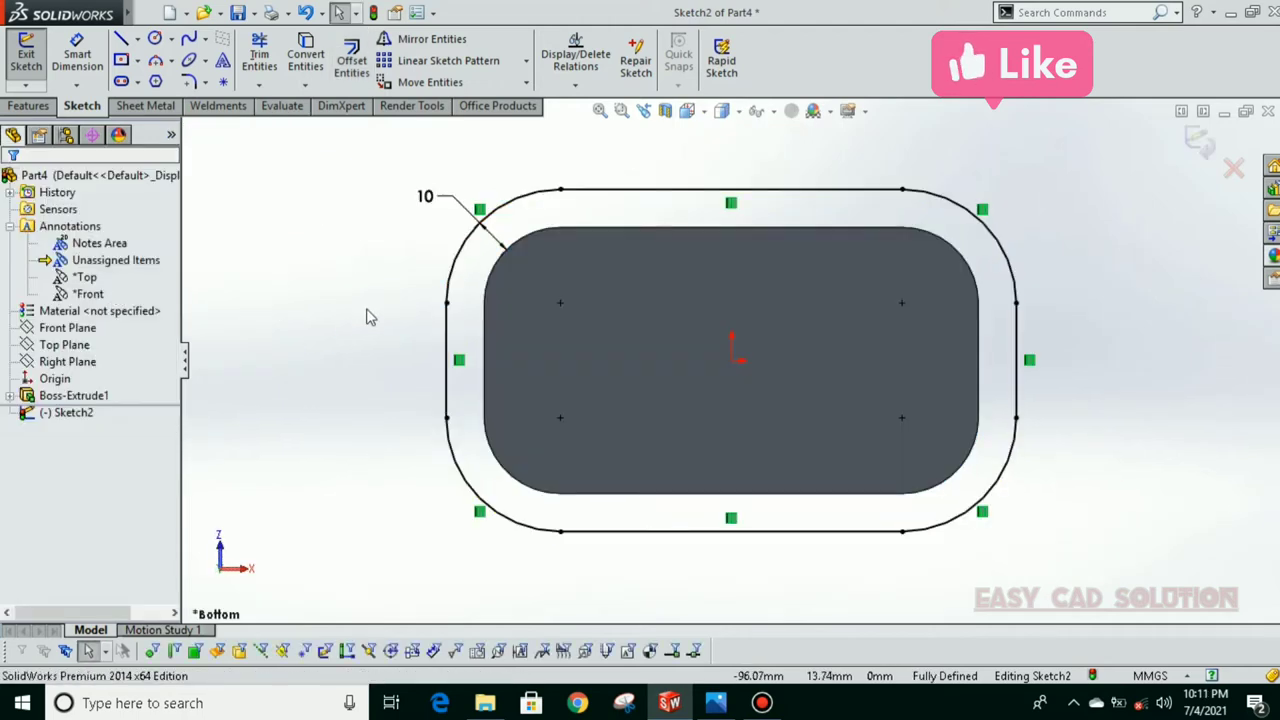
key(ctrl+z)
click(514, 346)
click(352, 58)
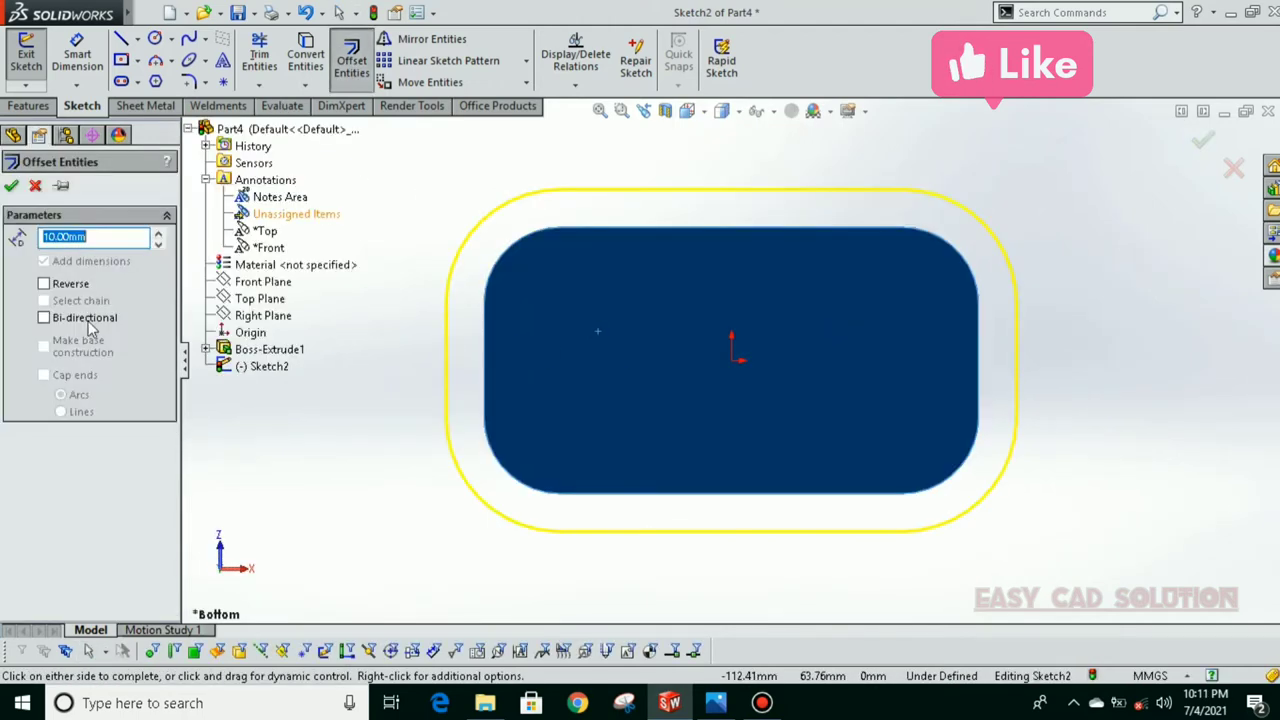
click(44, 284)
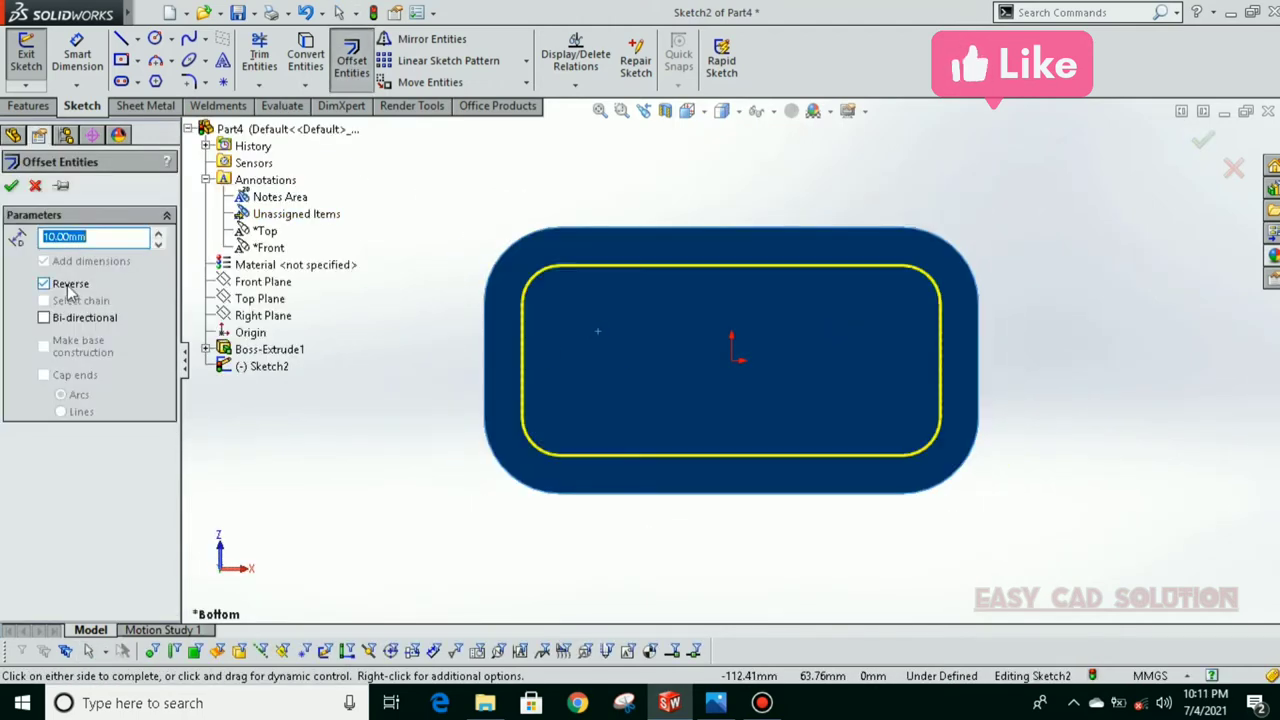
click(11, 186)
Step: Cut the inset outline 2 mm deep to form a pocket
mouse_move(320, 466)
middle_down()
mouse_move(480, 417)
mouse_move(500, 397)
mouse_move(477, 463)
middle_up()
click(30, 105)
click(283, 52)
text(2)
key(Return)
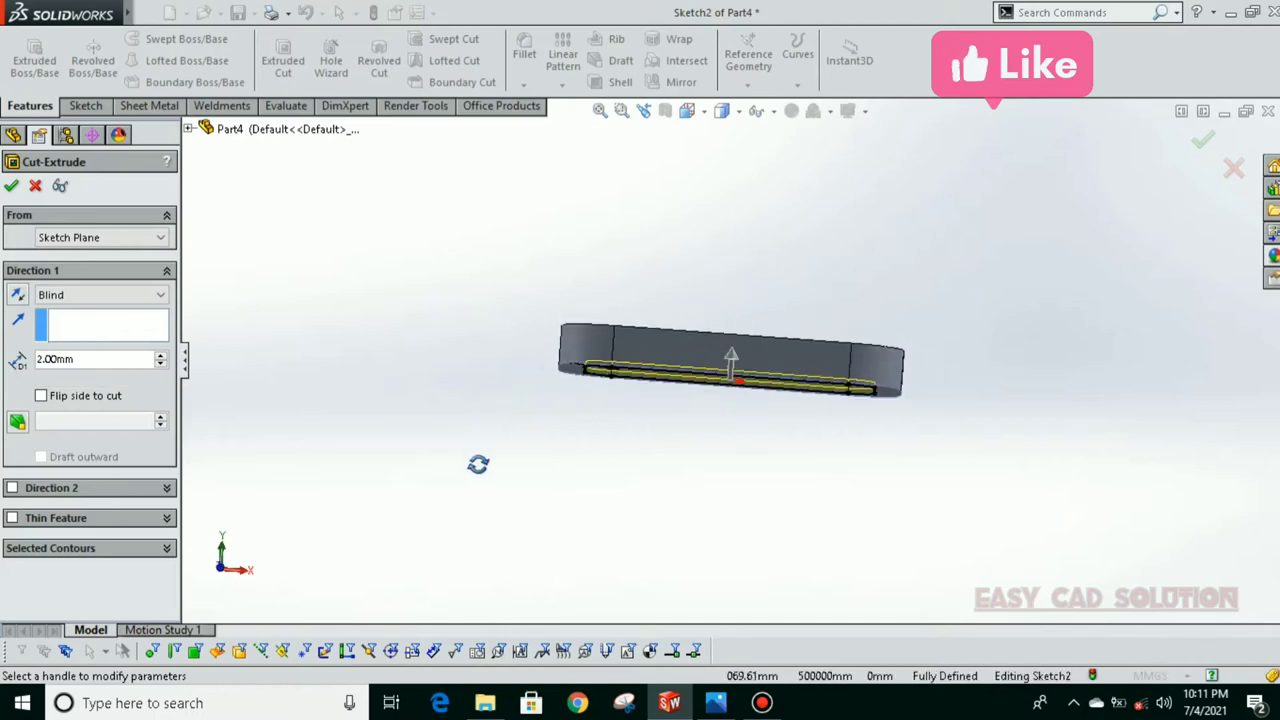
click(12, 186)
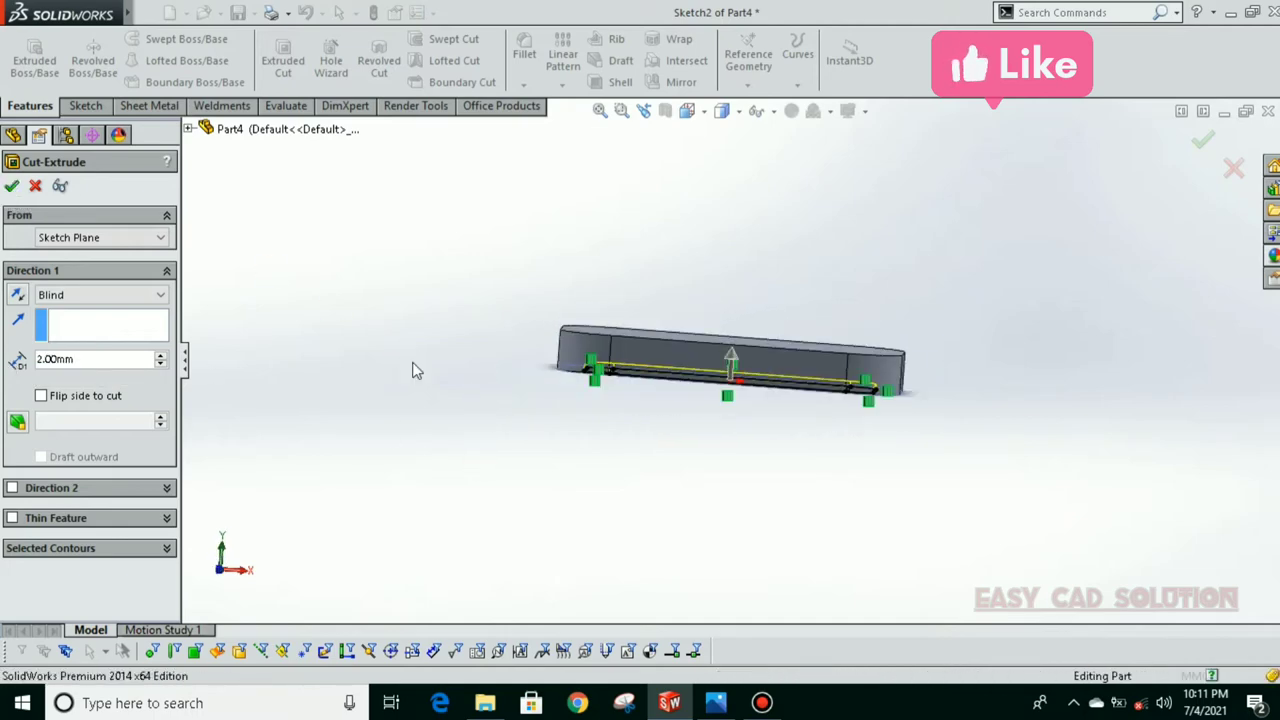
mouse_move(414, 366)
middle_down()
mouse_move(596, 280)
mouse_move(607, 375)
middle_up()
Step: Fillet the pocket edge with a 4 mm radius
scroll(605, 379, down, 5)
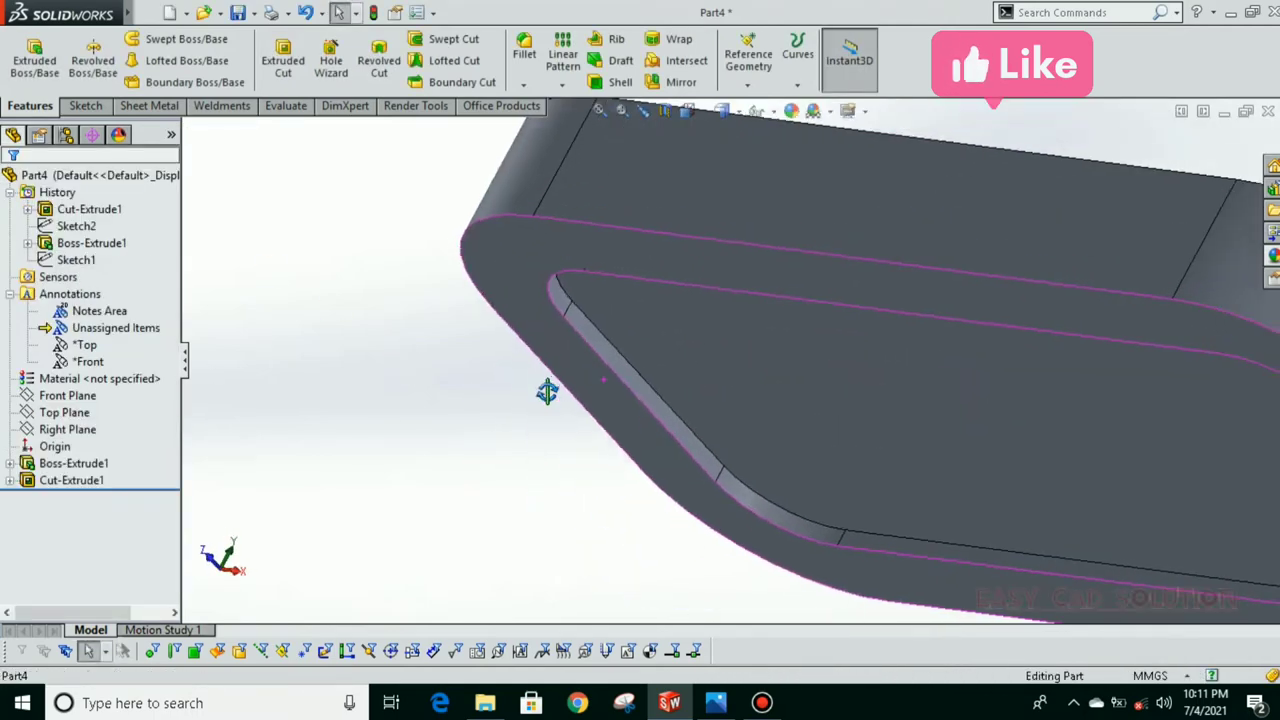
click(641, 368)
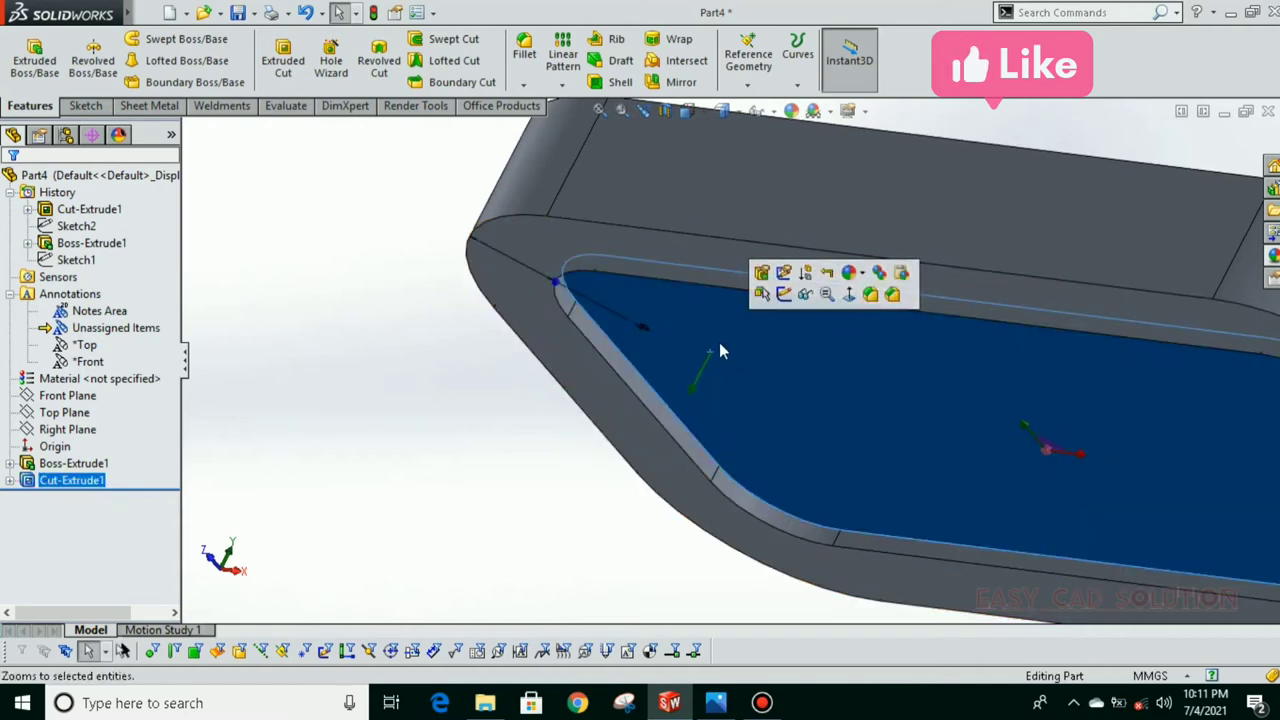
click(879, 297)
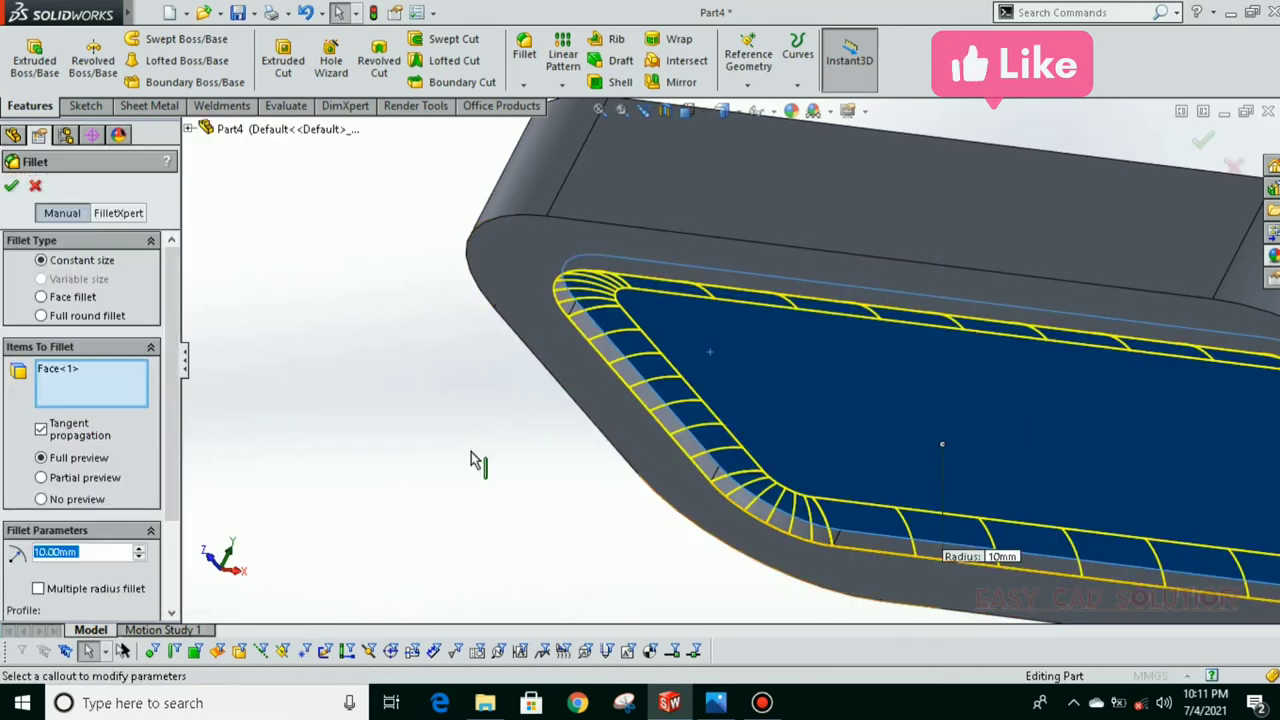
text(5)
key(Return)
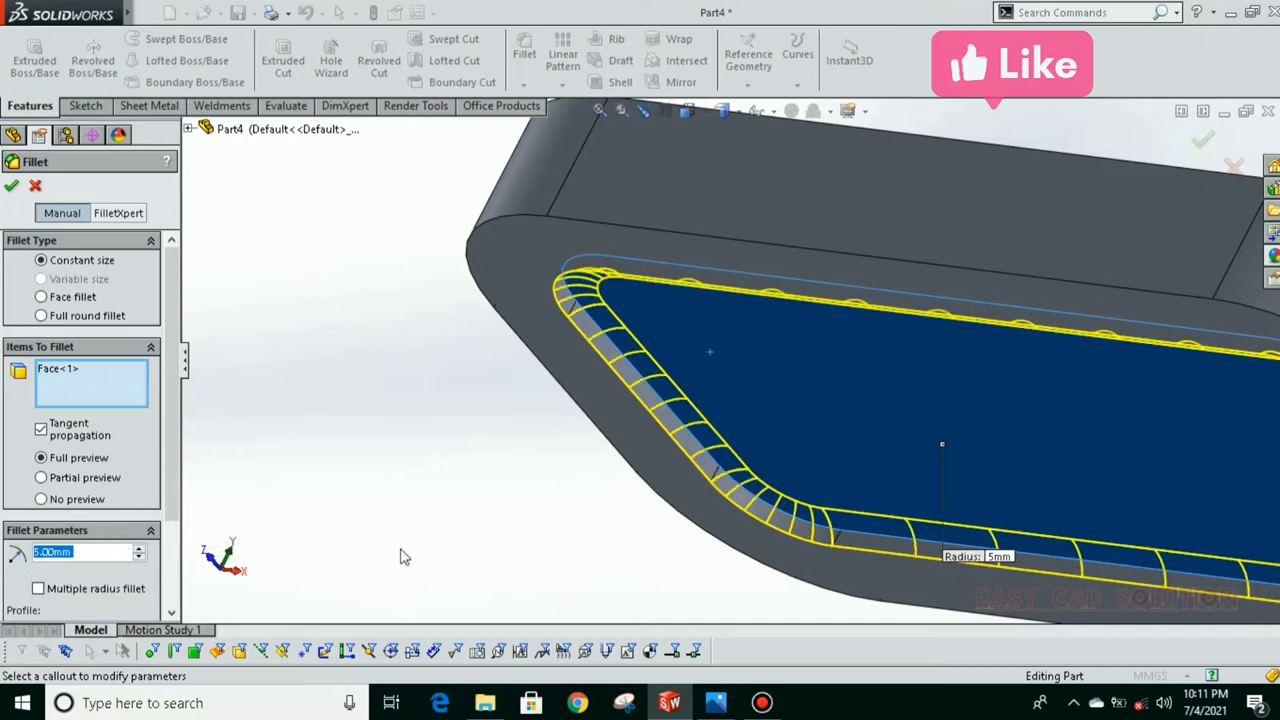
middle_drag(587, 489, 700, 400)
scroll(700, 400, down, 3)
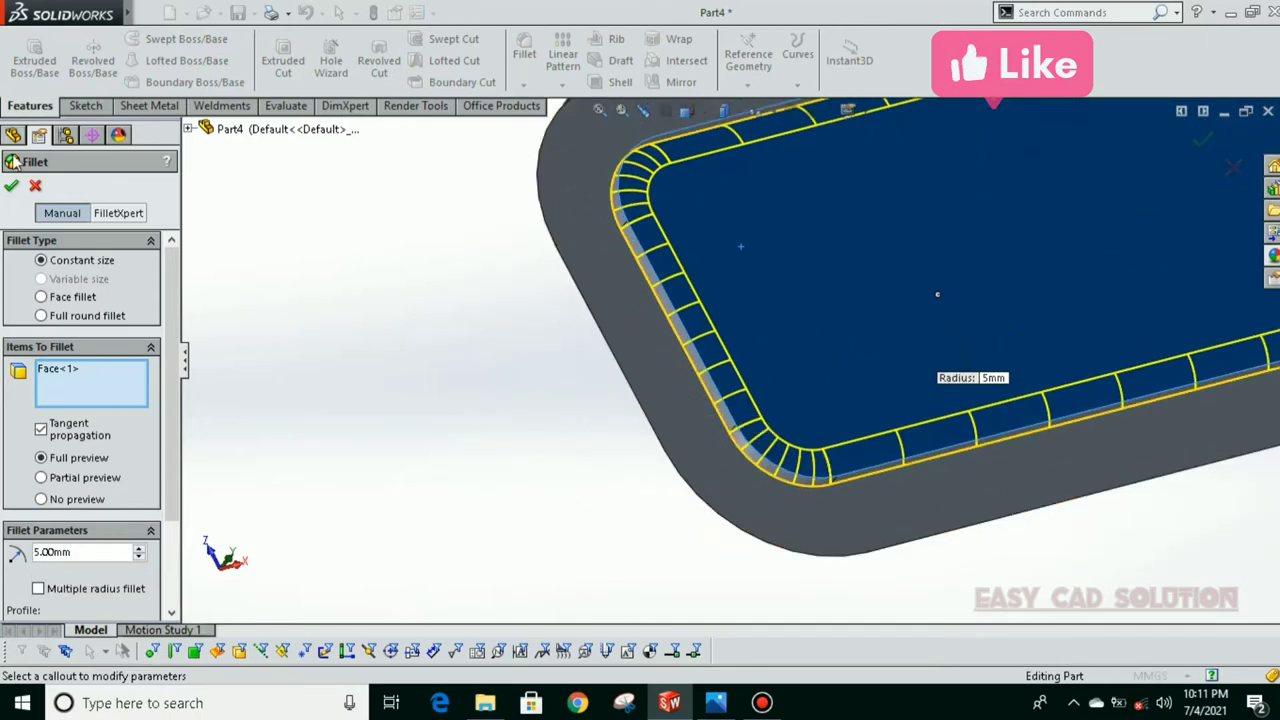
click(680, 338)
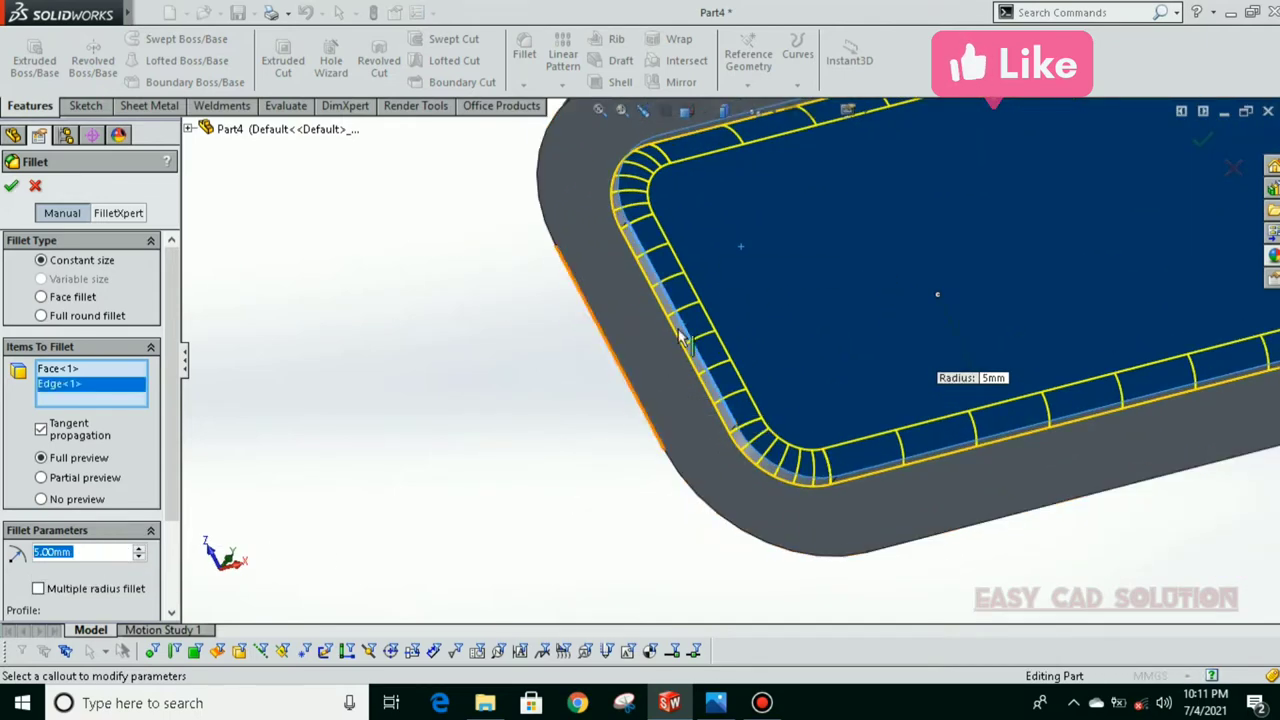
scroll(675, 345, down, 3)
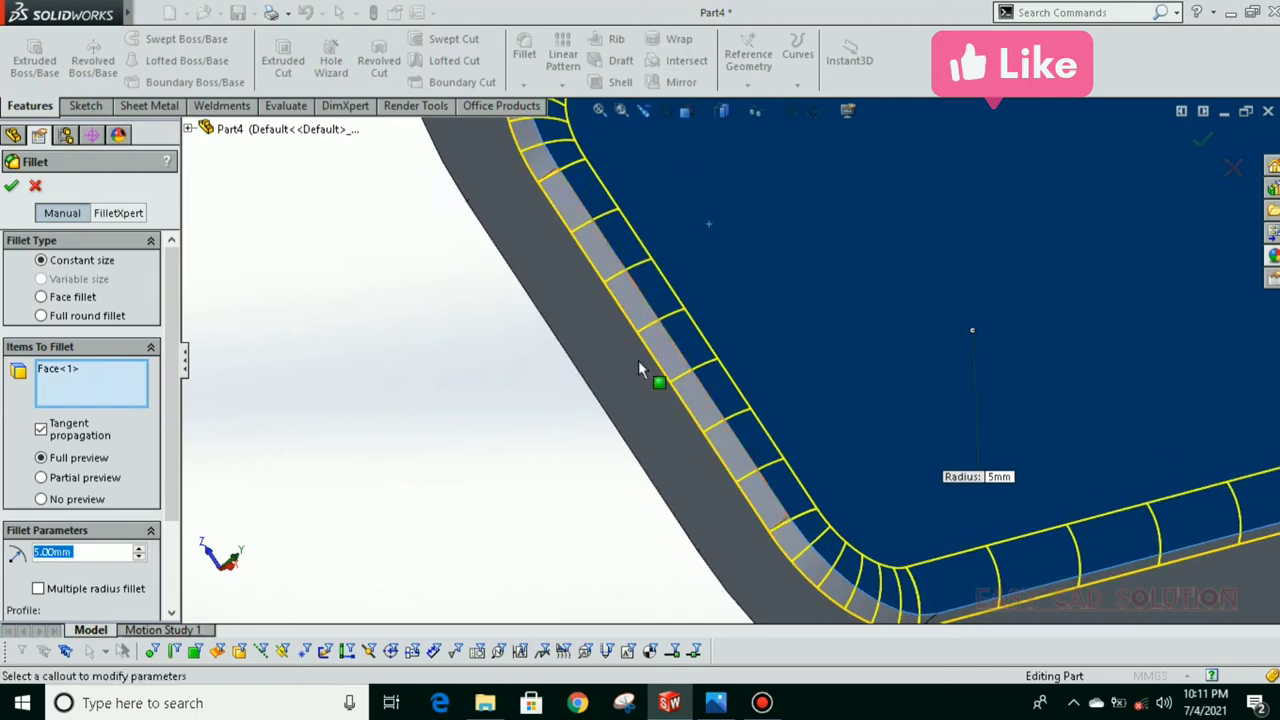
click(649, 374)
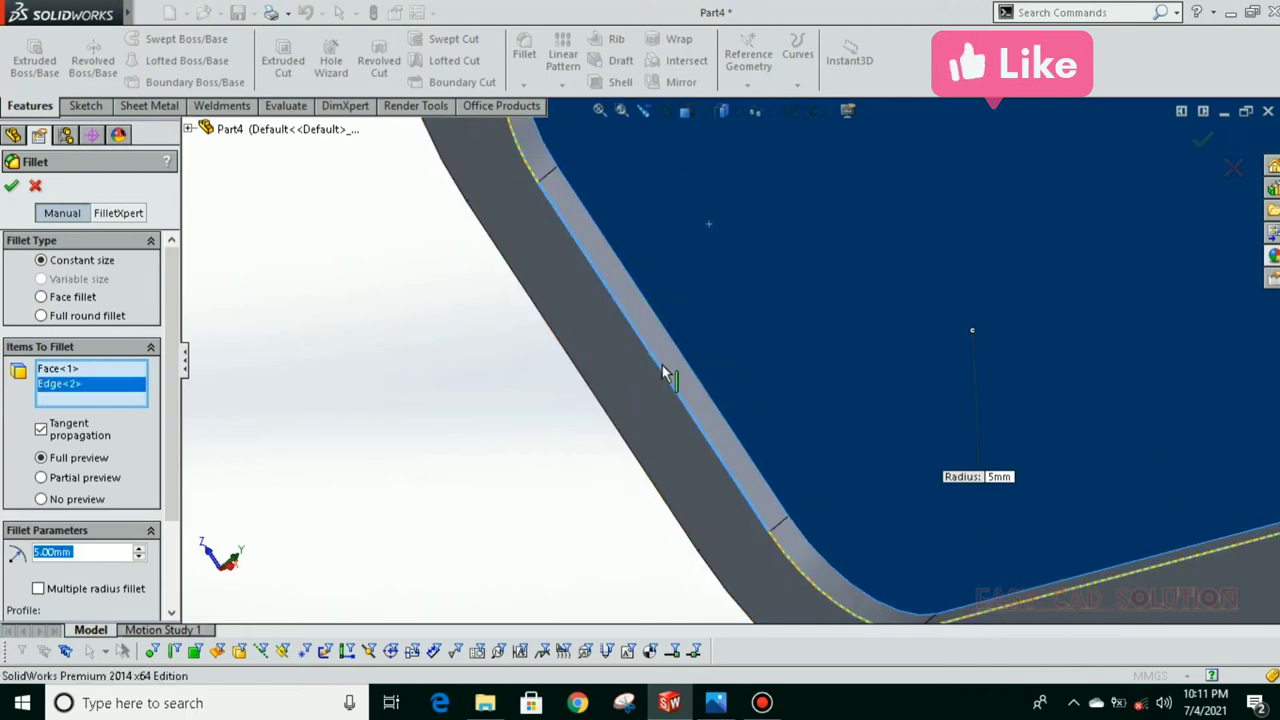
click(704, 334)
scroll(680, 350, up, 5)
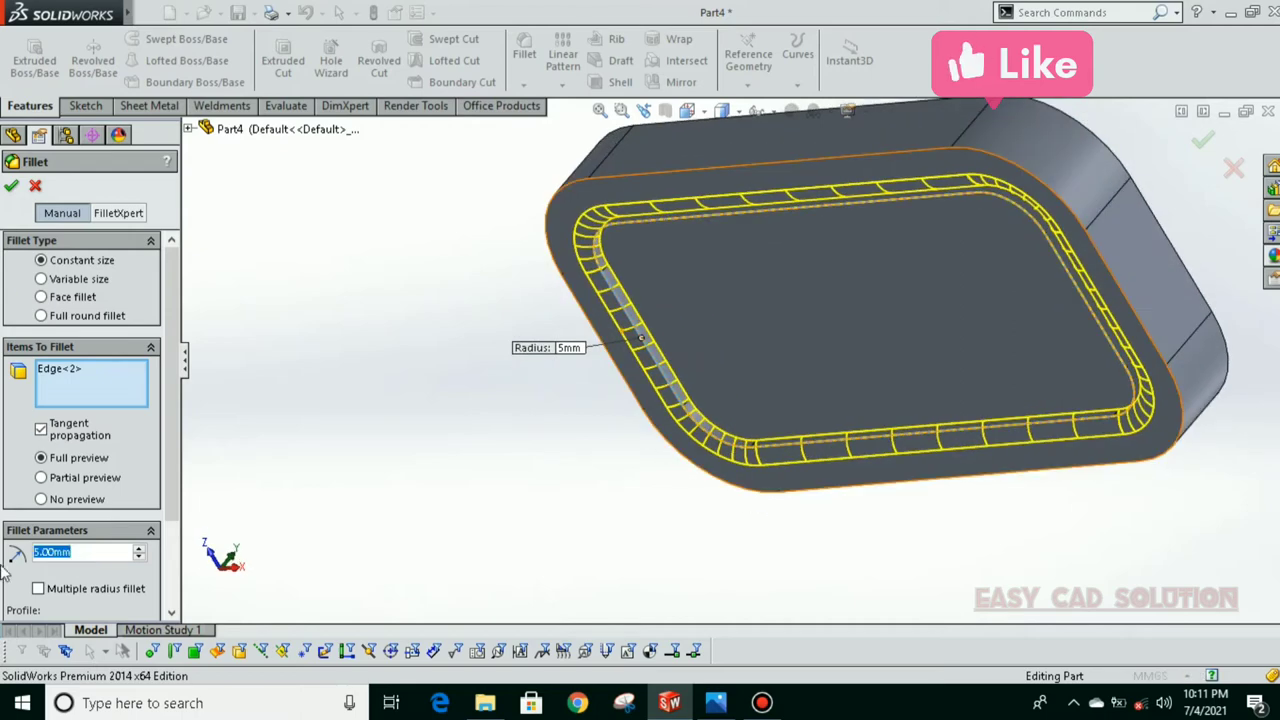
text(4)
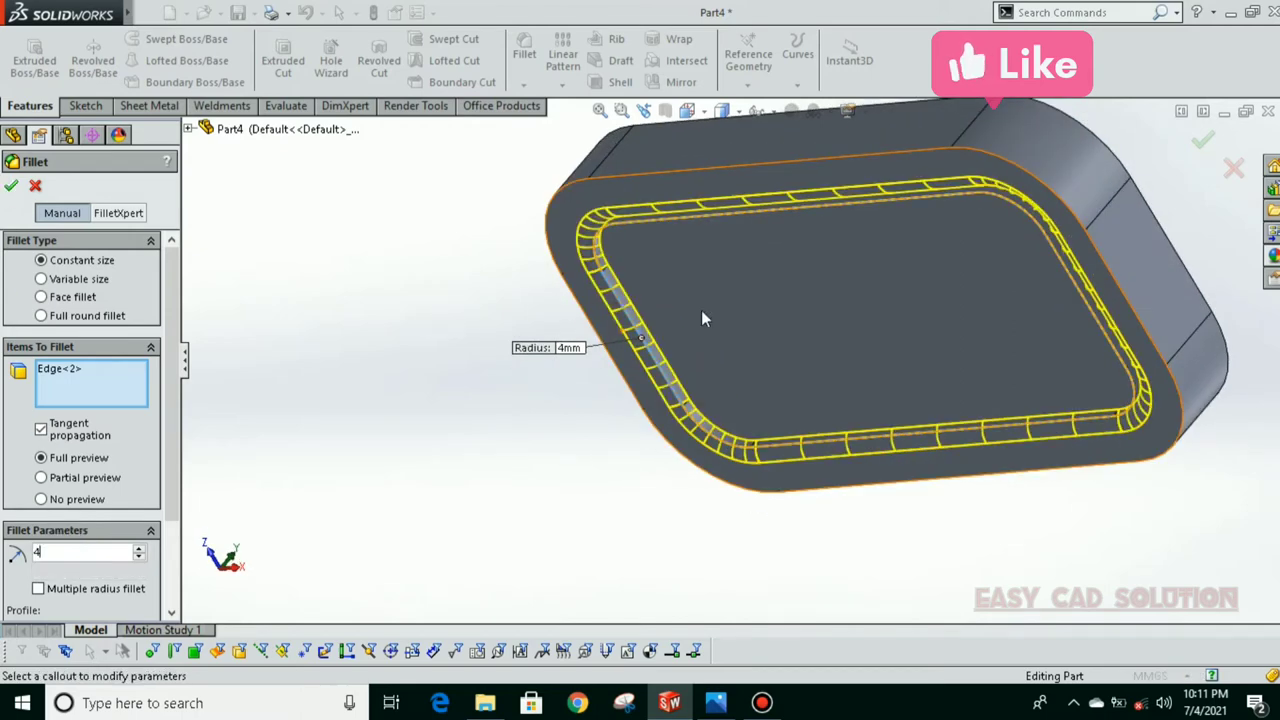
key(Return)
Step: Add a second 4 mm fillet on the pocket's outer rim edge
scroll(689, 300, down, 5)
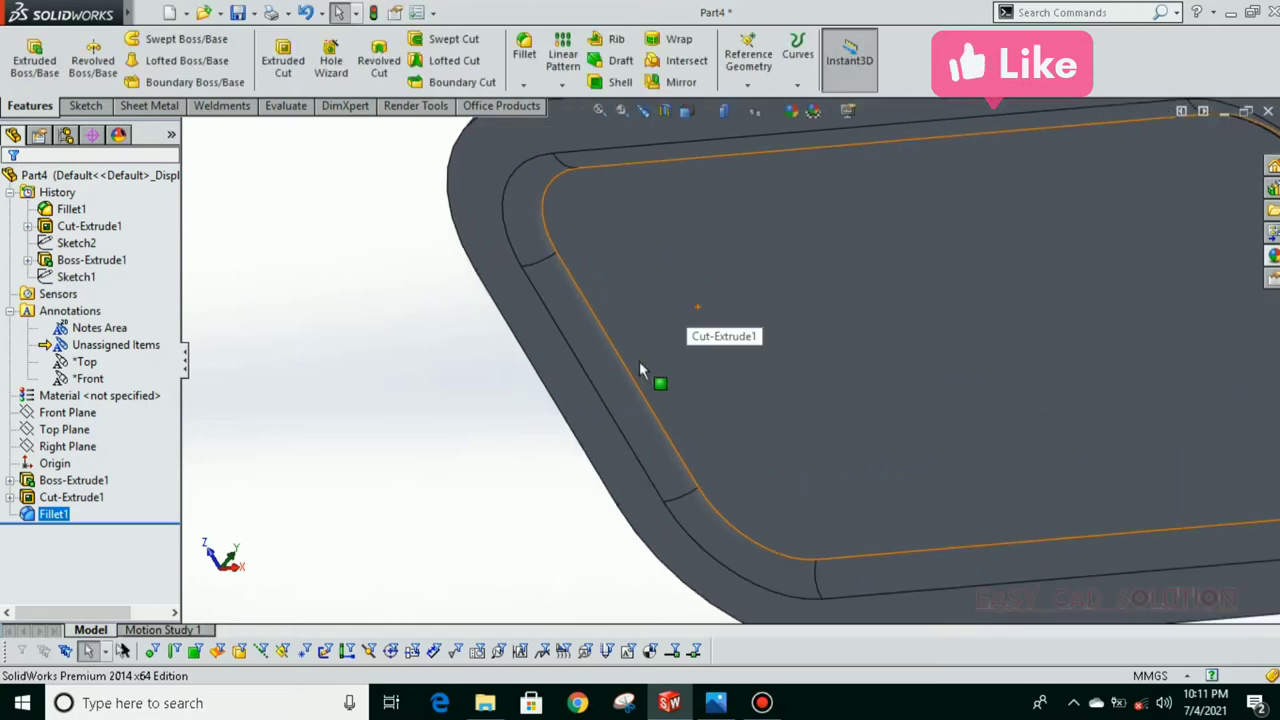
click(628, 370)
click(768, 323)
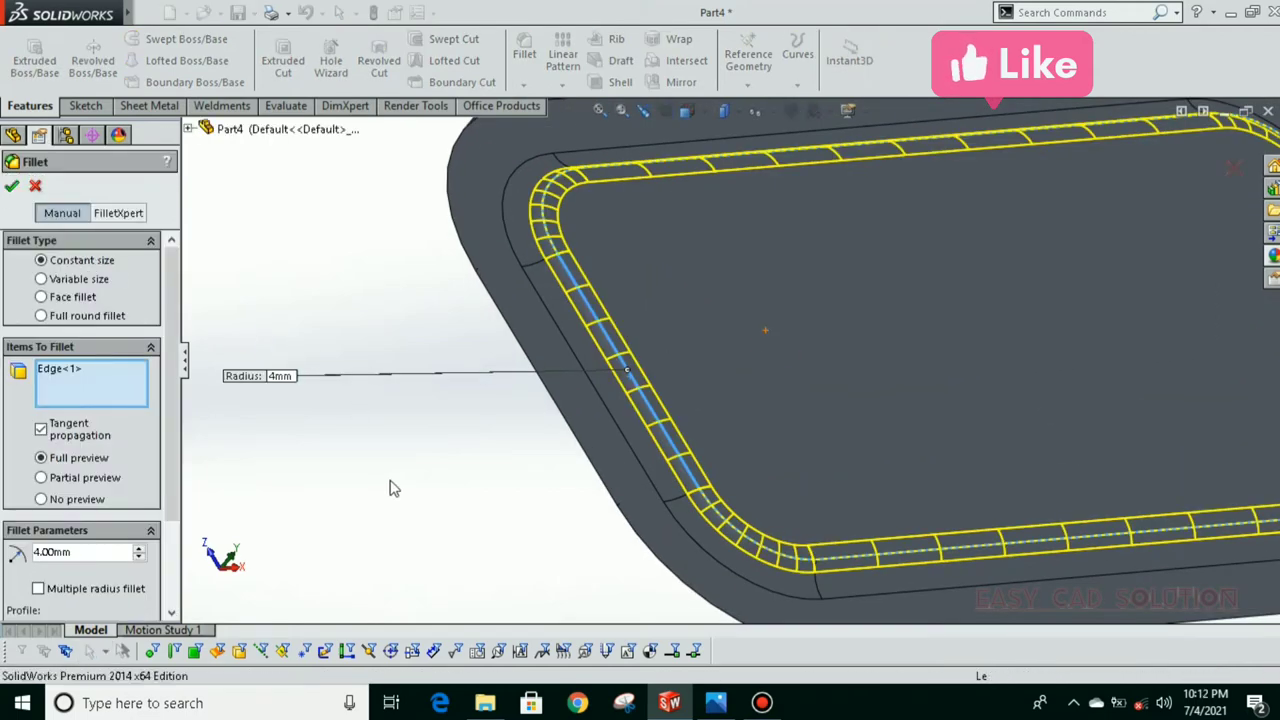
key(Return)
Step: Shell the part to 1 mm walls, leaving the top face open
scroll(443, 466, up, 5)
mouse_move(454, 391)
middle_down()
mouse_move(283, 480)
mouse_move(623, 155)
middle_up()
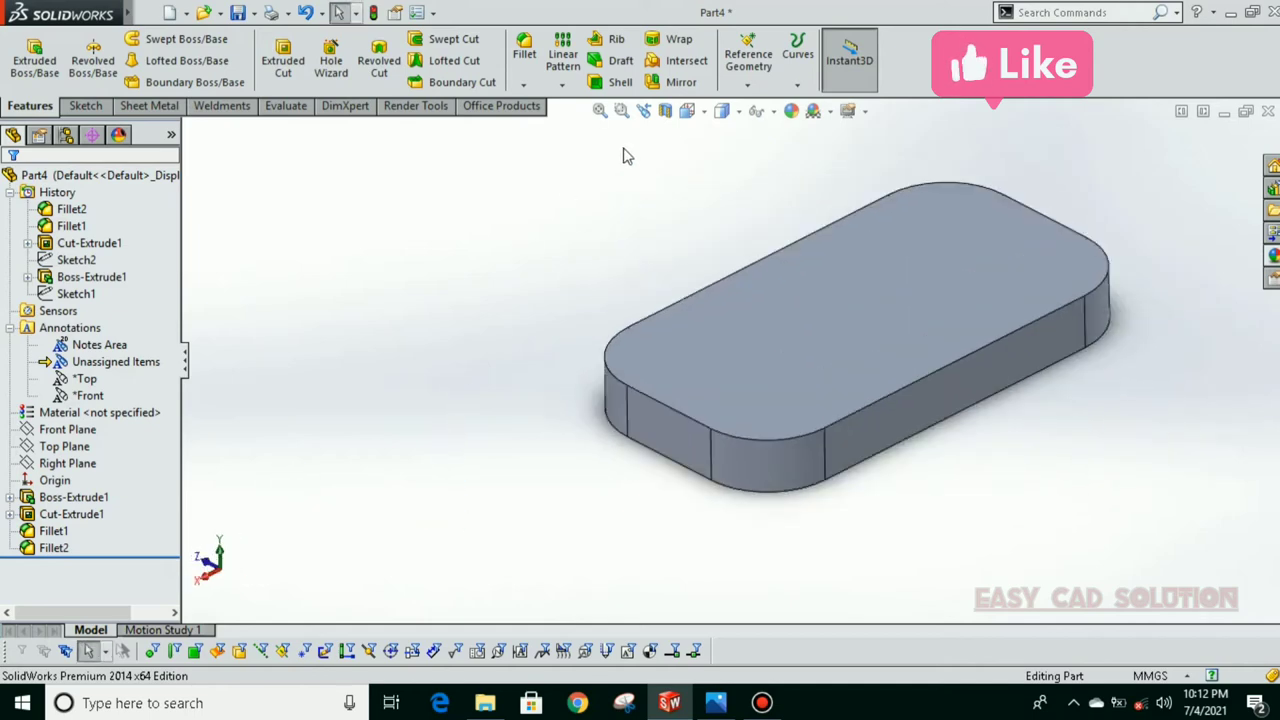
click(620, 82)
click(670, 362)
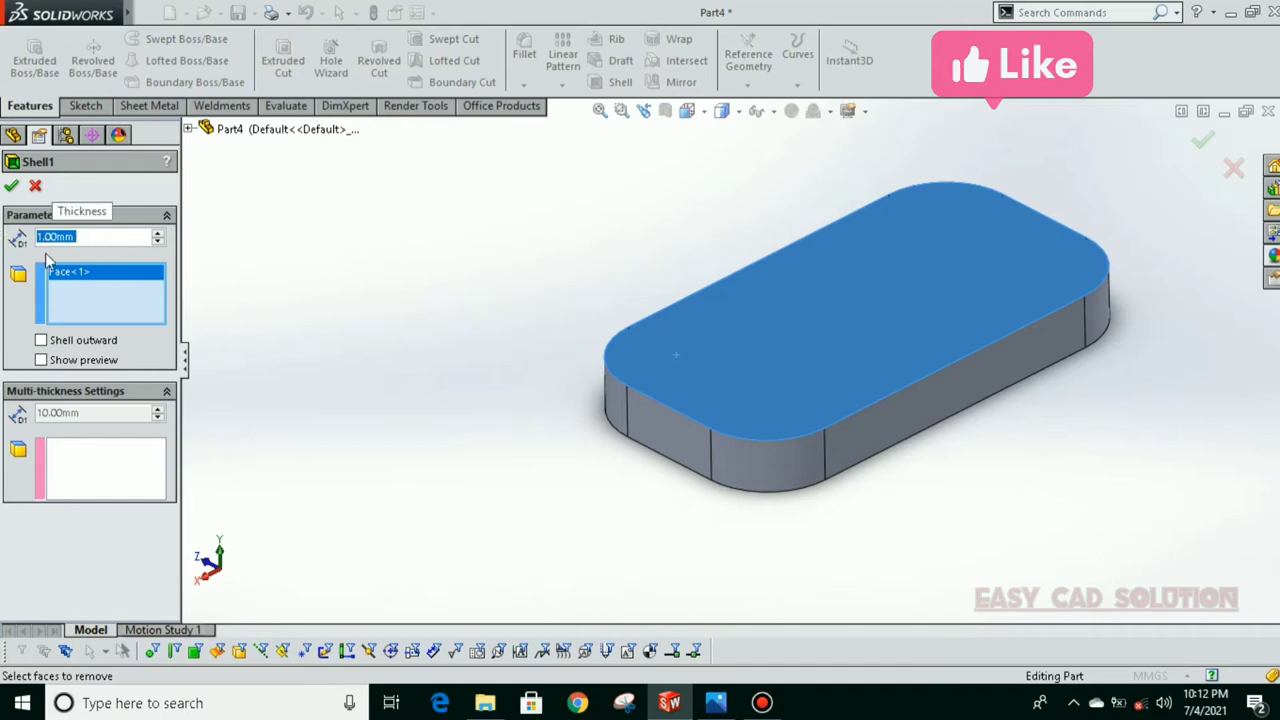
click(83, 362)
Step: Finish the shell and add a 2 mm fillet along the tray's top inner rim edge
key(Return)
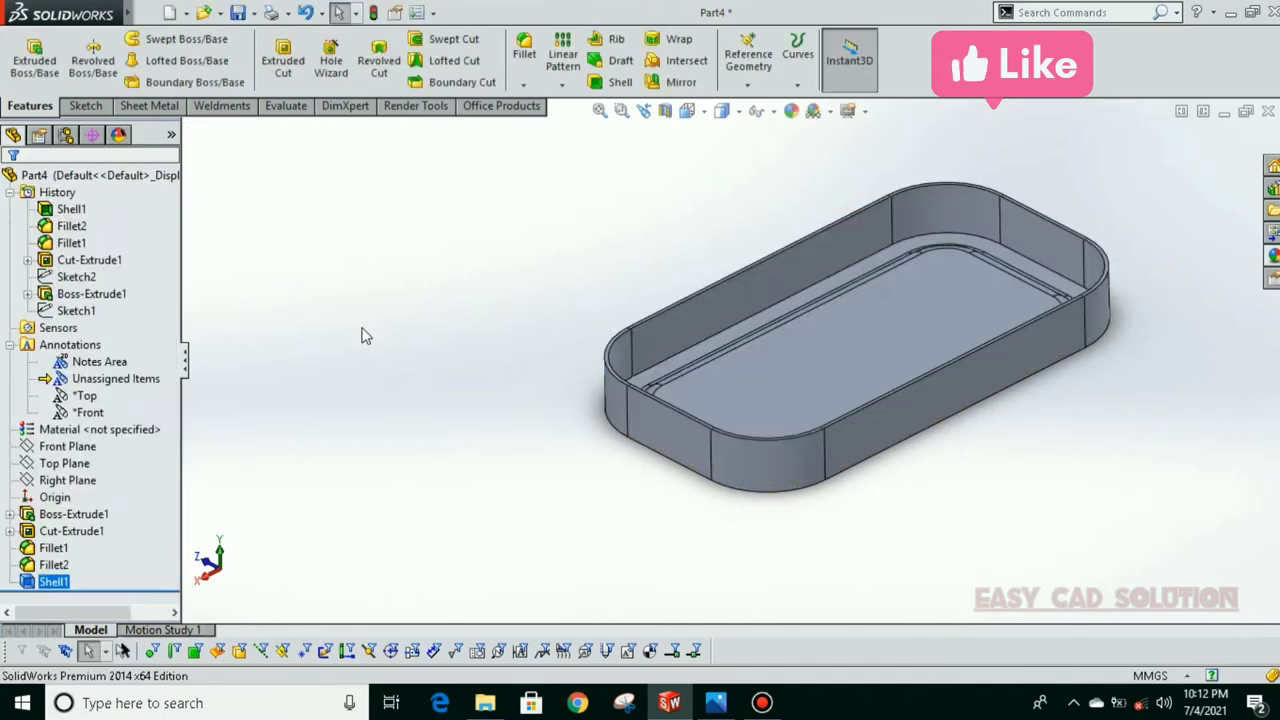
scroll(766, 337, down, 2)
scroll(791, 337, up, 2)
scroll(826, 329, down, 2)
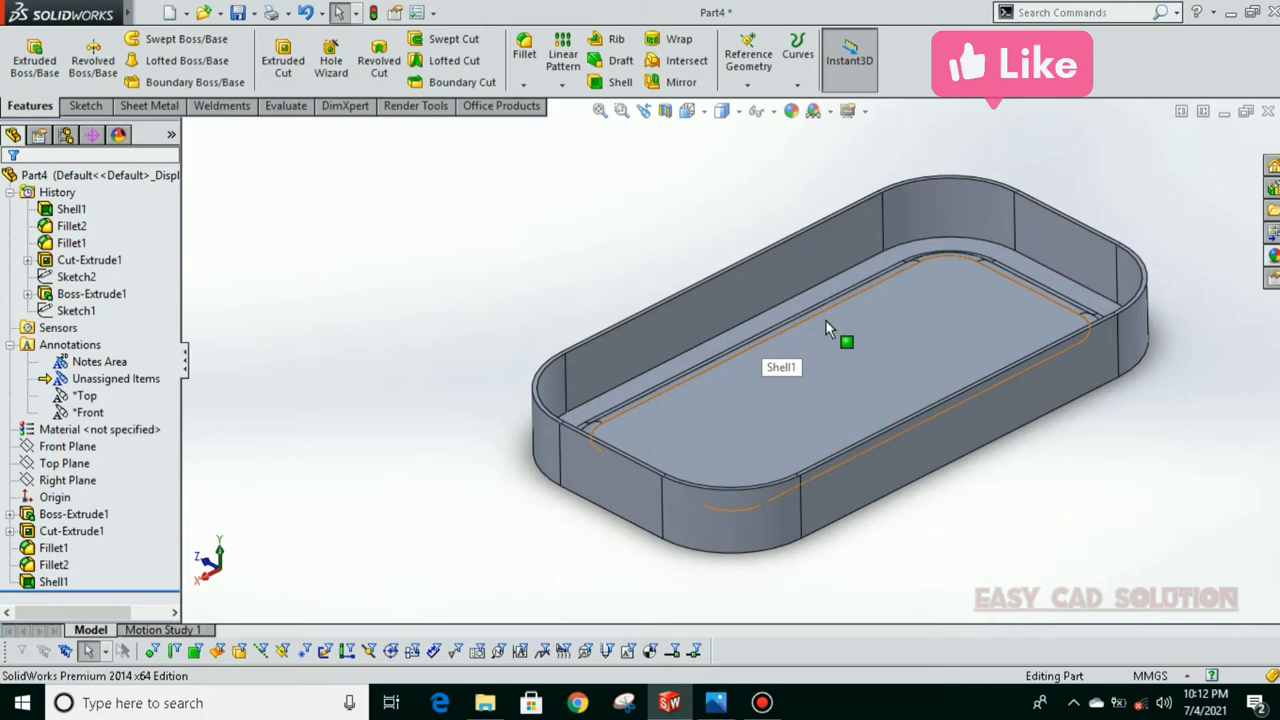
click(1050, 268)
key(f)
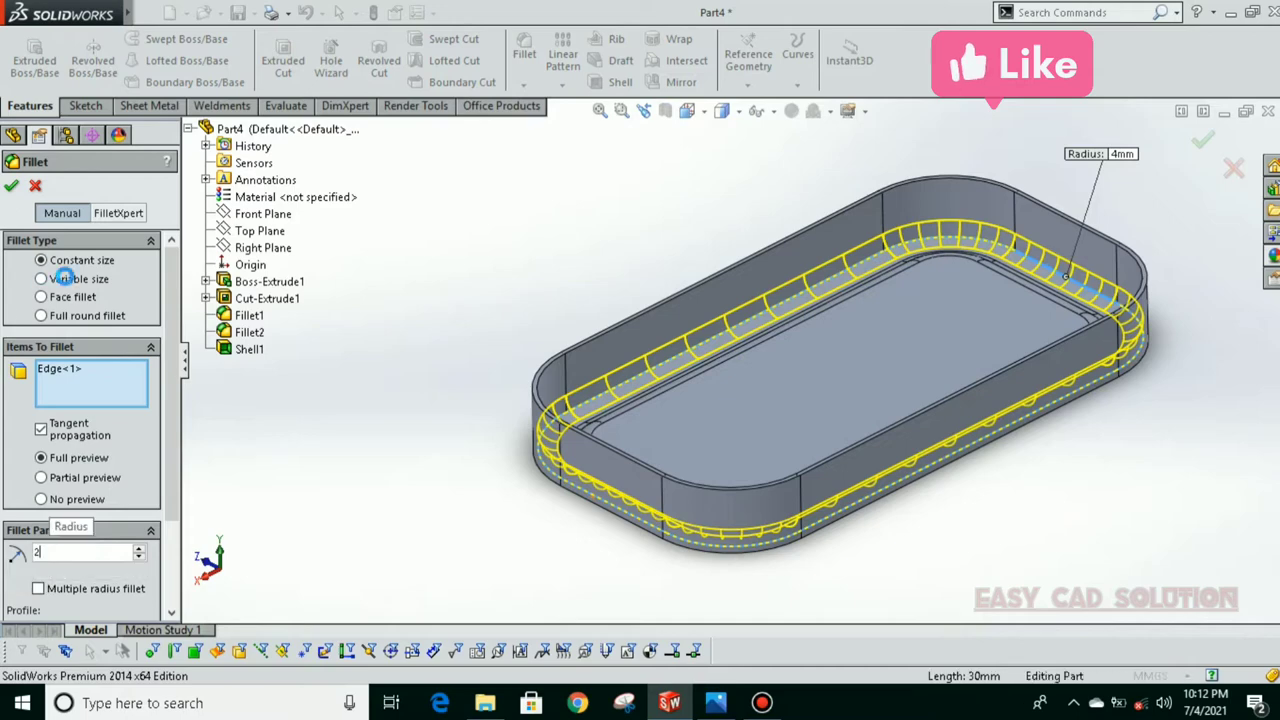
text(2)
key(Return)
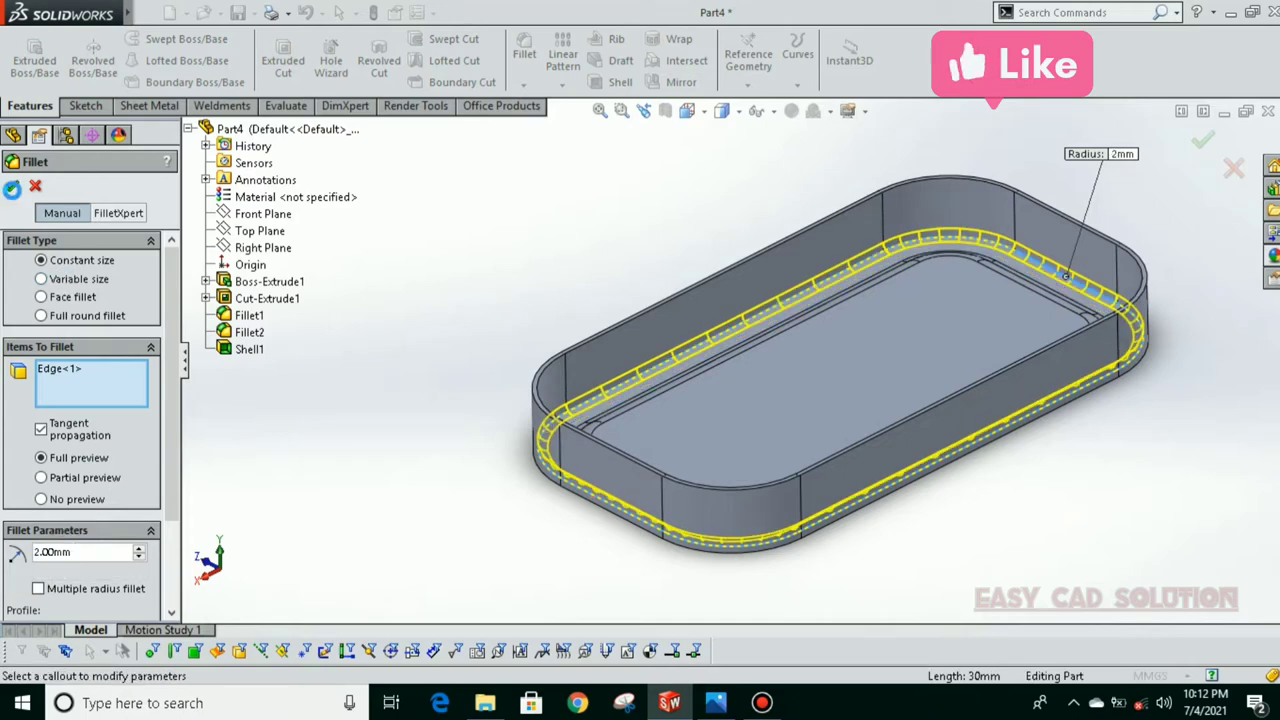
key(Return)
Step: Fillet the tray's outer bottom edge with a 5 mm radius as Fillet4
click(597, 518)
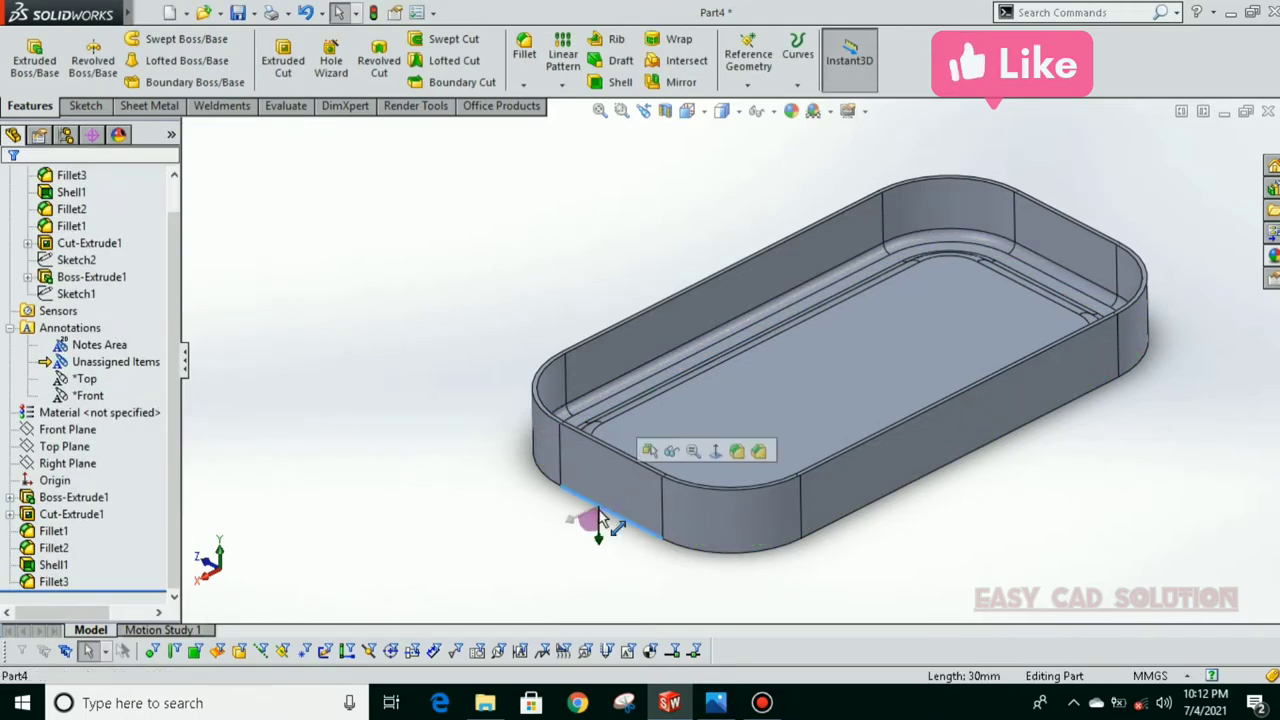
middle_drag(597, 518, 551, 457)
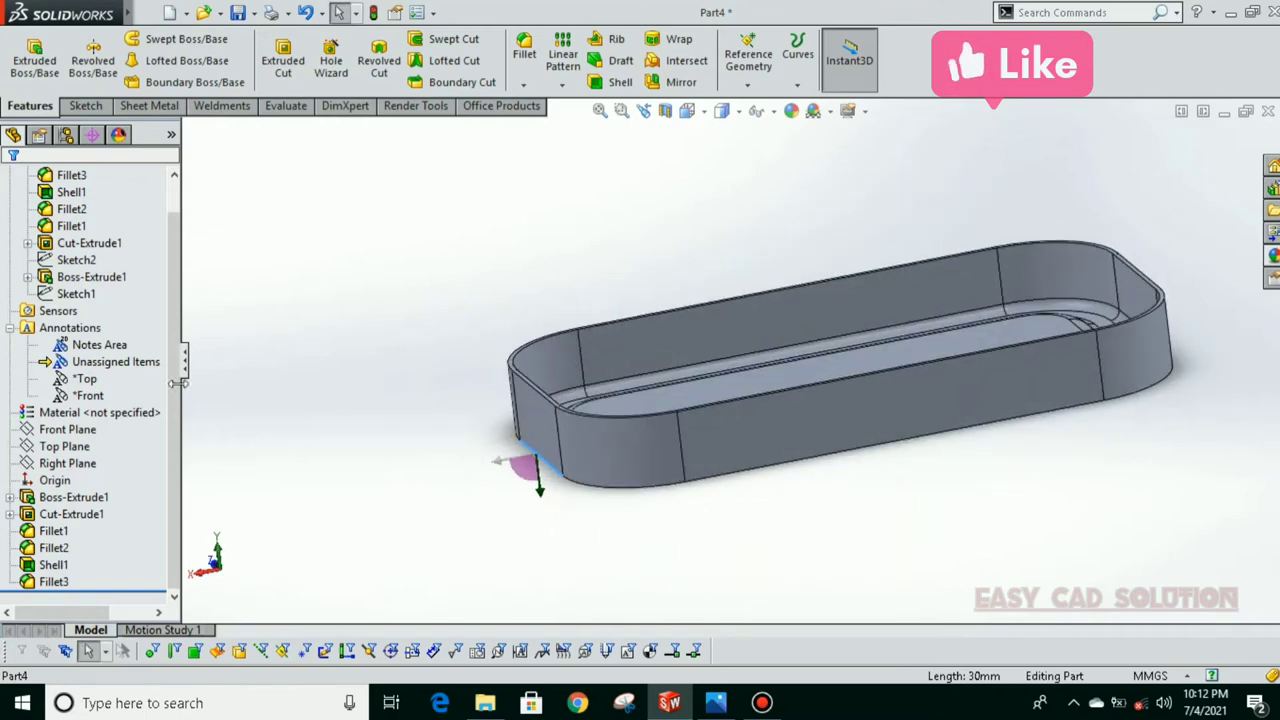
click(524, 50)
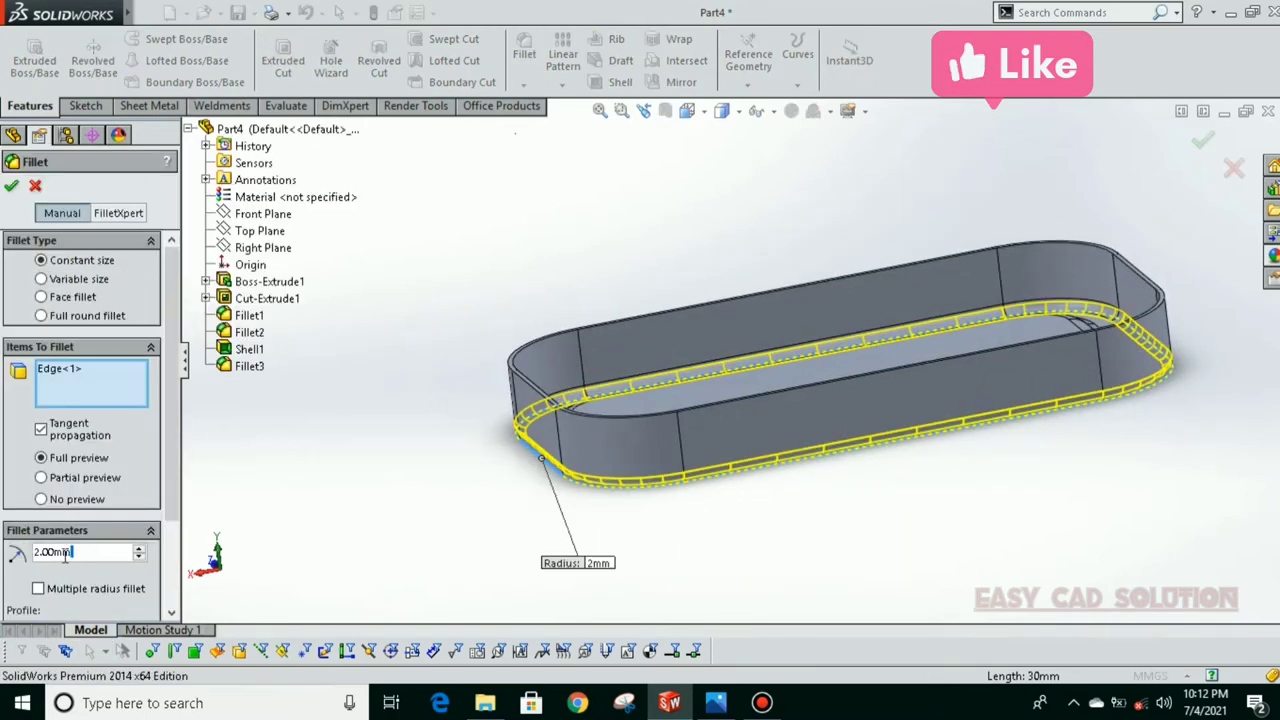
text(5)
click(11, 185)
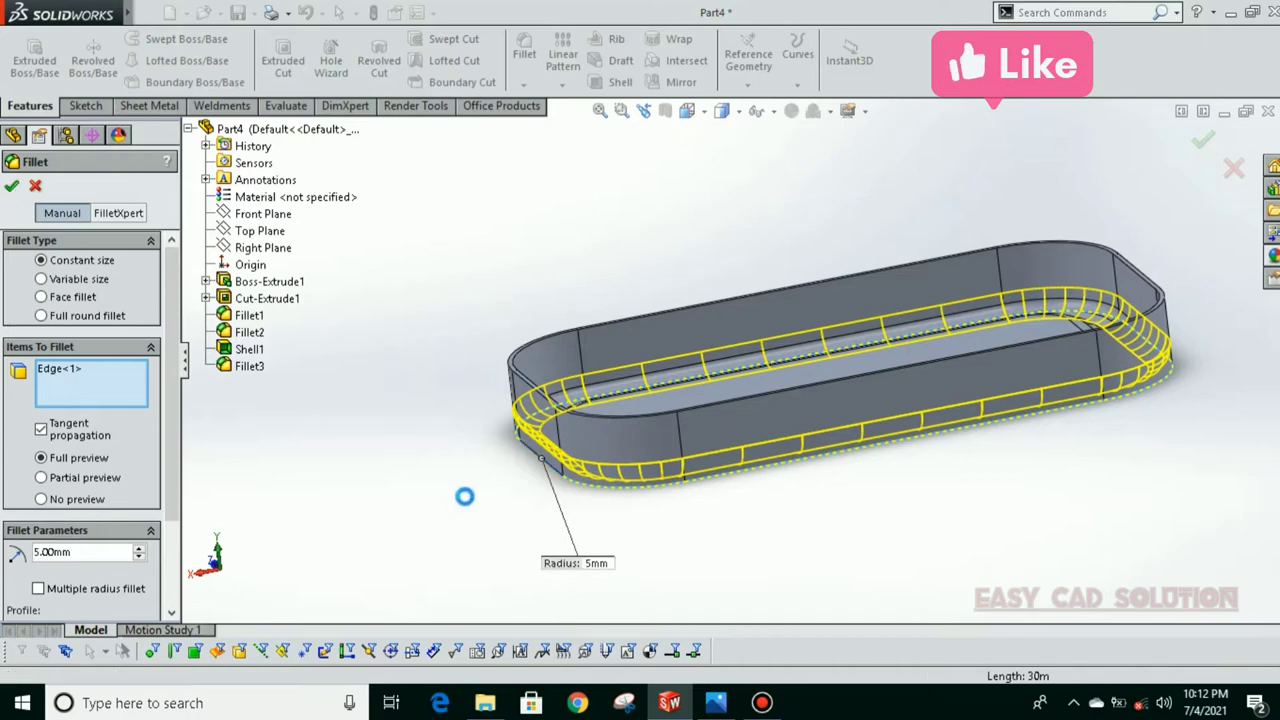
mouse_move(463, 500)
middle_down()
mouse_move(568, 528)
mouse_move(534, 534)
middle_up()
Step: Switch to isometric view and open a sketch normal to the tray's long side face
click(729, 112)
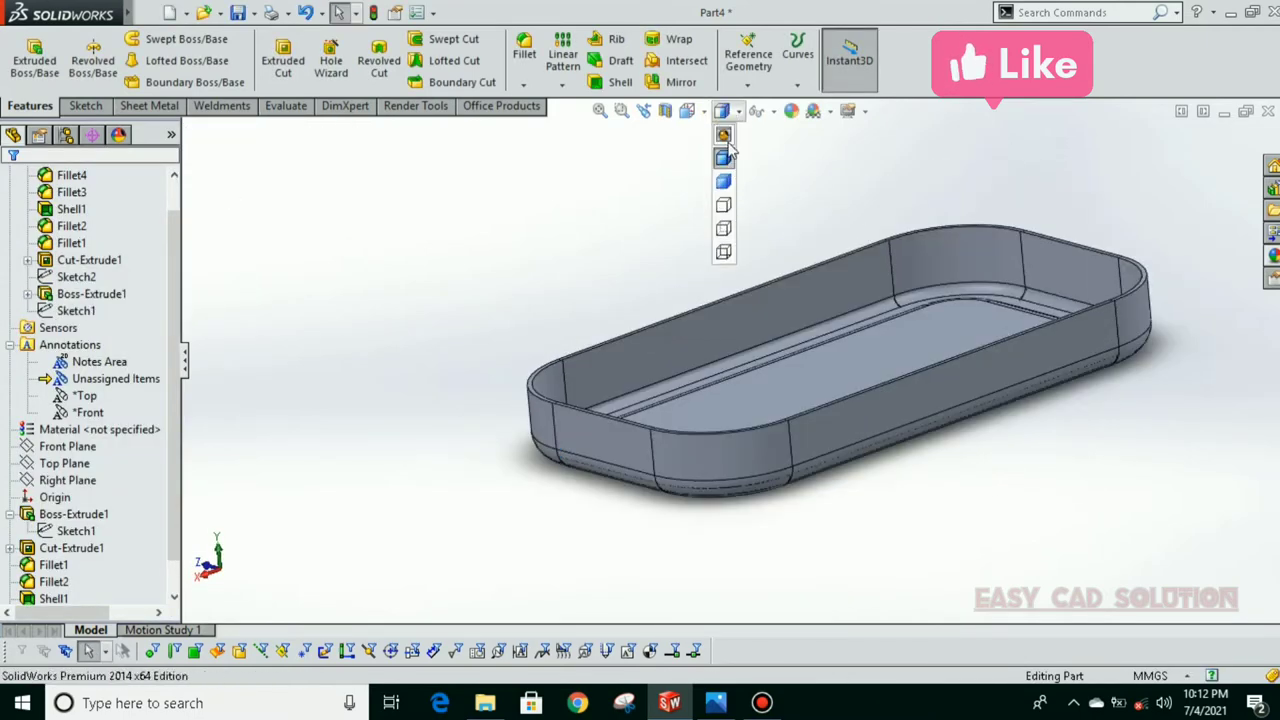
click(724, 180)
click(736, 112)
click(721, 130)
click(687, 111)
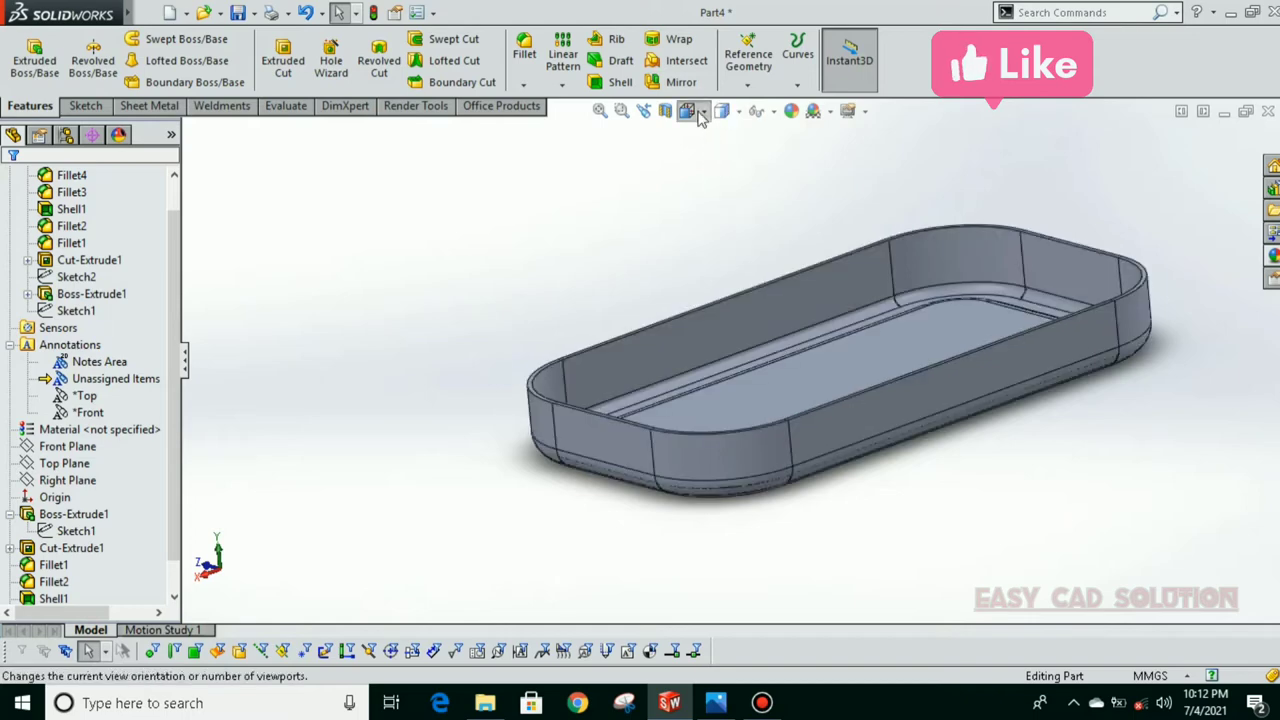
click(750, 322)
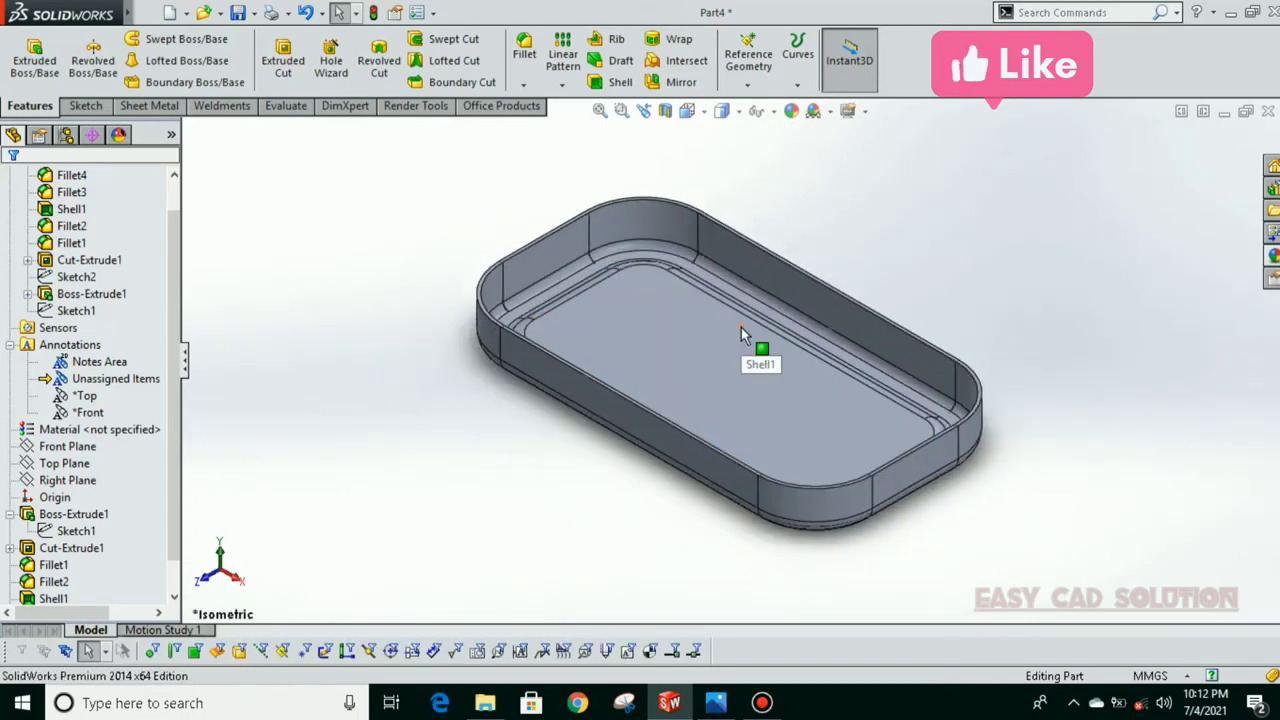
click(645, 432)
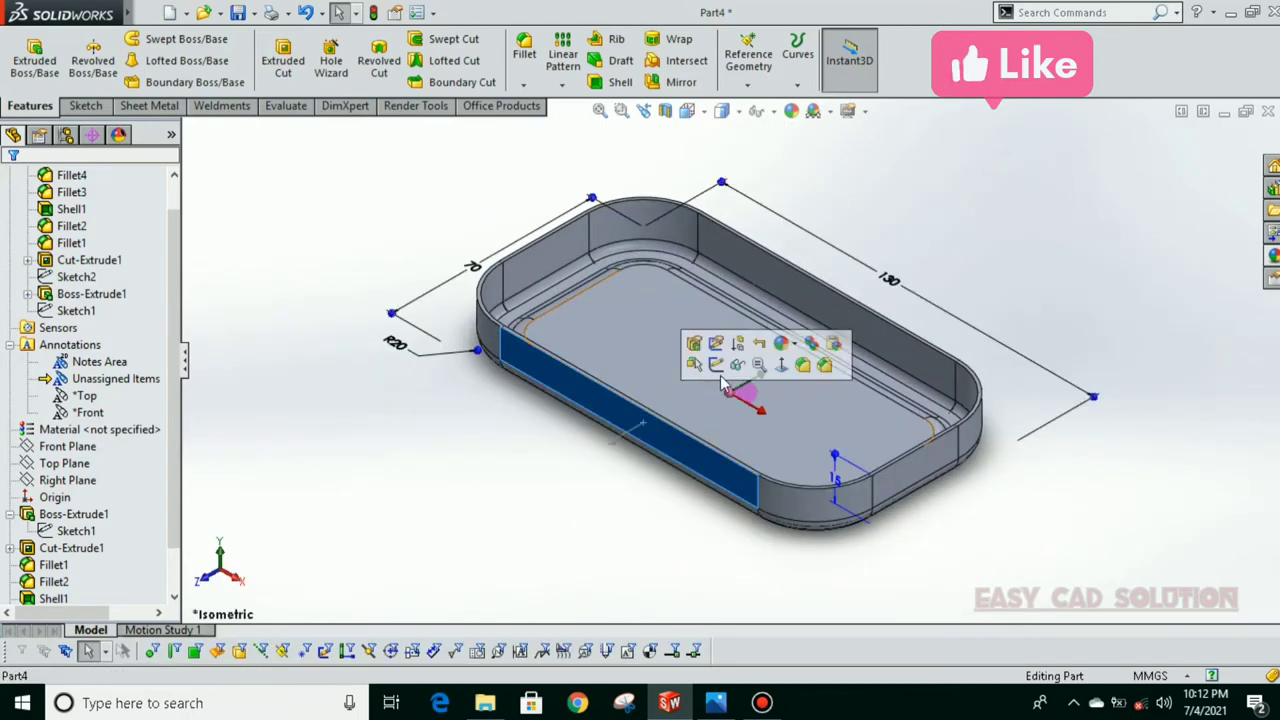
click(792, 372)
click(84, 106)
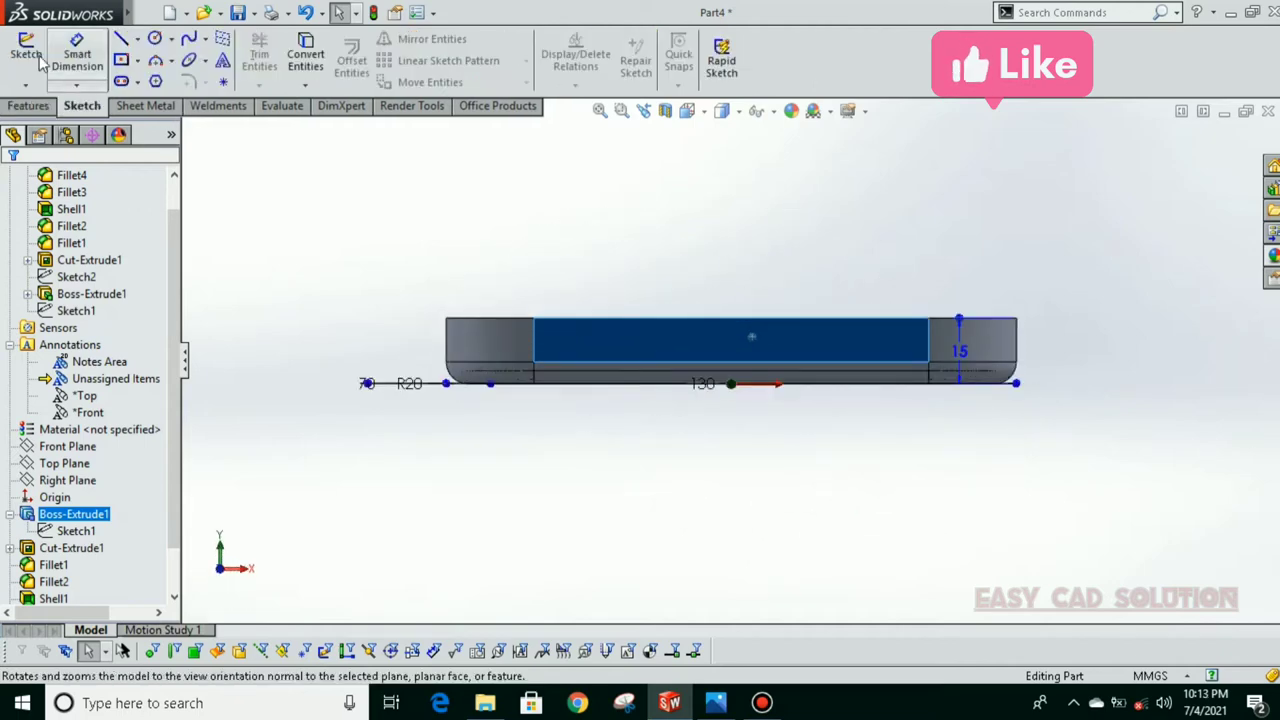
click(26, 50)
Step: Draw a vertical construction line through the centre of the side face
scroll(800, 330, down, 2)
key(f)
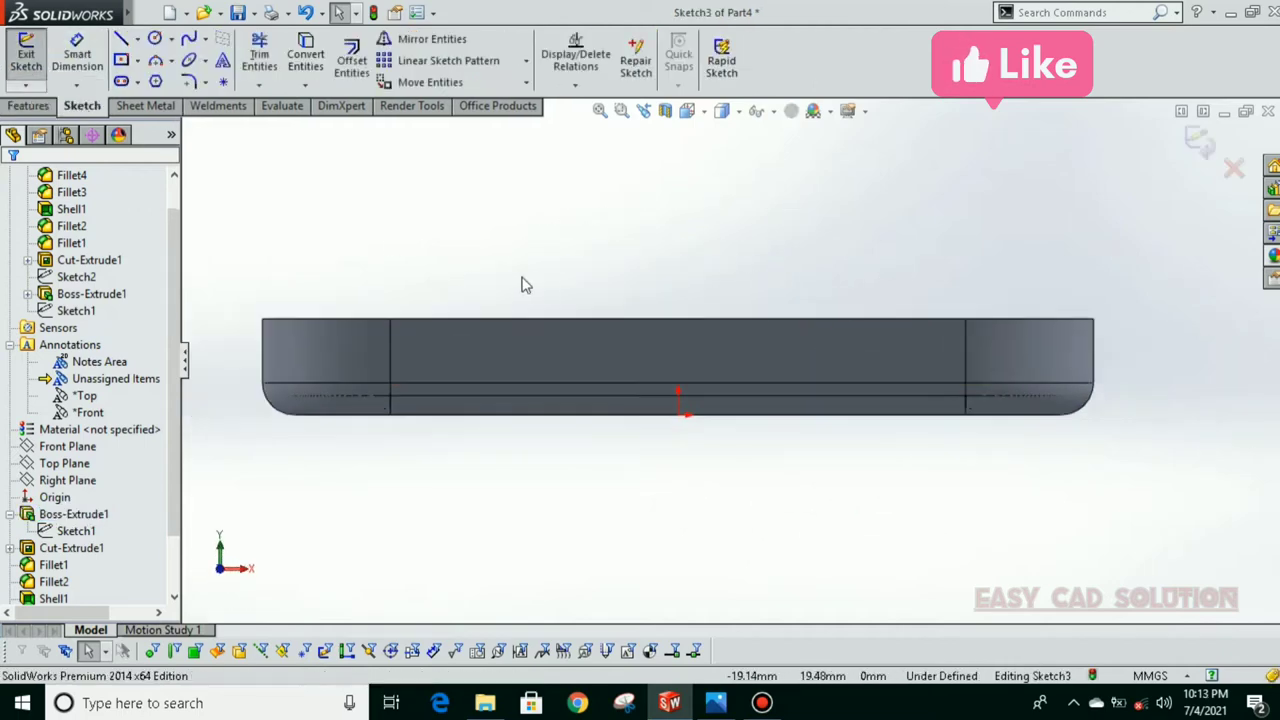
click(121, 40)
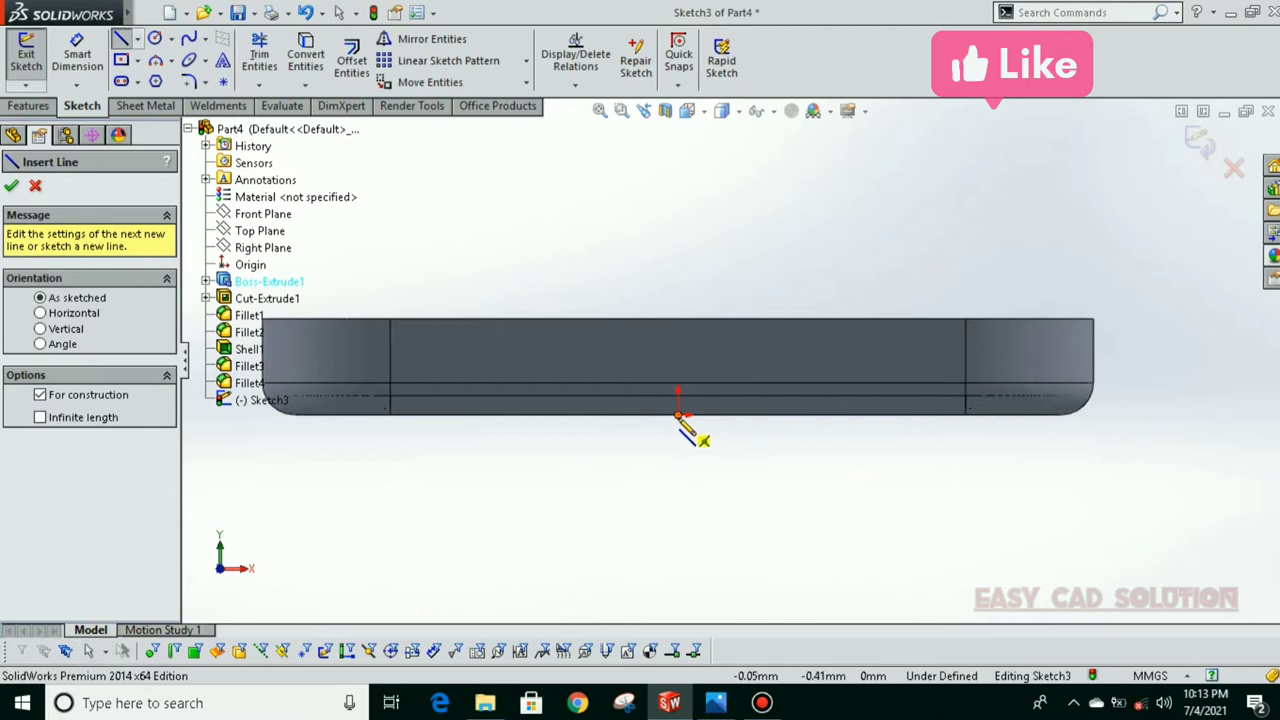
click(678, 413)
click(678, 318)
key(Escape)
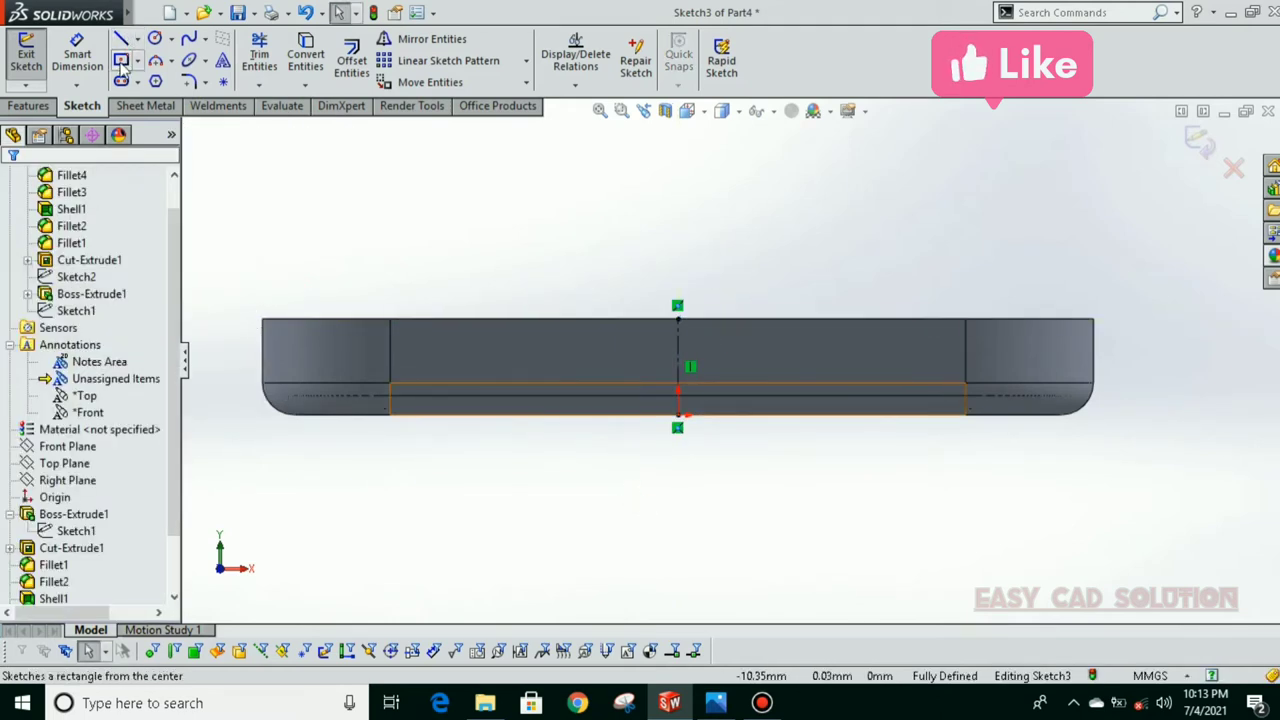
click(140, 61)
click(240, 80)
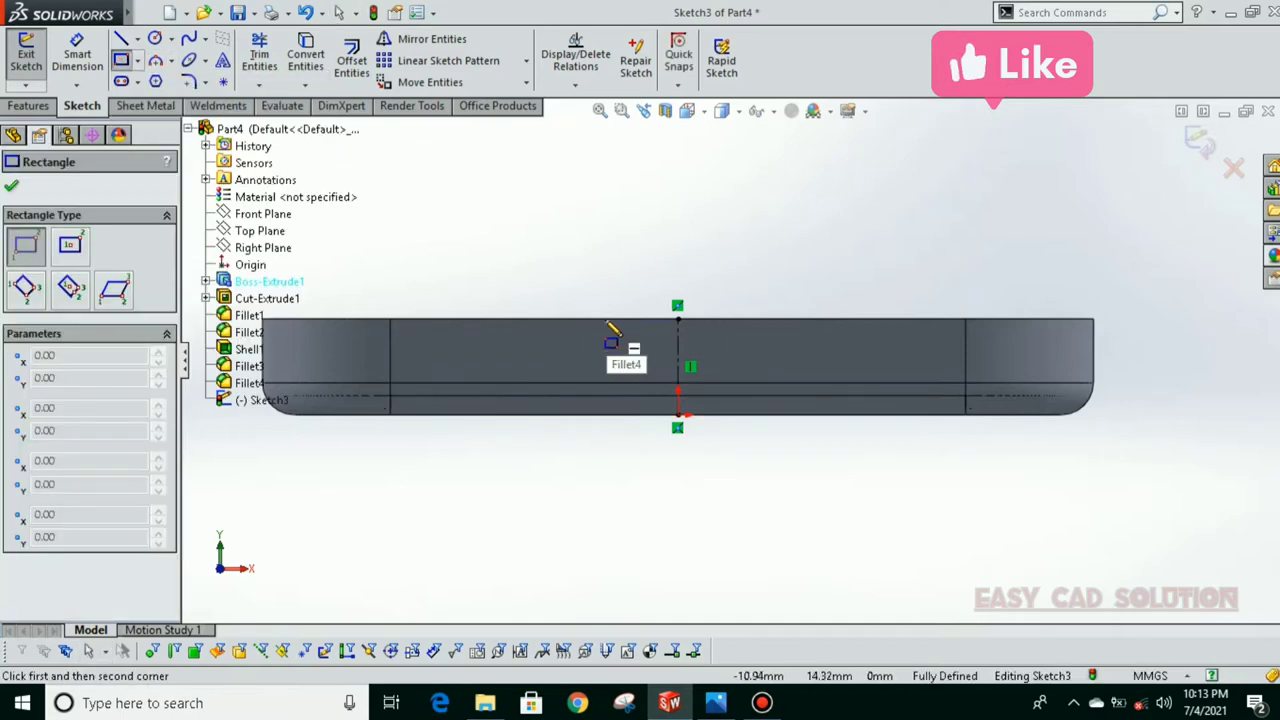
key(Escape)
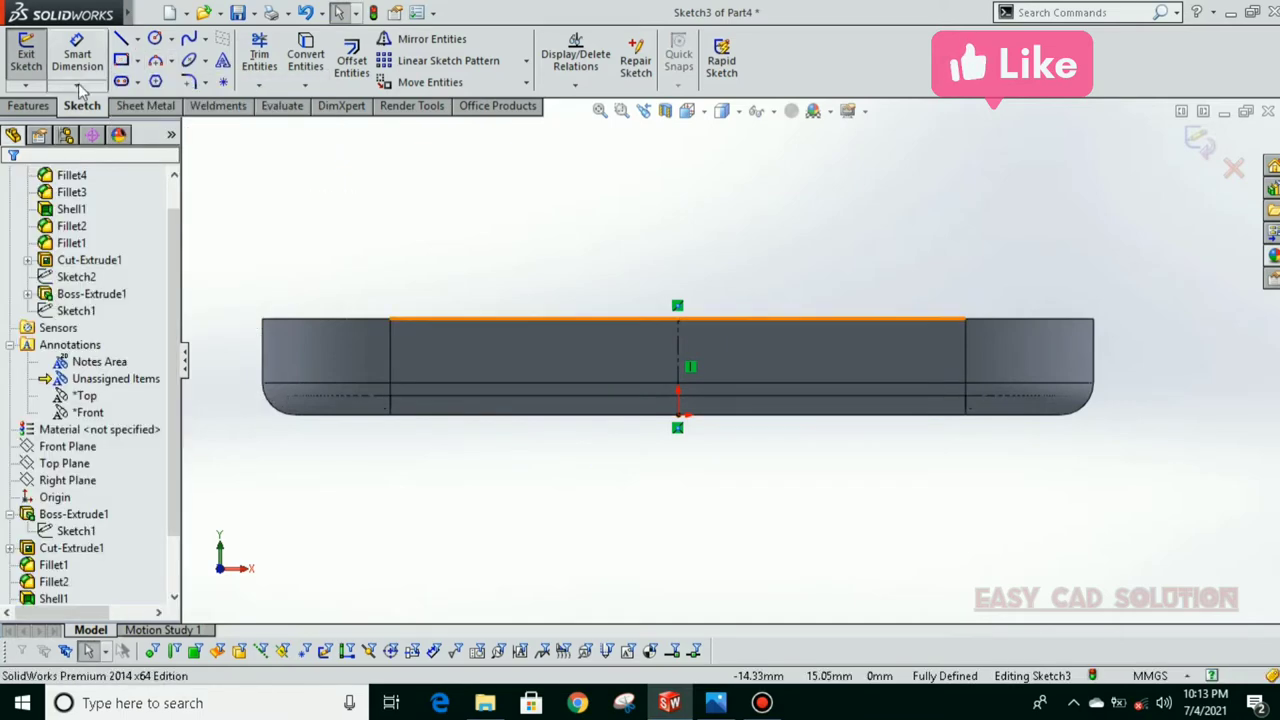
scroll(605, 340, down, 2)
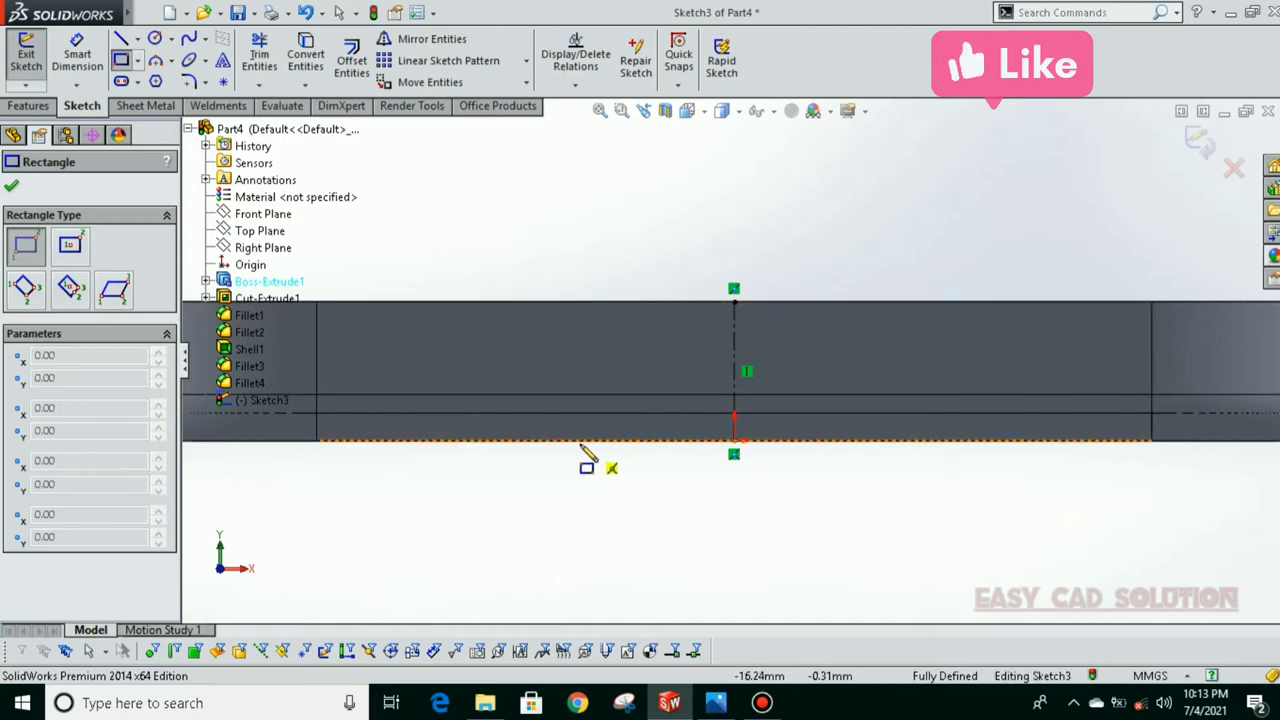
Step: Draw a corner rectangle up from the tray's bottom edge with a point at its top-side midpoint
click(589, 345)
click(871, 441)
key(Escape)
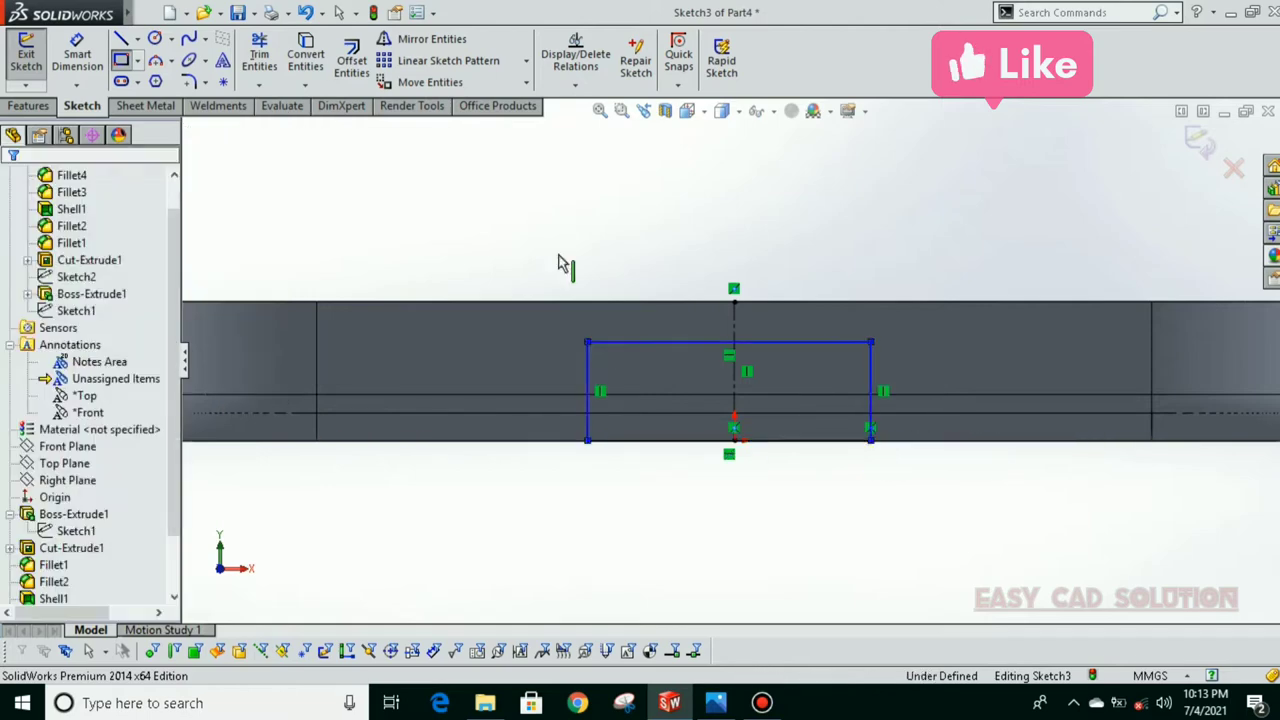
click(222, 82)
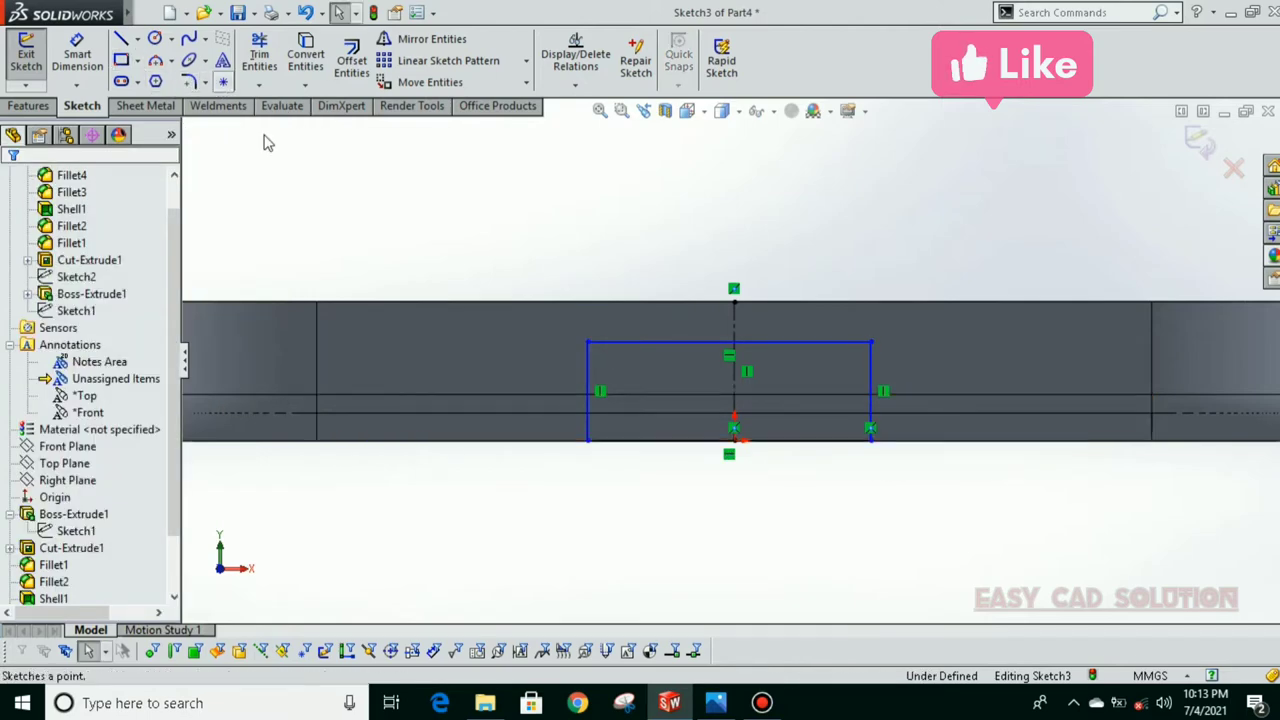
click(729, 342)
key(Escape)
Step: Make the midpoint coincident with the centreline and begin dimensioning the rectangle's height
click(729, 342)
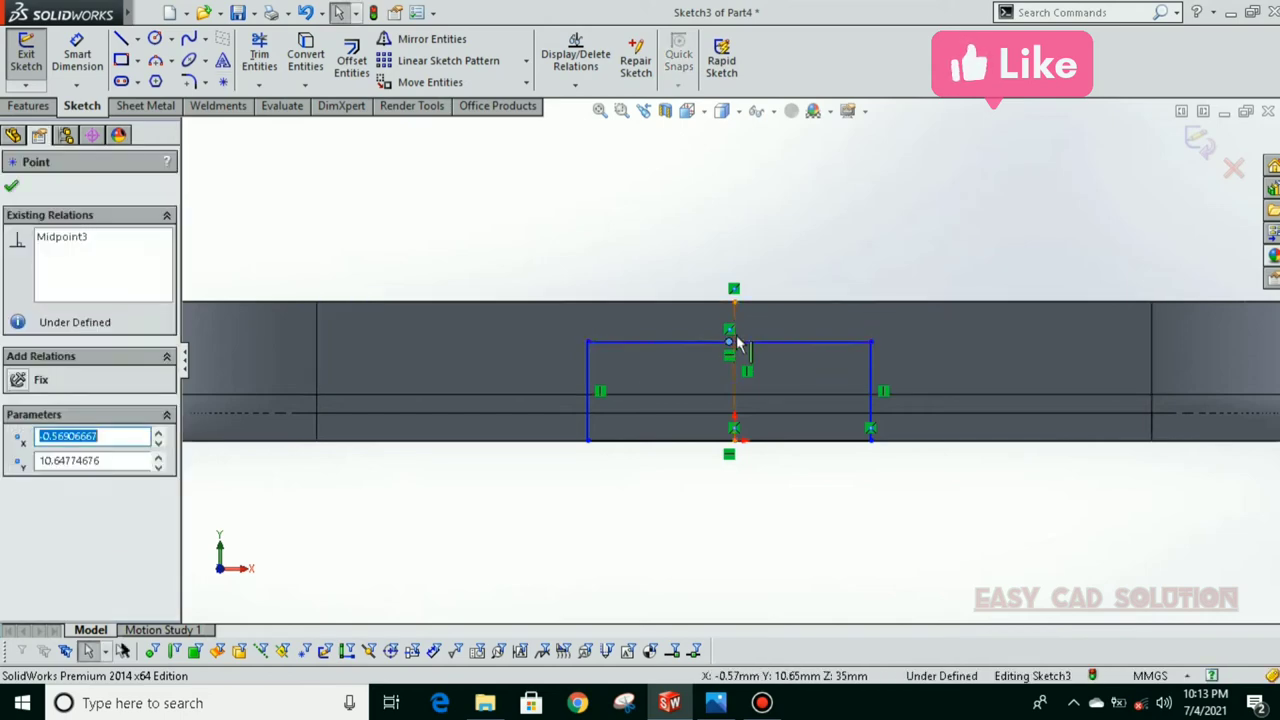
ctrl+click(736, 323)
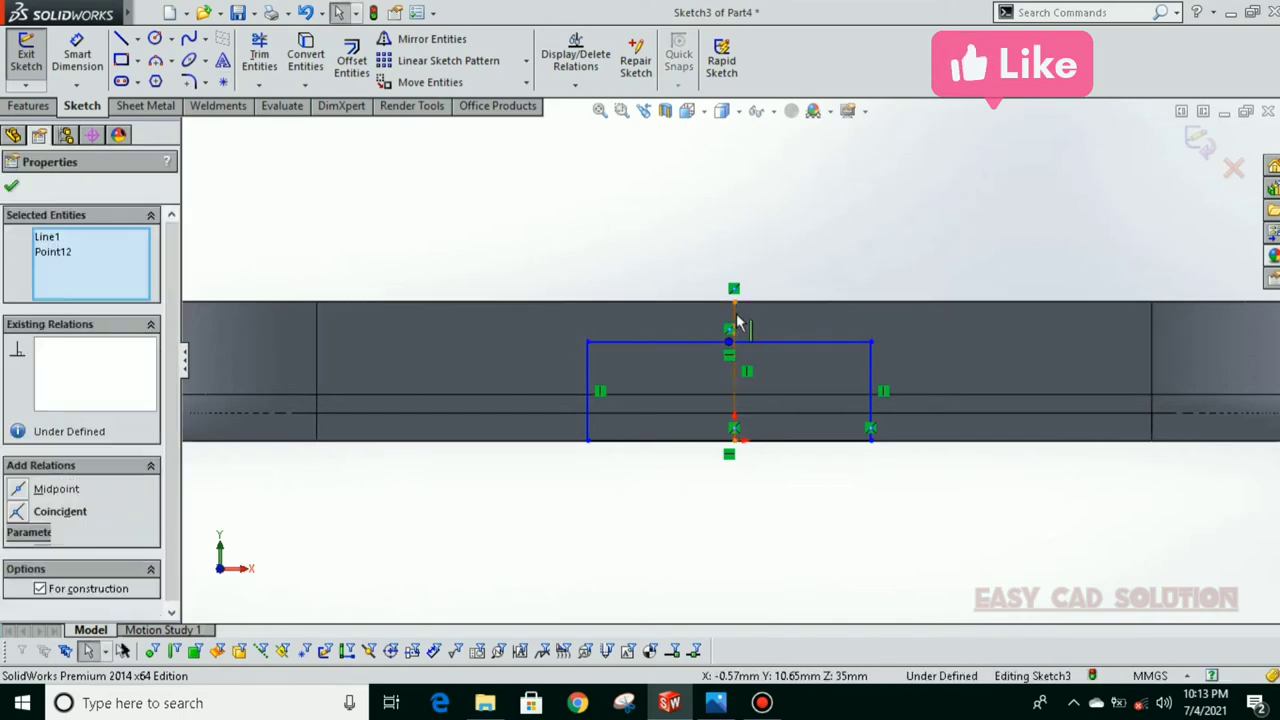
click(21, 514)
click(12, 187)
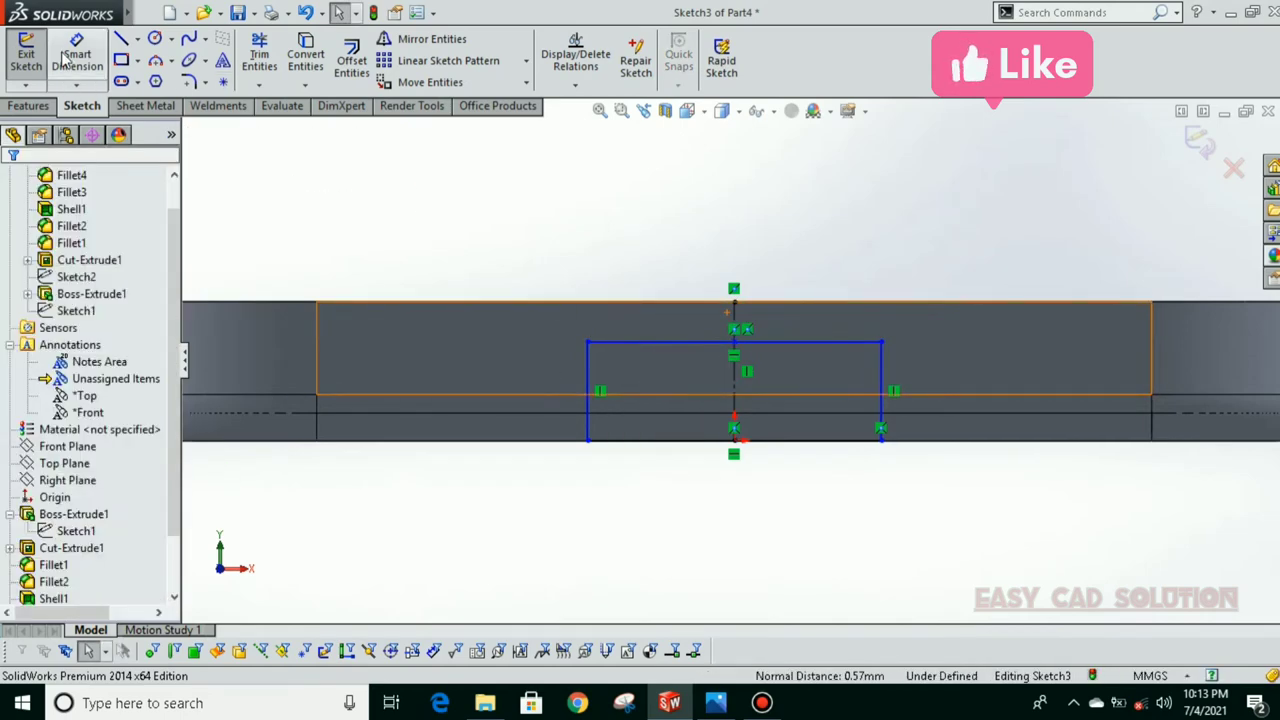
click(586, 388)
click(459, 385)
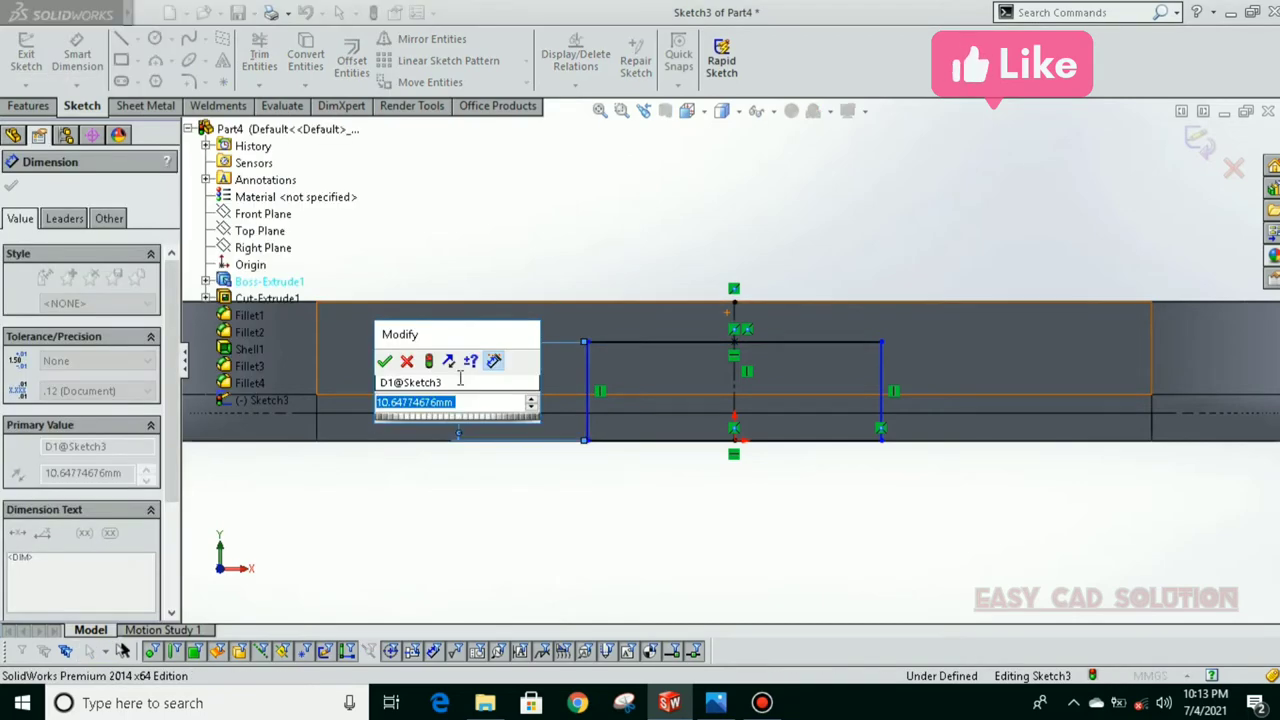
Step: Dimension the centred rectangle 12 mm tall and 20 mm wide
text(12)
key(Return)
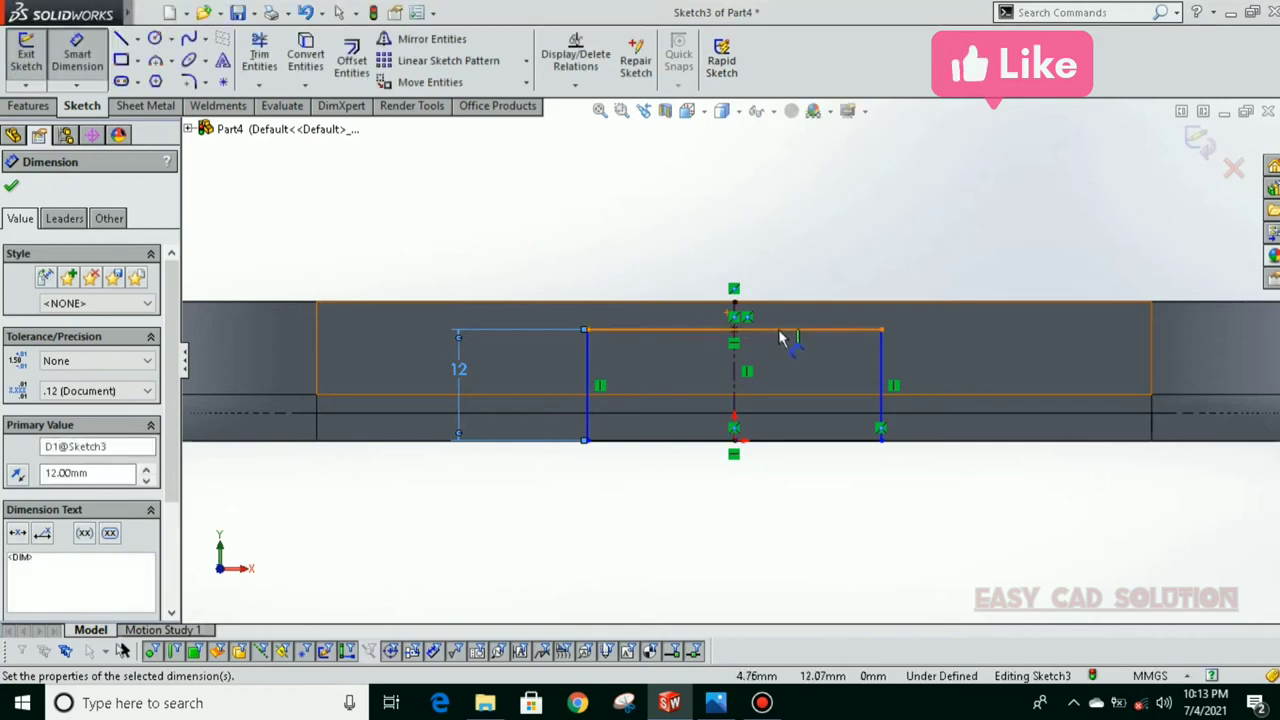
click(802, 330)
click(728, 212)
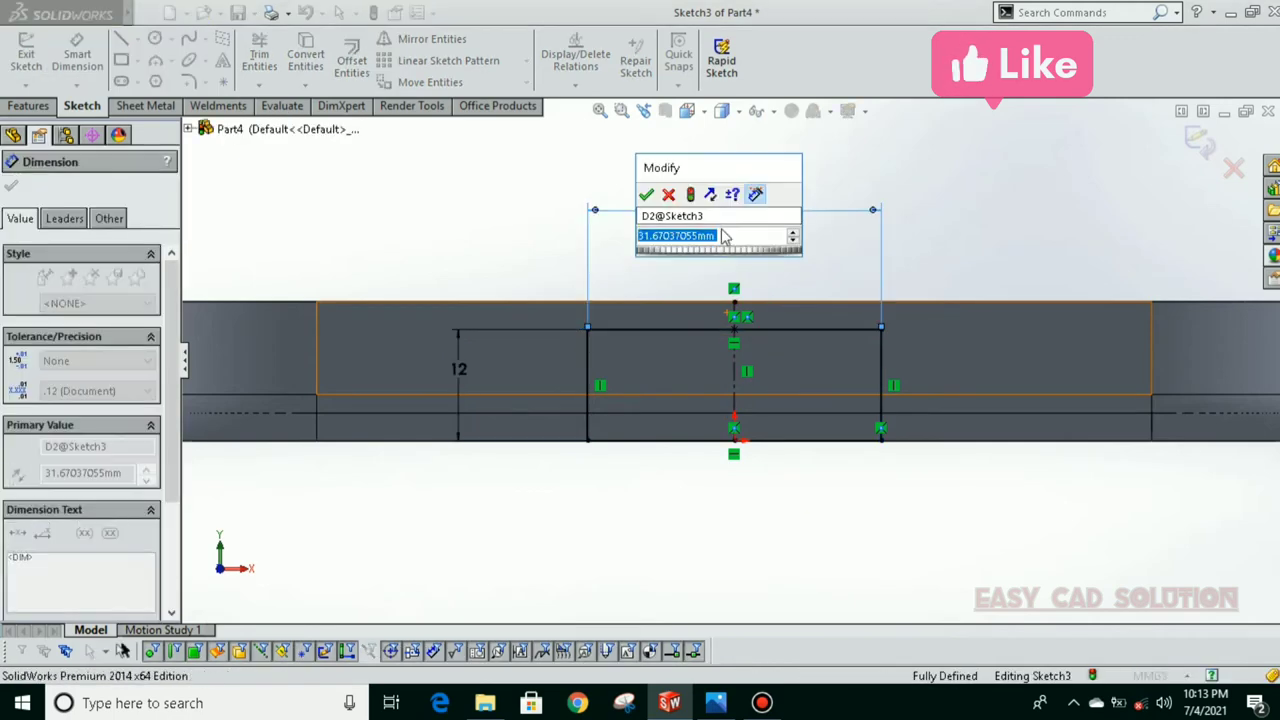
text(20)
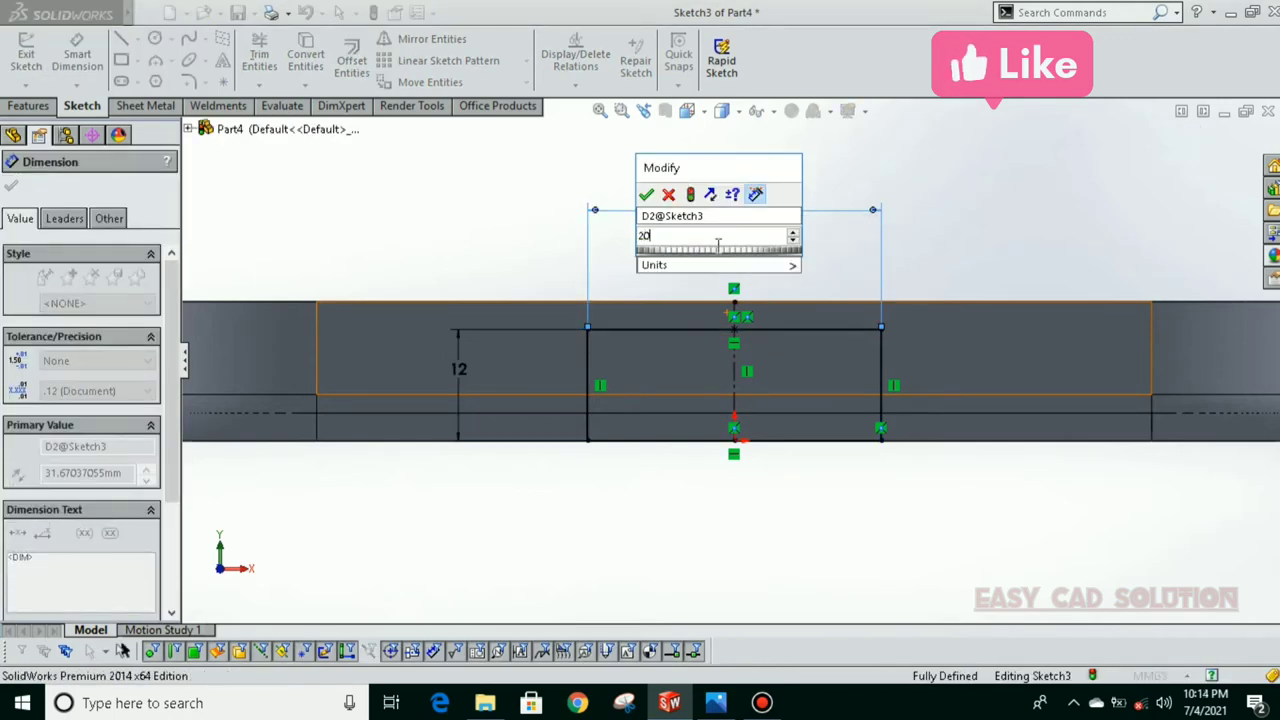
key(Return)
Step: Orbit and zoom to inspect the tray, then return to the front view
middle_drag(709, 443, 686, 529)
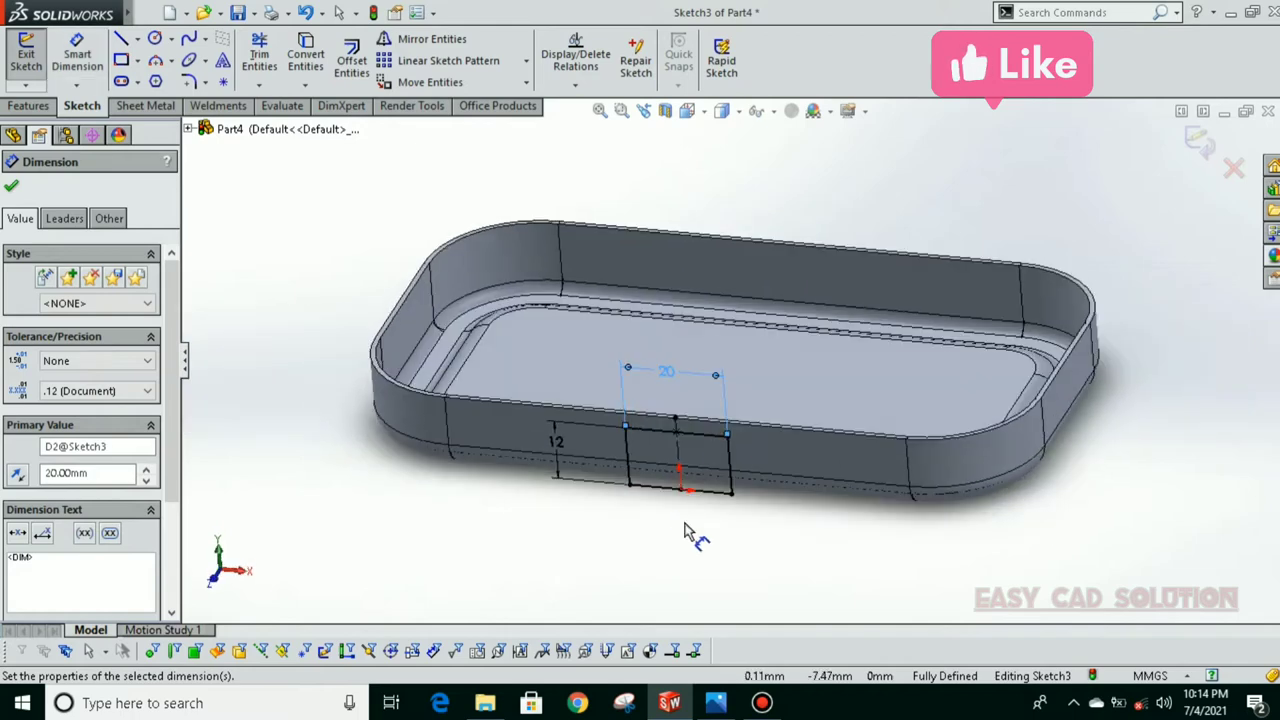
scroll(680, 443, down, 3)
scroll(694, 420, down, 3)
scroll(698, 393, down, 3)
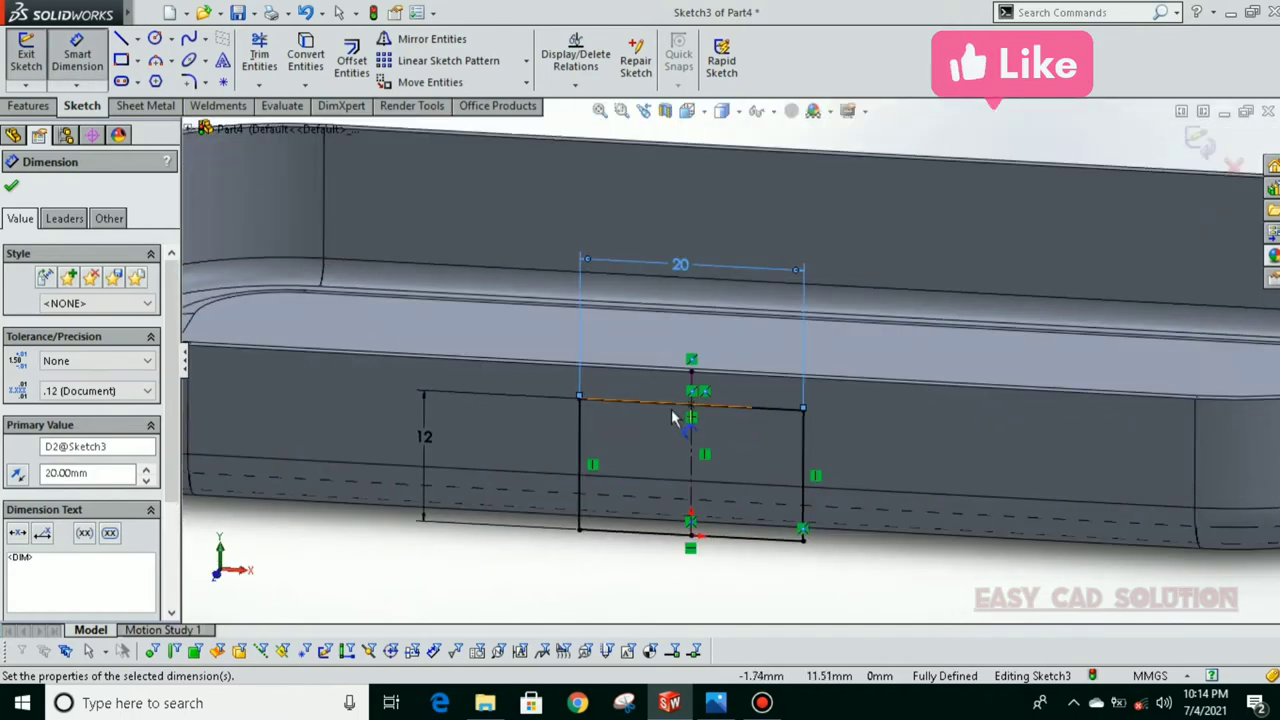
scroll(670, 413, up, 5)
mouse_move(670, 440)
middle_down()
mouse_move(586, 486)
mouse_move(624, 488)
mouse_move(680, 335)
middle_up()
scroll(675, 360, down, 2)
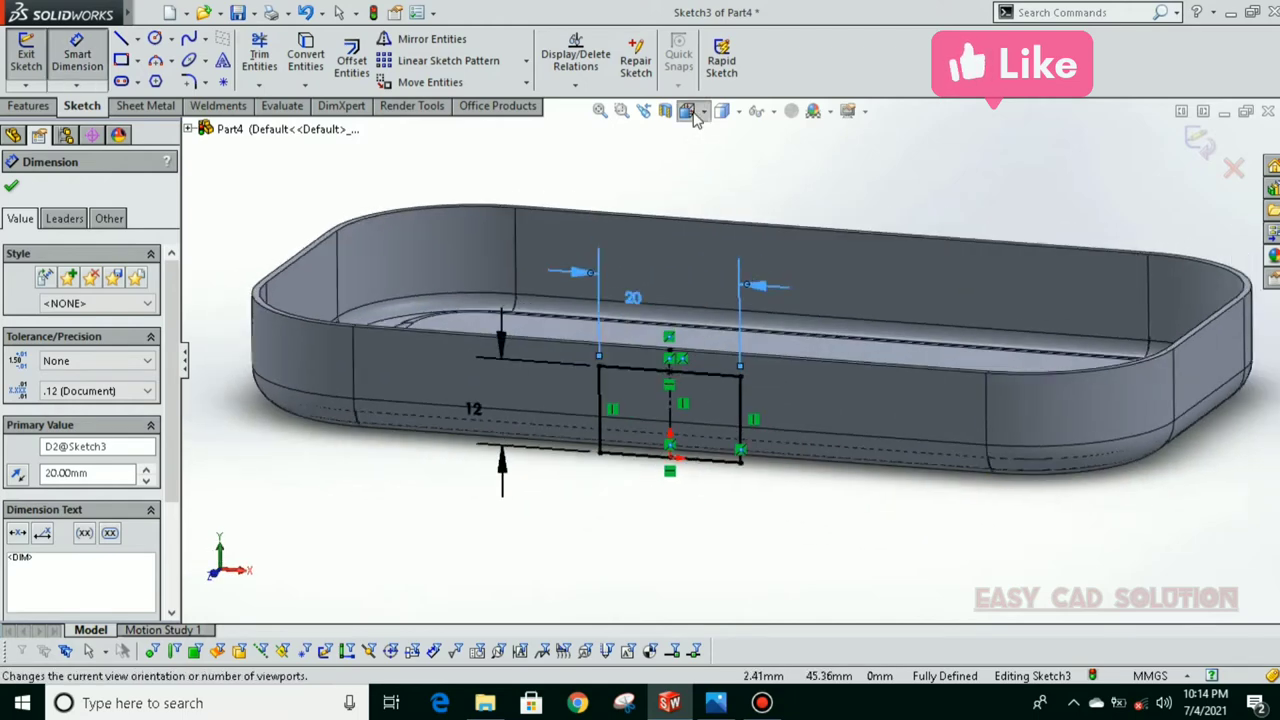
scroll(660, 385, up, 6)
key(ctrl+1)
Step: Make the rectangle's top side collinear with the wall's top edge, then delete that over-defining relation
scroll(709, 402, down, 2)
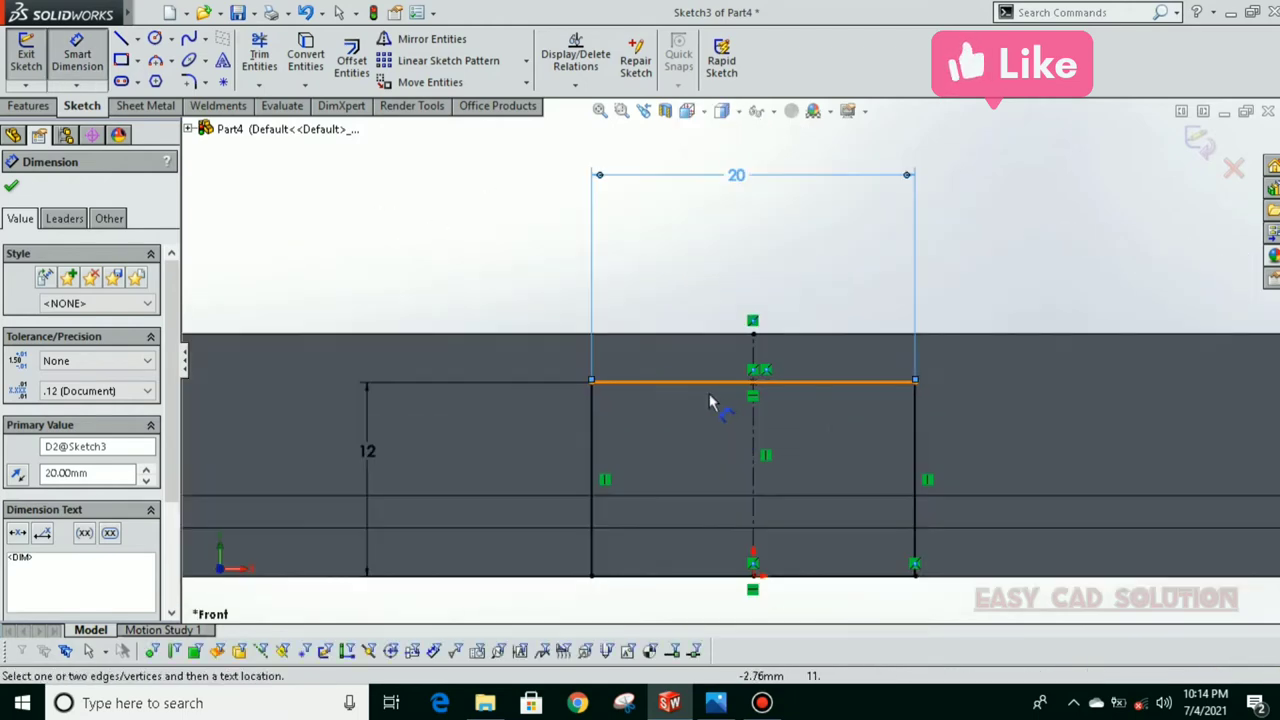
key(Escape)
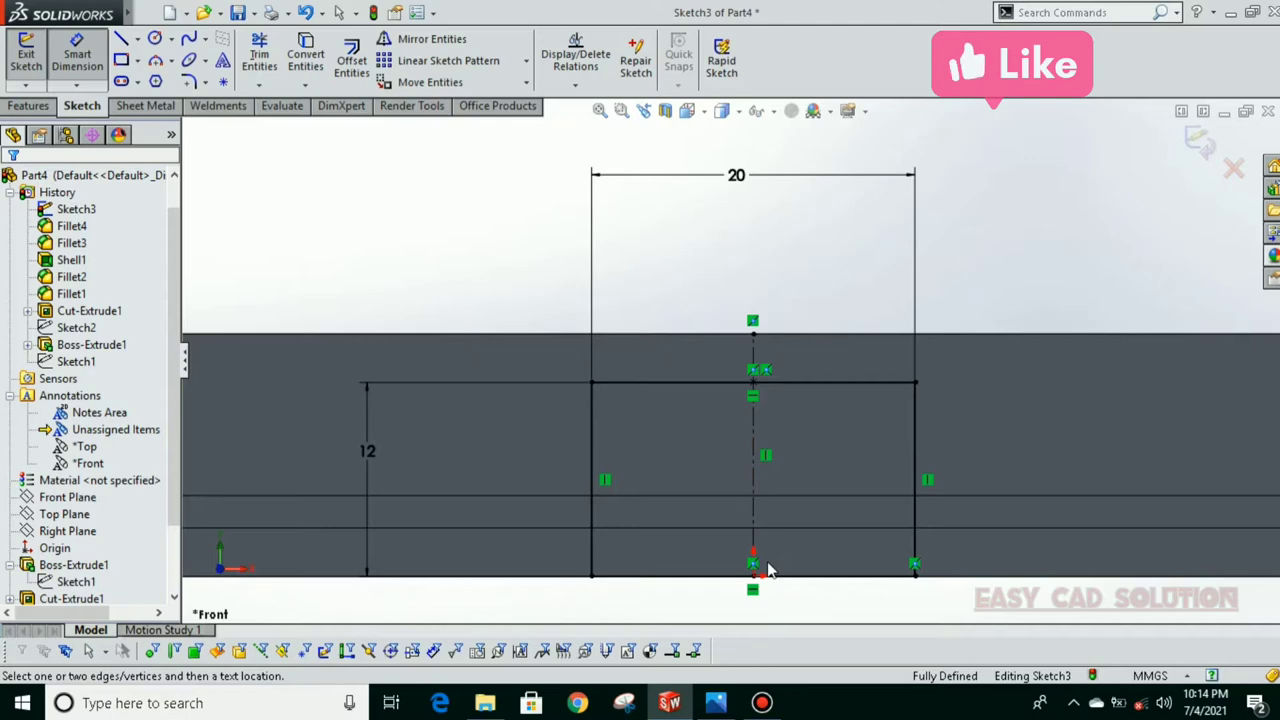
click(748, 578)
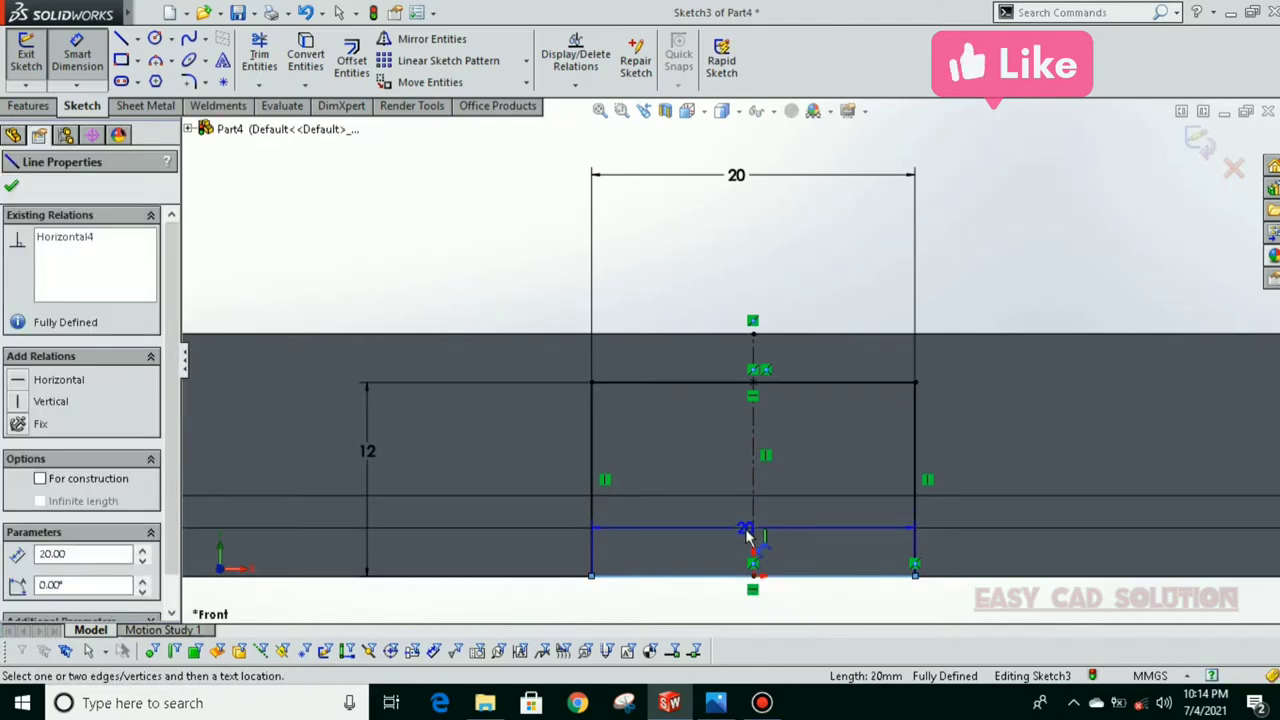
key(Escape)
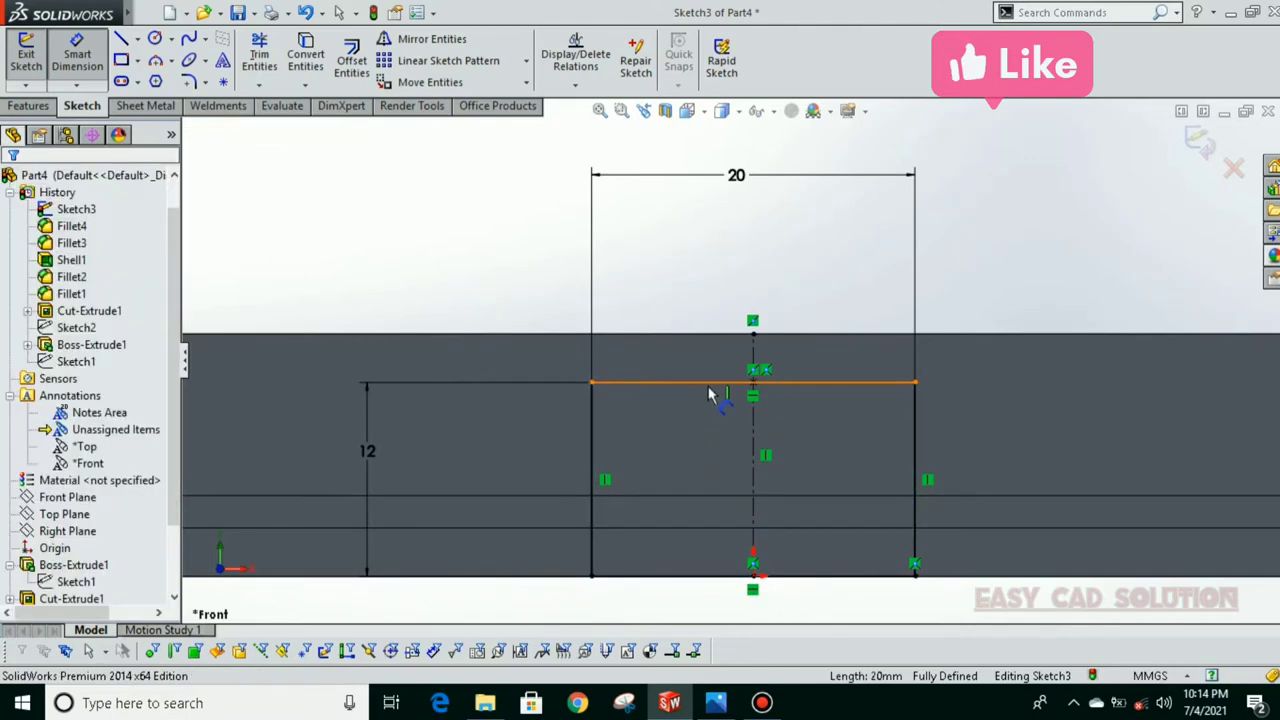
click(711, 382)
key(Escape)
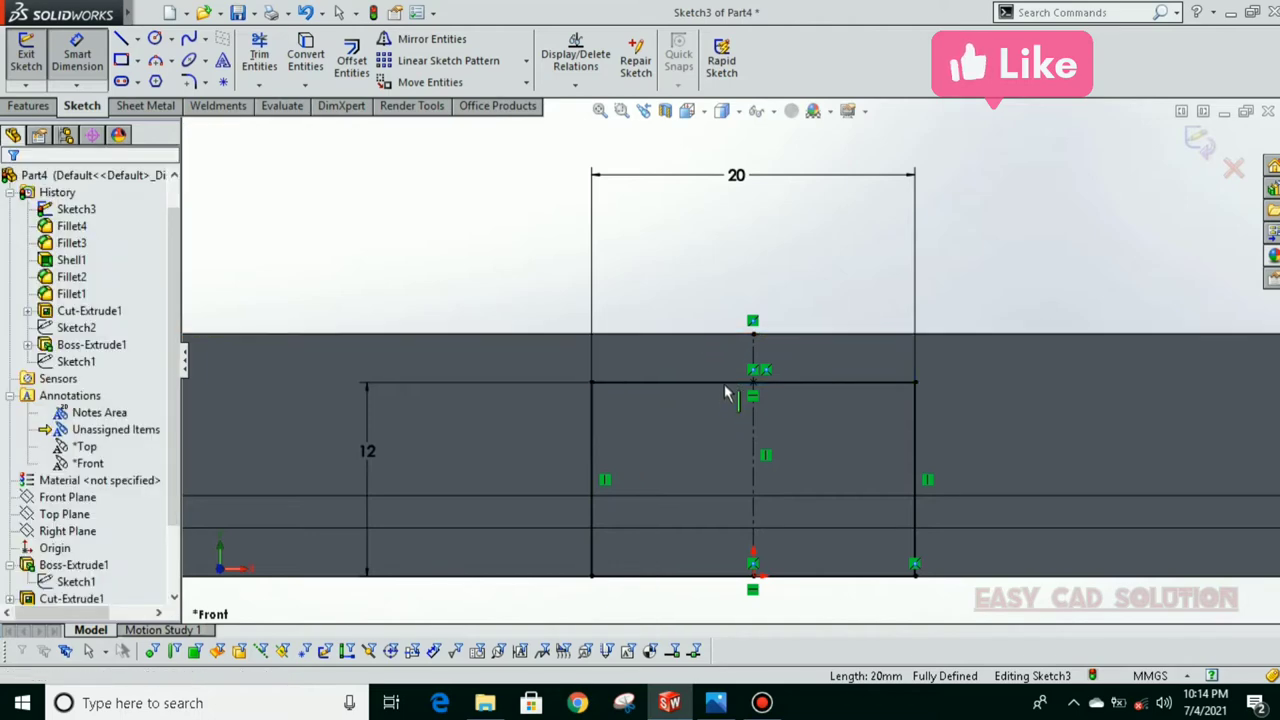
click(730, 382)
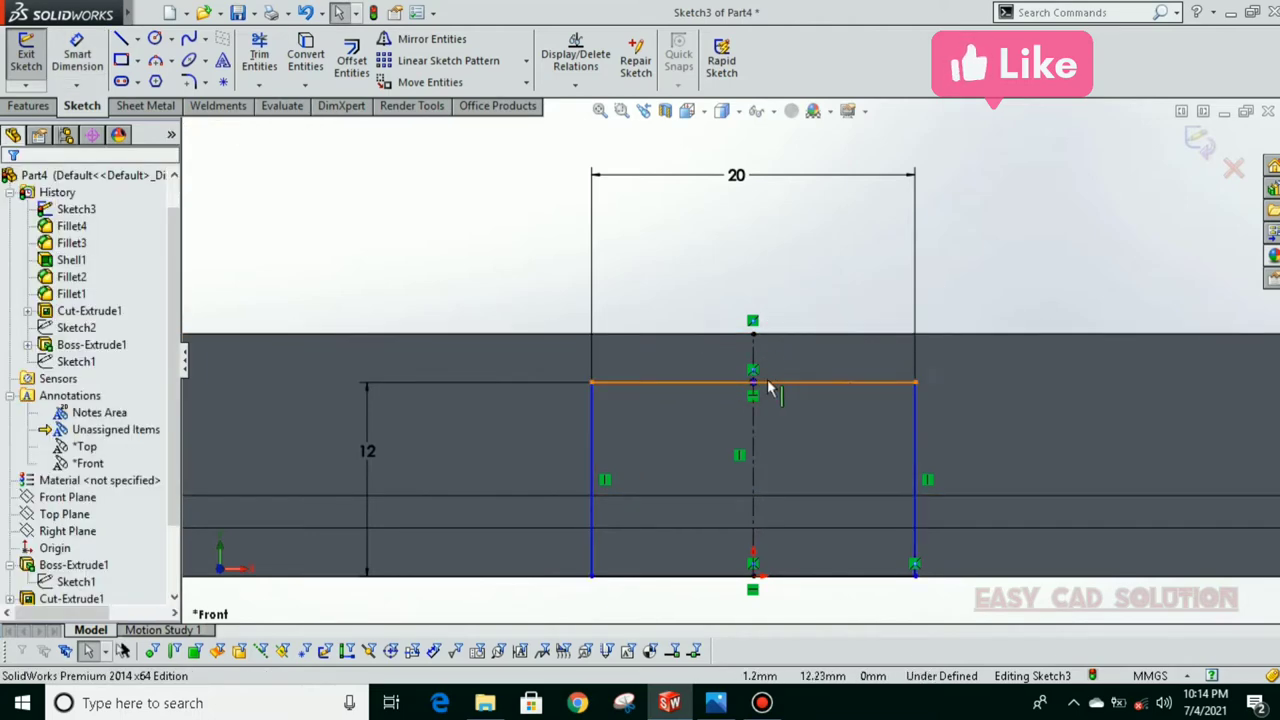
click(707, 384)
ctrl+click(701, 333)
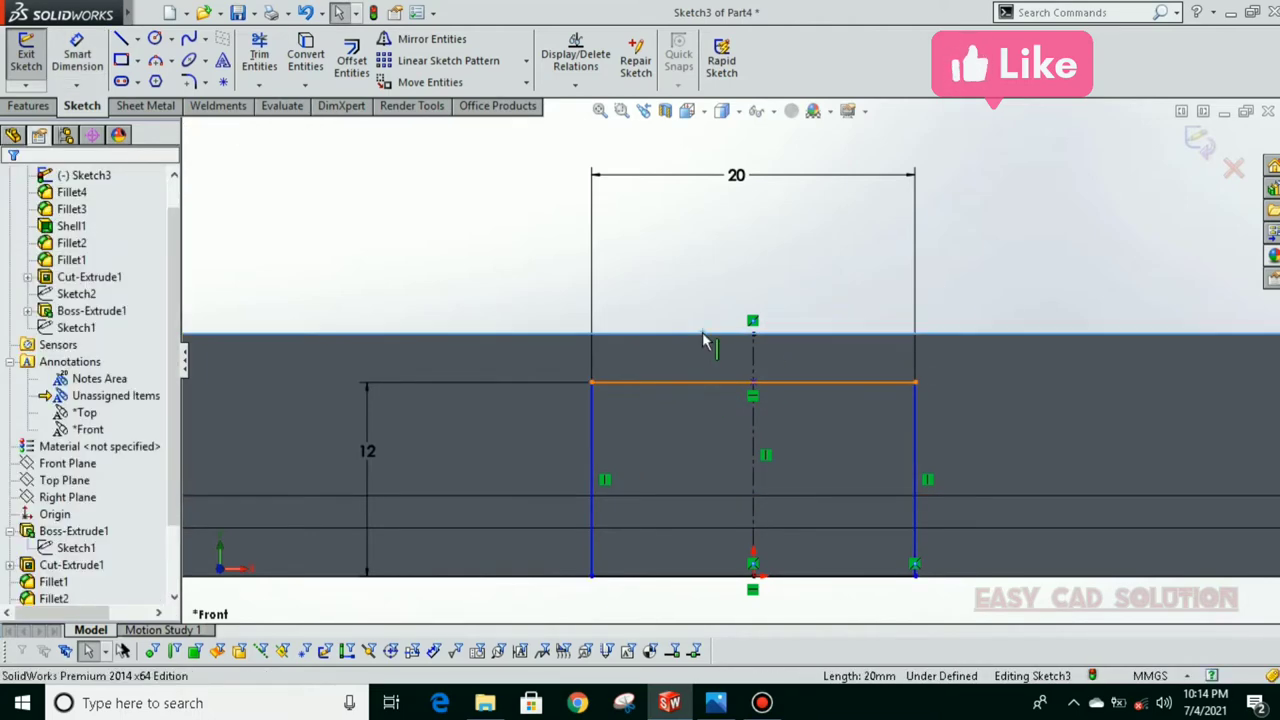
click(16, 489)
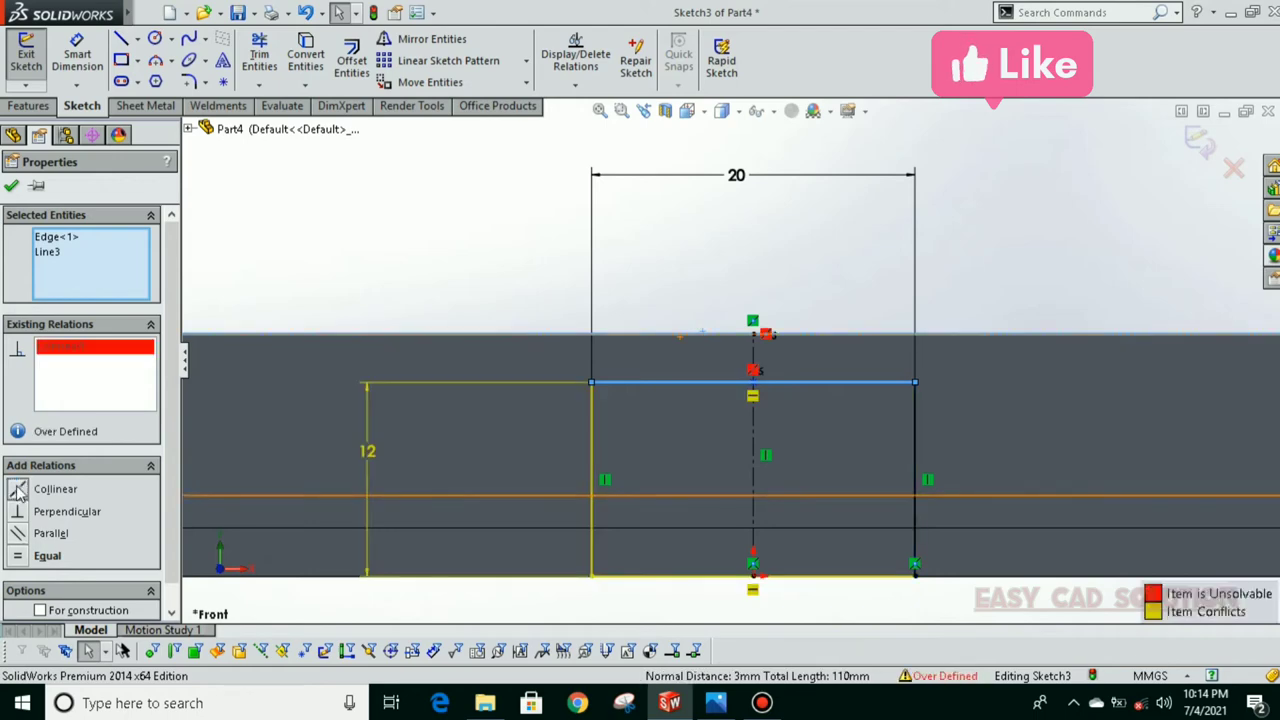
right_click(106, 360)
click(200, 371)
Step: Delete the old rectangle and its dimensions from the sketch
click(743, 528)
scroll(743, 528, up, 1)
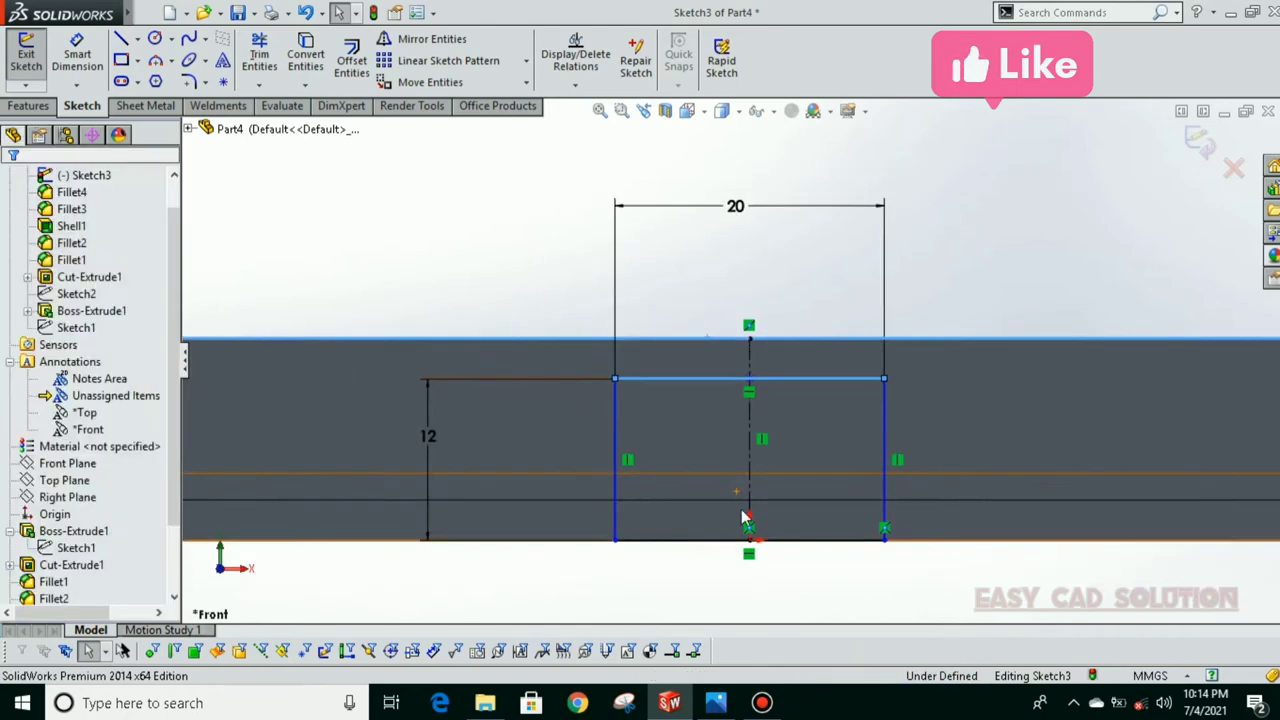
drag(400, 242, 984, 586)
key(Delete)
click(539, 369)
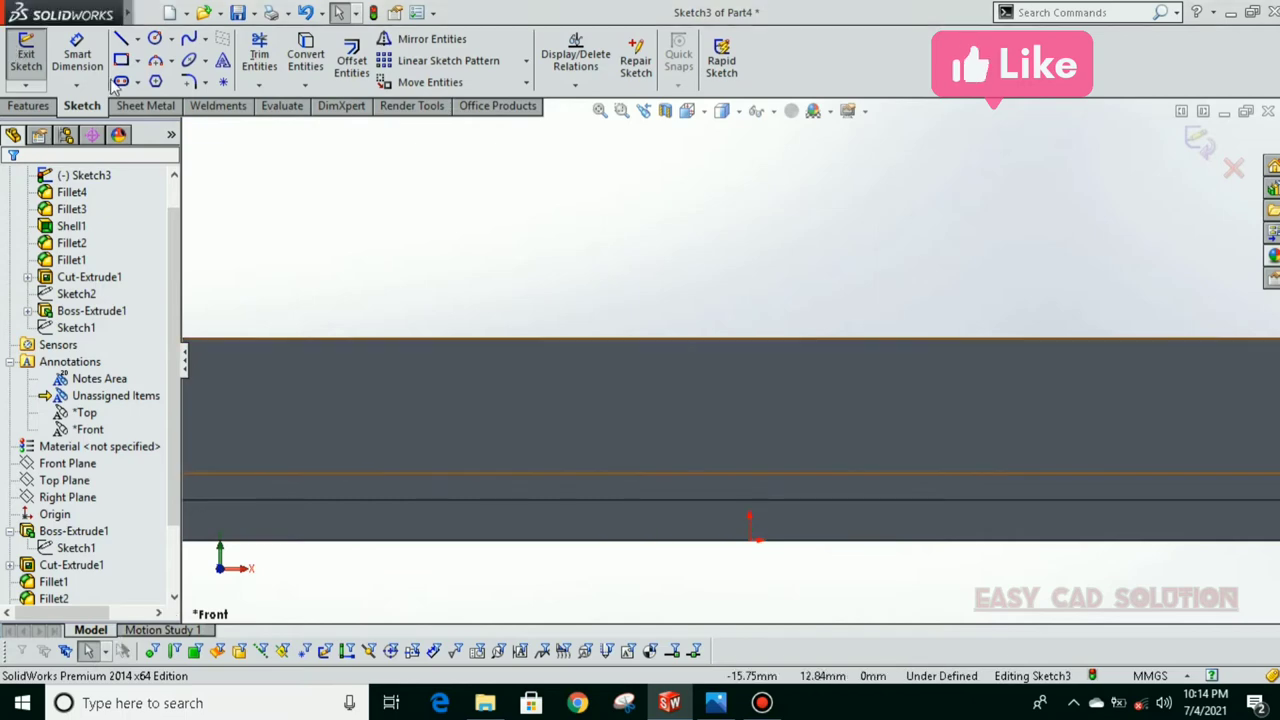
Step: Draw a vertical construction centreline from the origin up the wall
click(138, 40)
click(160, 66)
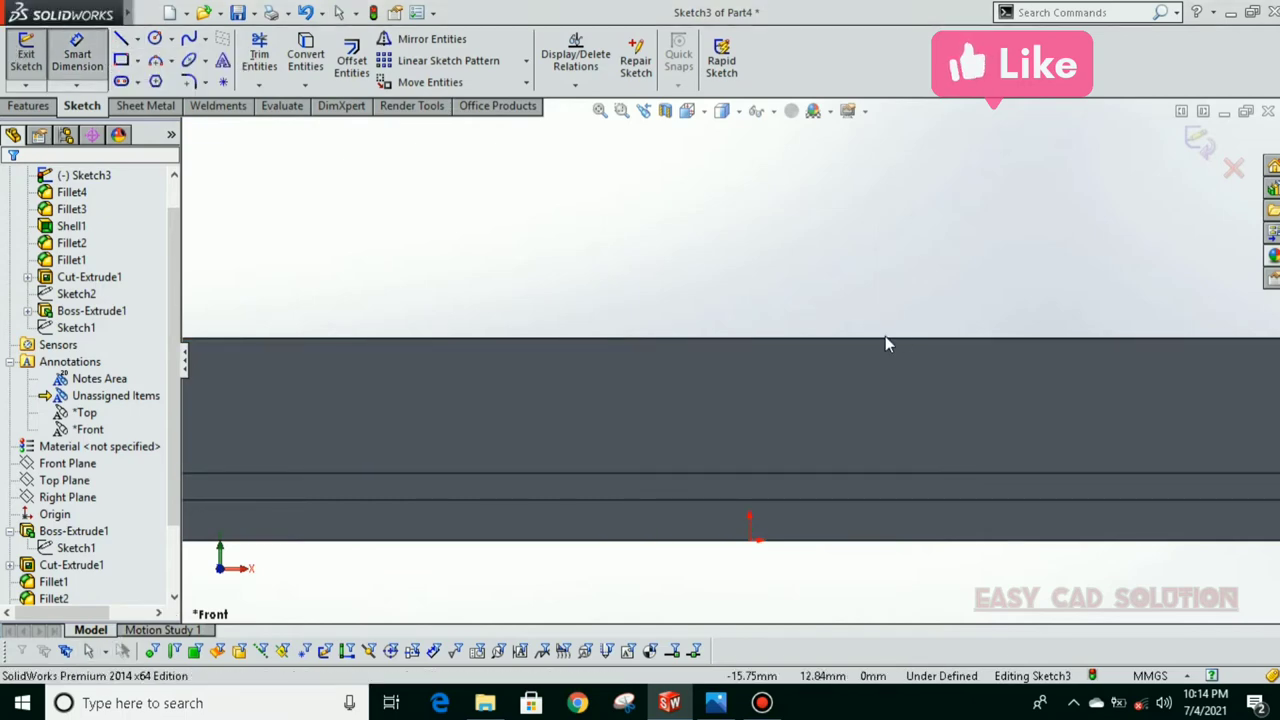
click(750, 540)
click(750, 340)
key(Escape)
Step: Draw a new rectangle from the centreline's top and dimension its width 20 mm
right_drag(749, 325, 638, 358)
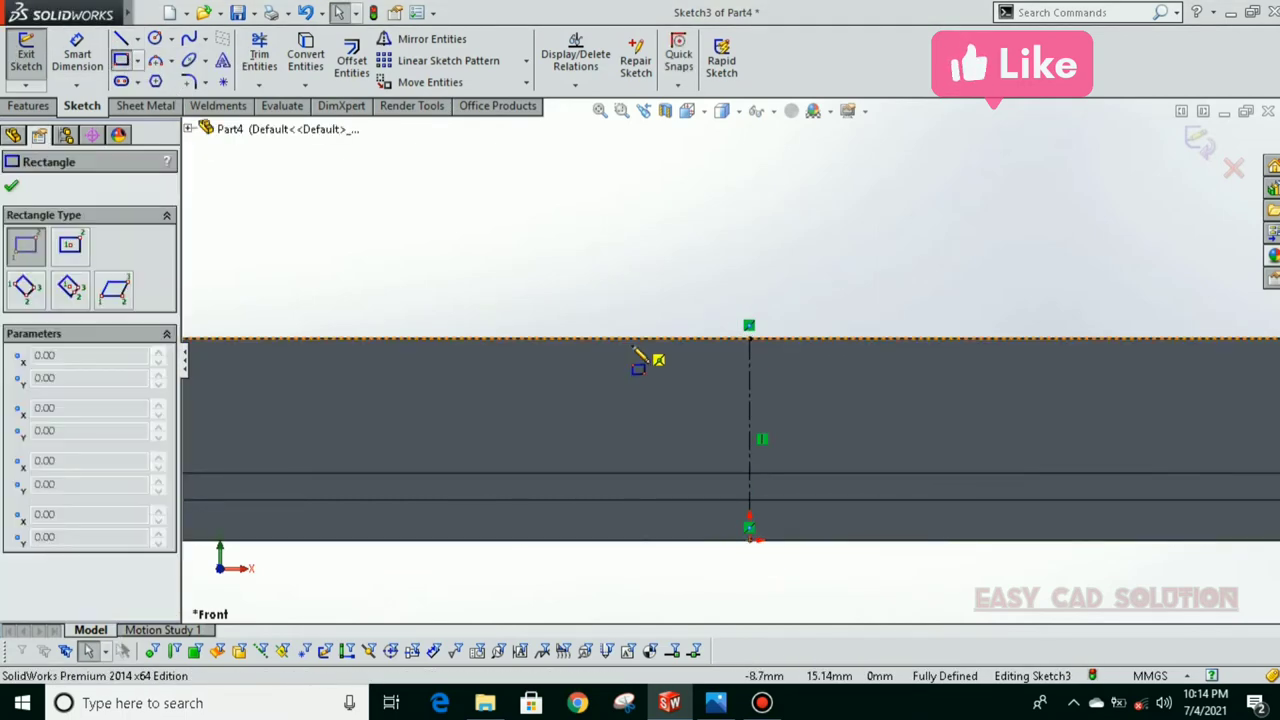
click(629, 340)
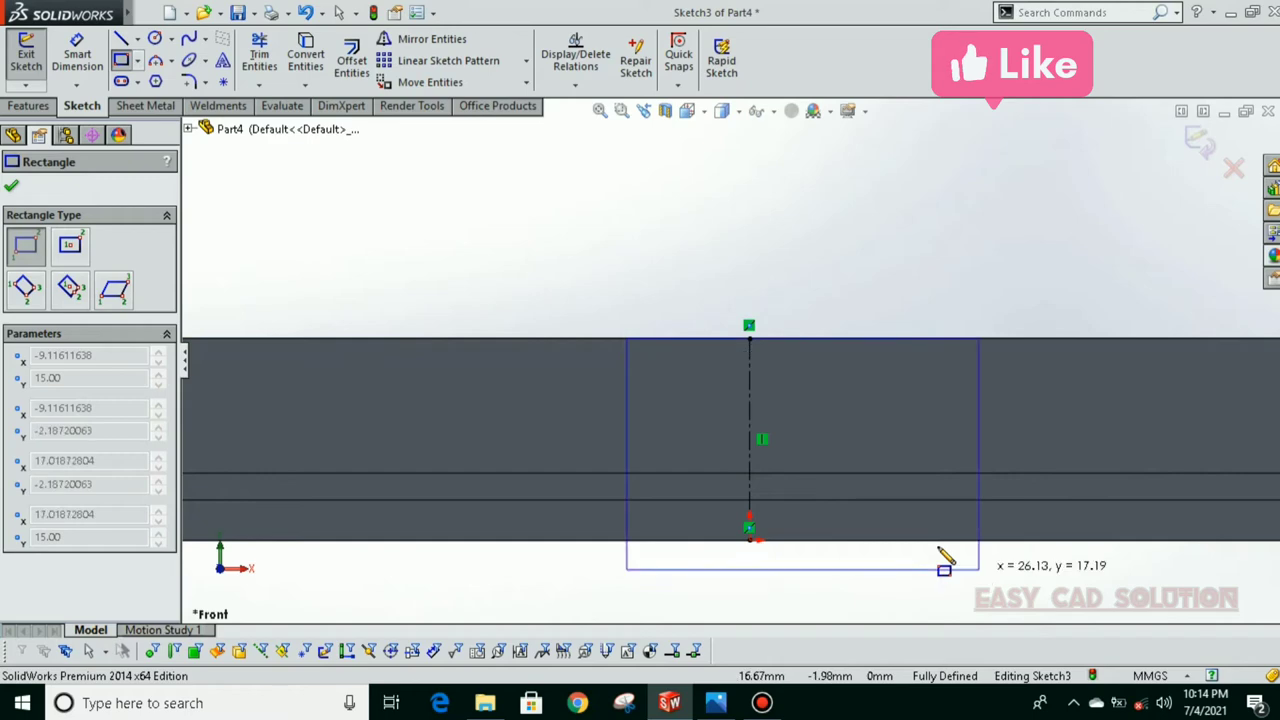
click(866, 491)
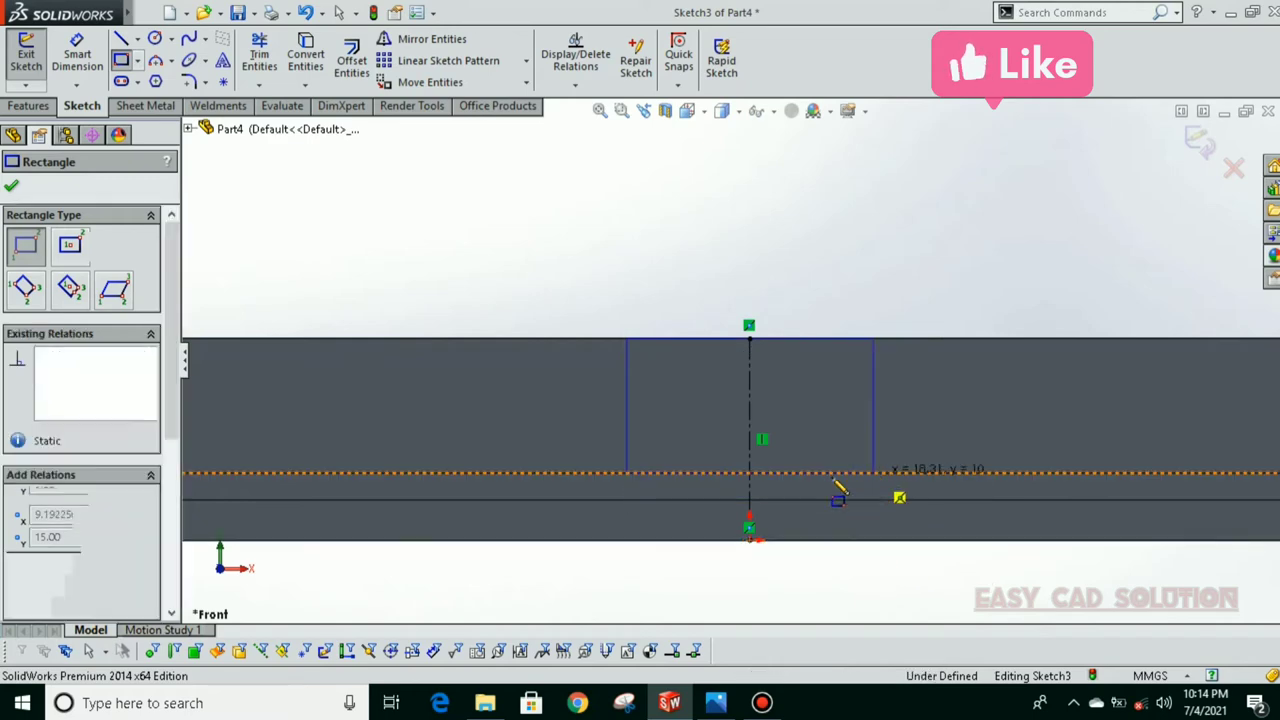
right_drag(837, 497, 698, 335)
click(693, 342)
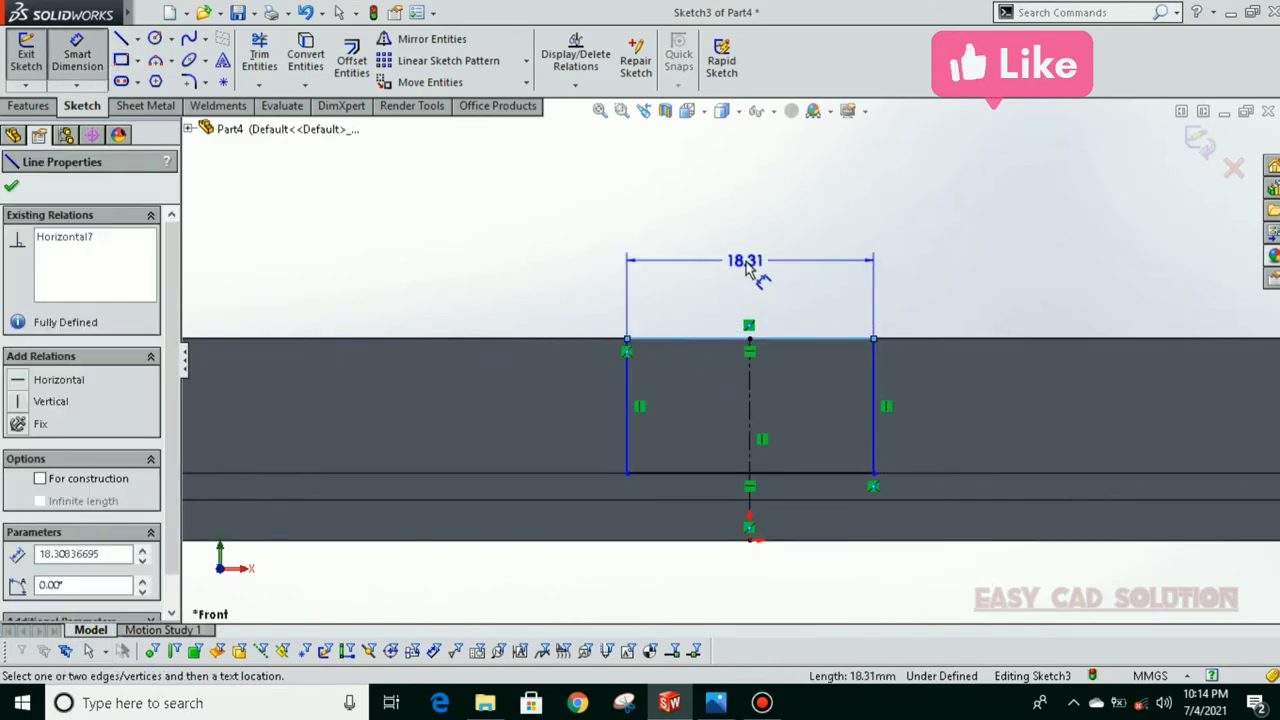
click(757, 271)
text(20)
key(Return)
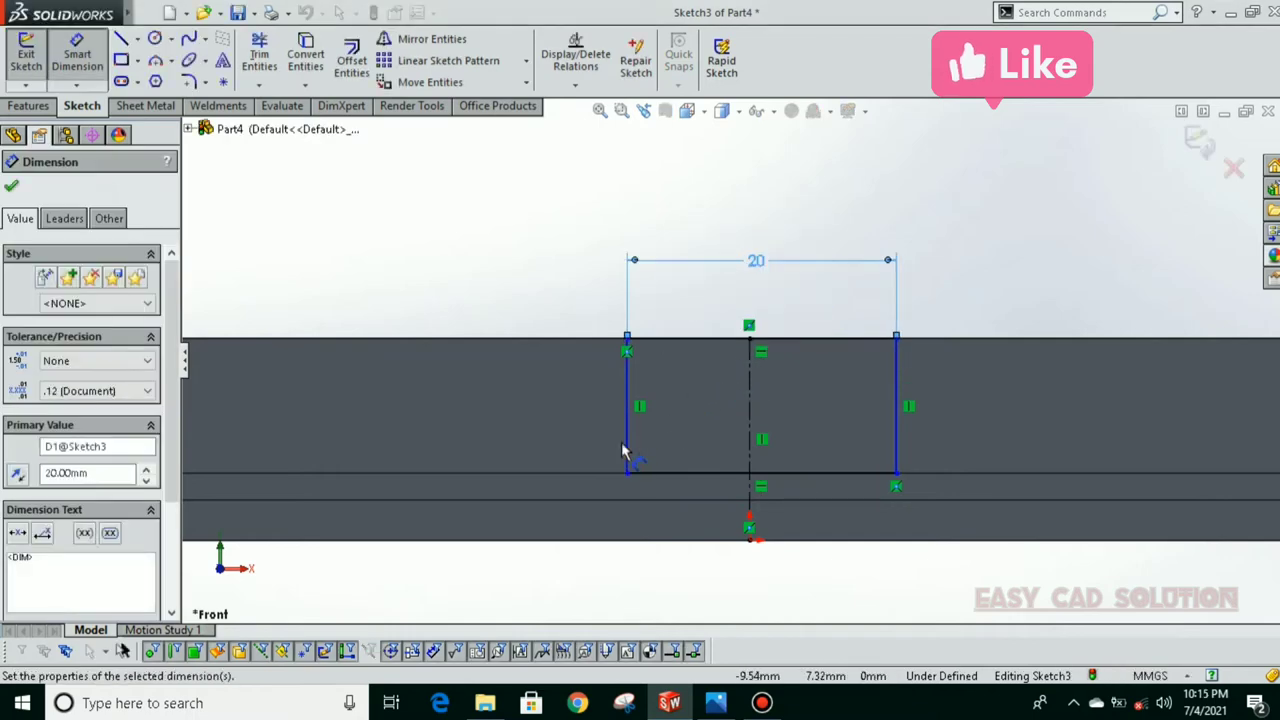
Step: Dimension the rectangle's left side 10 mm from the centreline
click(627, 405)
click(749, 423)
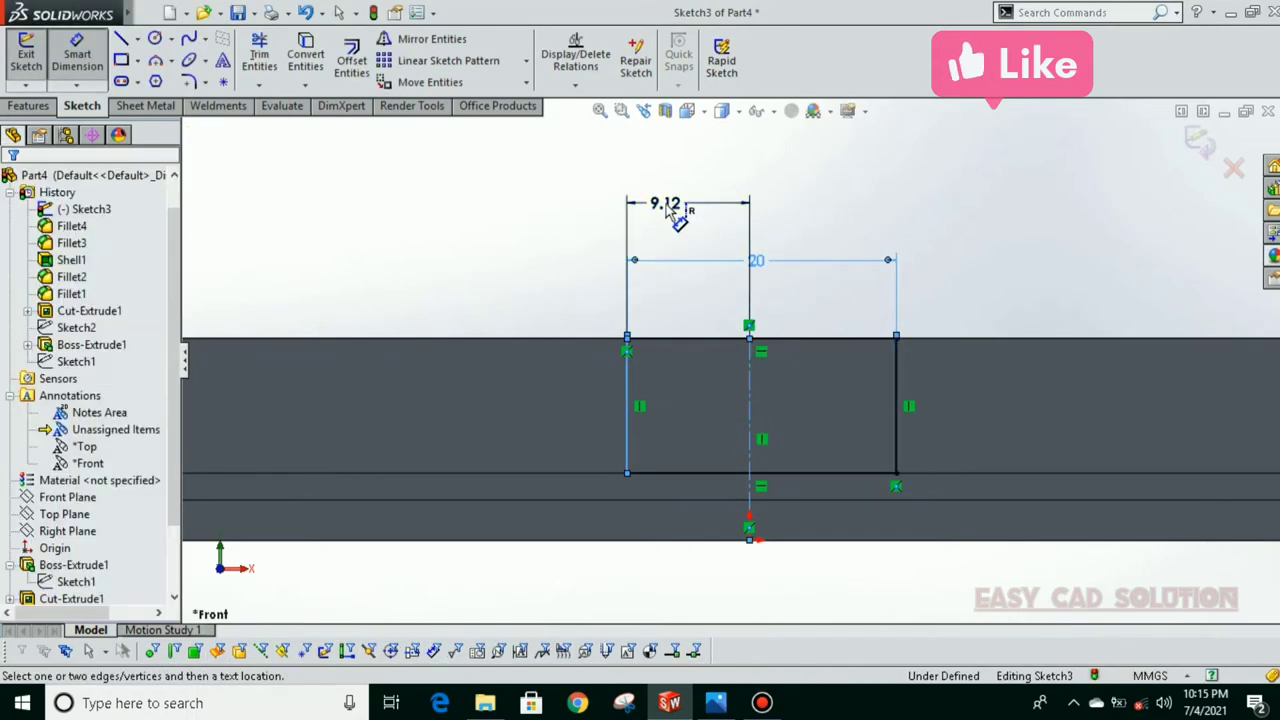
click(670, 212)
text(10)
key(Return)
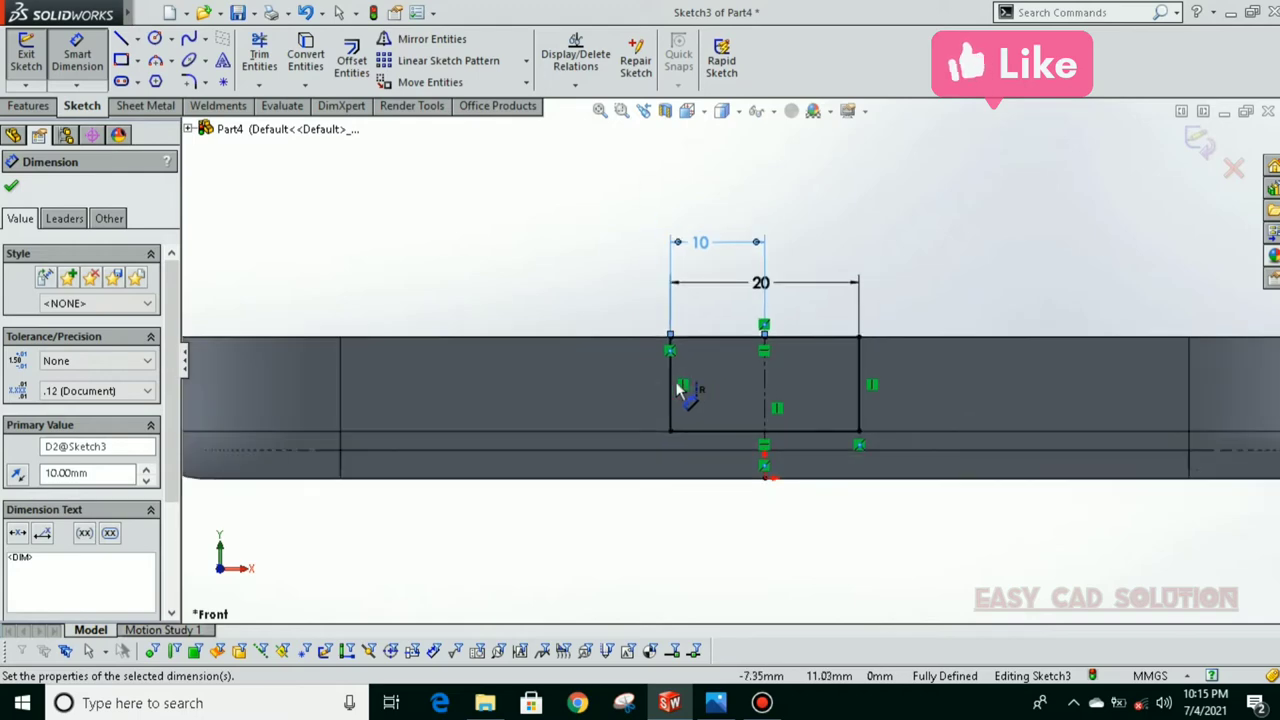
Step: Add a driven height dimension on the left edge and orbit to a 3-D view
click(671, 401)
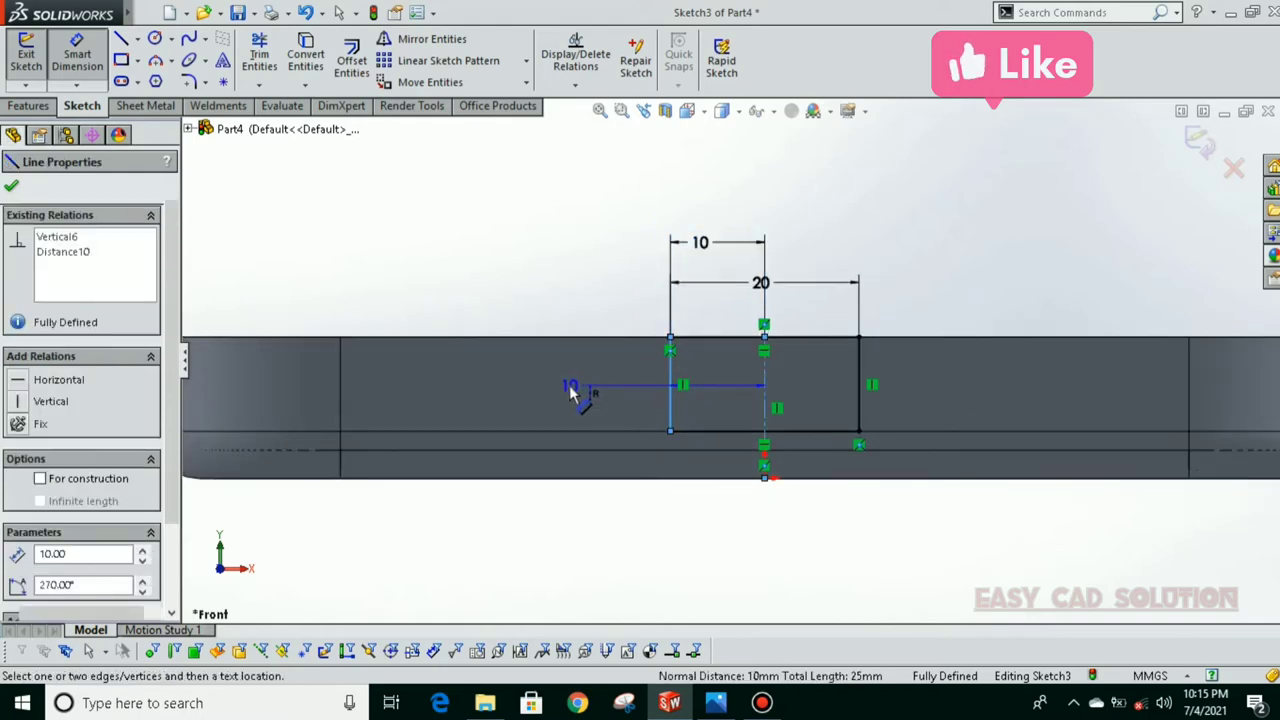
key(Escape)
click(671, 392)
click(585, 380)
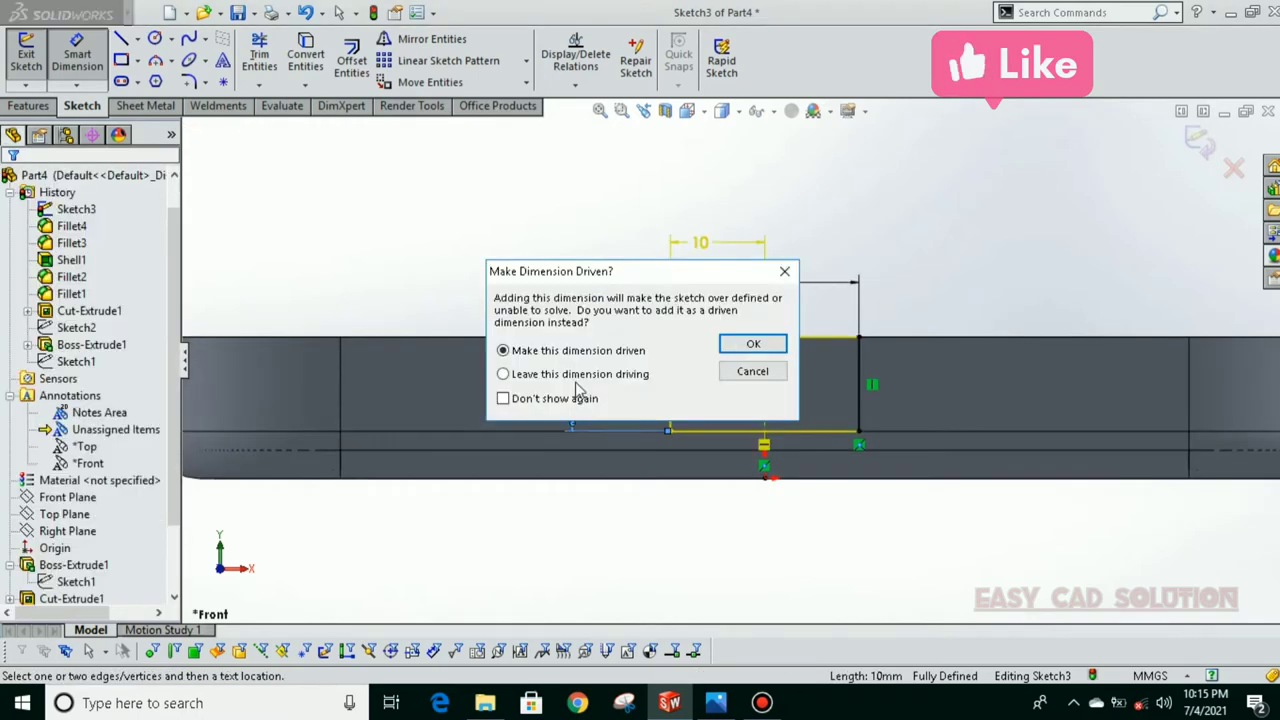
key(Return)
middle_drag(601, 494, 457, 471)
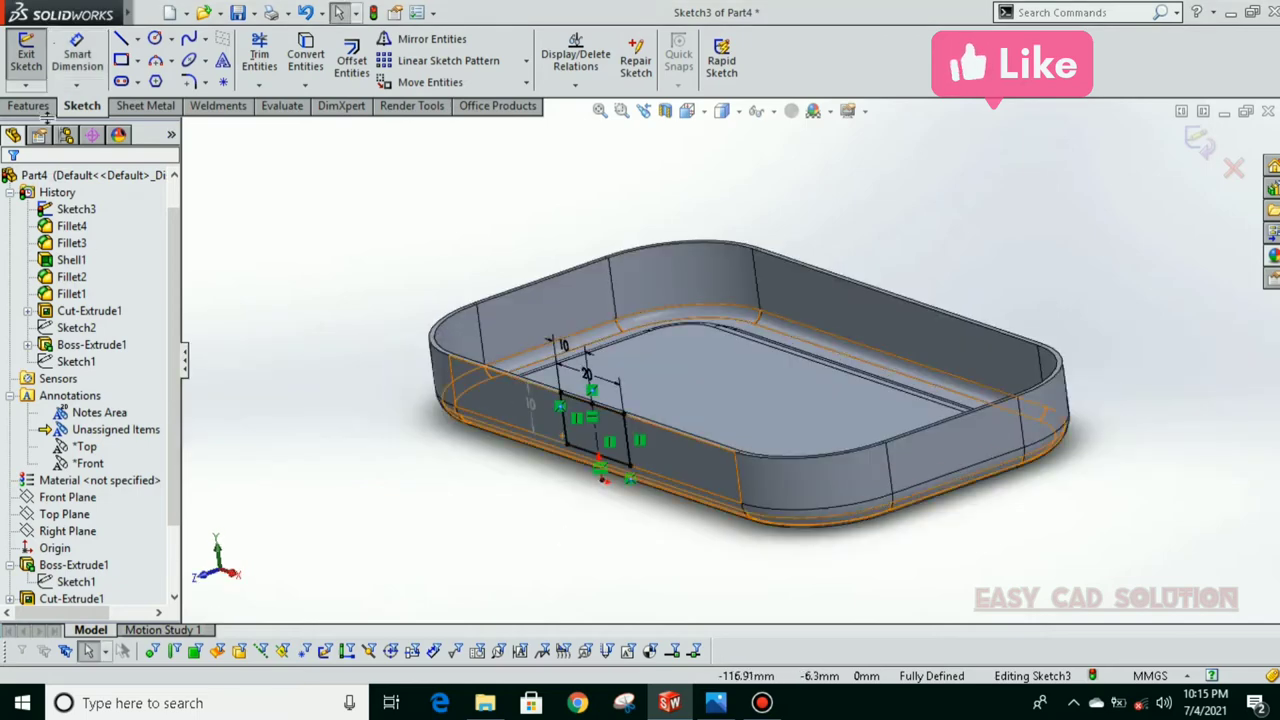
Step: Extrude the wall rectangle as a Blind boss, adjusting the depth from 20 to 18 mm
click(44, 110)
click(45, 75)
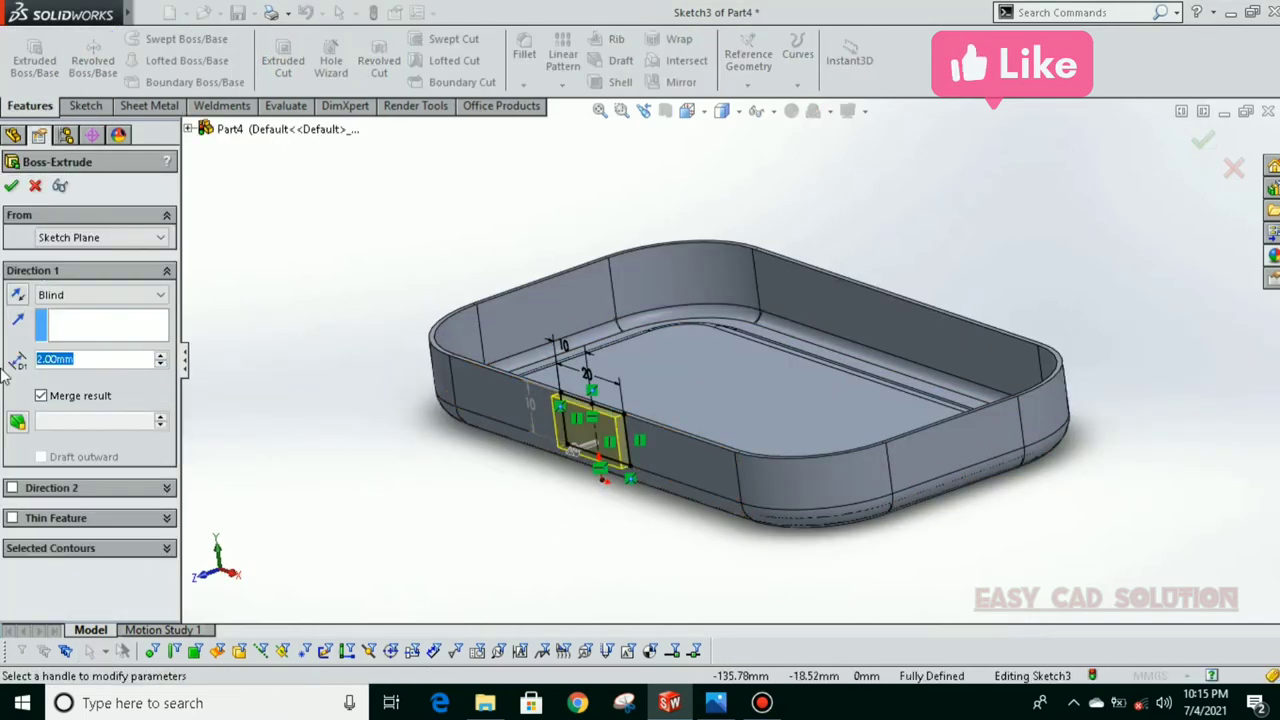
text(20)
key(Return)
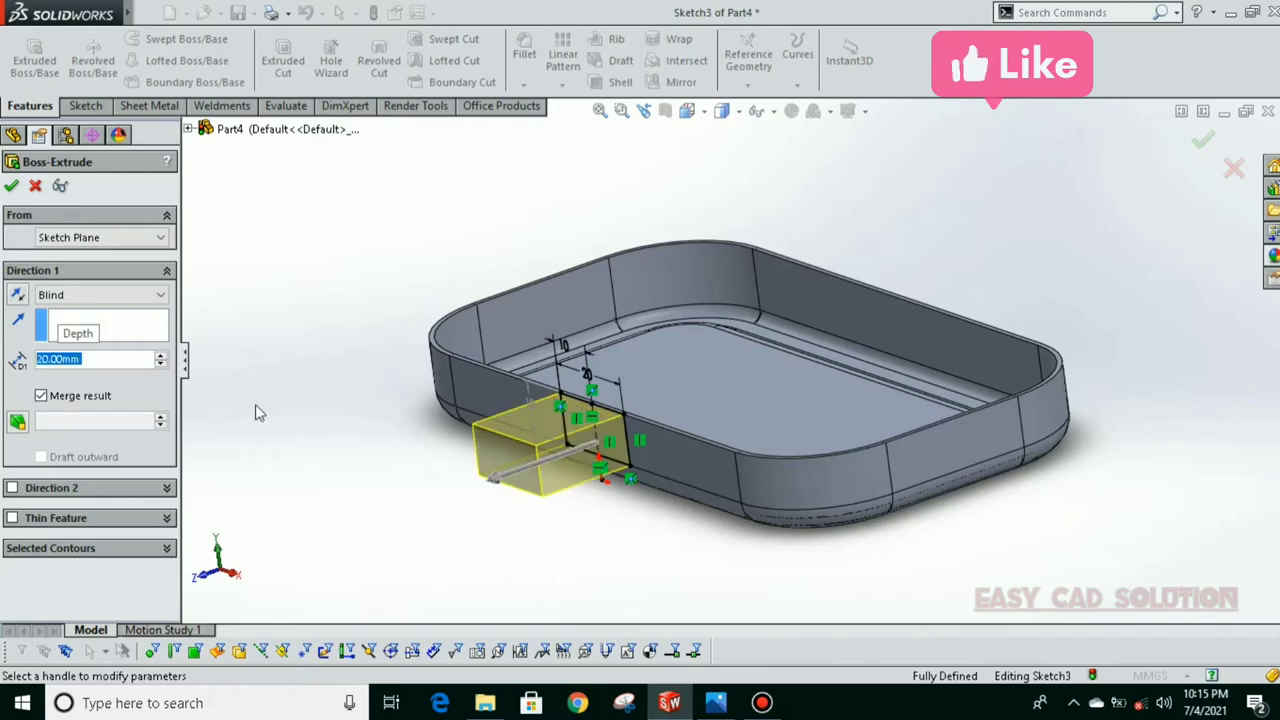
middle_drag(430, 421, 432, 453)
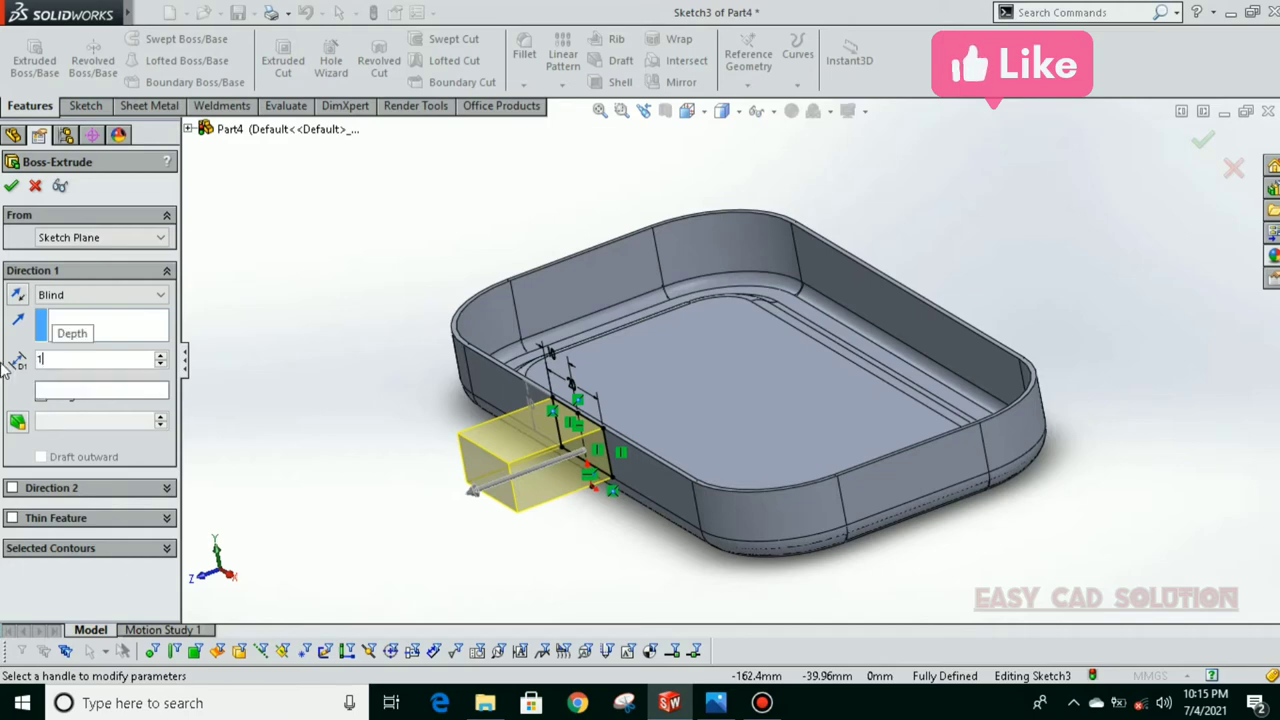
text(18)
key(Return)
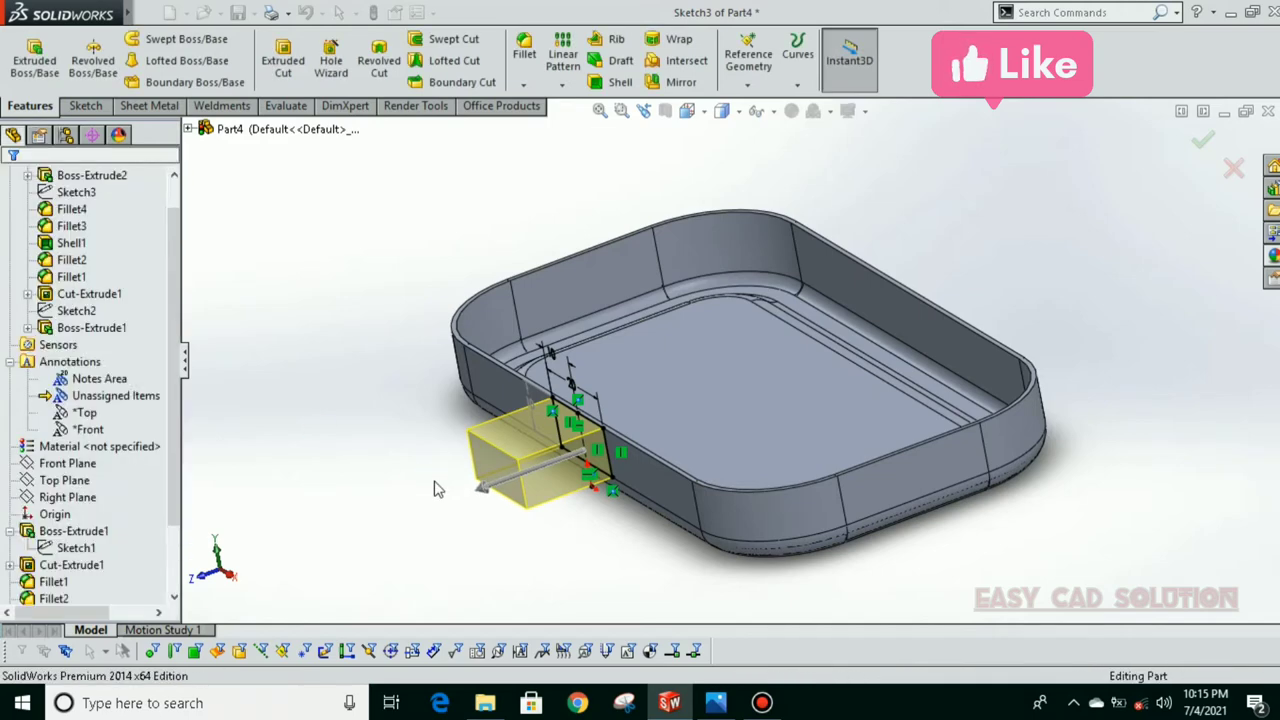
middle_drag(428, 433, 539, 372)
click(539, 372)
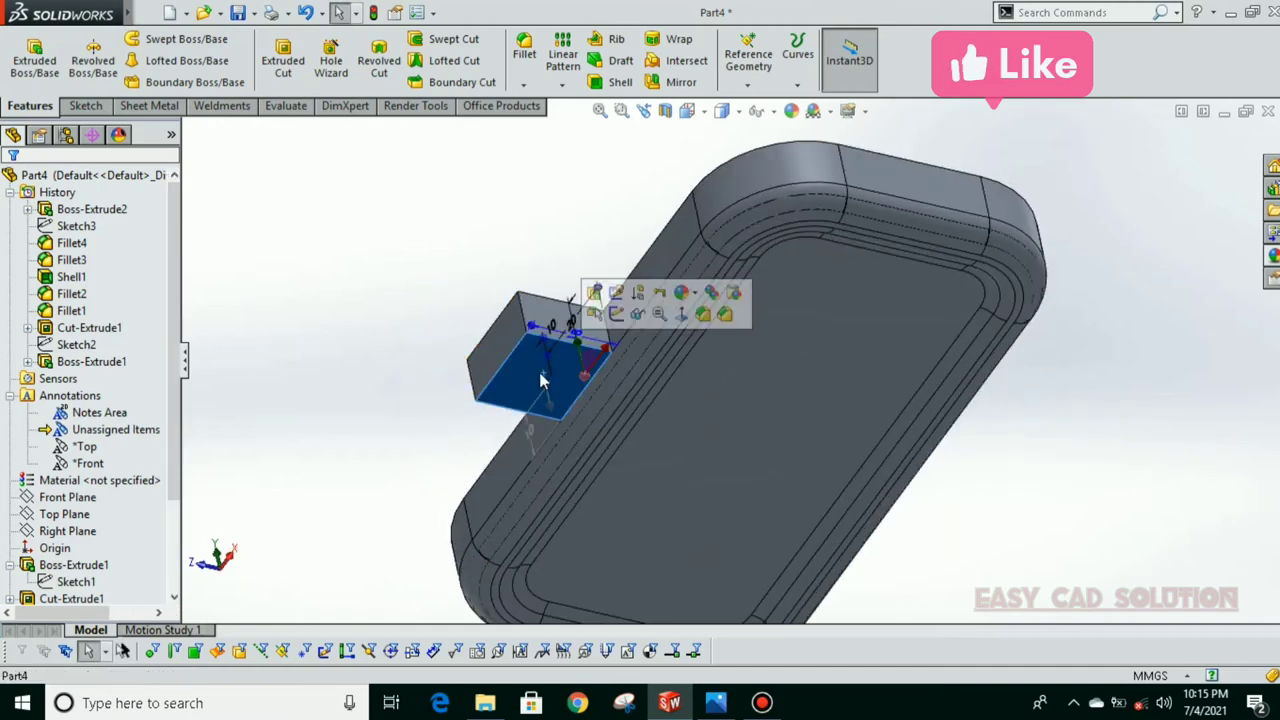
click(368, 373)
mouse_move(428, 358)
middle_down()
mouse_move(426, 423)
mouse_move(529, 413)
middle_up()
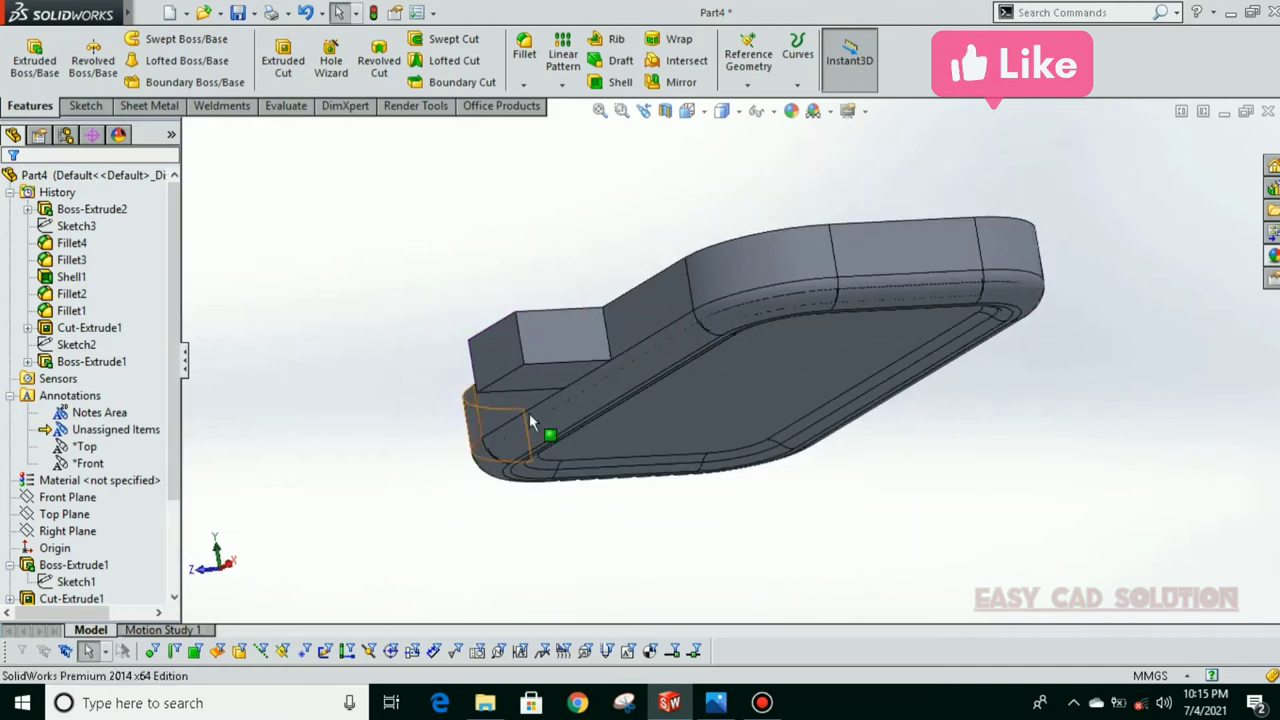
click(545, 375)
click(679, 312)
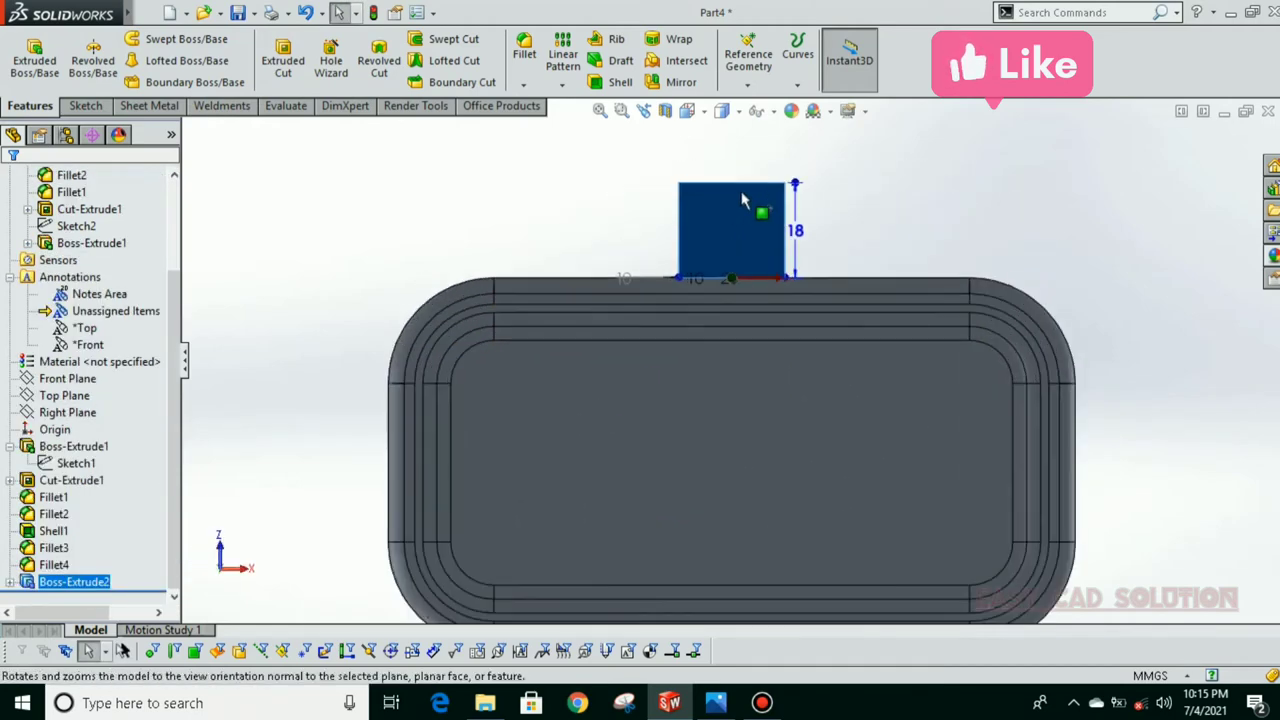
click(617, 82)
mouse_move(560, 300)
middle_down()
mouse_move(543, 346)
mouse_move(636, 340)
middle_up()
click(690, 328)
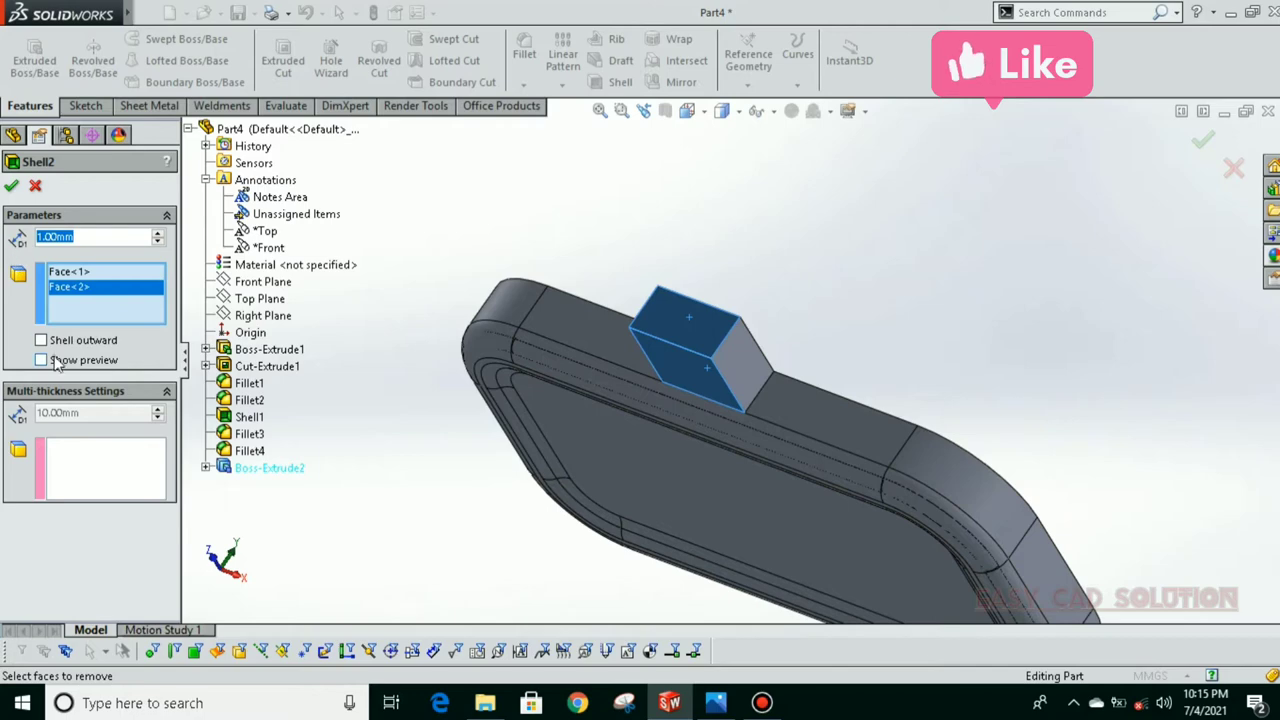
click(99, 236)
text(2)
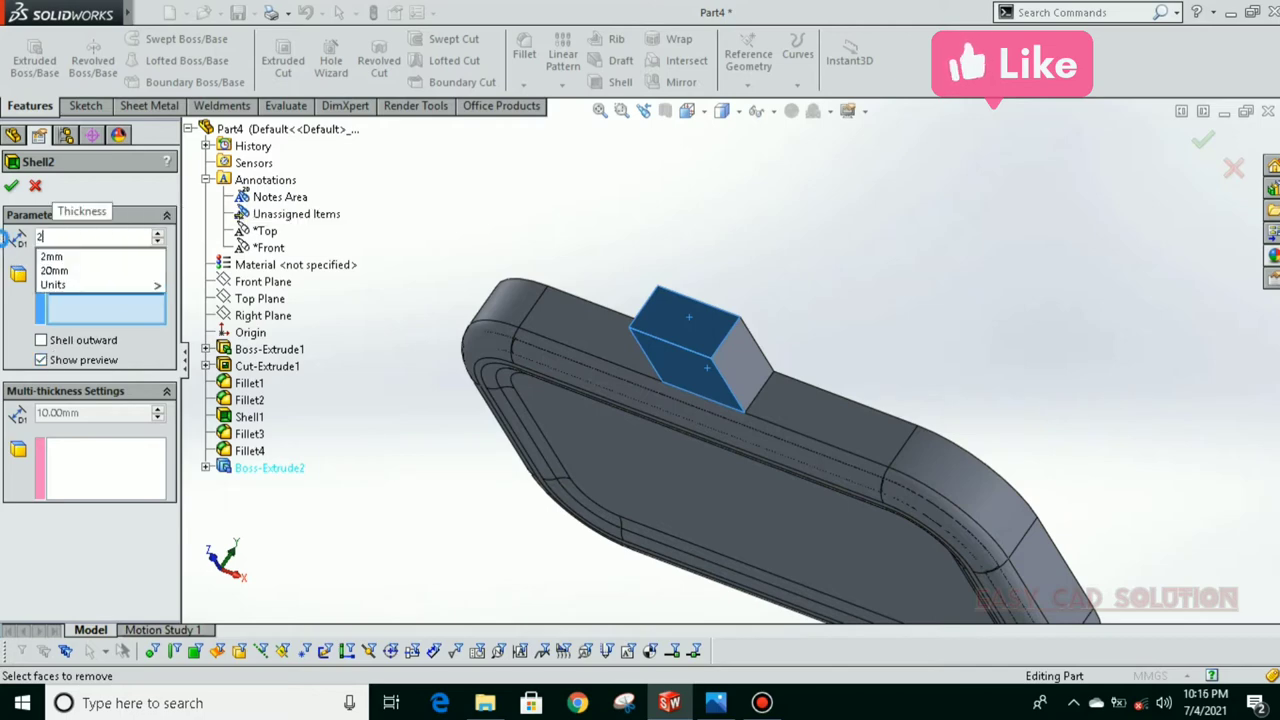
key(Return)
mouse_move(500, 300)
middle_down()
mouse_move(514, 286)
mouse_move(537, 312)
mouse_move(641, 326)
mouse_move(640, 283)
mouse_move(650, 330)
middle_up()
click(620, 336)
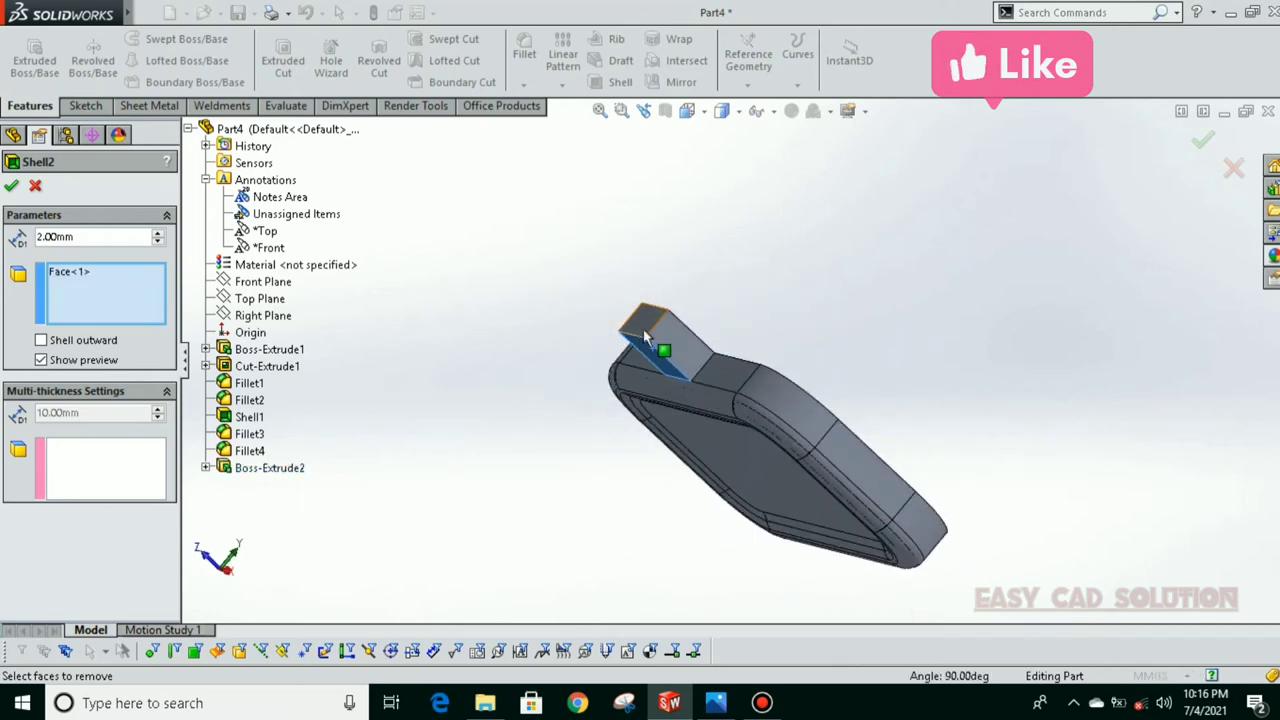
click(645, 322)
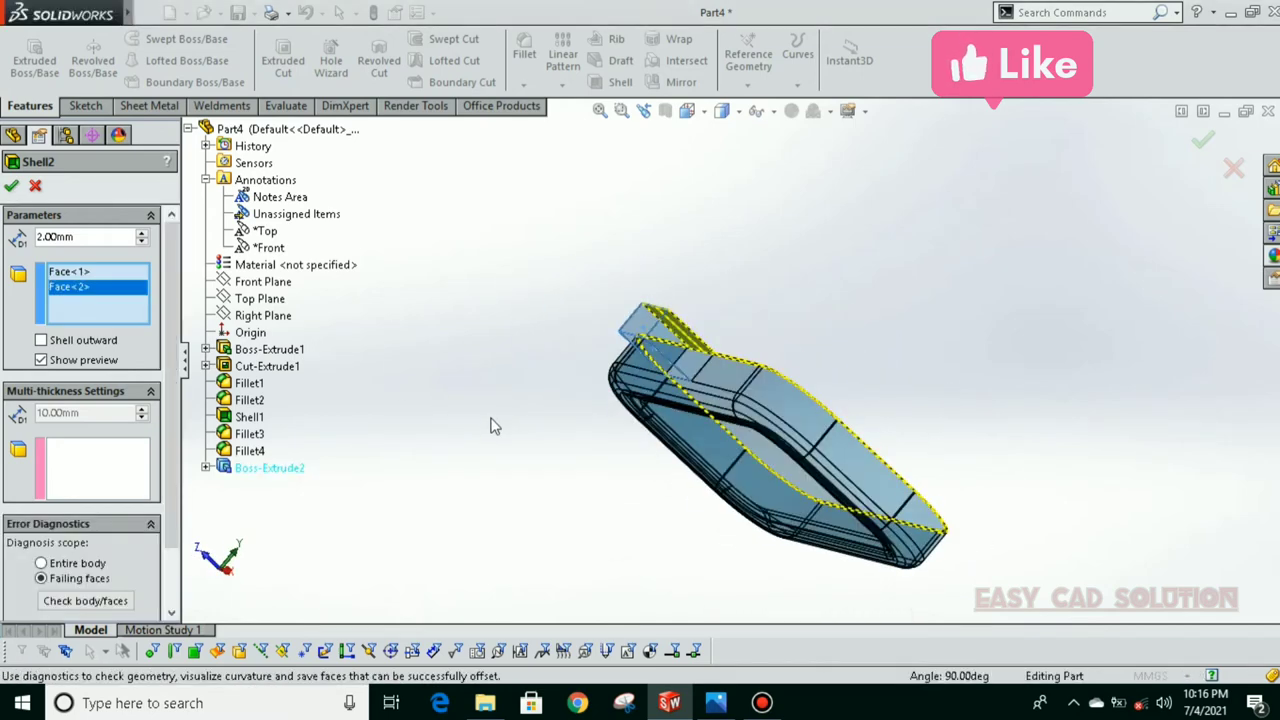
click(35, 185)
scroll(600, 463, down, 2)
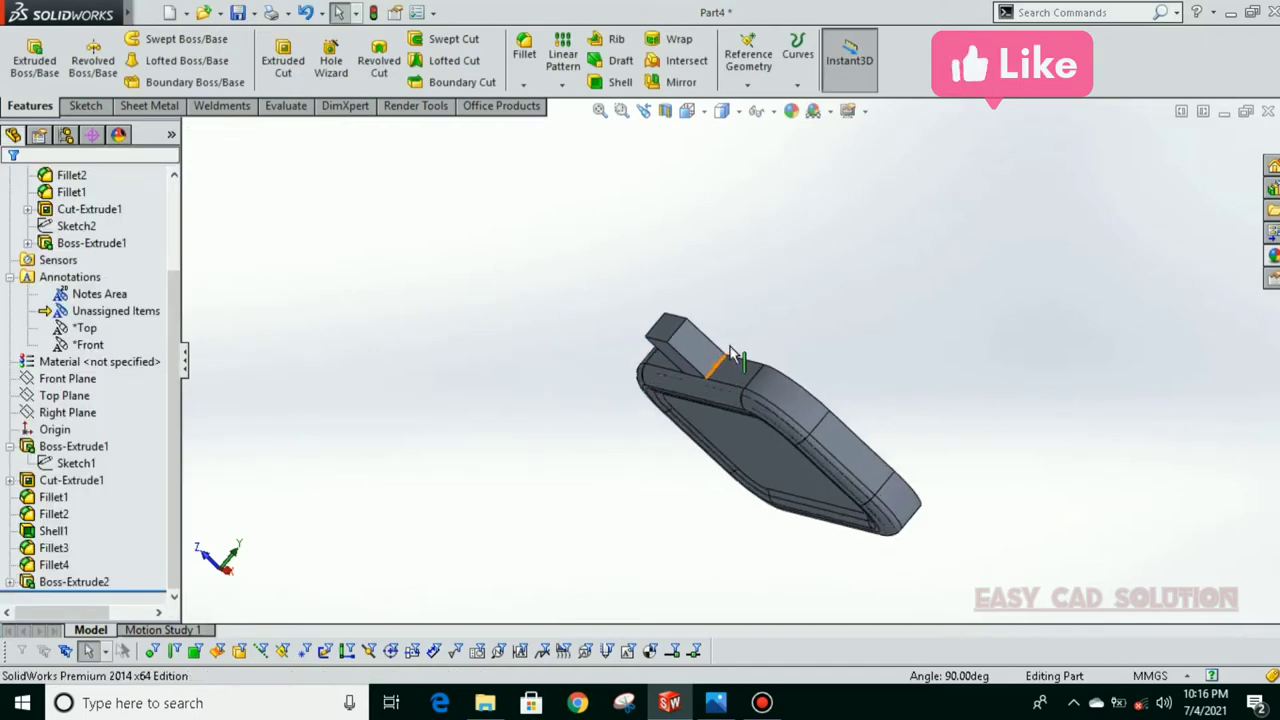
scroll(678, 420, down, 4)
scroll(678, 420, down, 1)
click(680, 385)
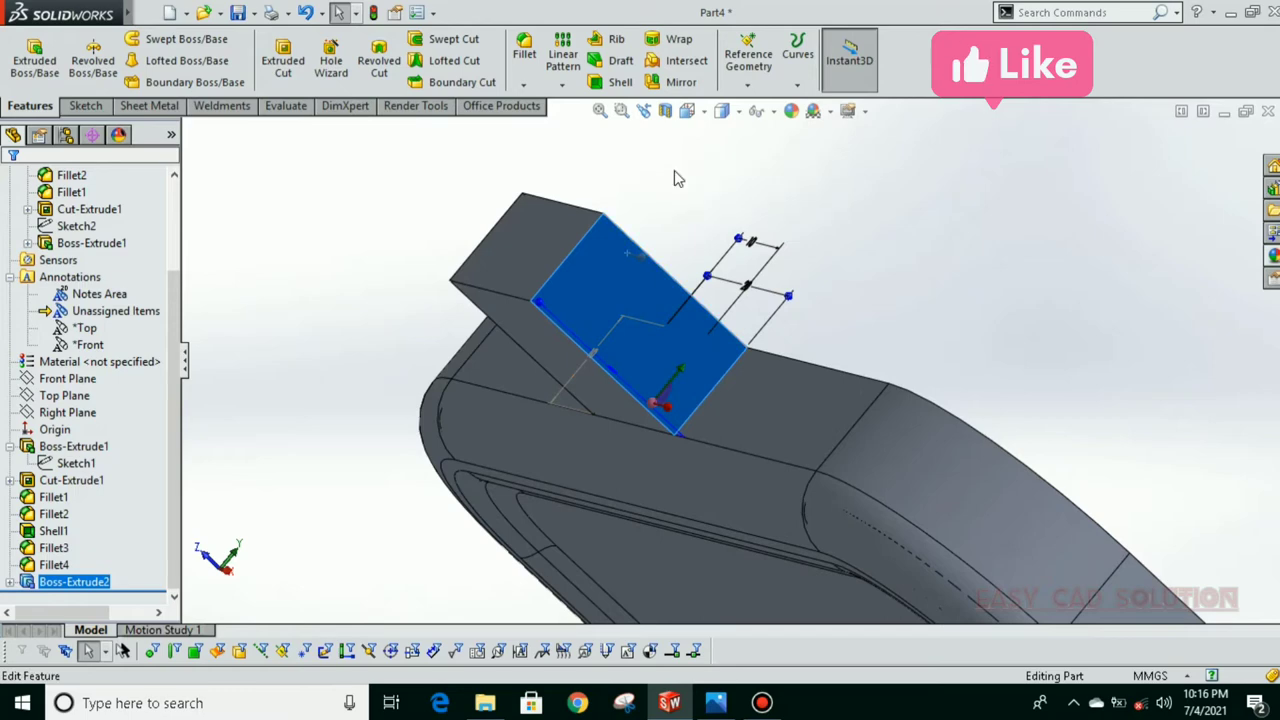
Step: Unmerge Boss-Extrude2 into a separate body and shell it 2 mm, removing the inclined and top faces
click(700, 191)
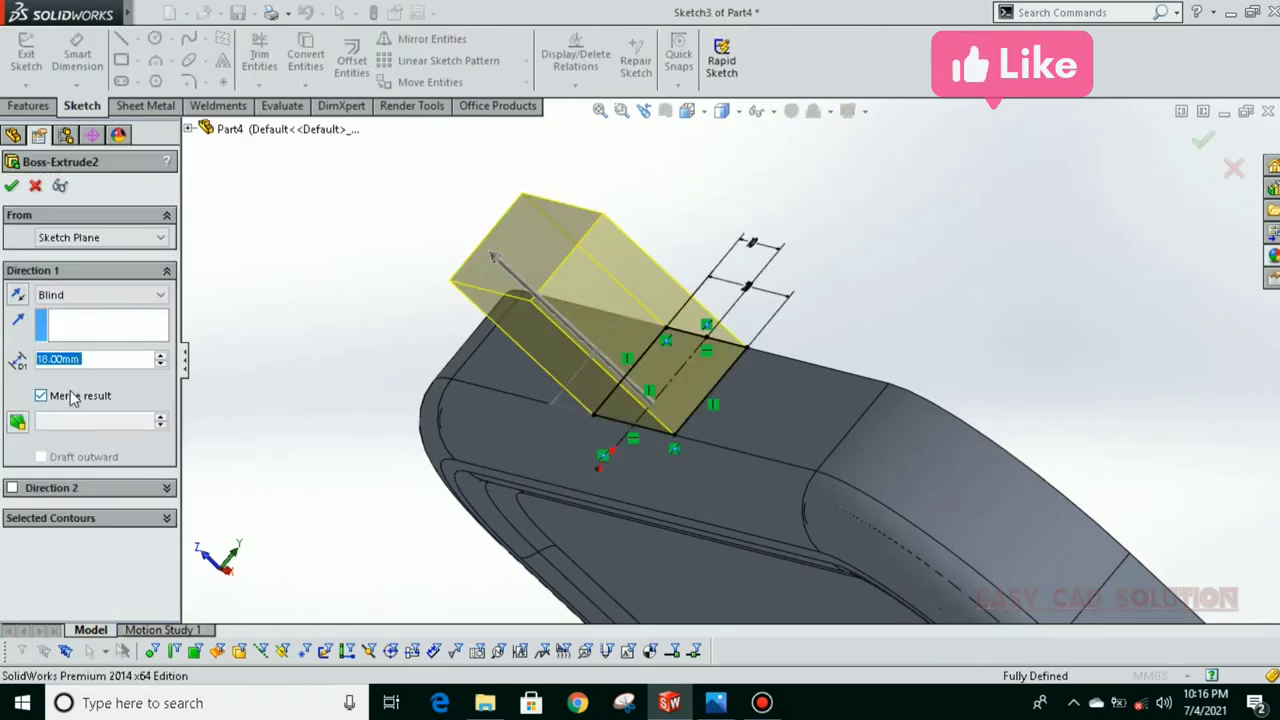
click(12, 187)
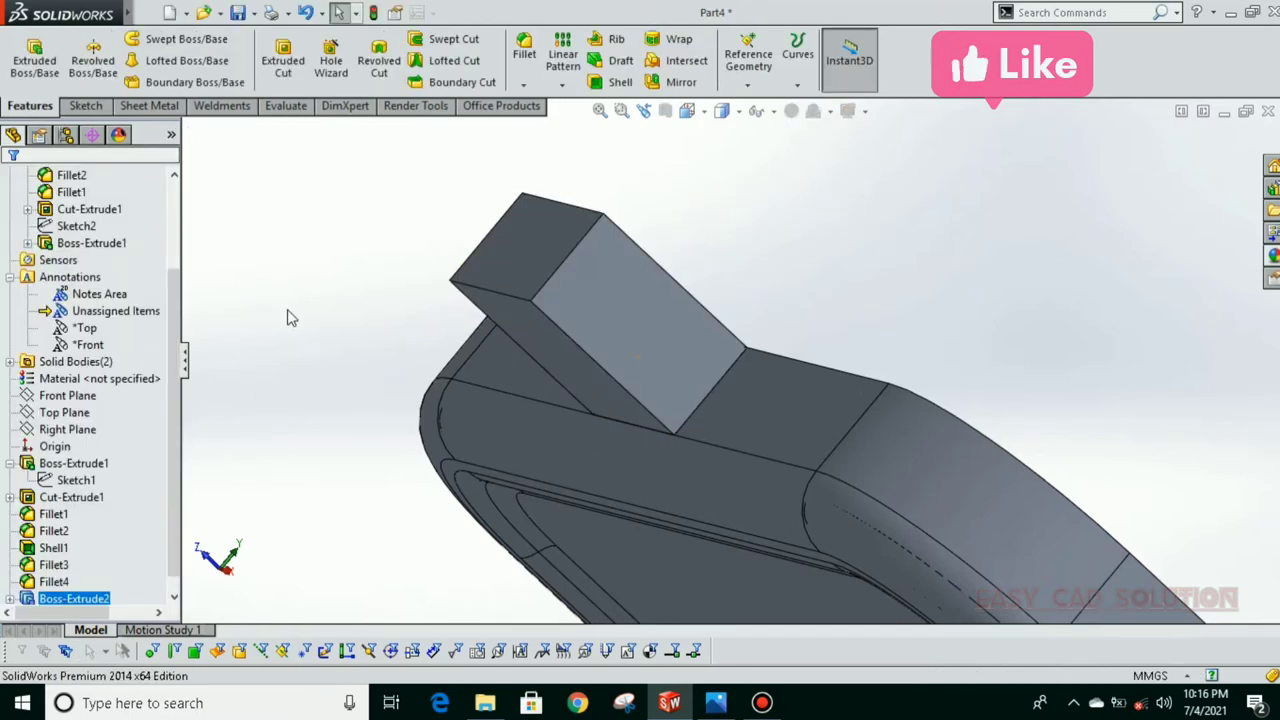
click(562, 355)
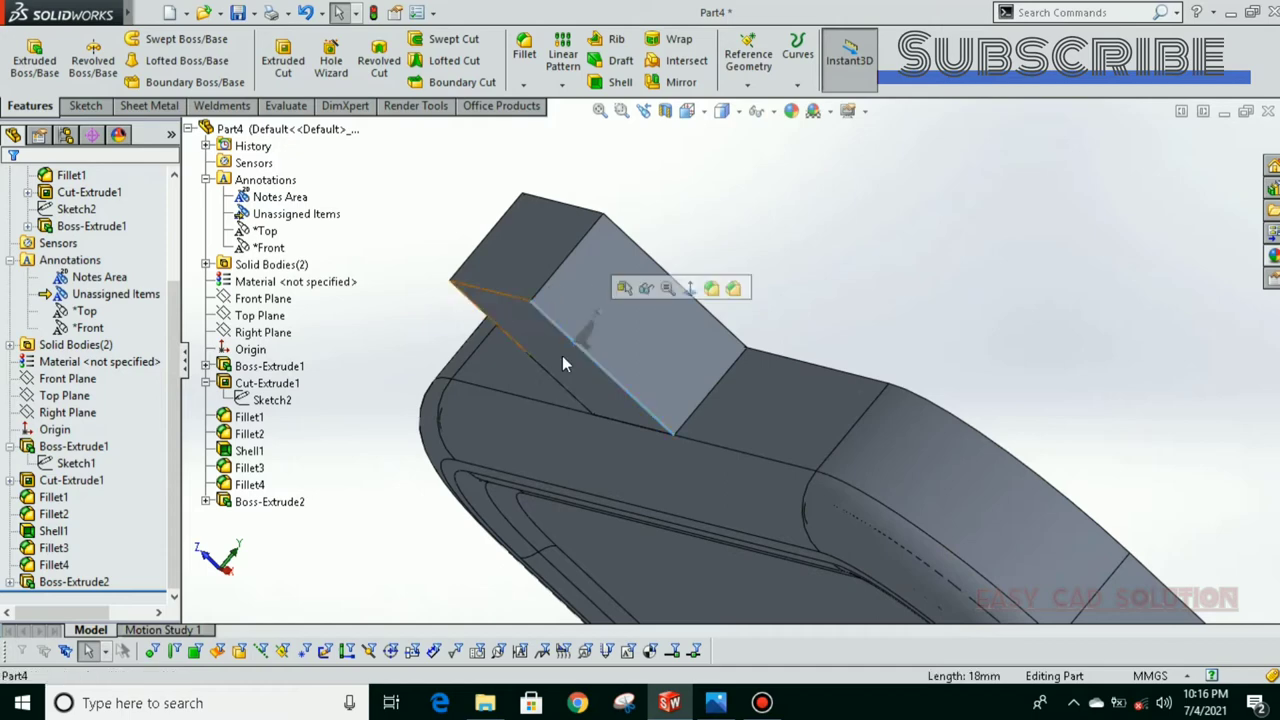
click(612, 82)
click(533, 266)
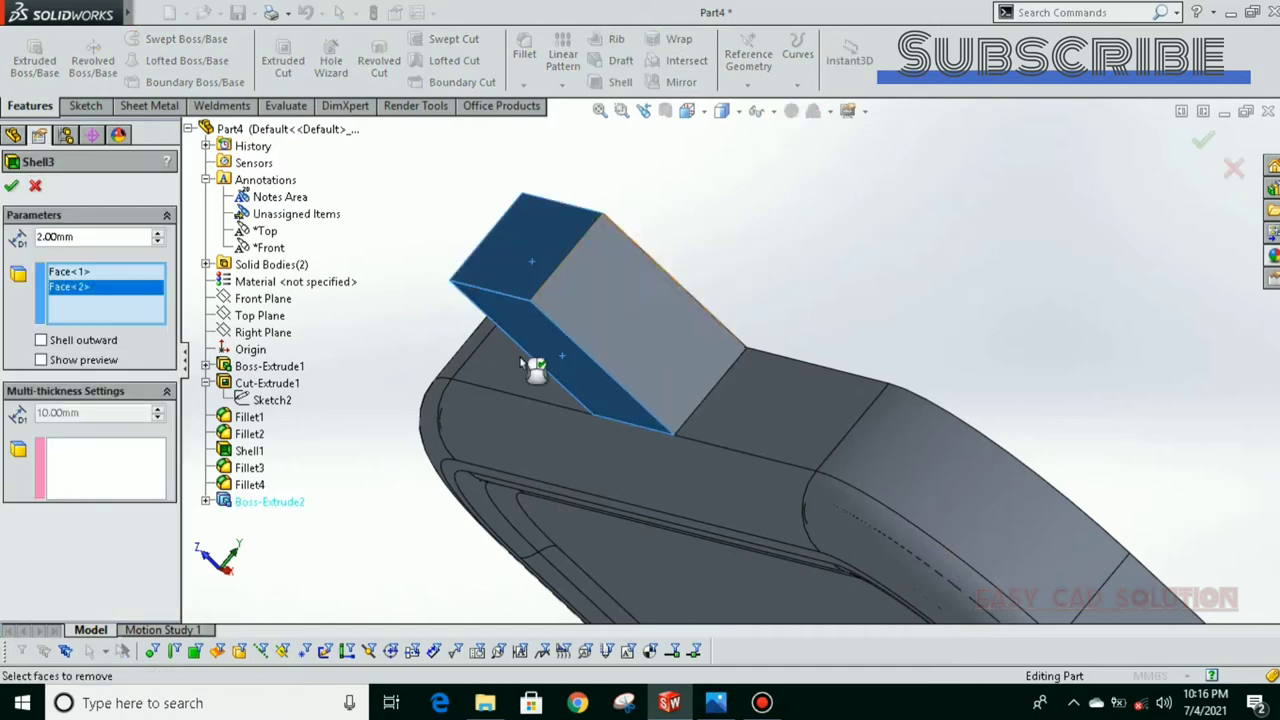
click(84, 364)
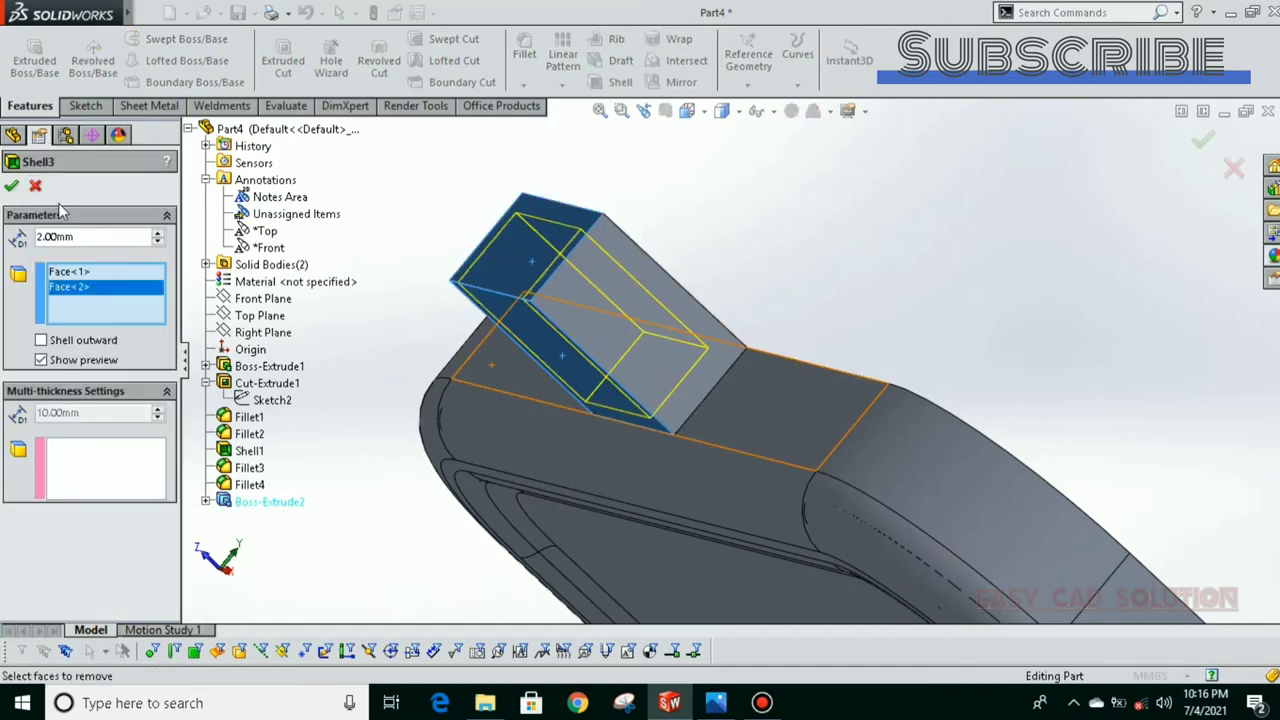
click(30, 188)
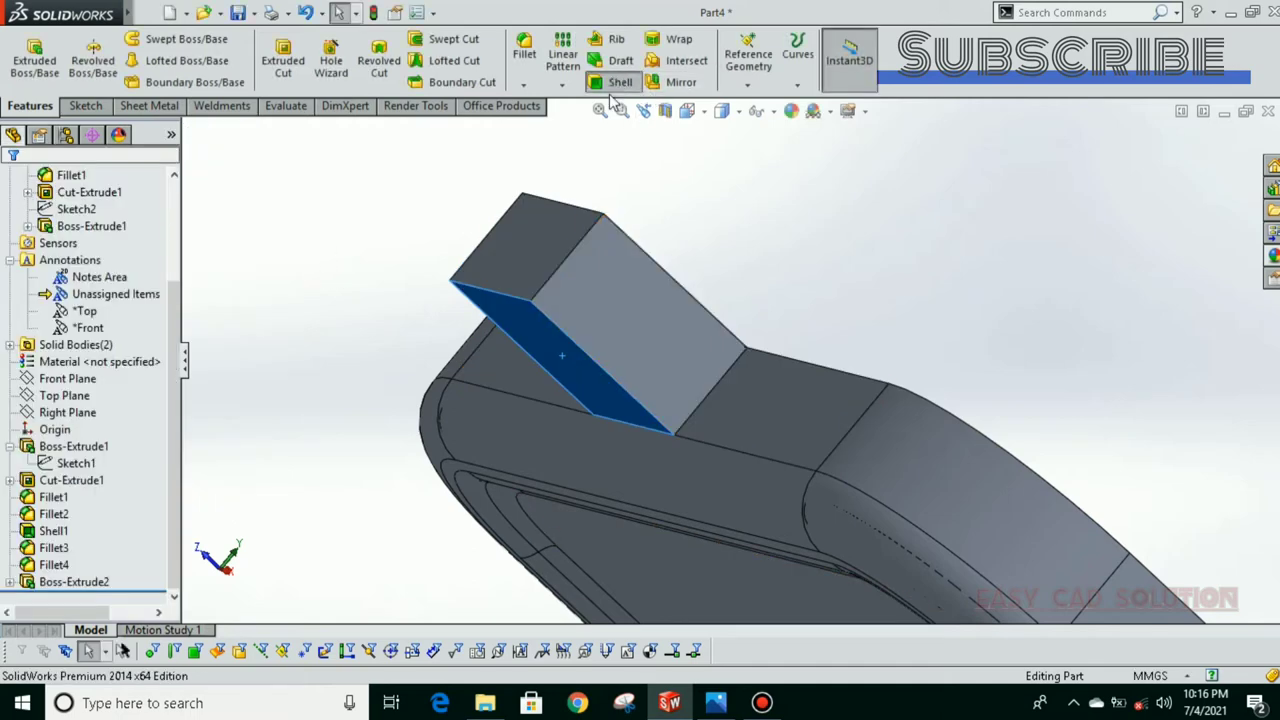
click(615, 85)
click(11, 187)
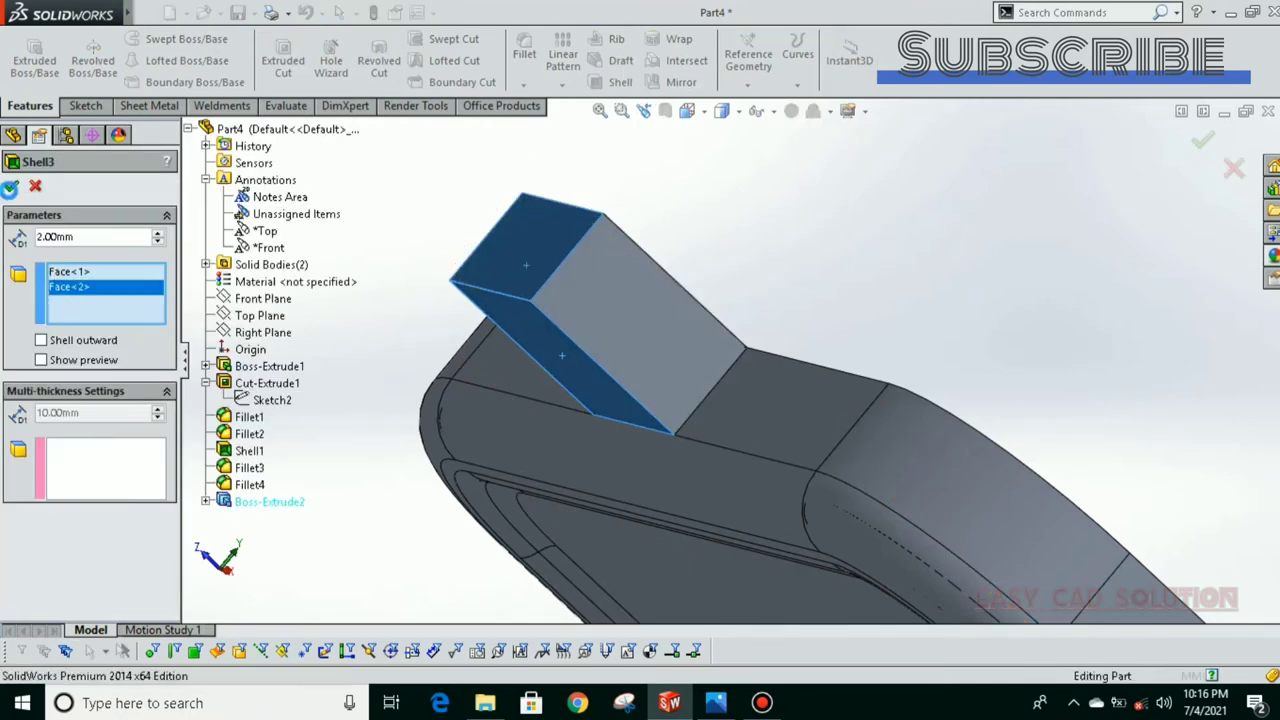
middle_drag(385, 328, 799, 329)
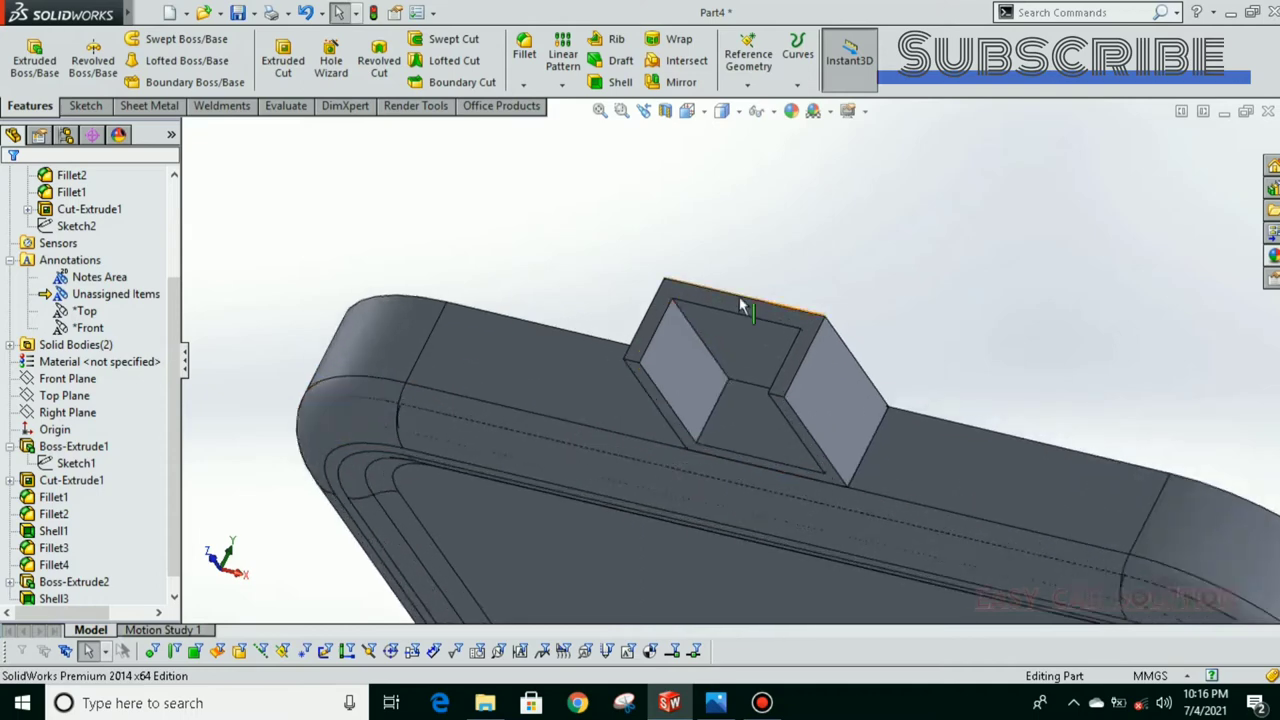
Step: Start a sketch on the block's open end face and draw a centre rectangle
click(805, 334)
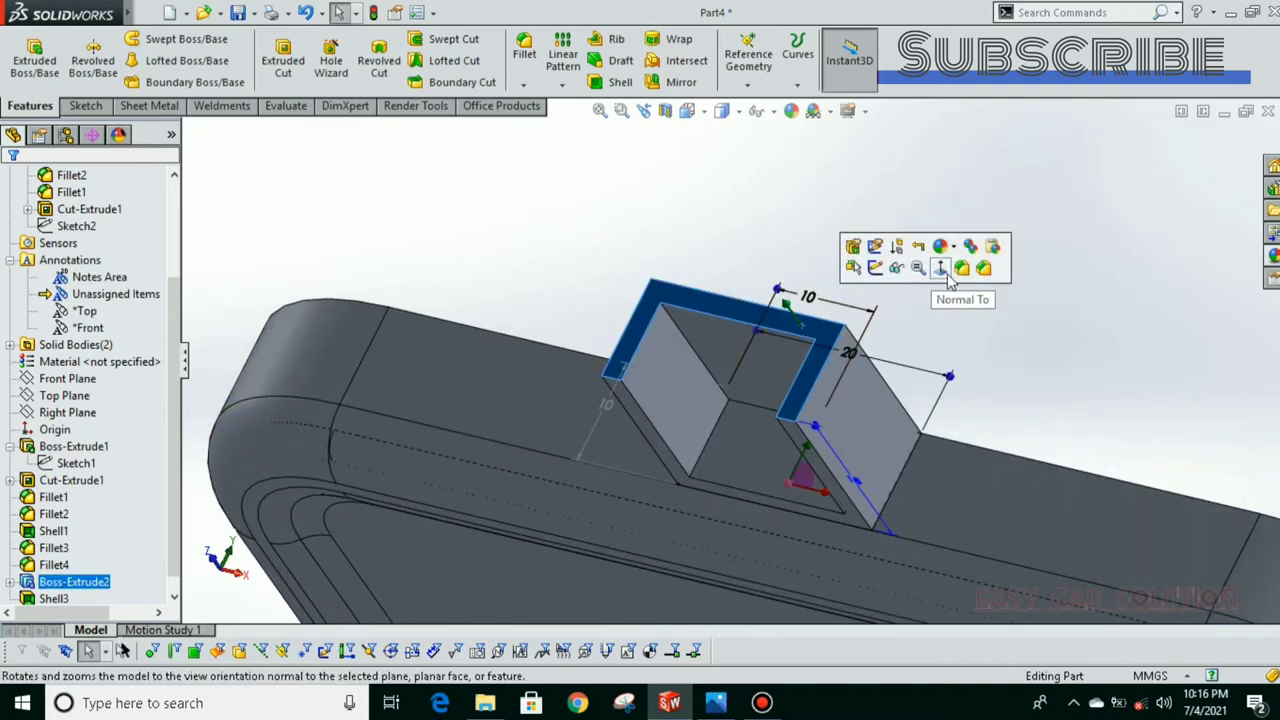
click(897, 267)
click(85, 105)
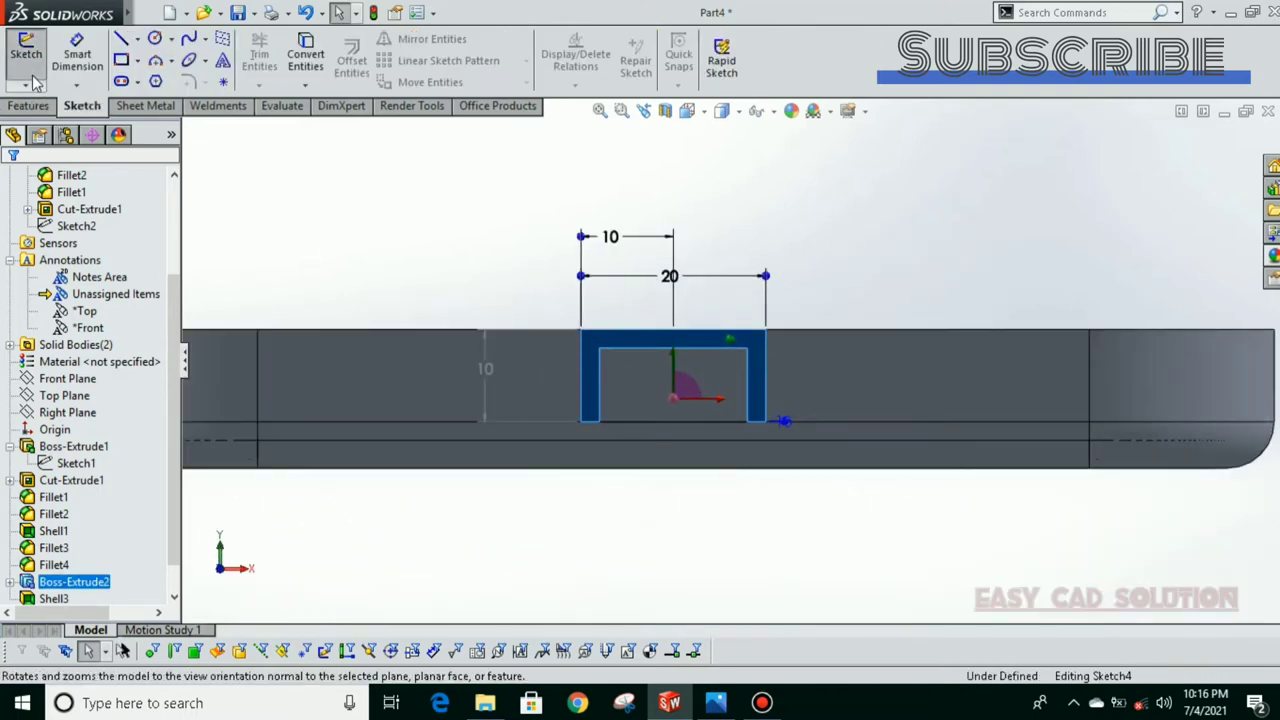
click(26, 55)
click(137, 60)
click(136, 104)
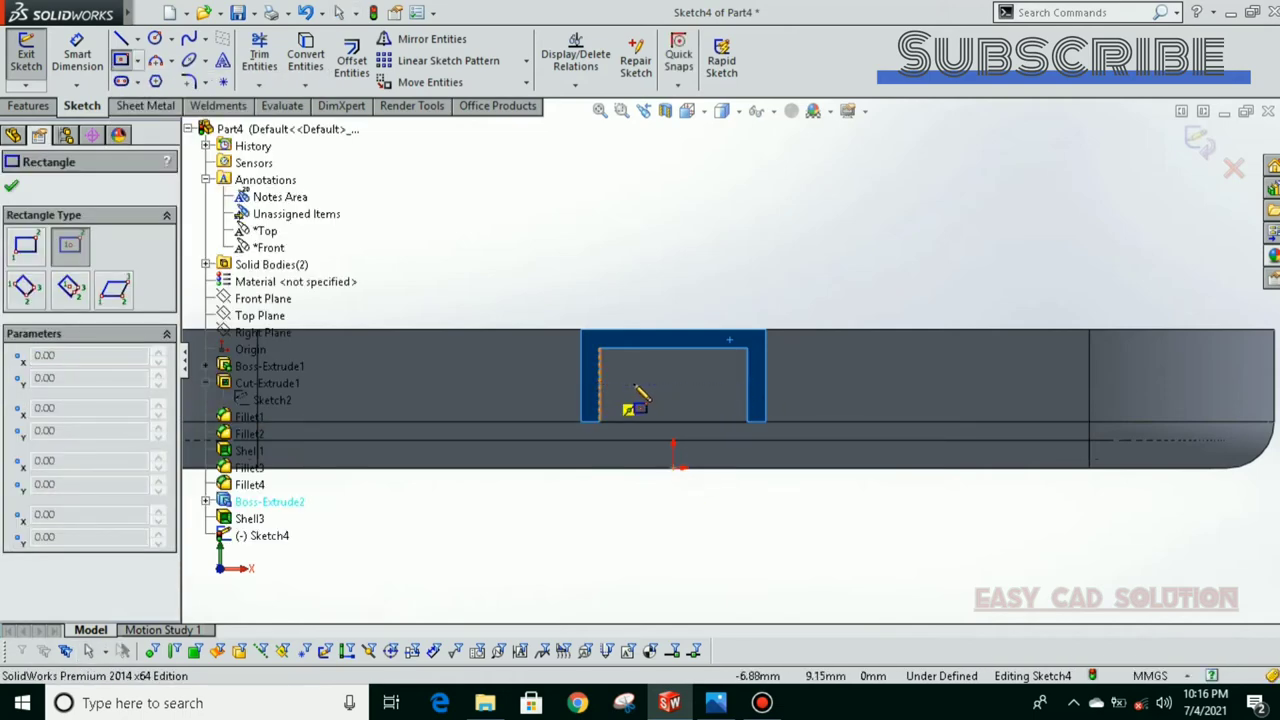
click(673, 384)
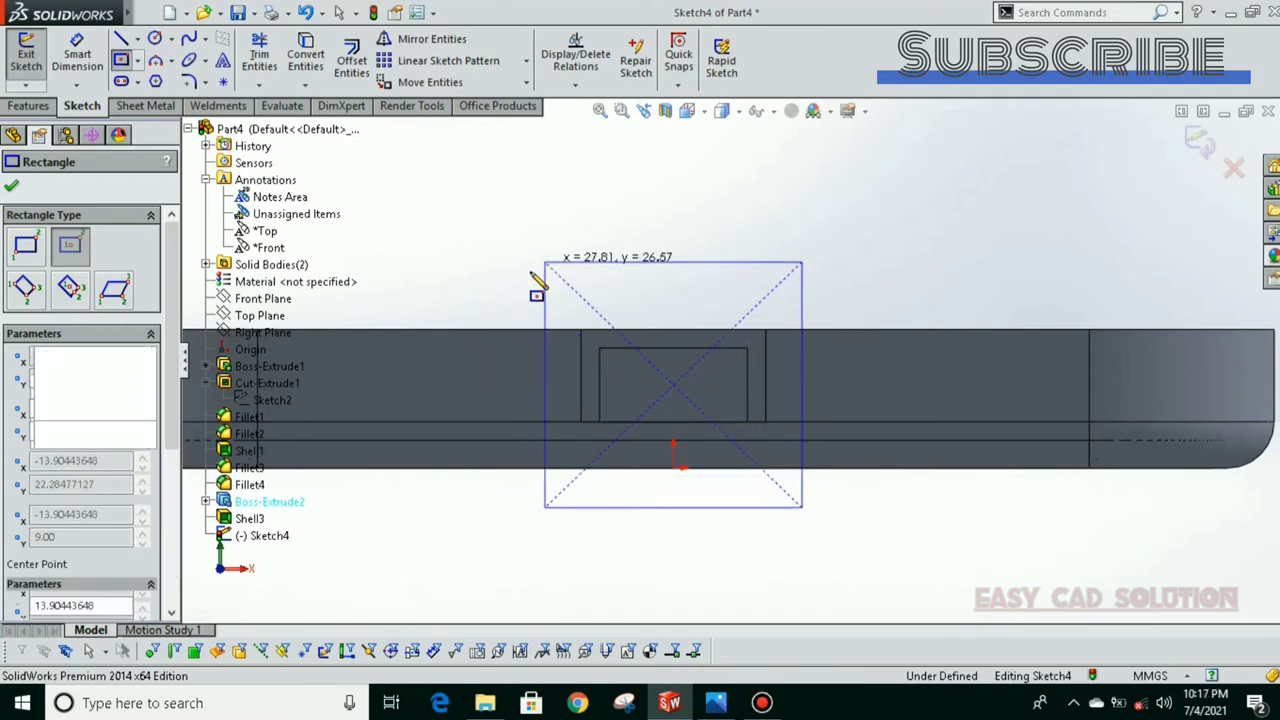
click(545, 262)
Step: Dimension the rectangle's top edge, initially 30 mm wide
click(82, 66)
click(643, 262)
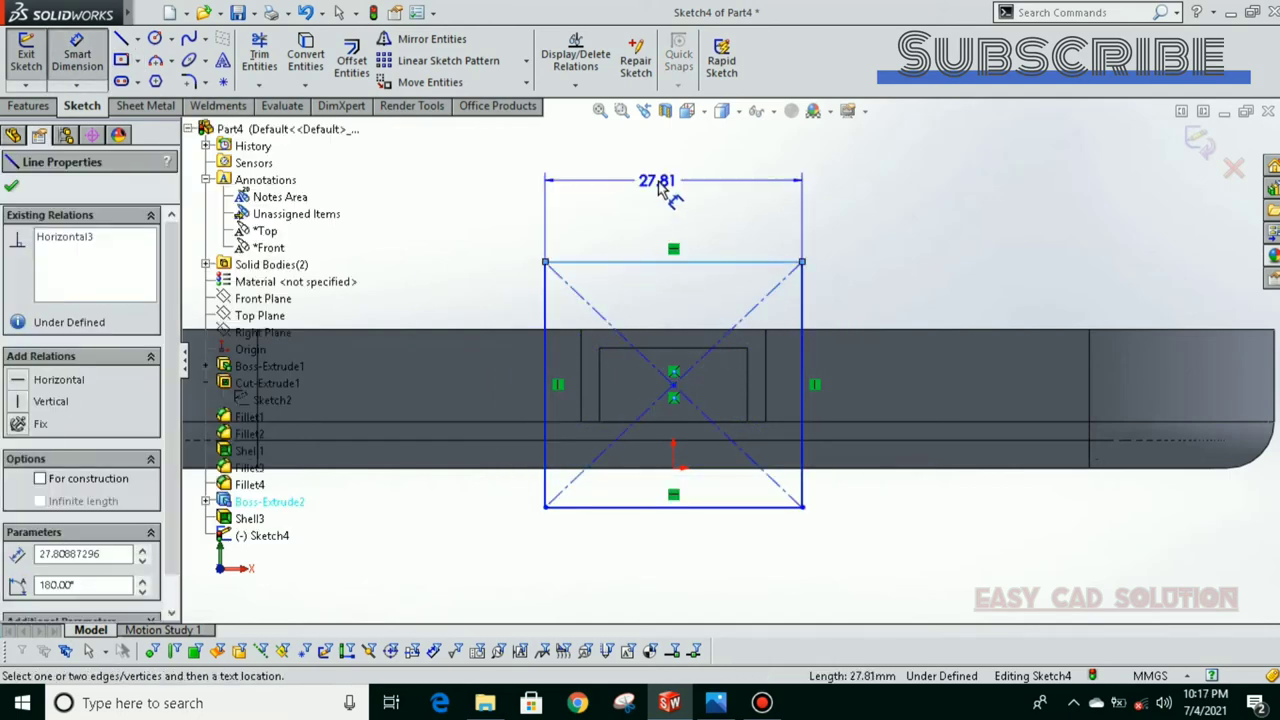
click(672, 193)
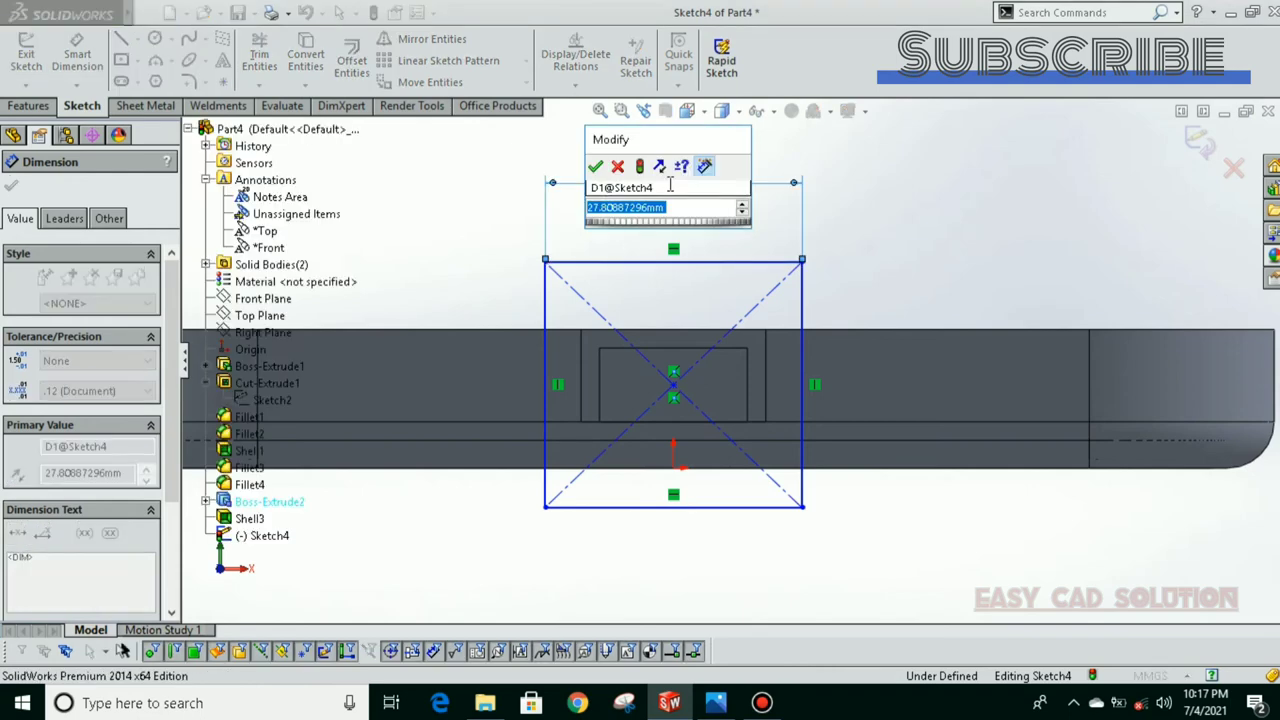
text(0)
key(Return)
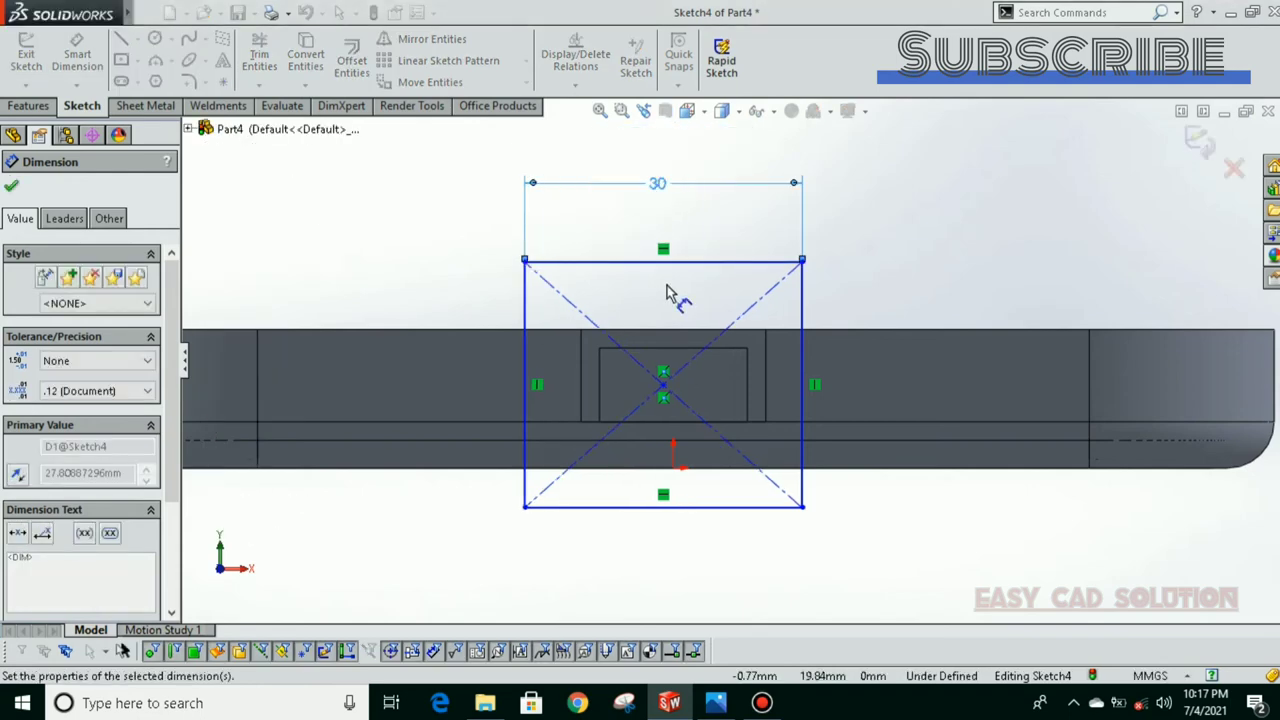
double_click(660, 186)
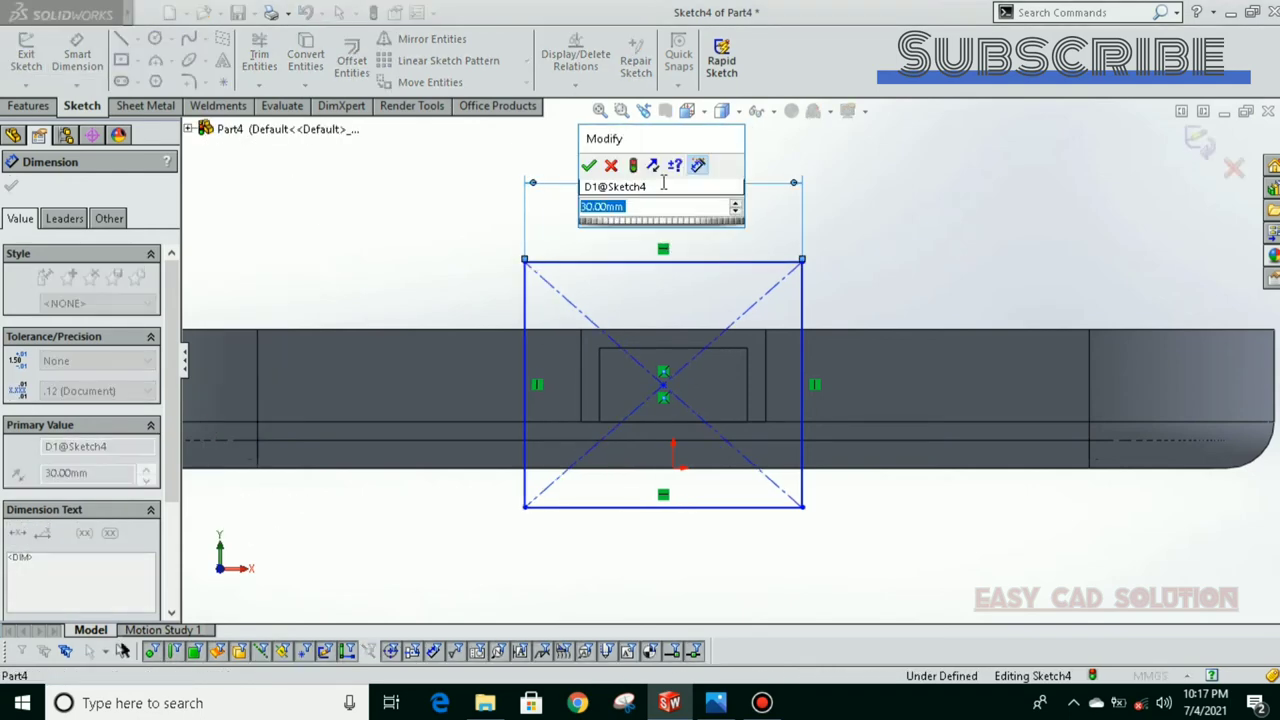
key(Return)
key(Escape)
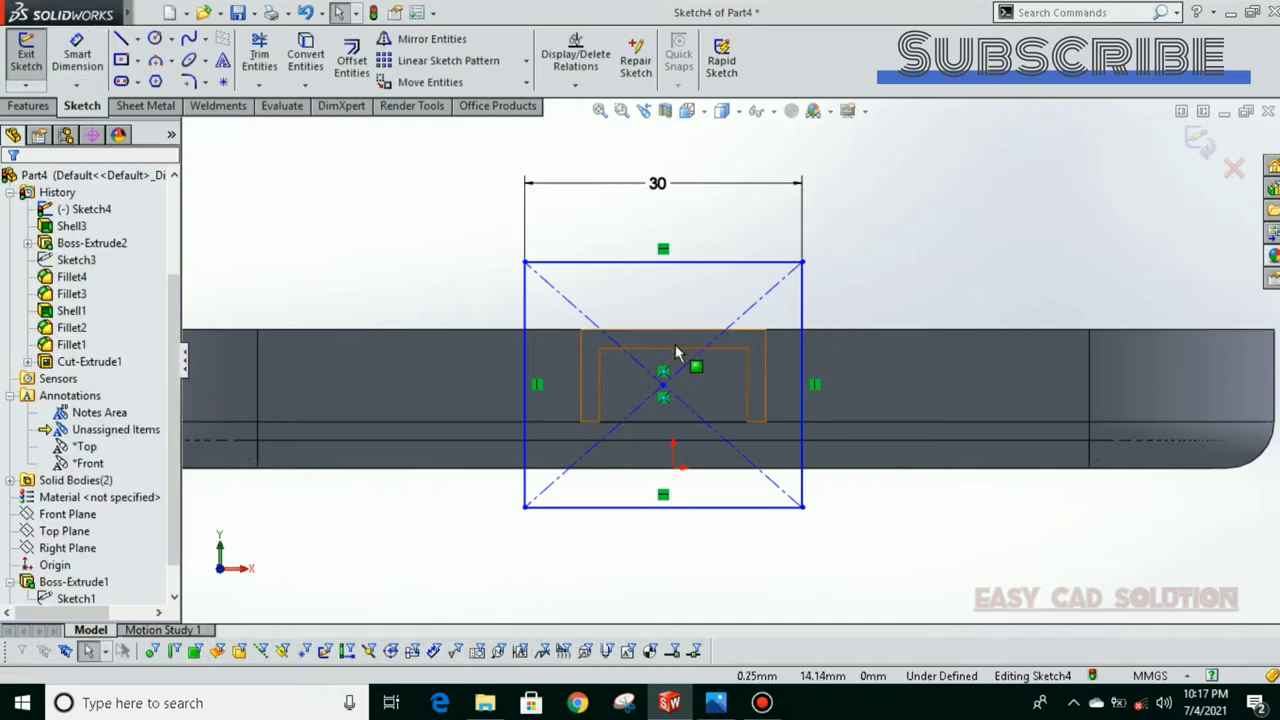
Step: Draw vertical and horizontal construction centrelines across the bracket end
click(137, 40)
click(168, 78)
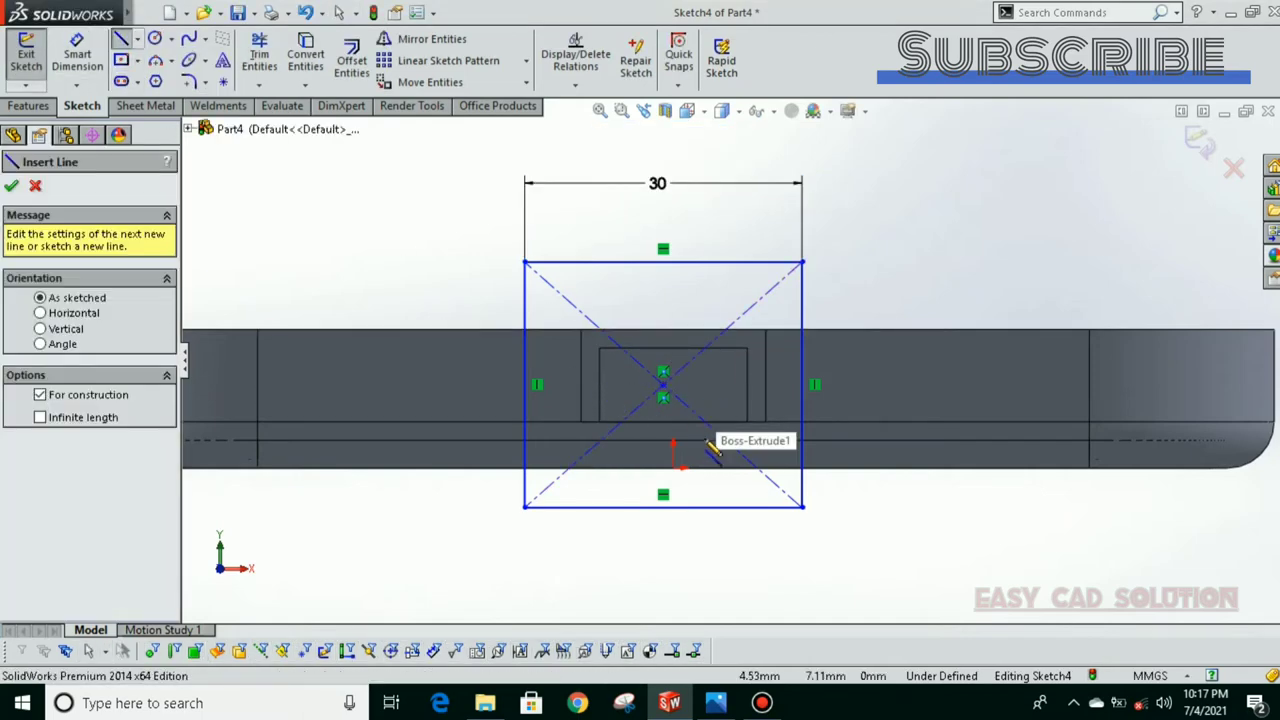
click(672, 467)
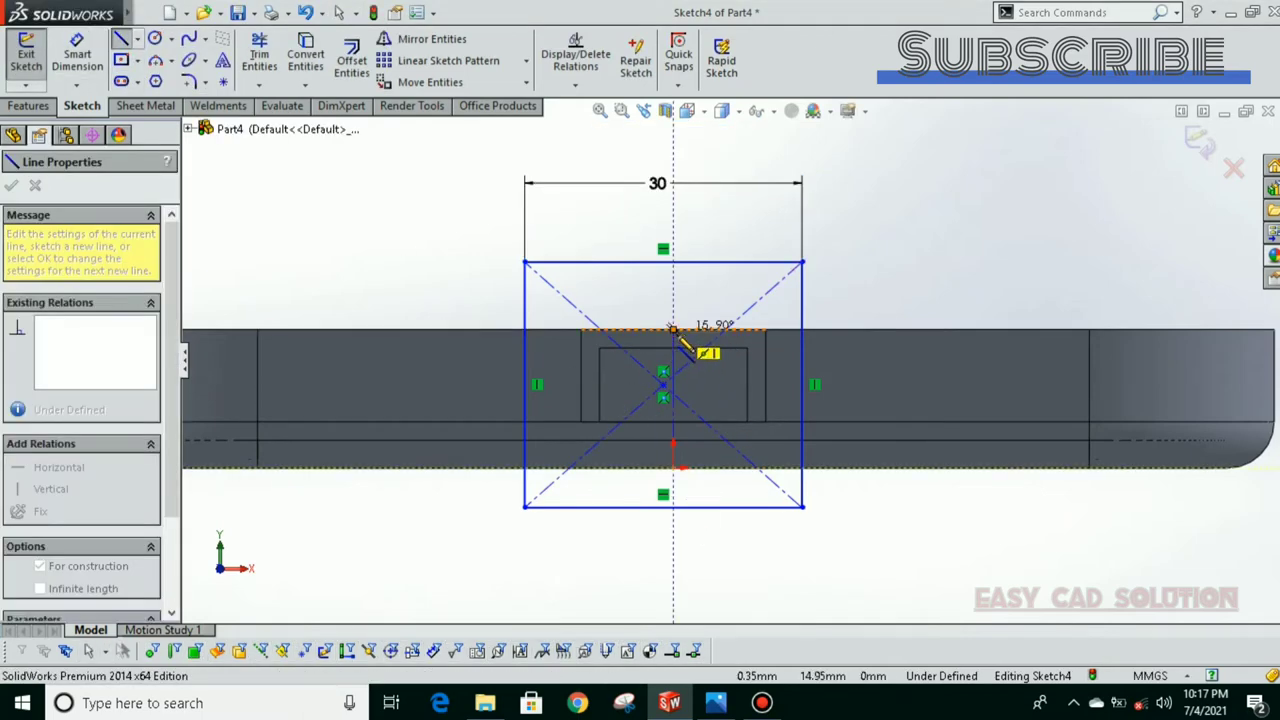
double_click(672, 329)
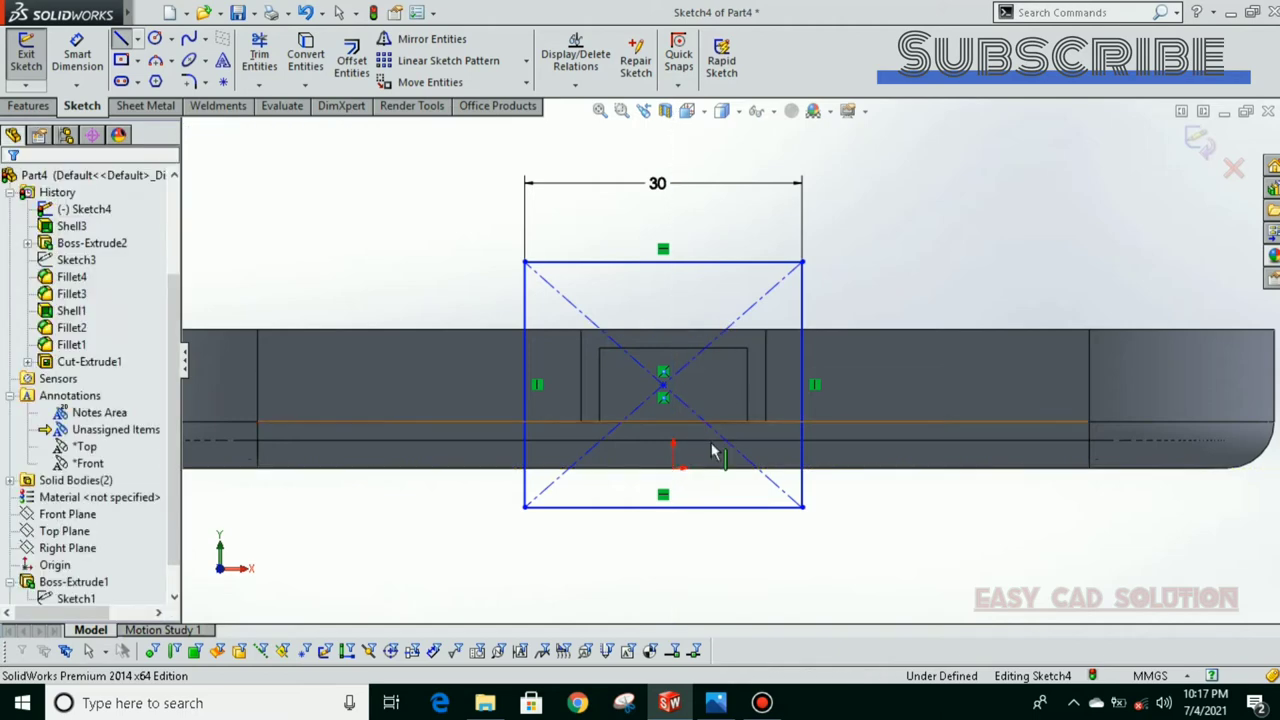
click(747, 384)
double_click(598, 384)
key(Escape)
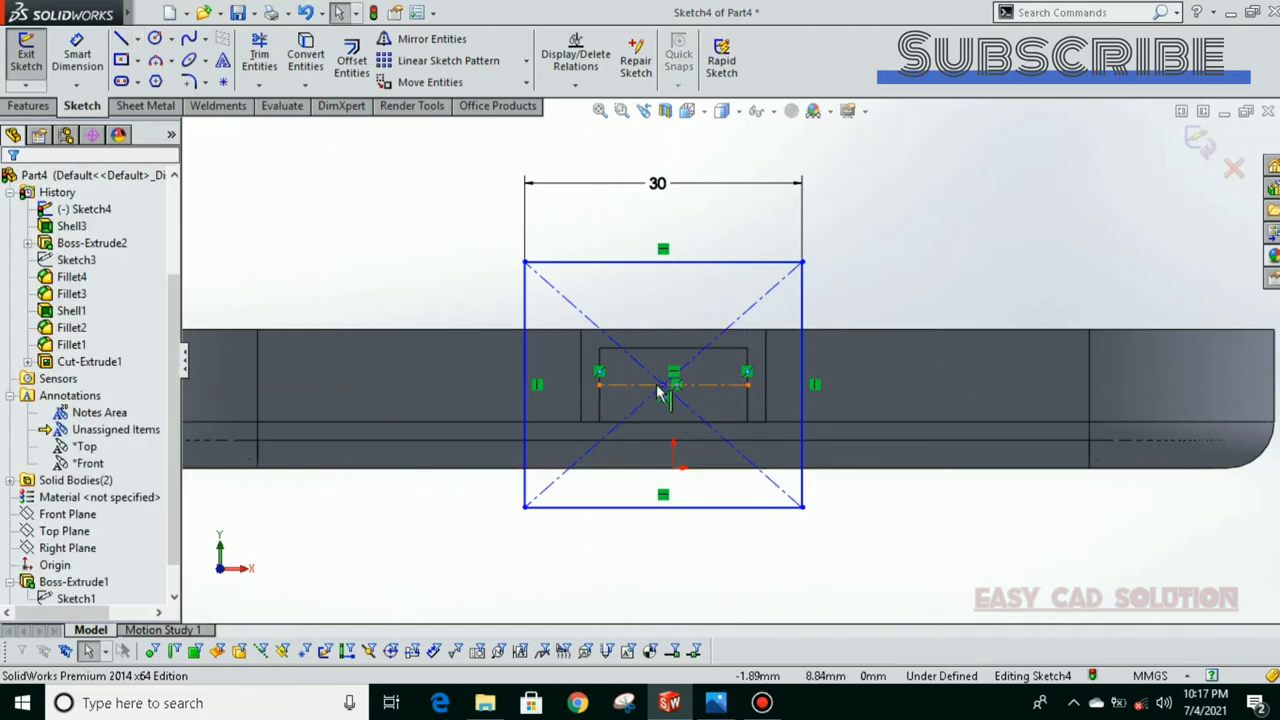
Step: Make the rectangle centre the horizontal centreline's midpoint and change the width to 25 mm
click(661, 385)
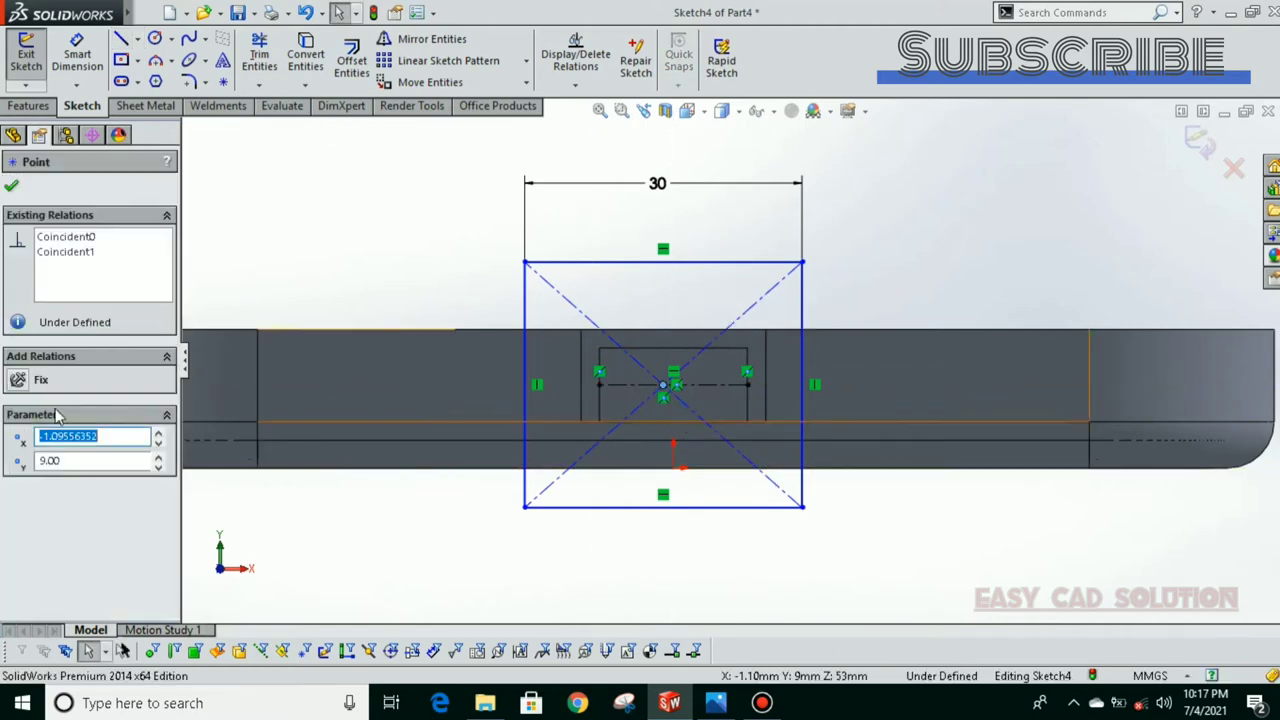
ctrl+click(705, 384)
click(24, 497)
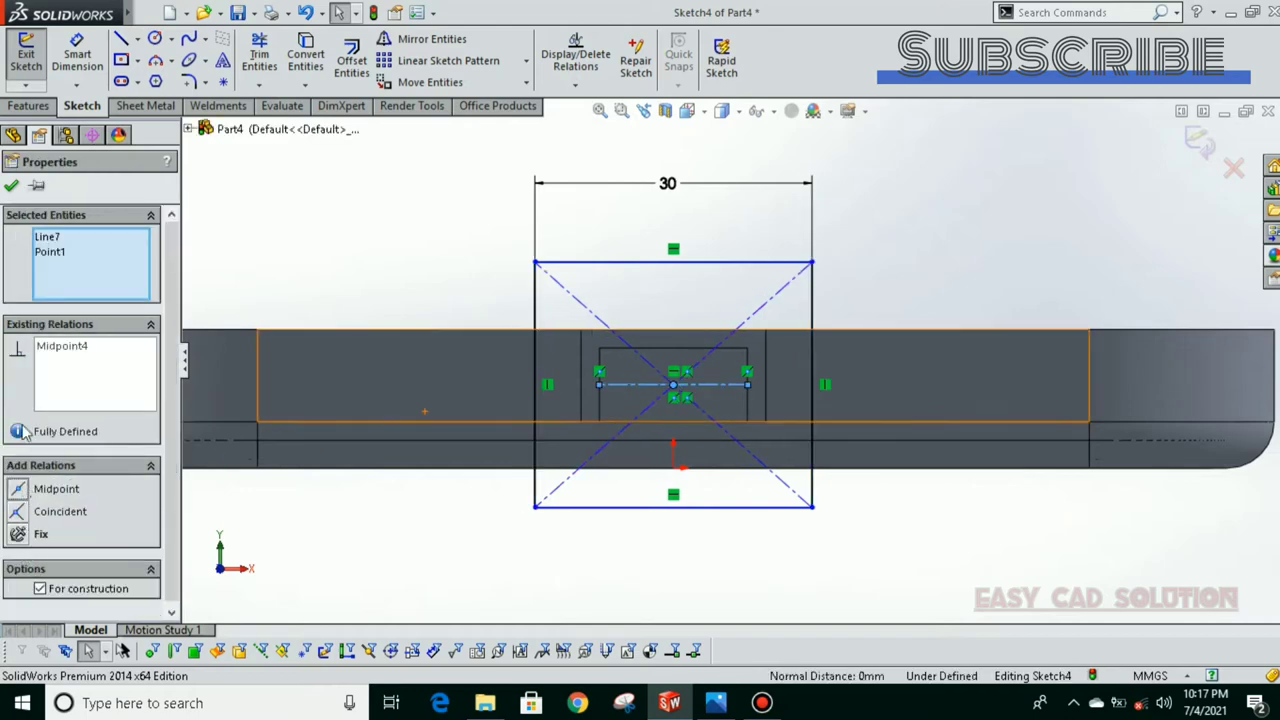
key(Escape)
double_click(670, 184)
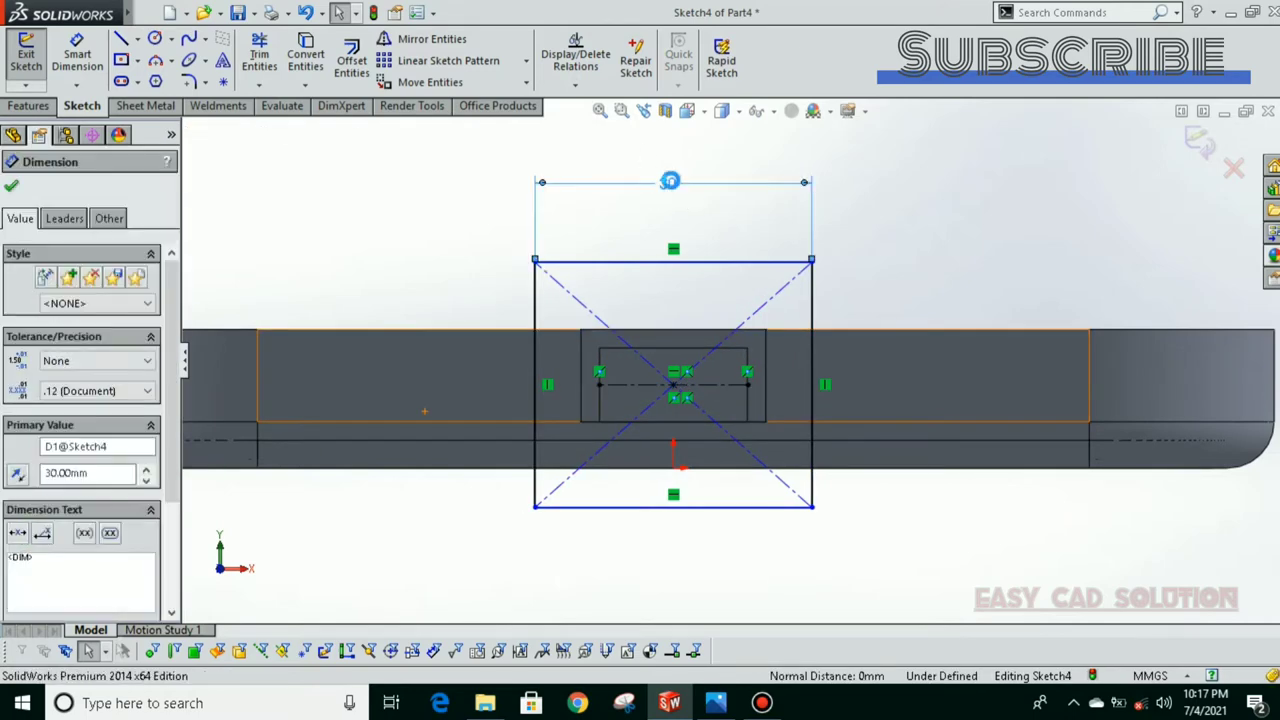
text(25)
key(Return)
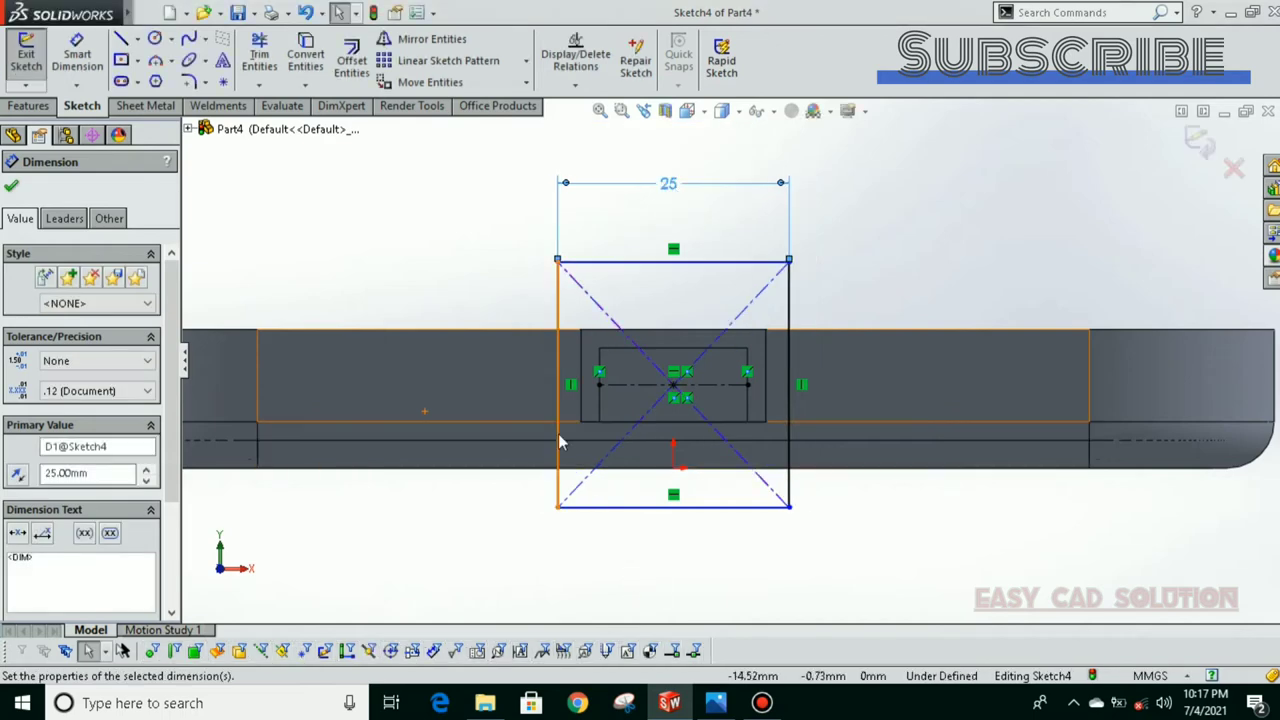
Step: Dimension the left edge 25 mm high, then check the model and return to front view
click(277, 286)
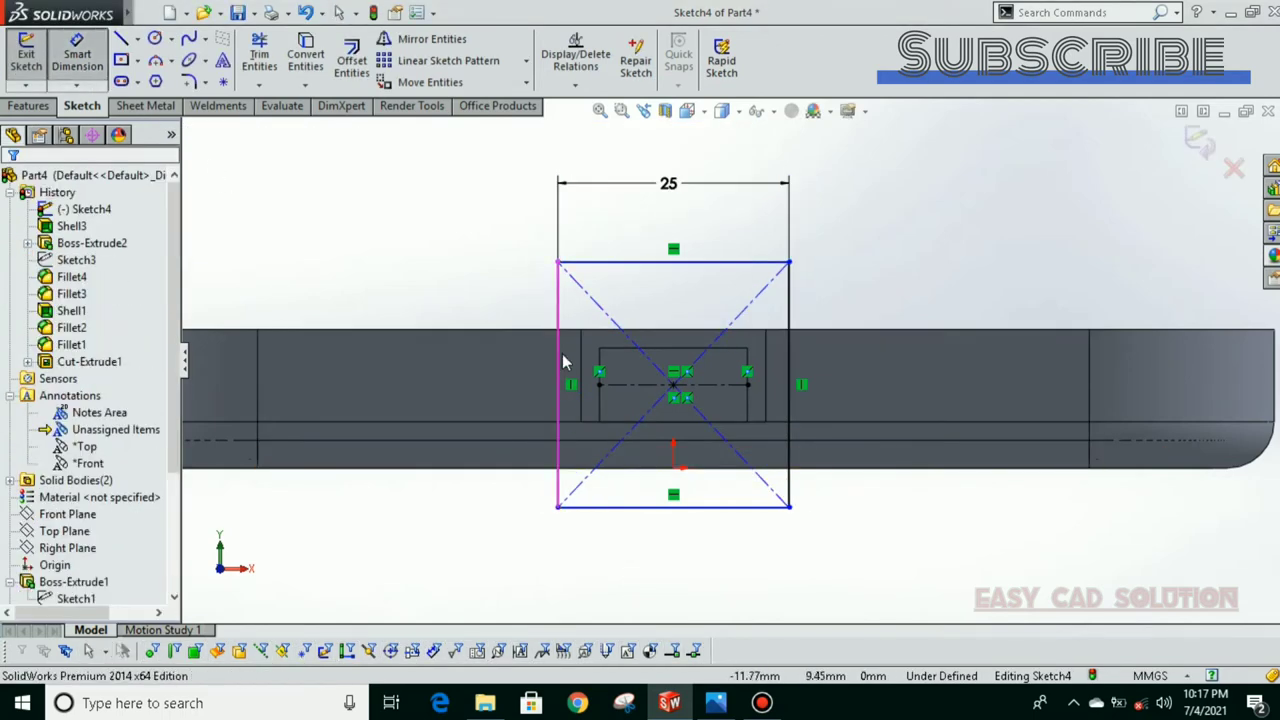
click(557, 300)
click(434, 286)
text(2)
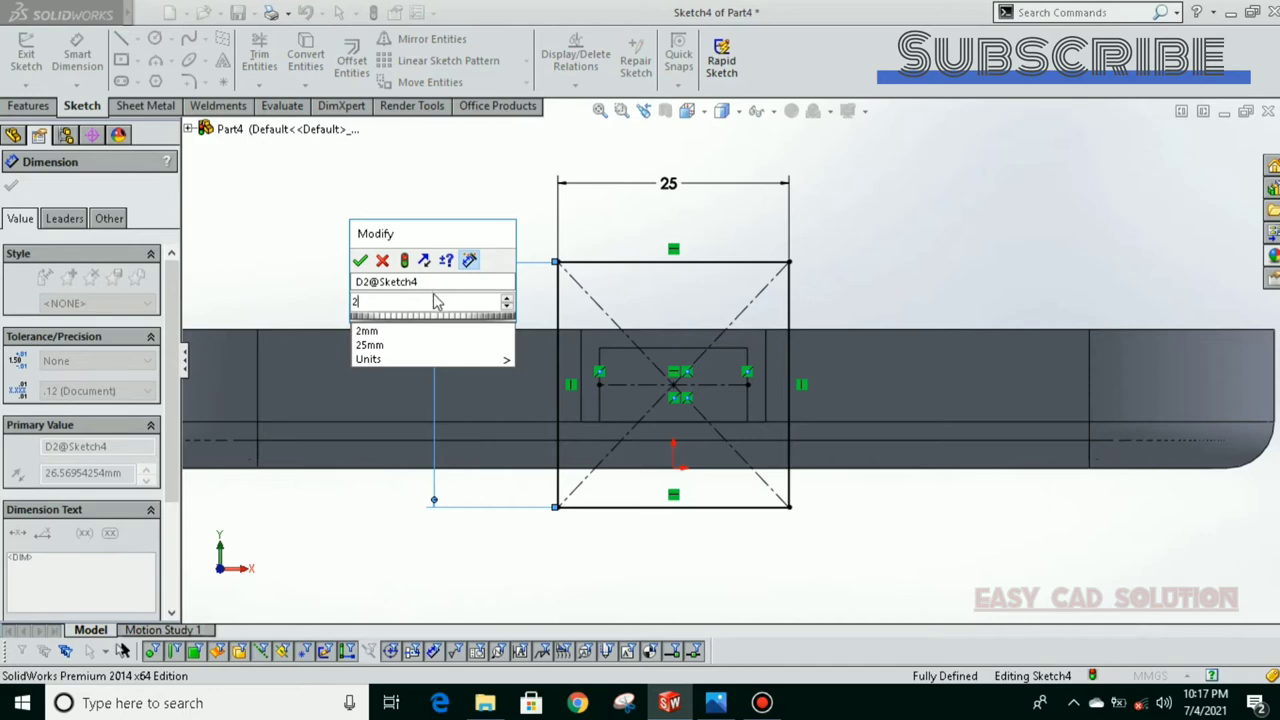
text(5)
key(Return)
key(f)
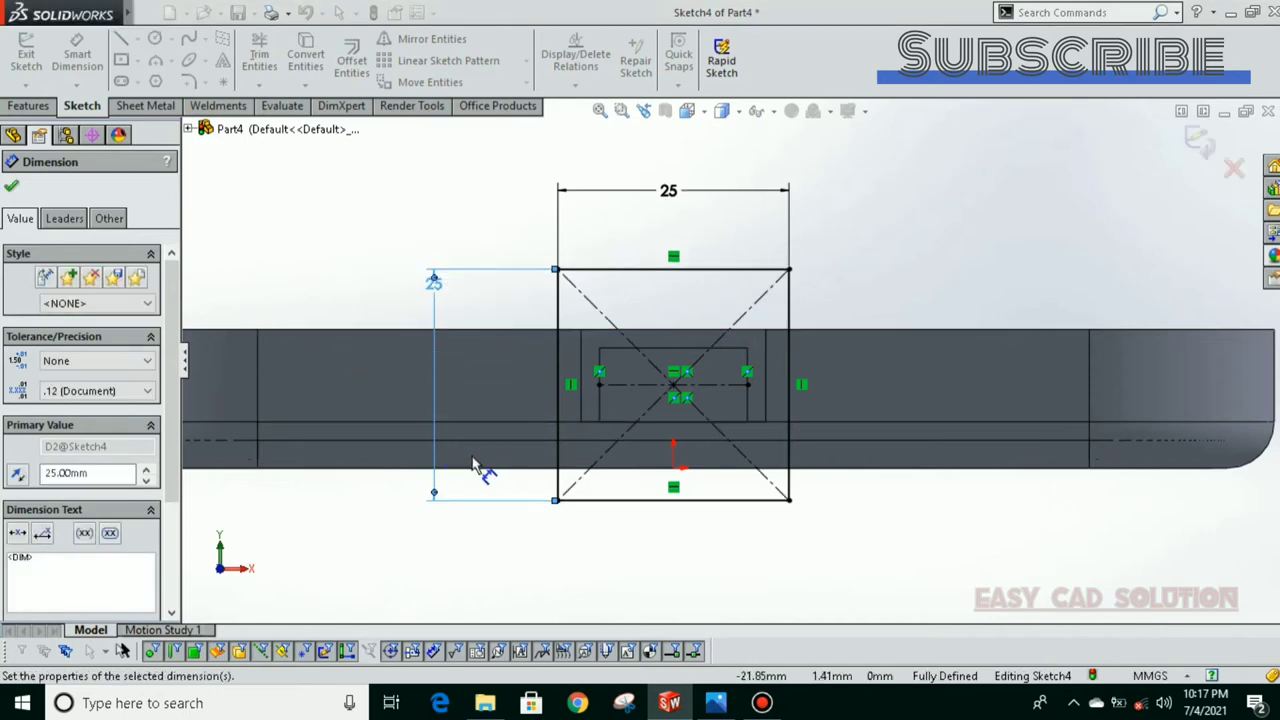
middle_drag(585, 490, 523, 546)
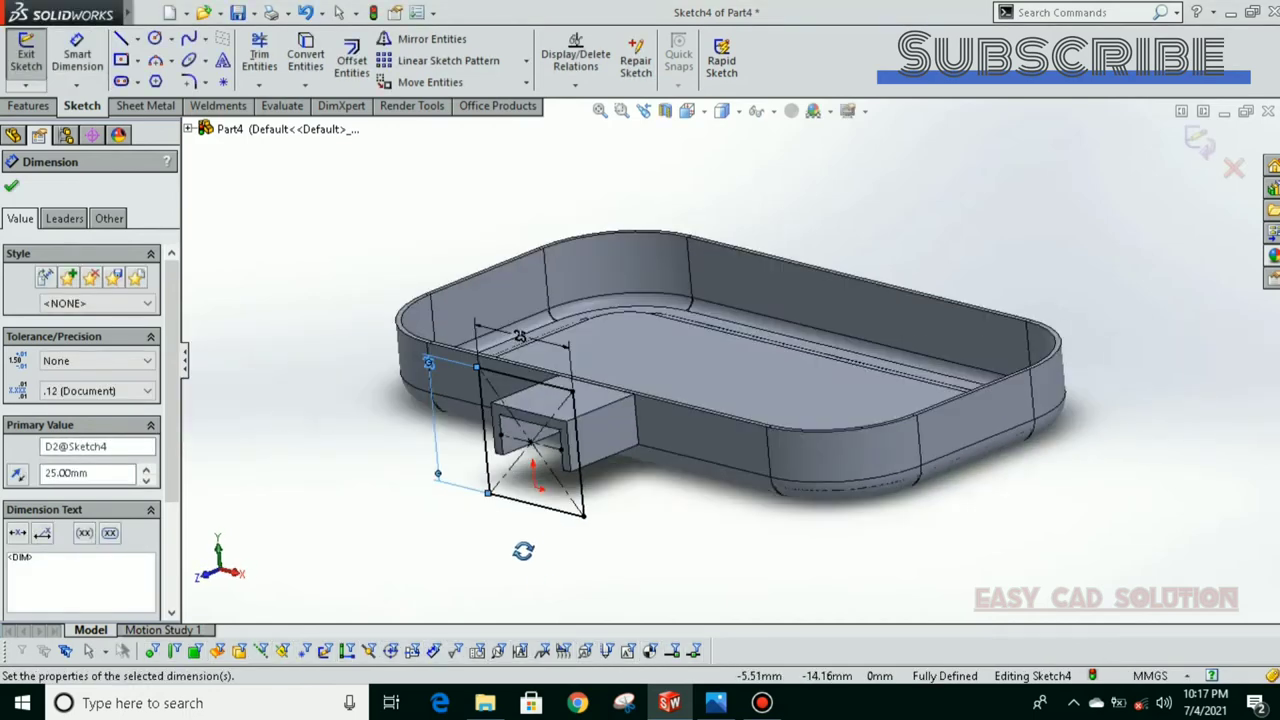
key(f)
click(687, 111)
click(686, 150)
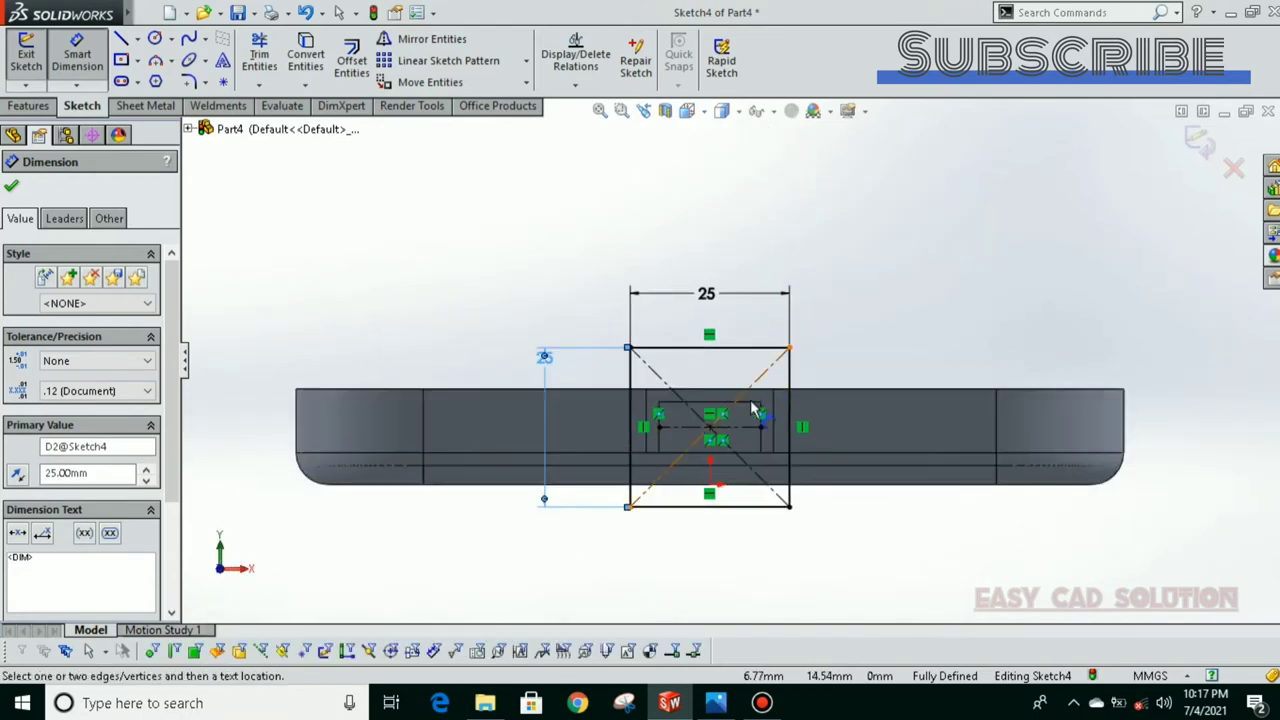
click(188, 81)
Step: Fillet all four corners of the square with a 5 mm radius
click(574, 320)
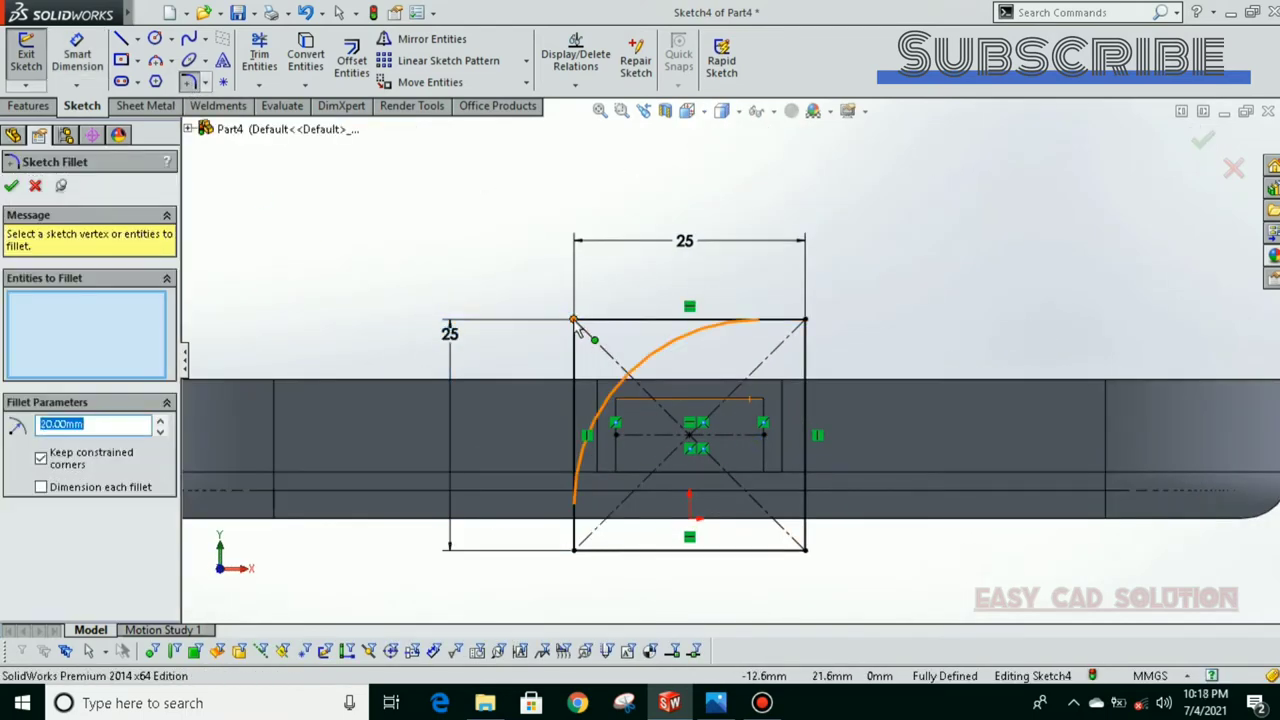
click(160, 432)
text(5)
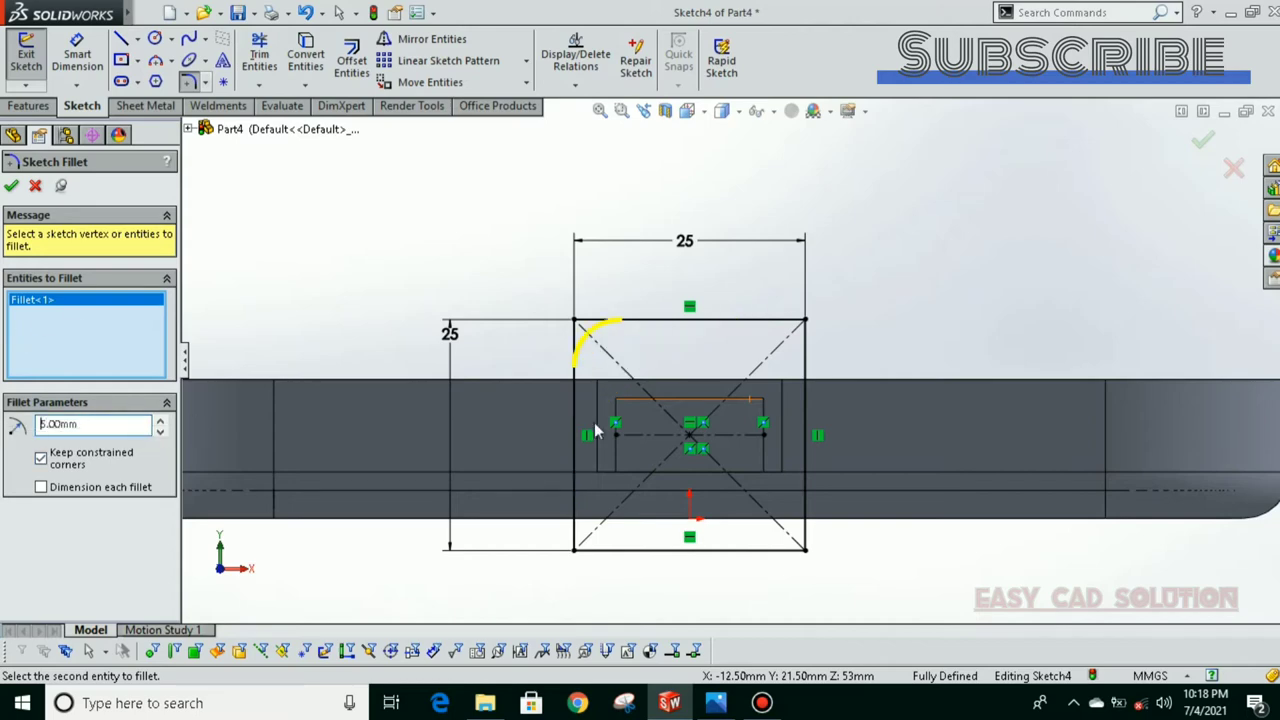
click(806, 322)
click(806, 549)
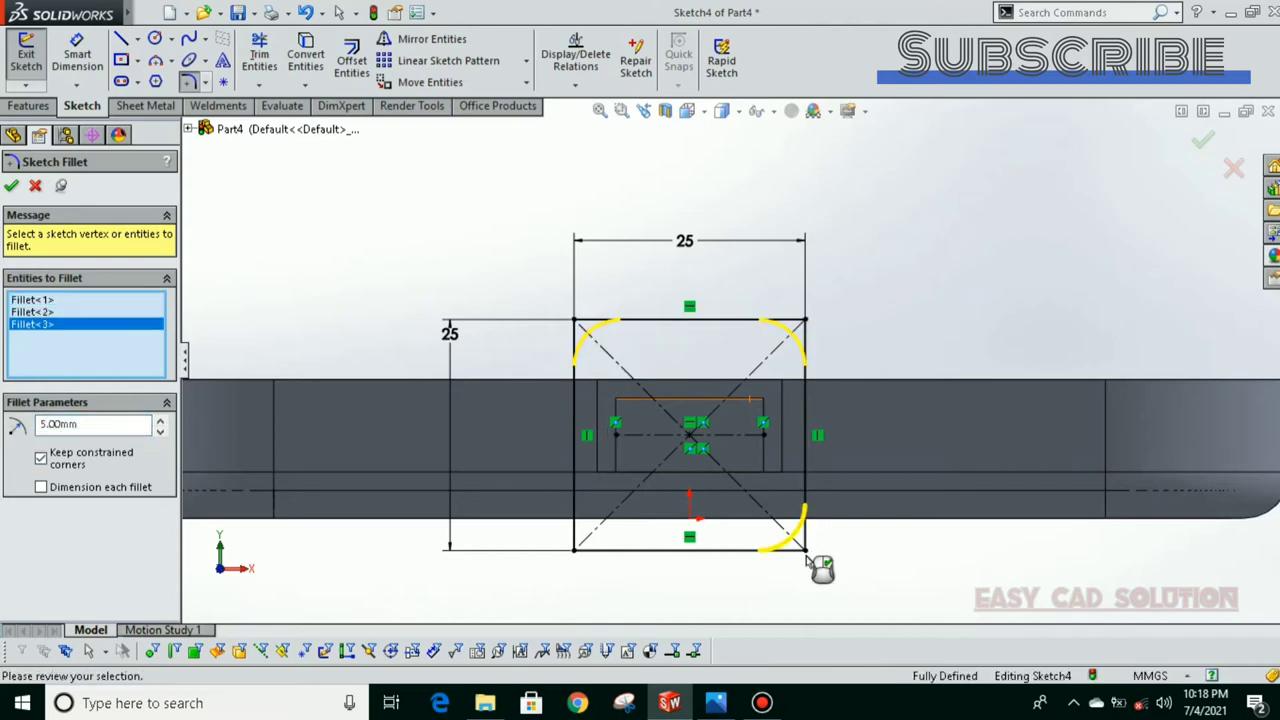
click(574, 549)
click(11, 187)
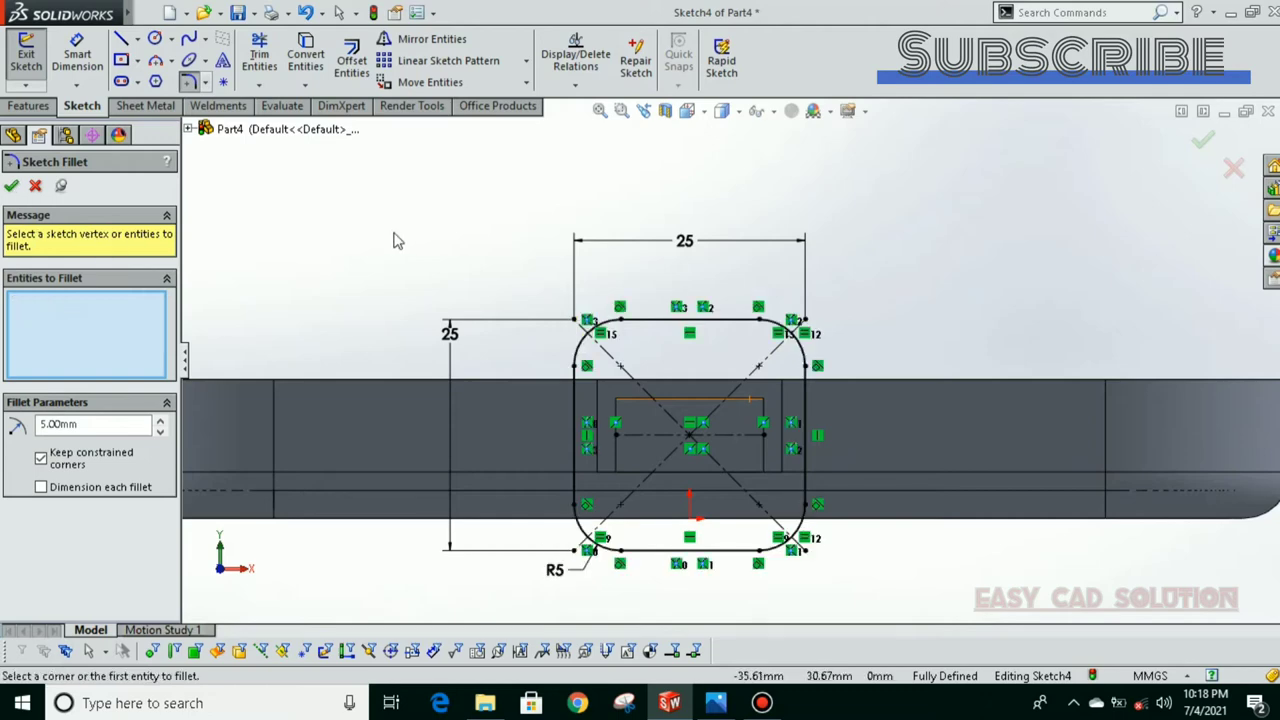
Step: Extrude the rounded square 5 mm as a boss
click(38, 106)
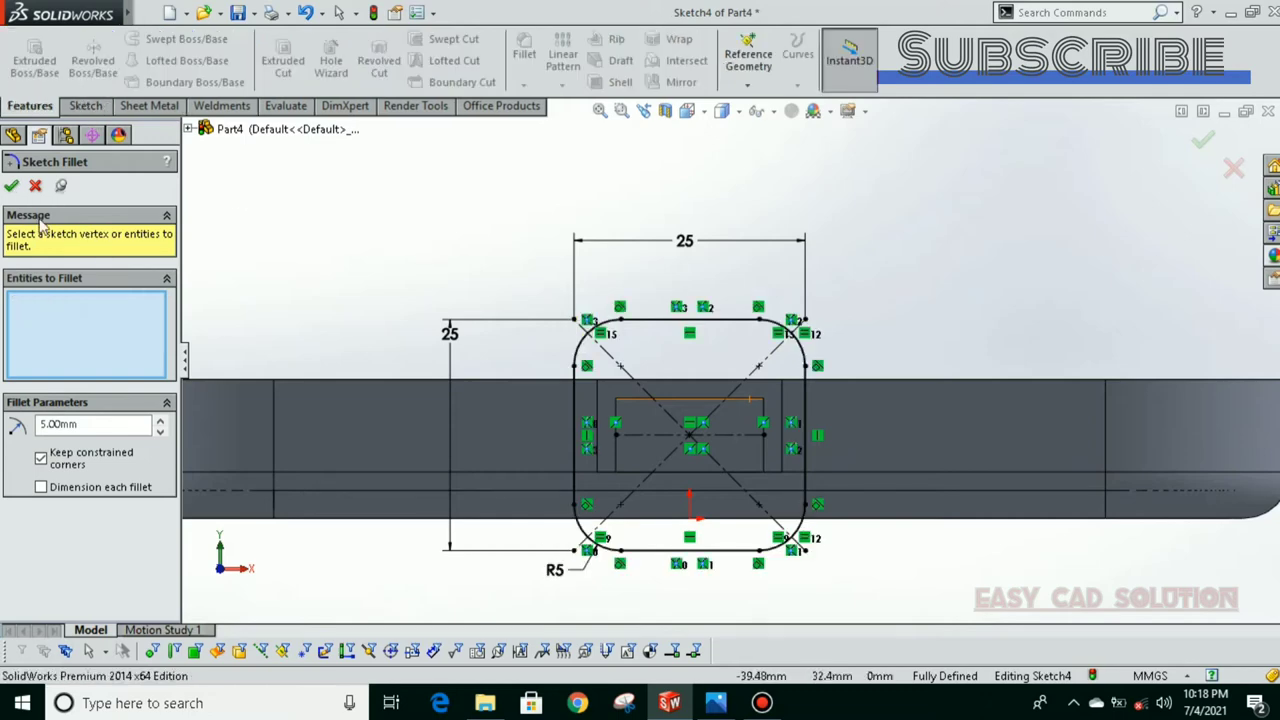
click(33, 186)
click(34, 60)
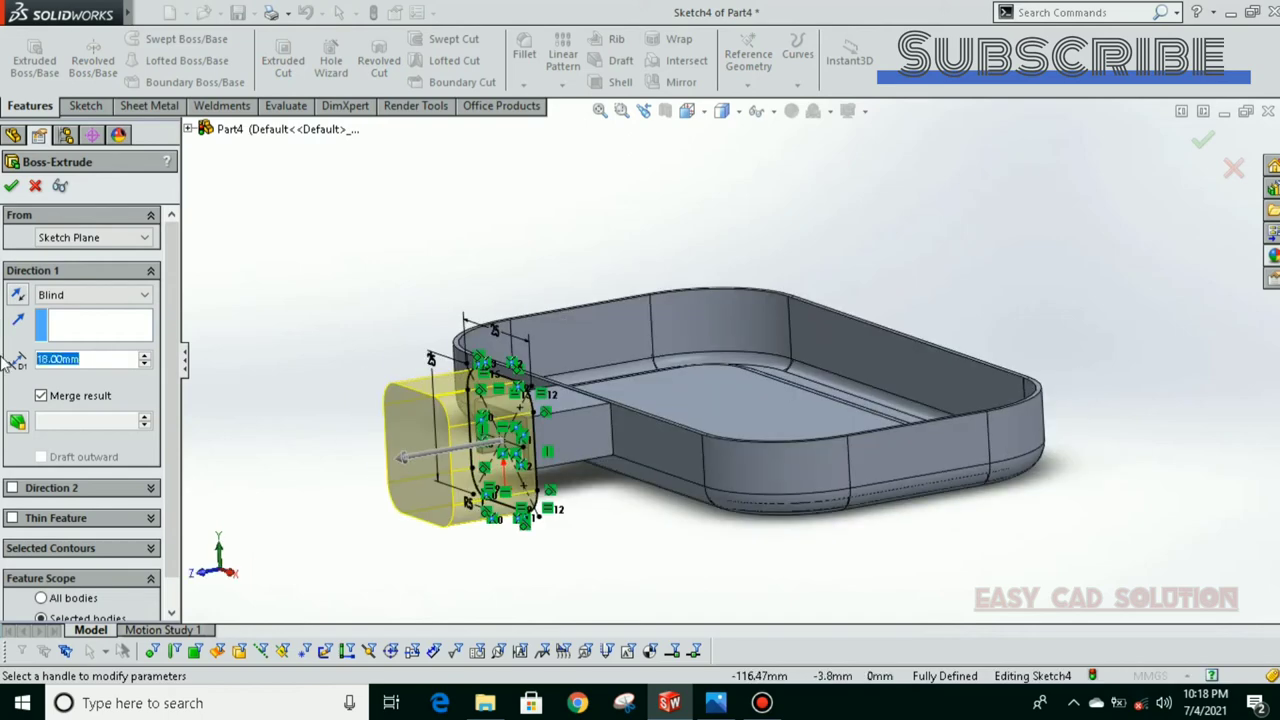
text(5)
key(Return)
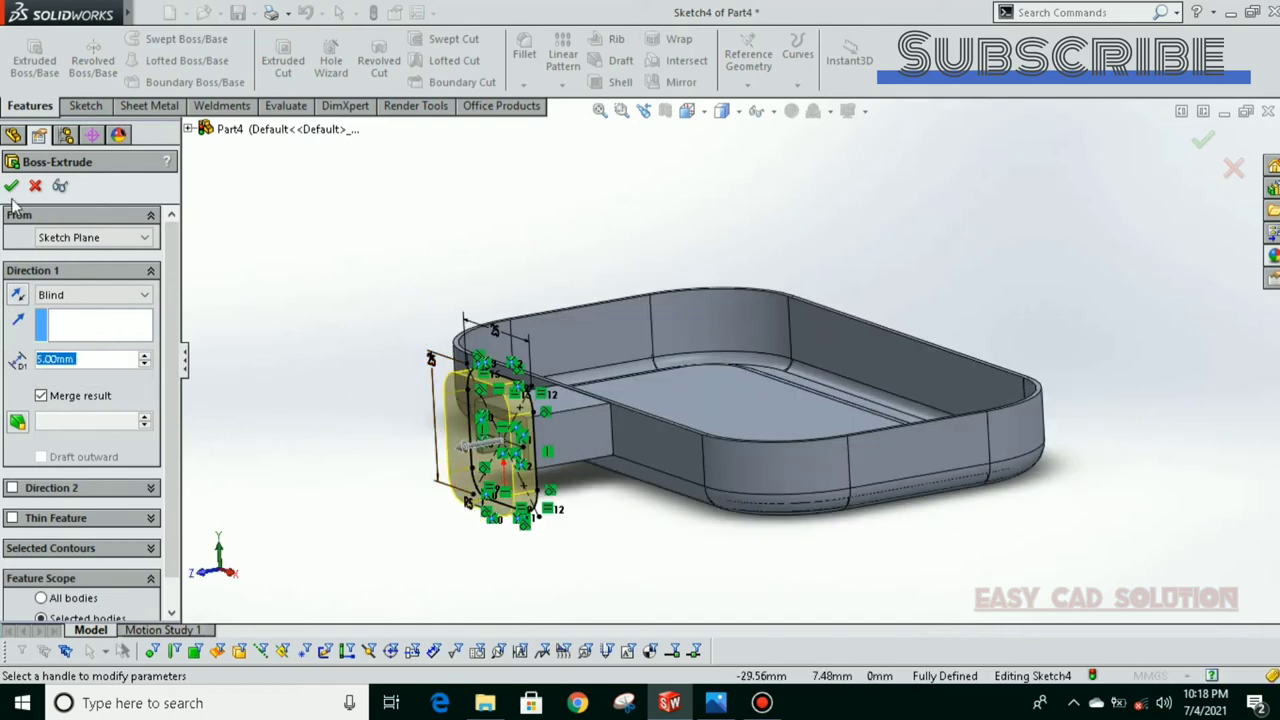
click(11, 186)
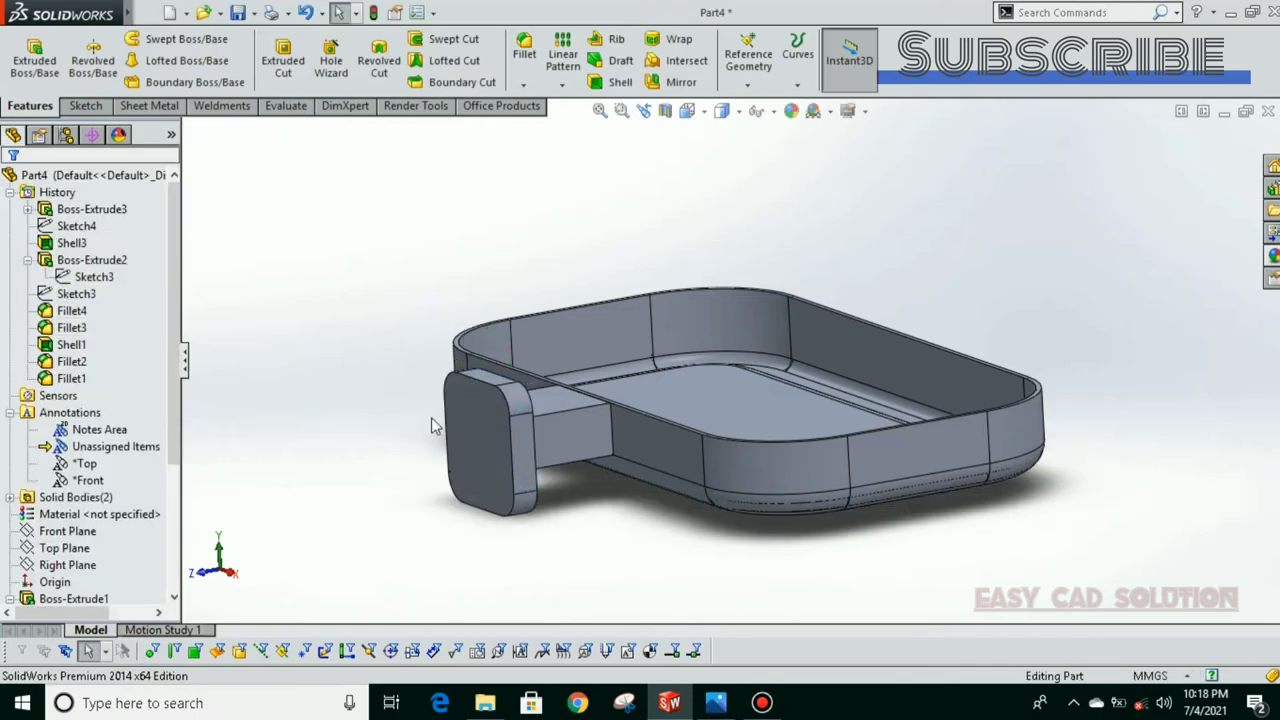
Step: Finish the 5 mm pad and shell it 2 mm with its front face open
click(494, 446)
mouse_move(520, 234)
middle_down()
mouse_move(434, 456)
mouse_move(400, 470)
middle_up()
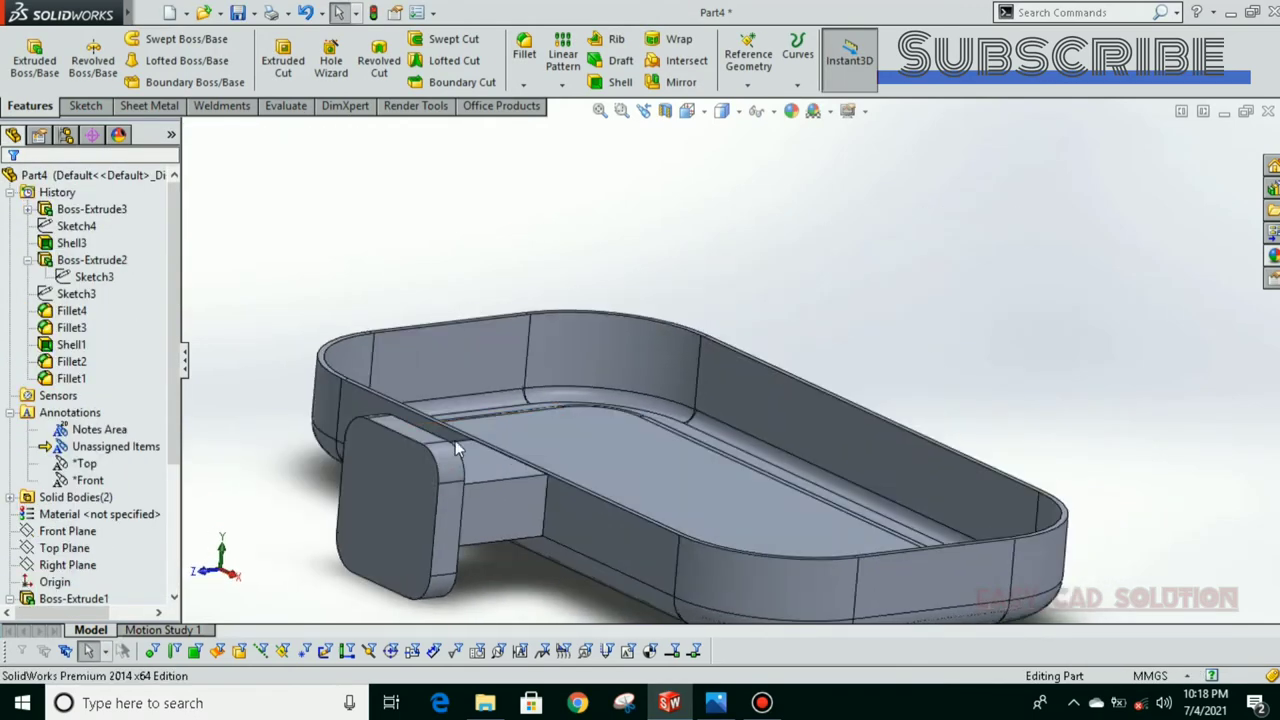
click(400, 480)
click(605, 85)
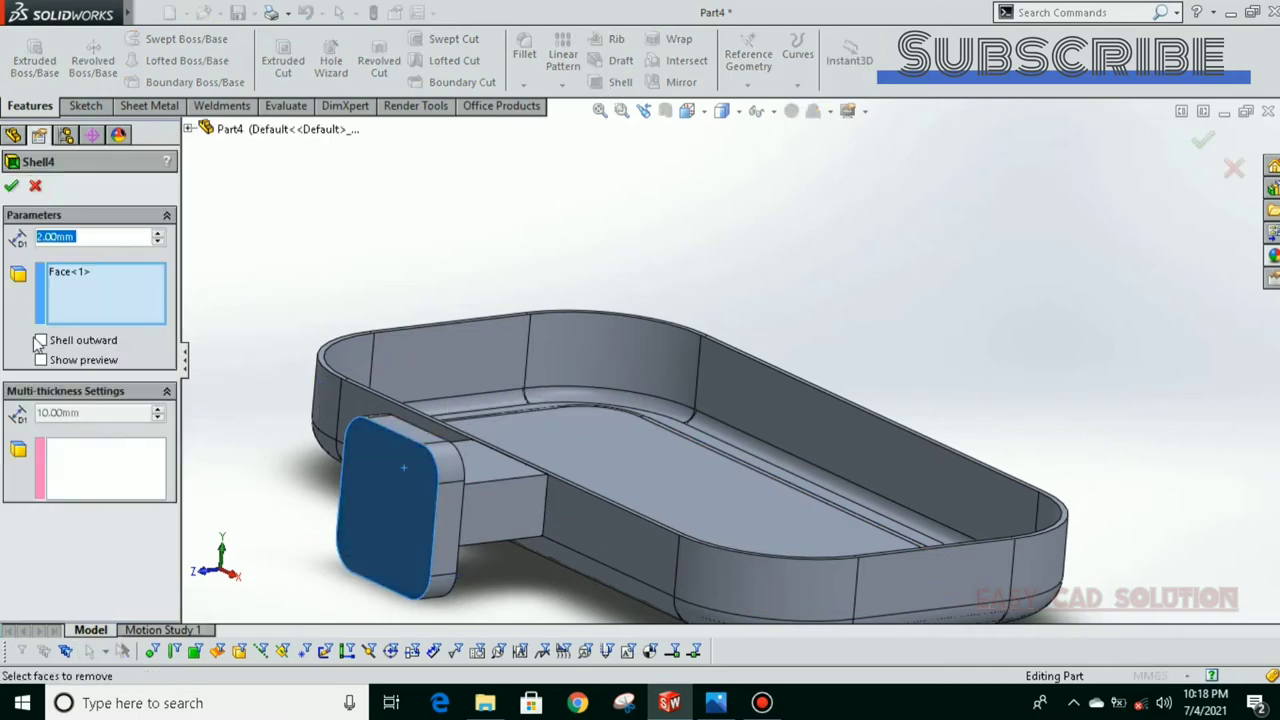
click(11, 187)
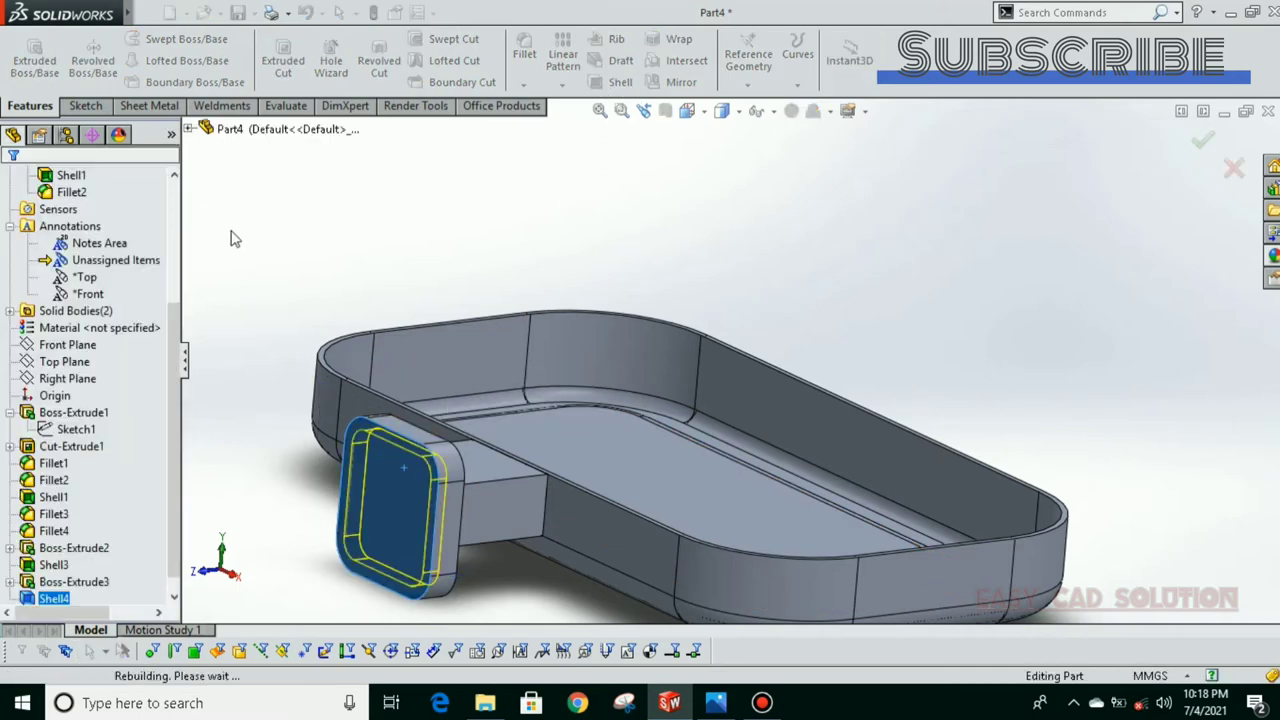
mouse_move(229, 234)
middle_down()
mouse_move(253, 323)
mouse_move(566, 429)
middle_up()
Step: View the pad's front face normal-to and start a new sketch on it
click(566, 429)
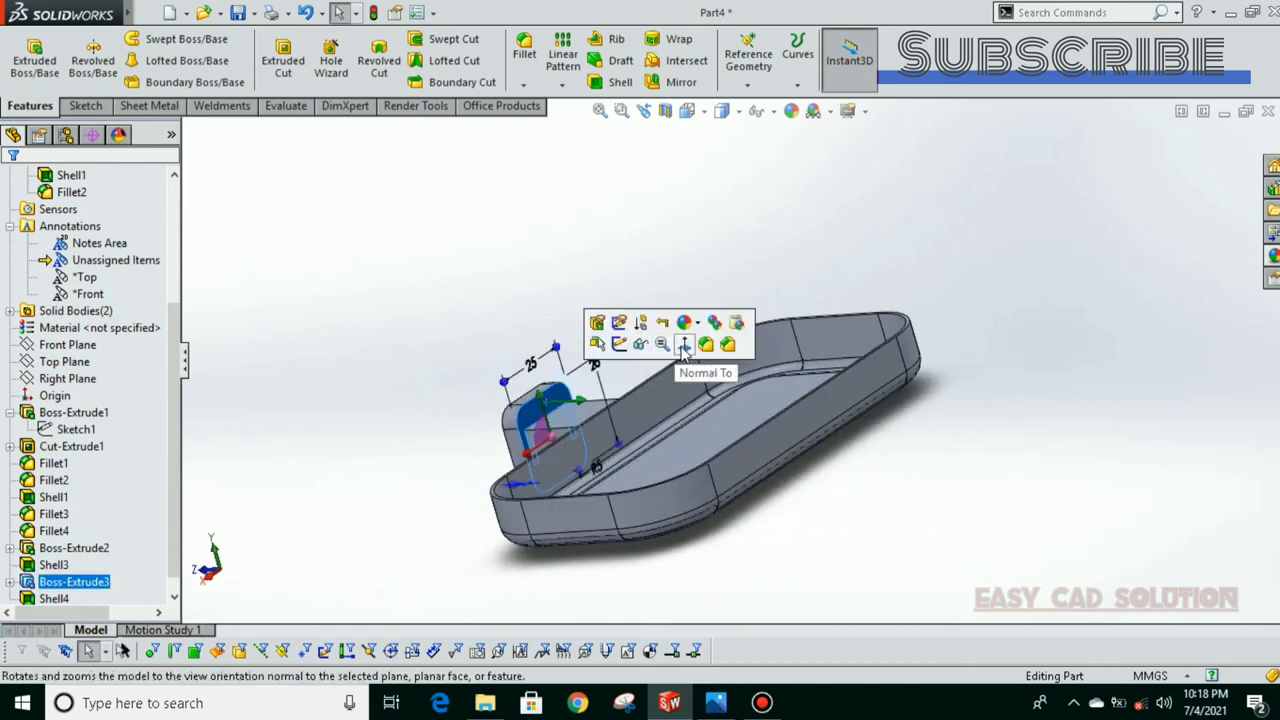
click(684, 344)
click(407, 295)
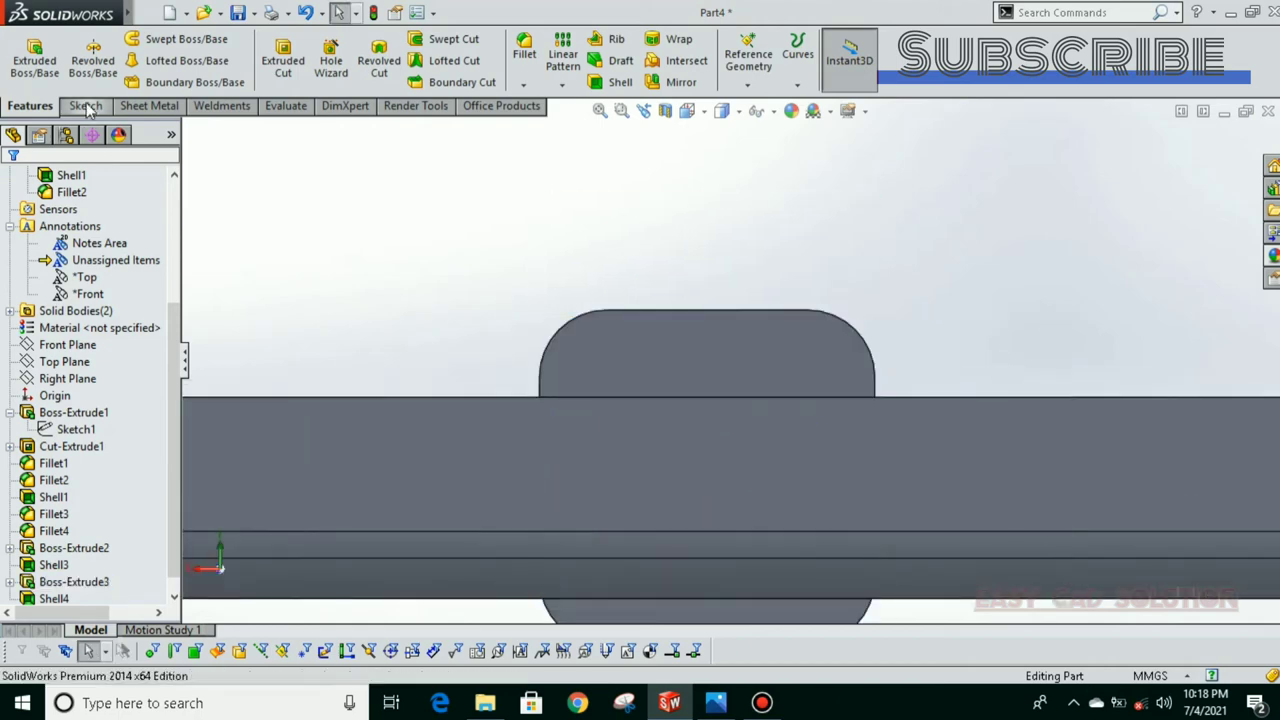
click(85, 105)
Step: Start a sketch on the bracket face and draw a short vertical line
click(608, 345)
click(25, 55)
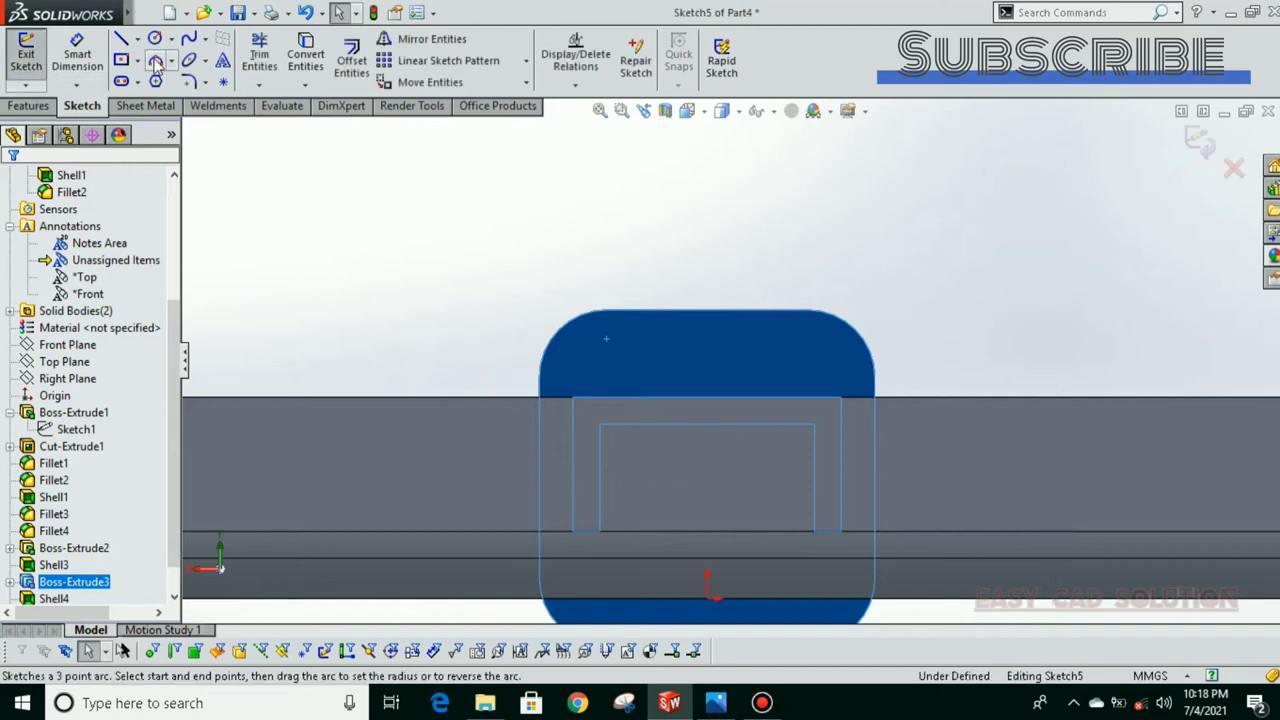
click(120, 40)
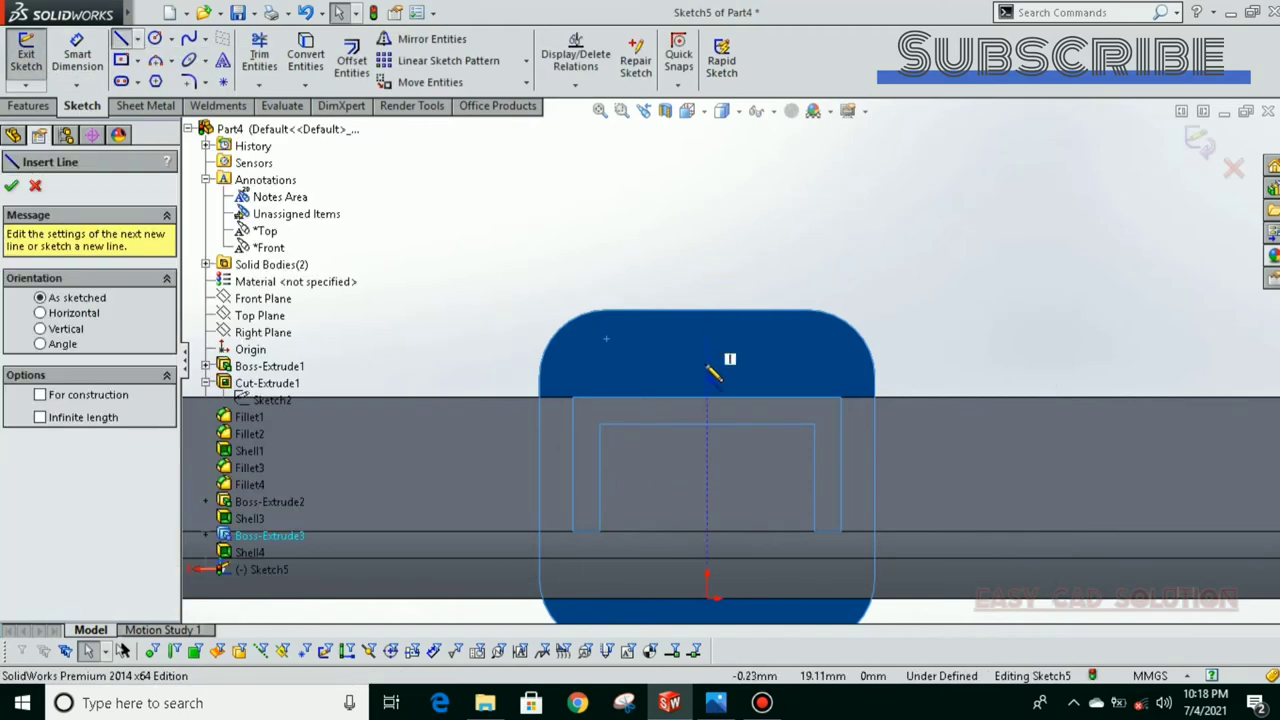
click(706, 308)
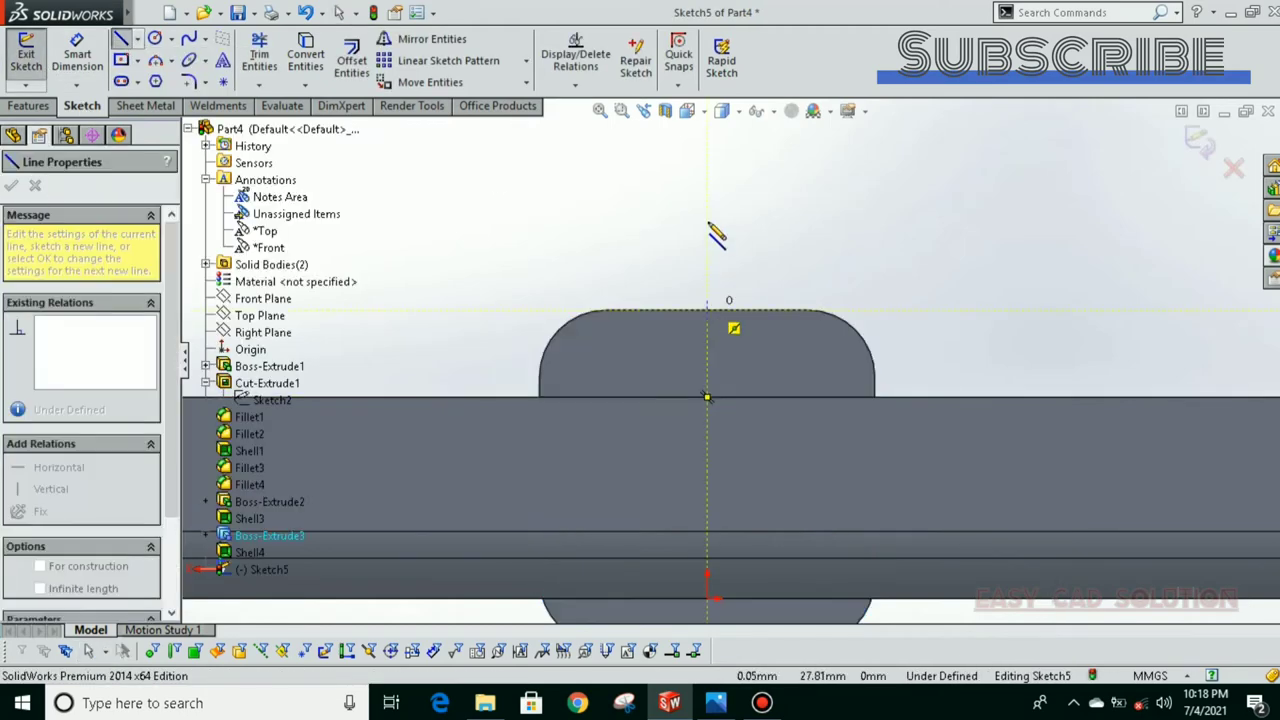
click(706, 397)
key(Escape)
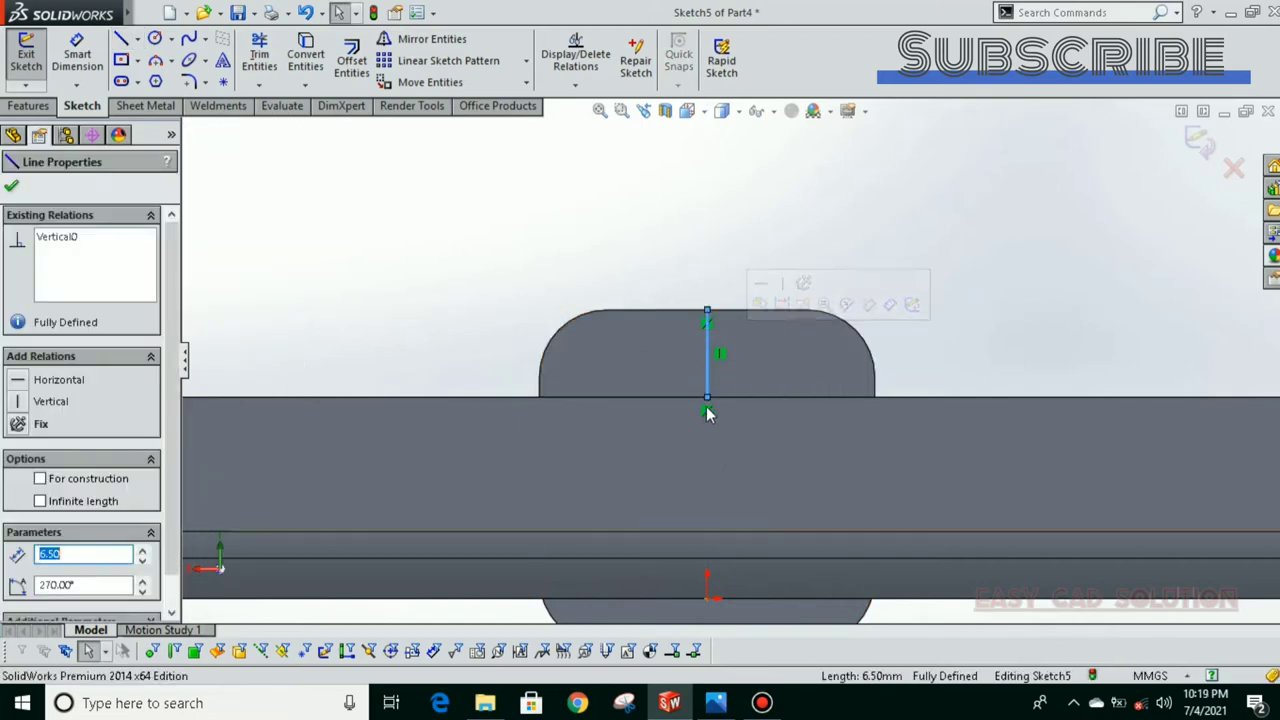
click(707, 413)
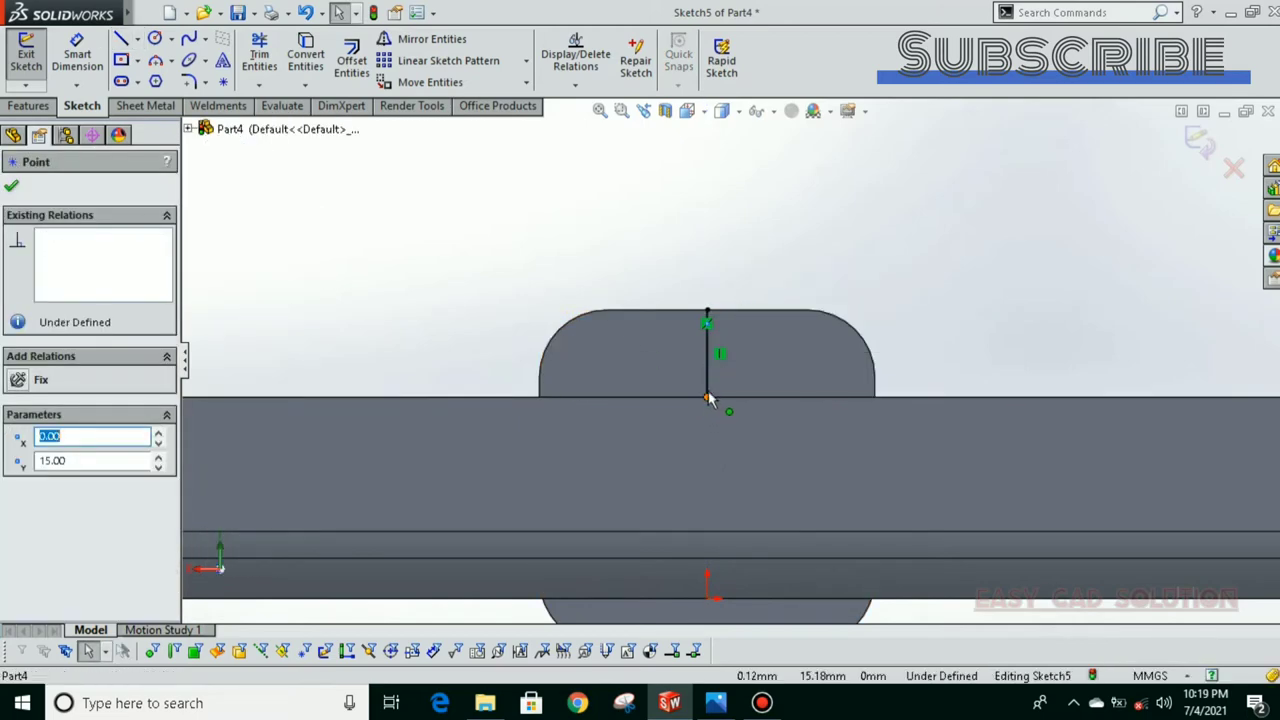
drag(705, 400, 707, 378)
key(Escape)
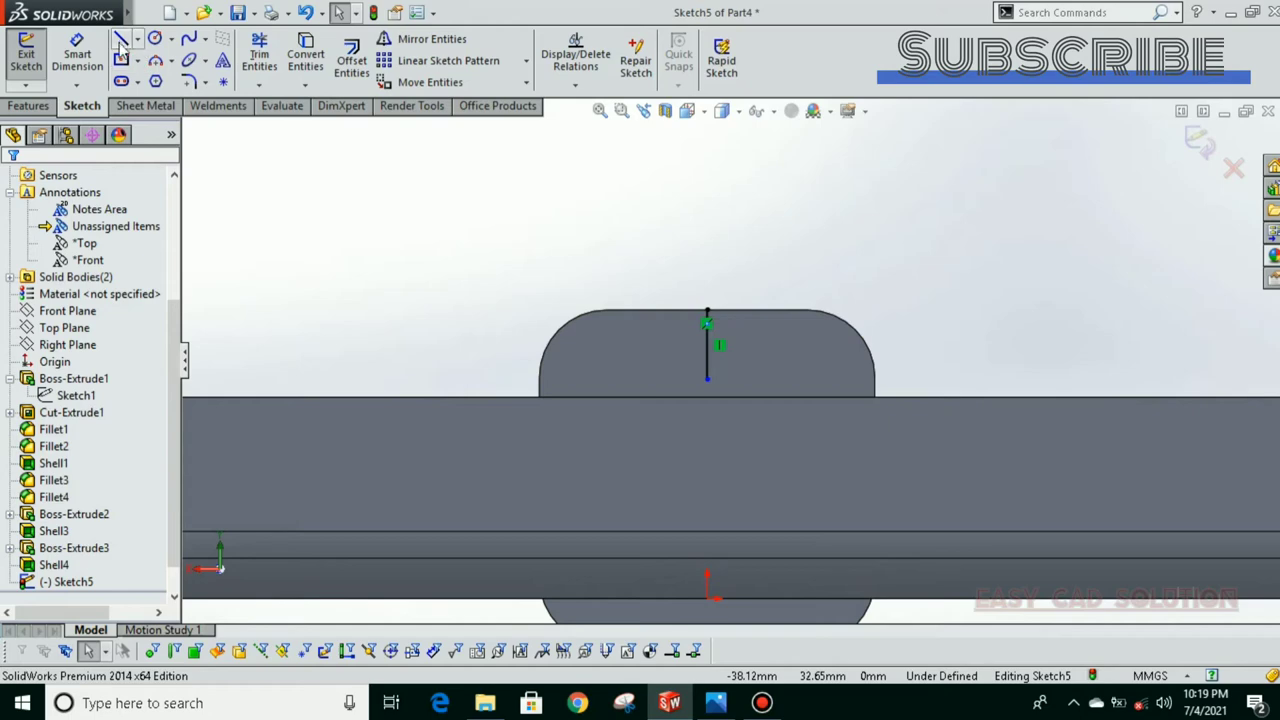
Step: Offset the vertical line bi-directionally by 4 mm
click(120, 40)
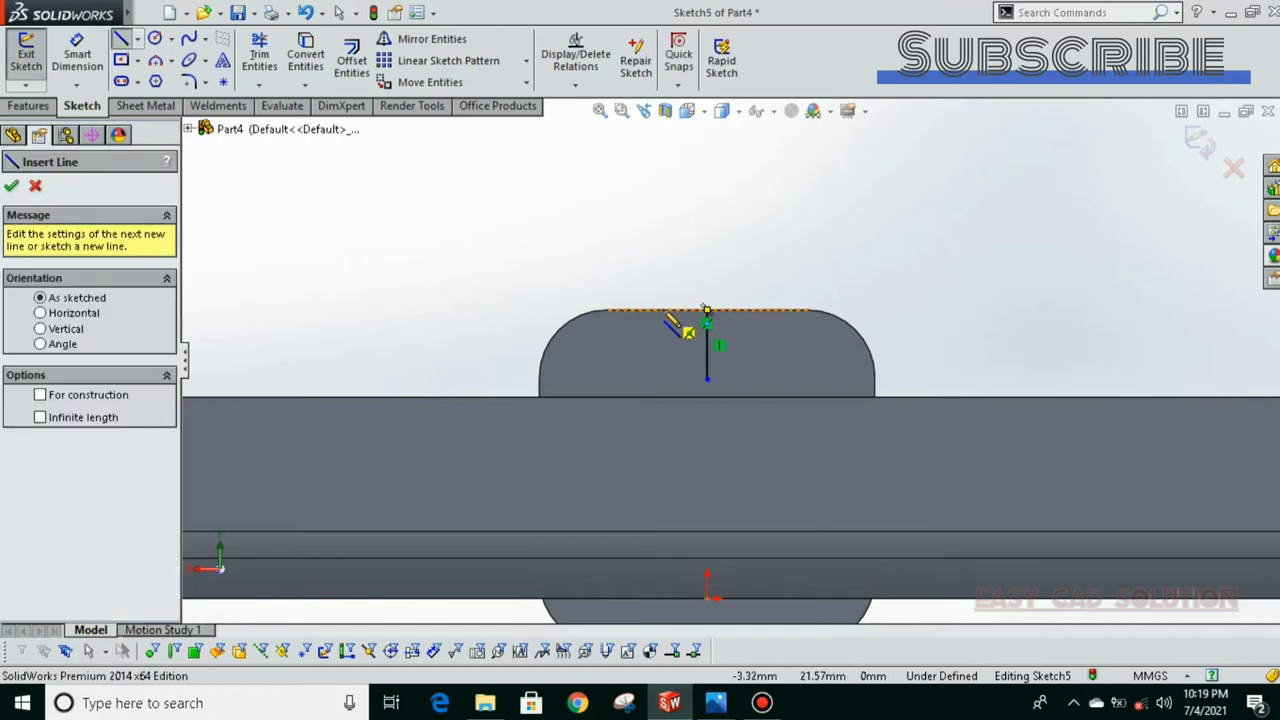
key(Escape)
click(707, 345)
click(352, 60)
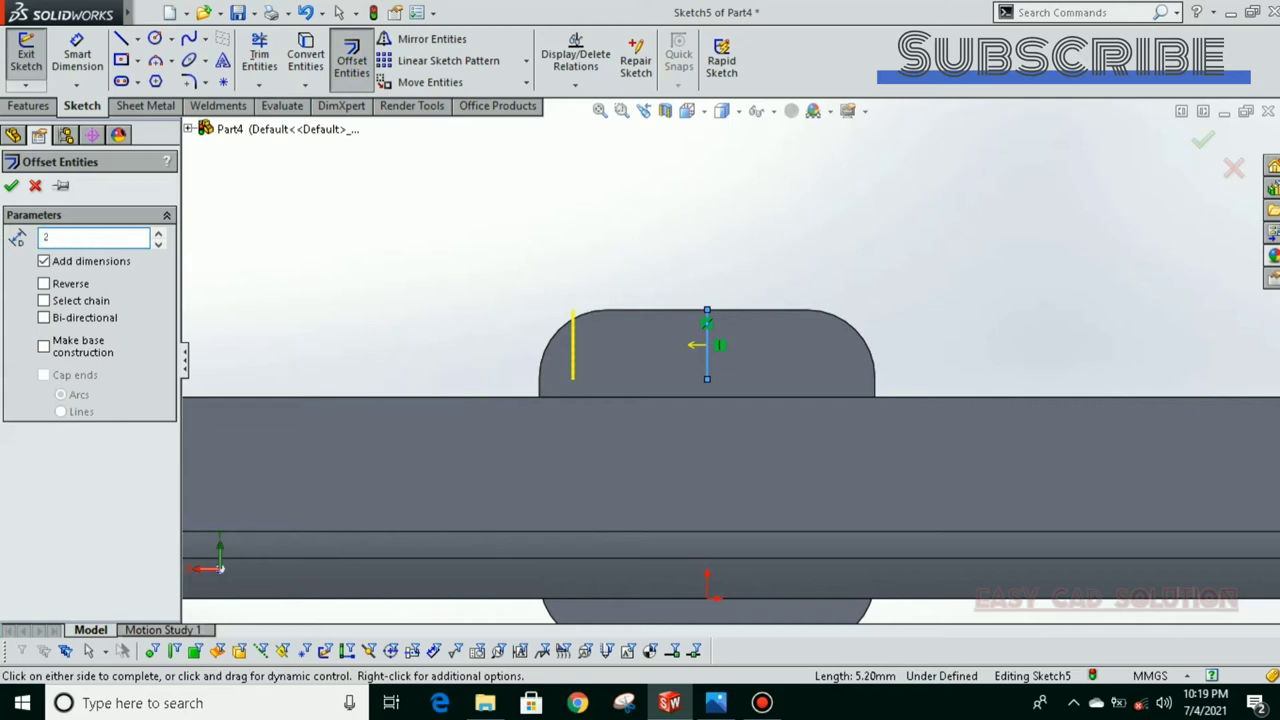
click(45, 318)
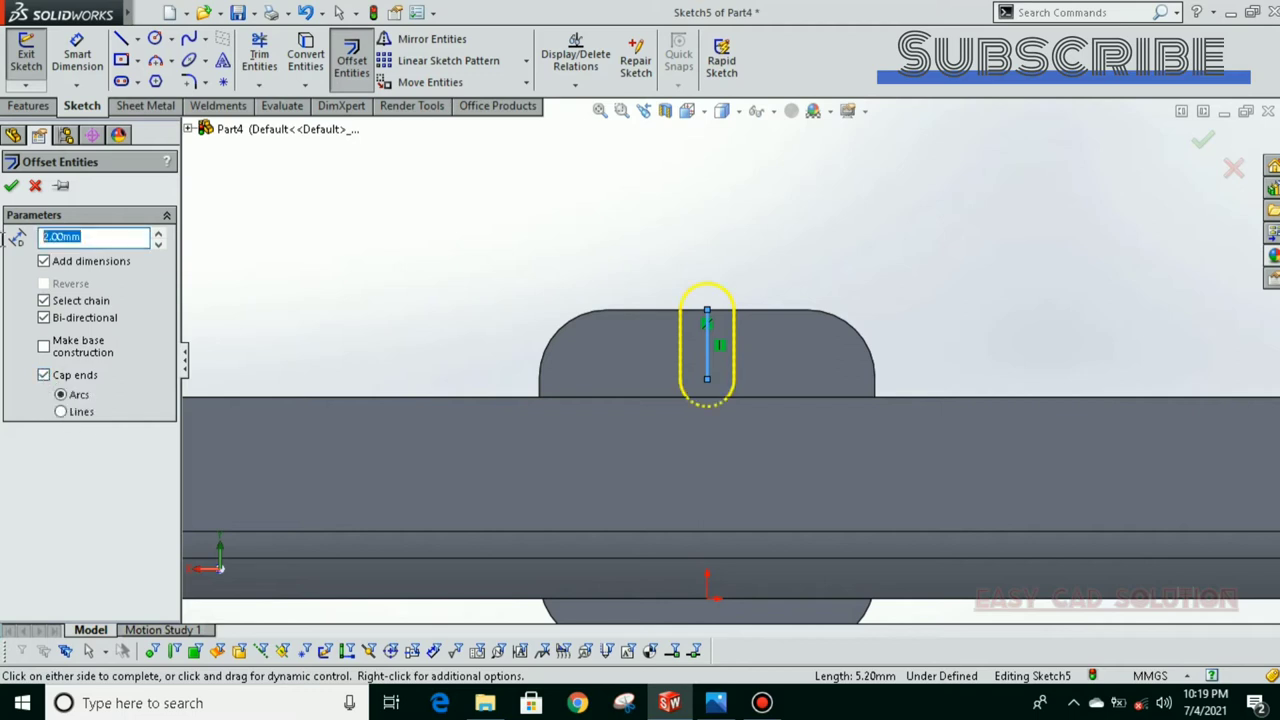
text(4)
key(Return)
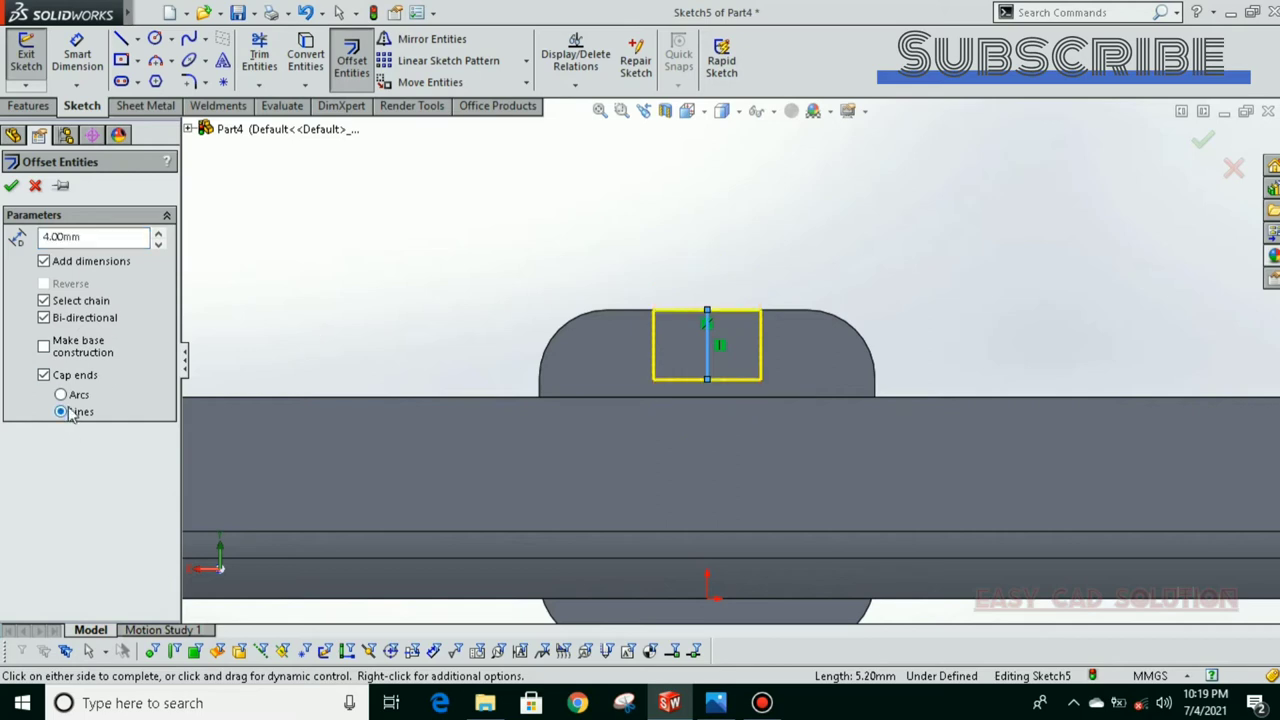
Step: Accept the offsets and delete the middle line, leaving two parallel lines
click(11, 187)
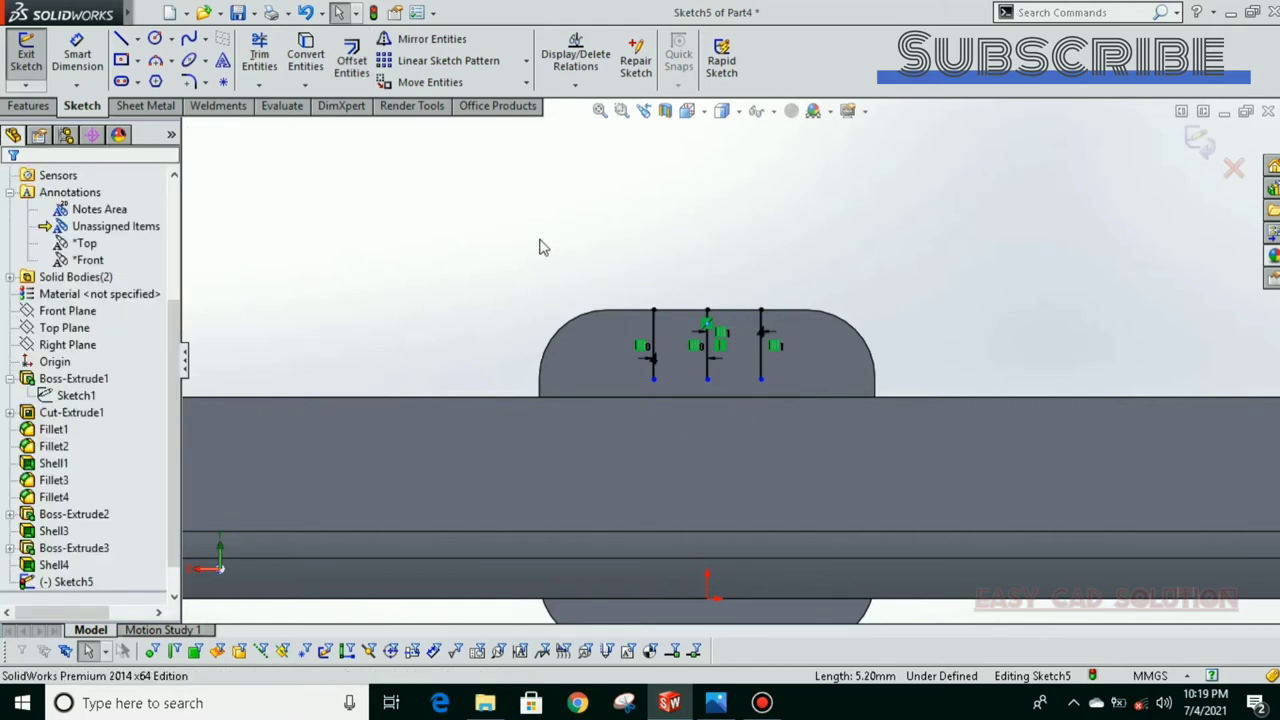
click(706, 383)
key(Delete)
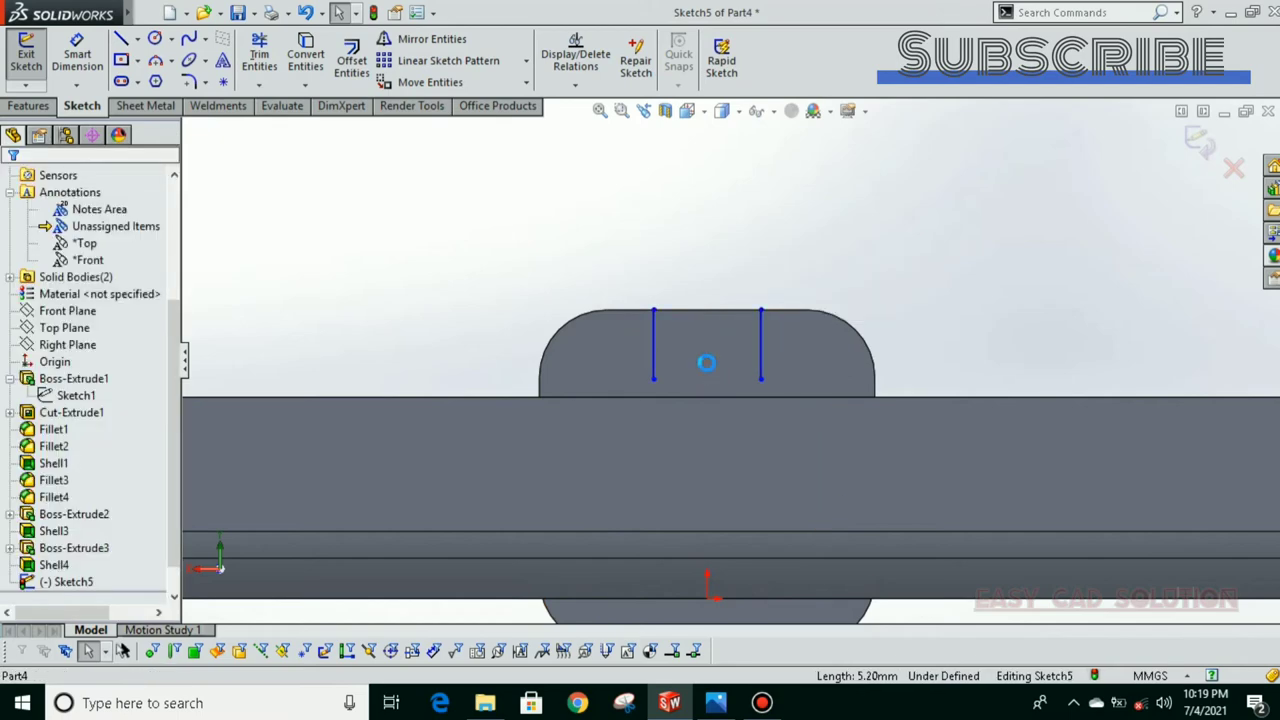
Step: Try an arc between the two lines' bottom ends, inspect it, then undo it
click(121, 39)
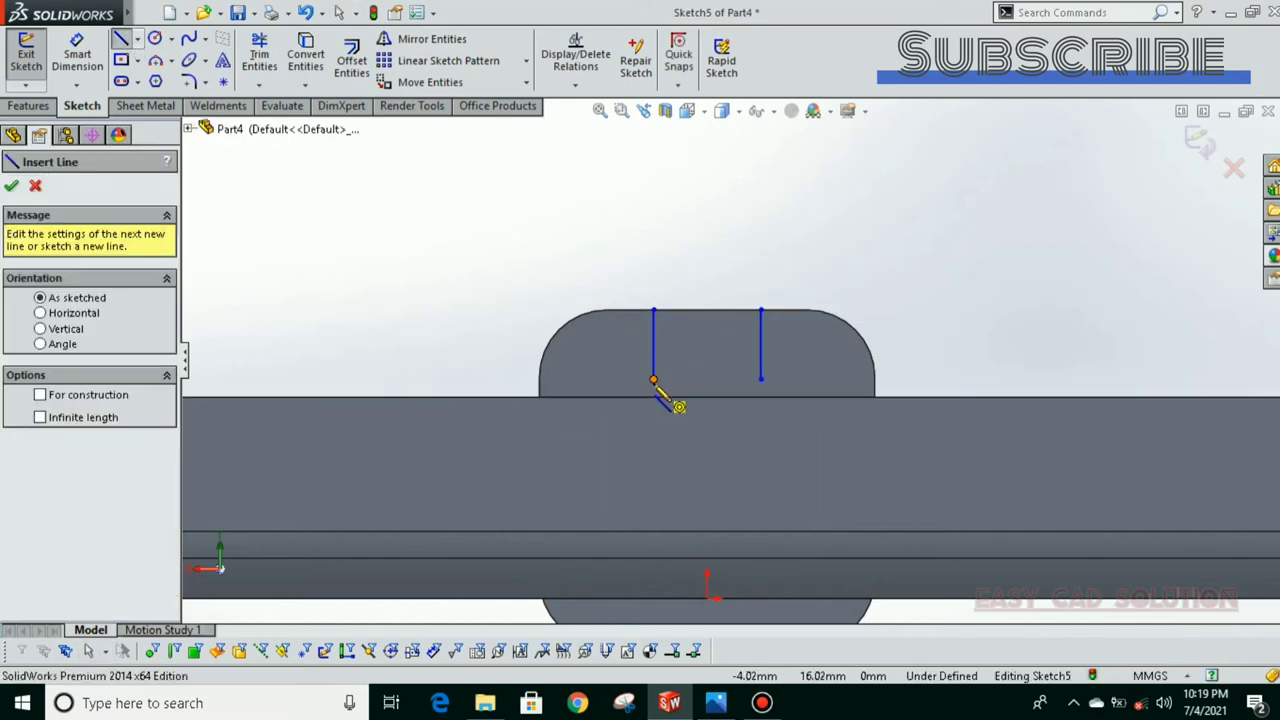
click(654, 380)
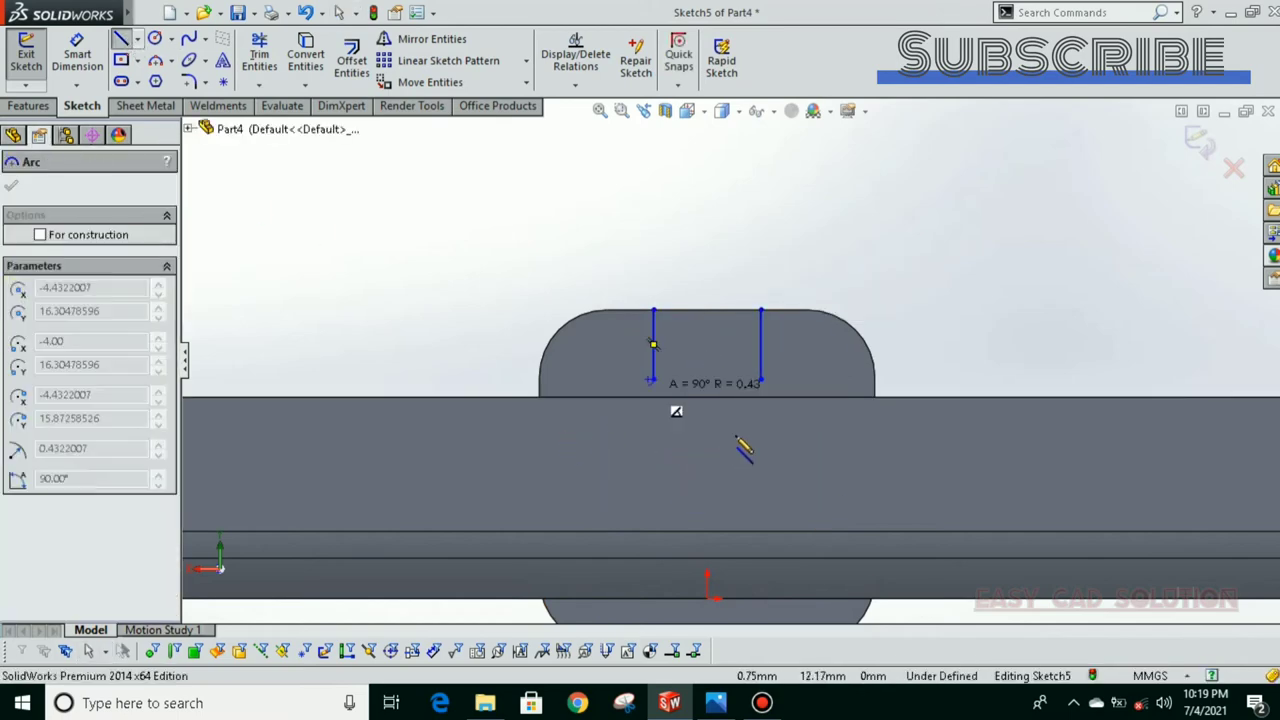
click(762, 382)
mouse_move(614, 449)
middle_down()
mouse_move(737, 503)
mouse_move(651, 220)
middle_up()
scroll(651, 220, up, 2)
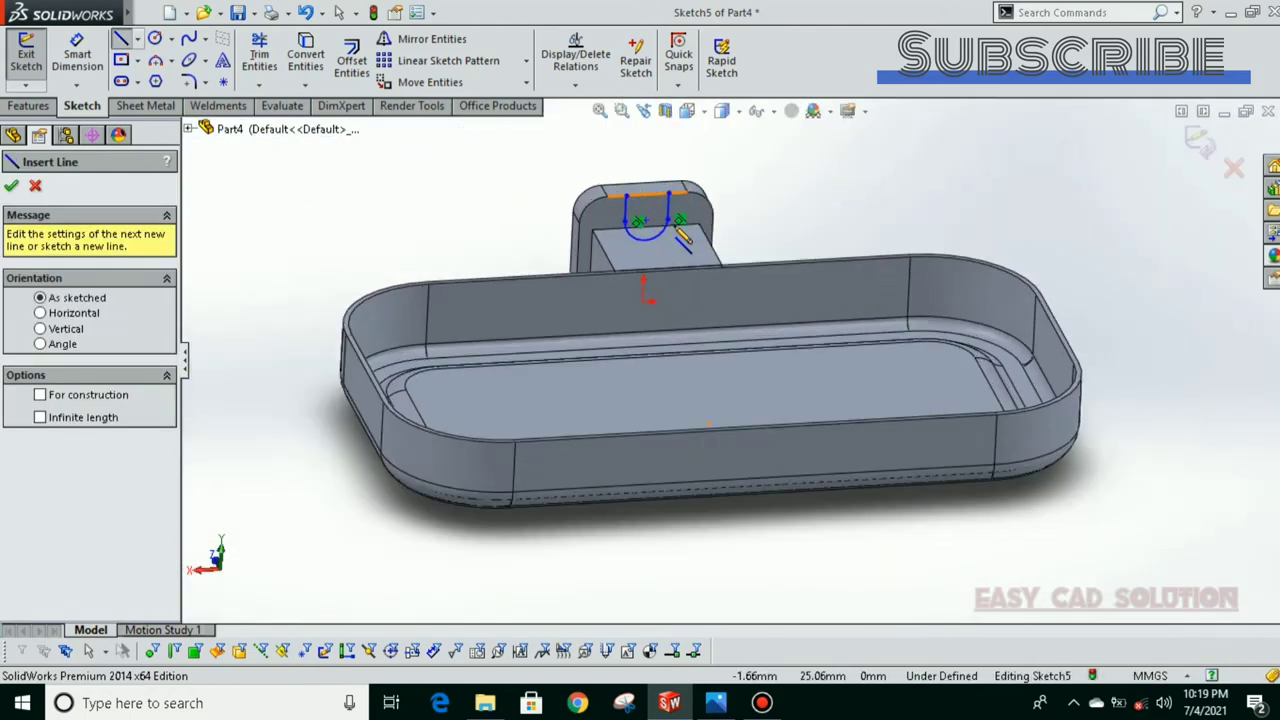
scroll(651, 260, down, 5)
scroll(651, 272, up, 2)
key(Escape)
mouse_move(555, 339)
mouse_down()
mouse_move(554, 263)
mouse_move(555, 337)
mouse_up()
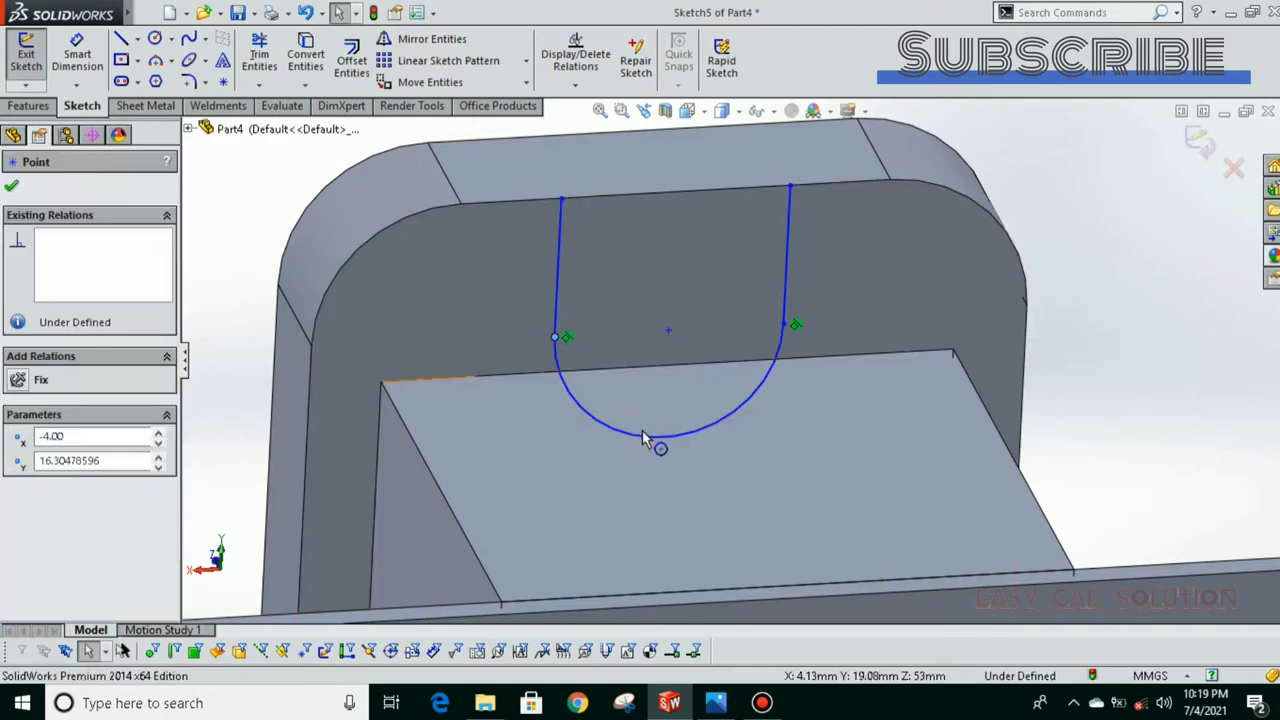
drag(644, 437, 649, 378)
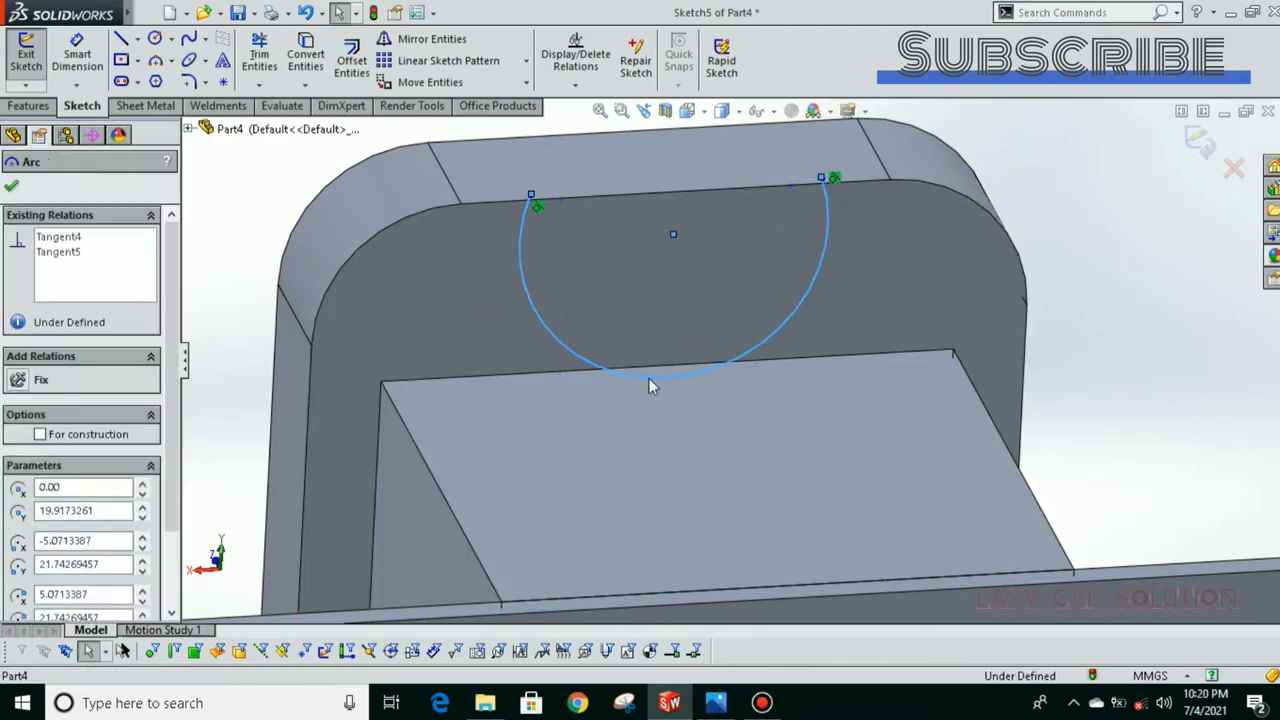
key(ctrl+z)
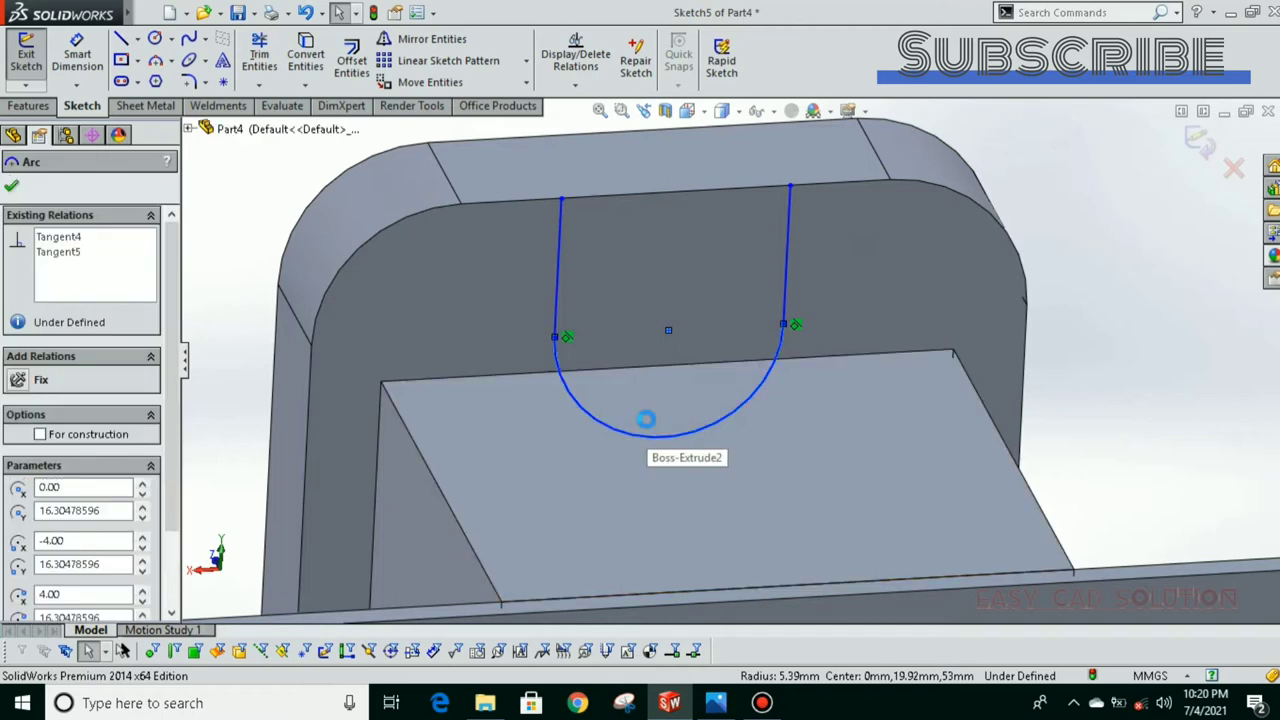
key(ctrl+z)
Step: Join the lines' bottom and top ends with horizontal lines to close a rectangle
key(l)
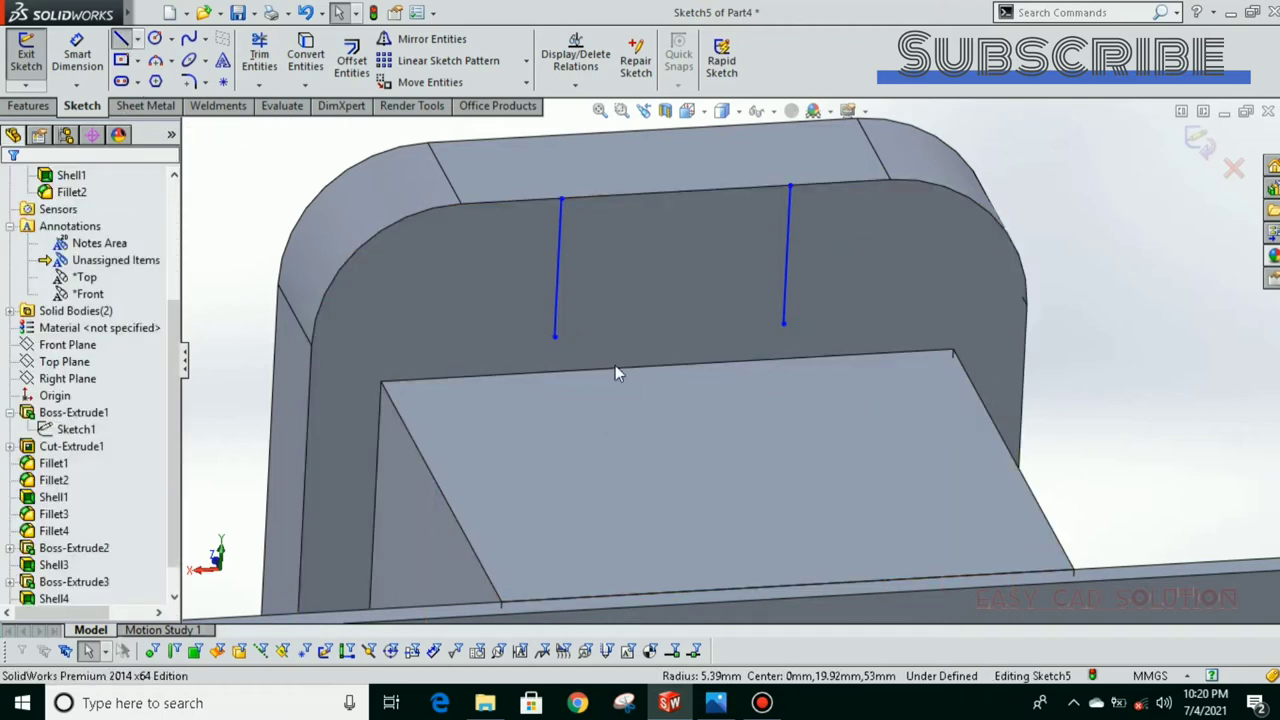
drag(556, 337, 784, 323)
key(Escape)
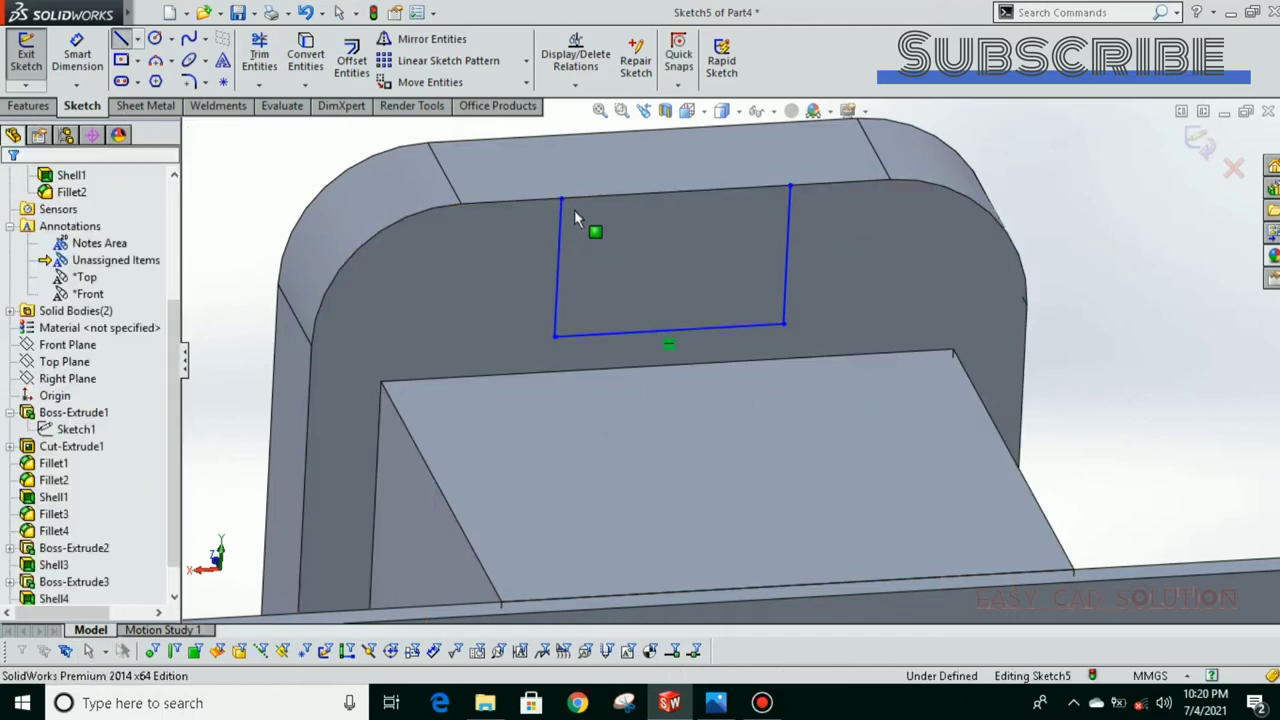
click(560, 199)
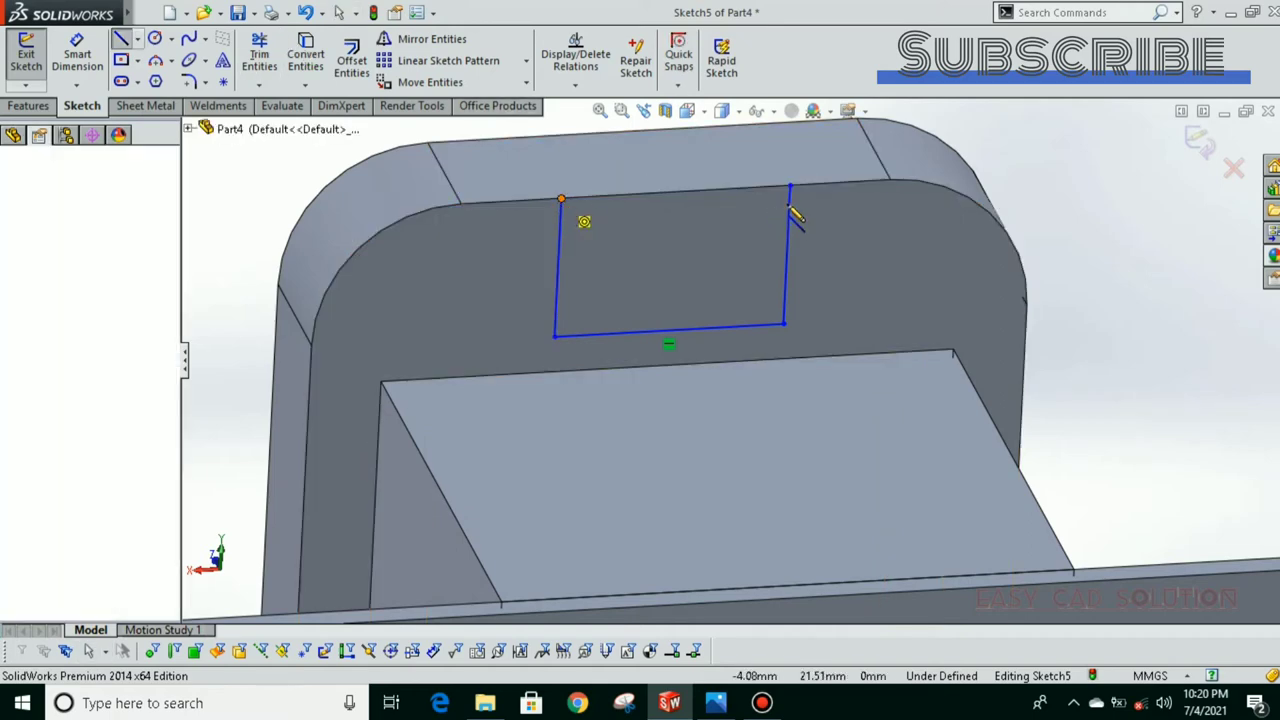
click(786, 189)
key(Escape)
scroll(660, 250, up, 2)
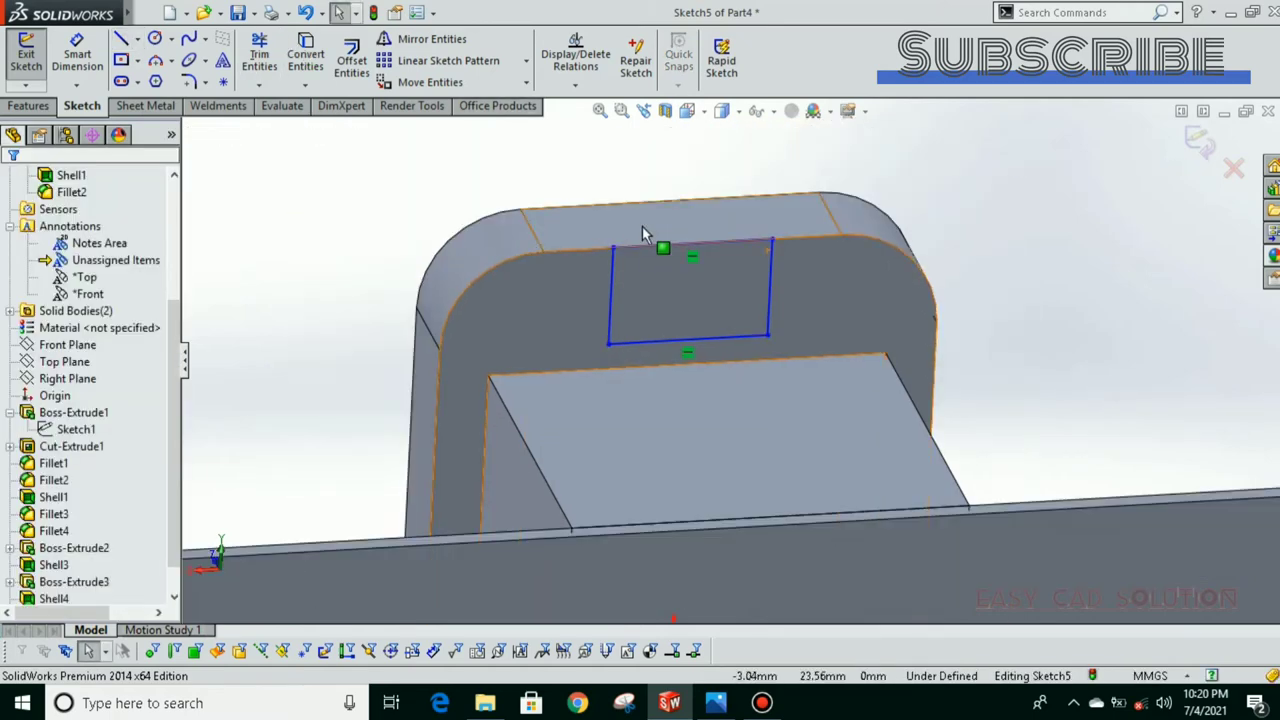
Step: Make a Through All extruded cut from the rectangle, then undo the cut
click(28, 105)
click(283, 60)
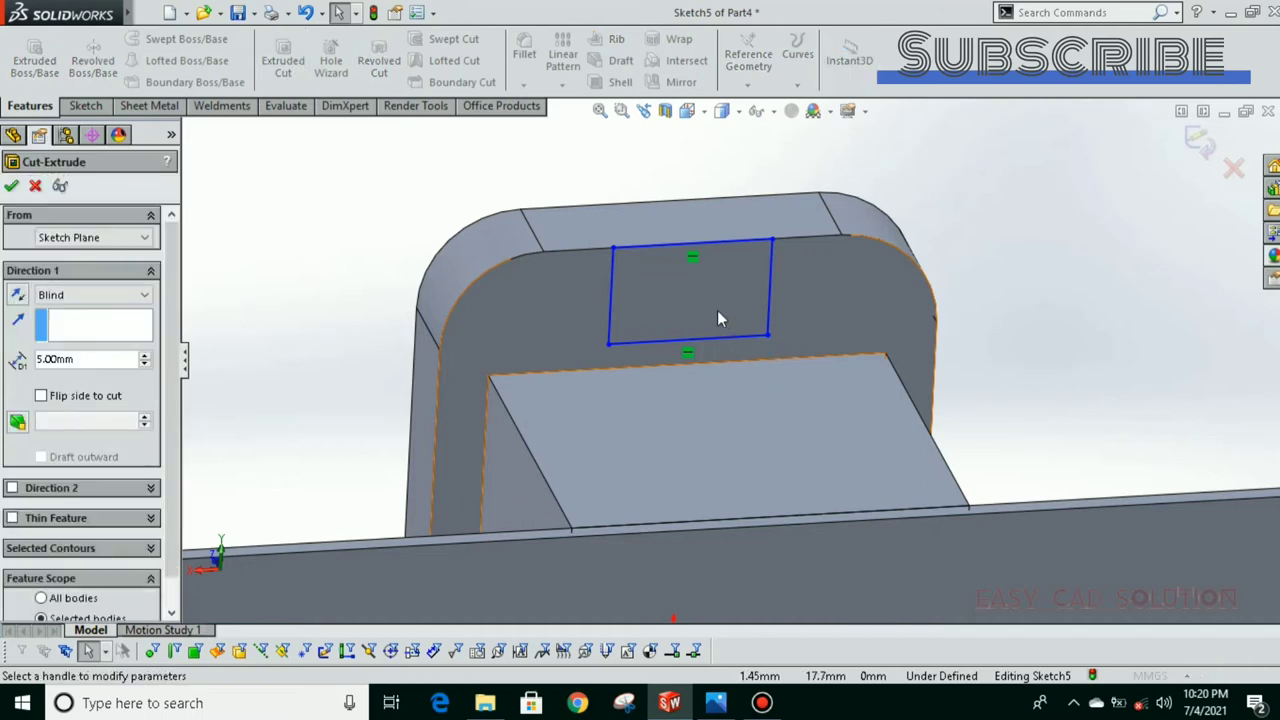
click(93, 295)
click(104, 333)
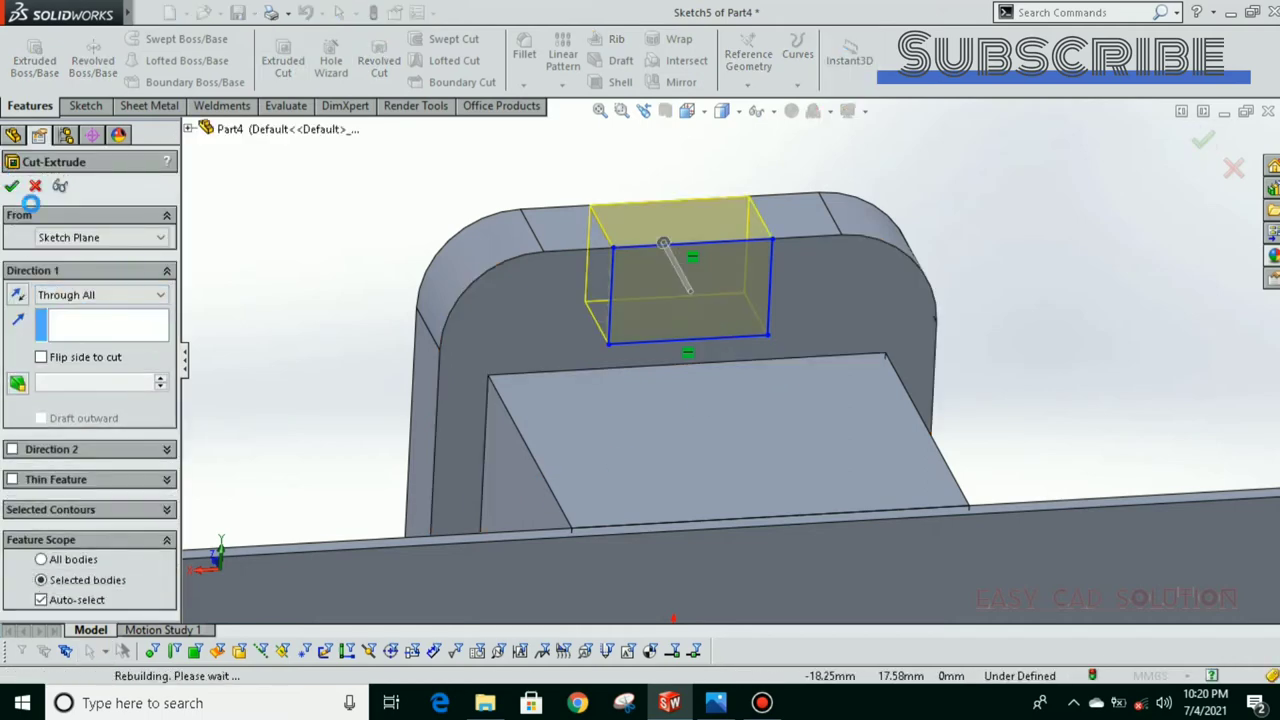
key(Return)
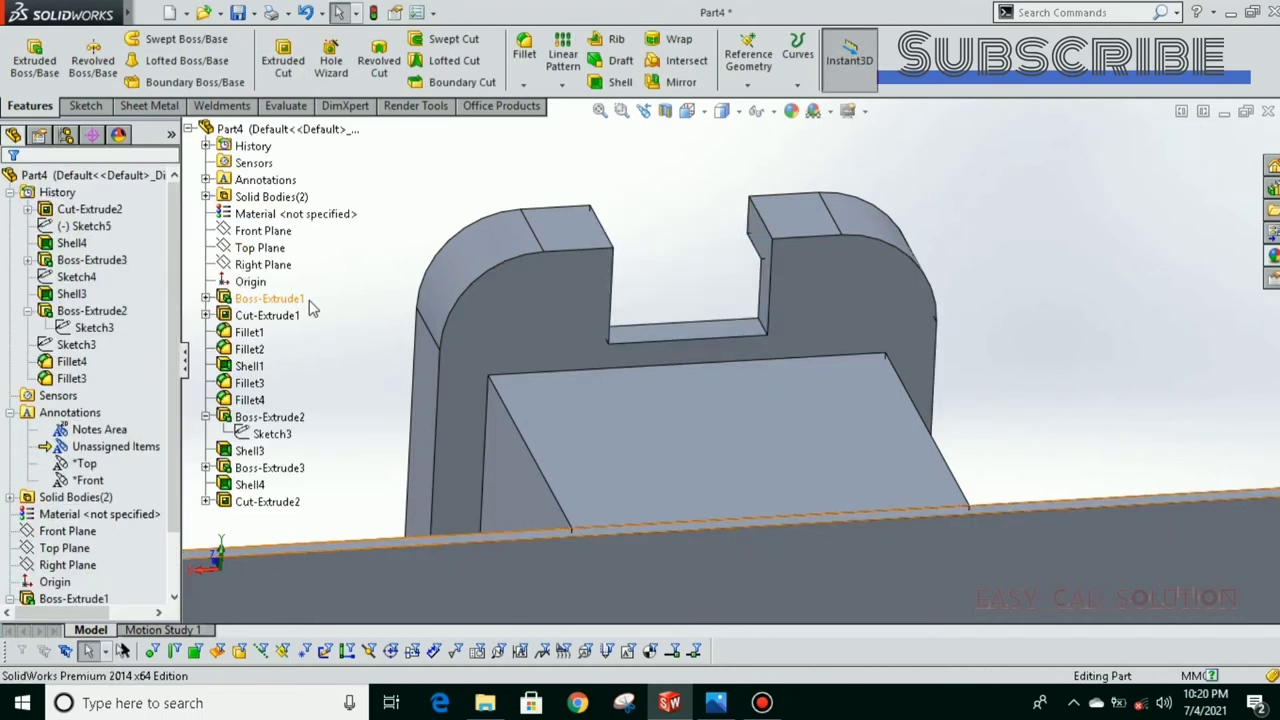
key(ctrl+z)
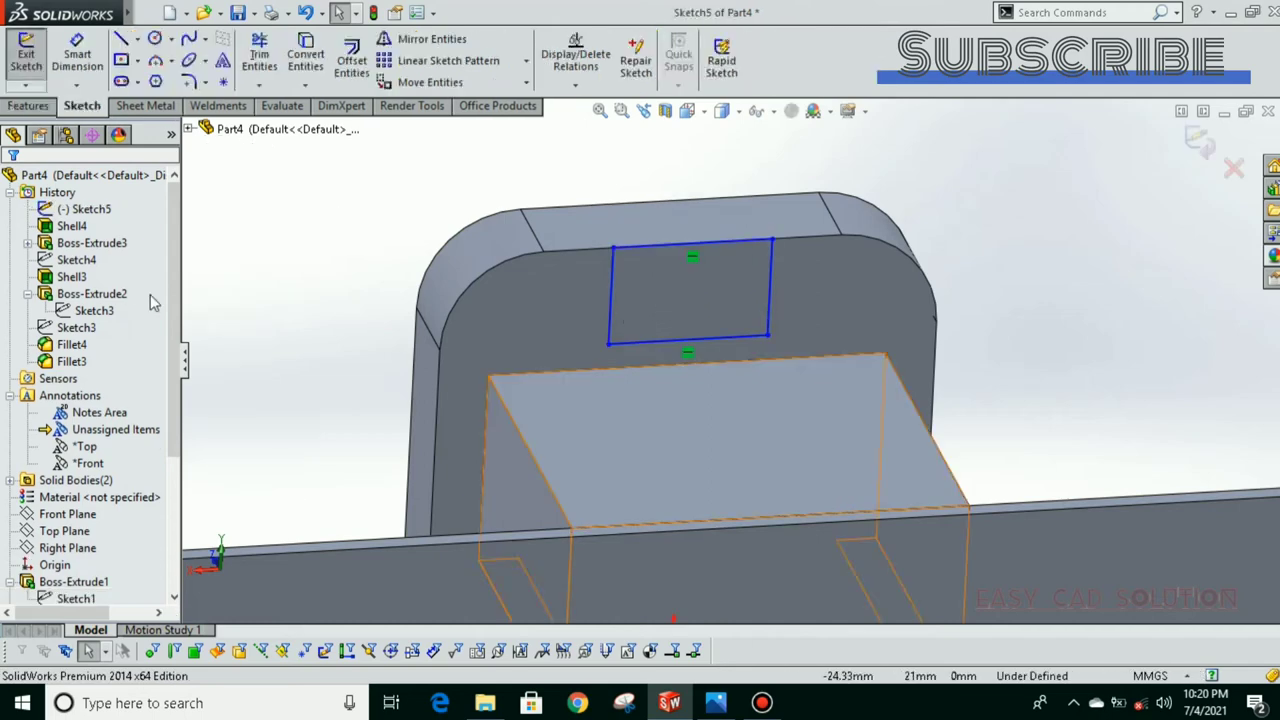
click(763, 703)
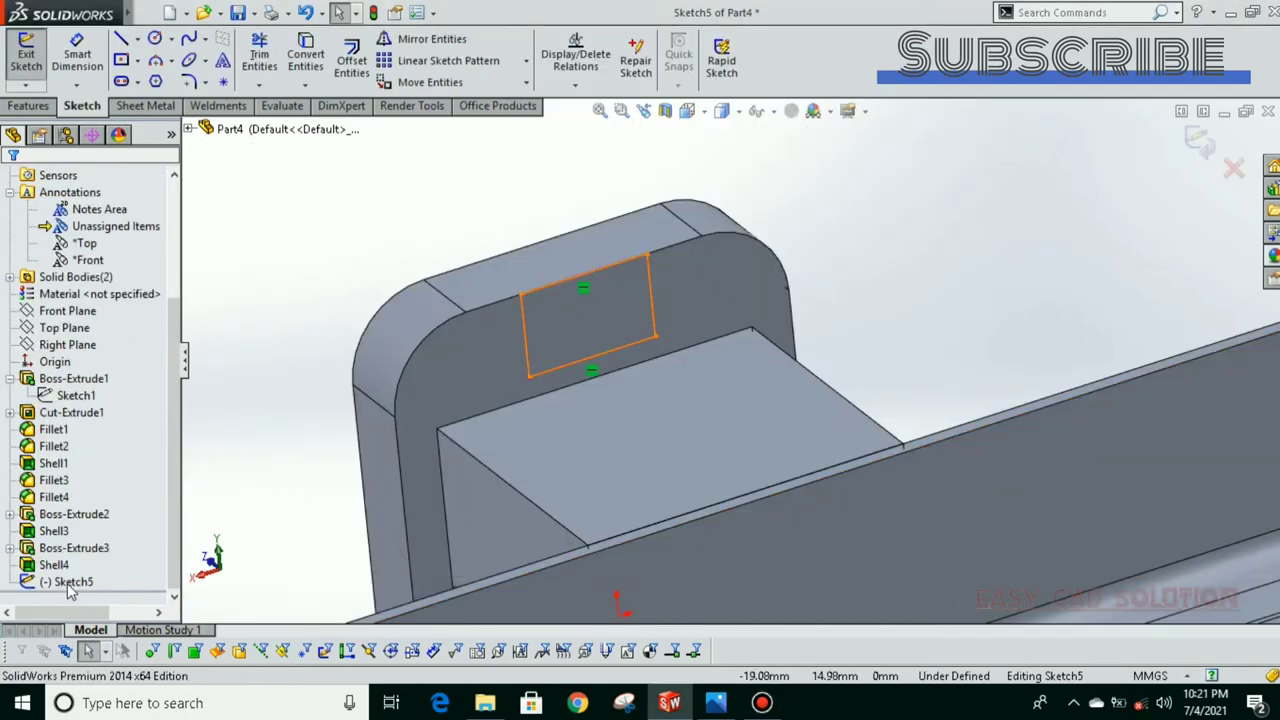
Step: Roll the model back before Shell4 and delete the Shell4 feature
middle_drag(310, 421, 423, 470)
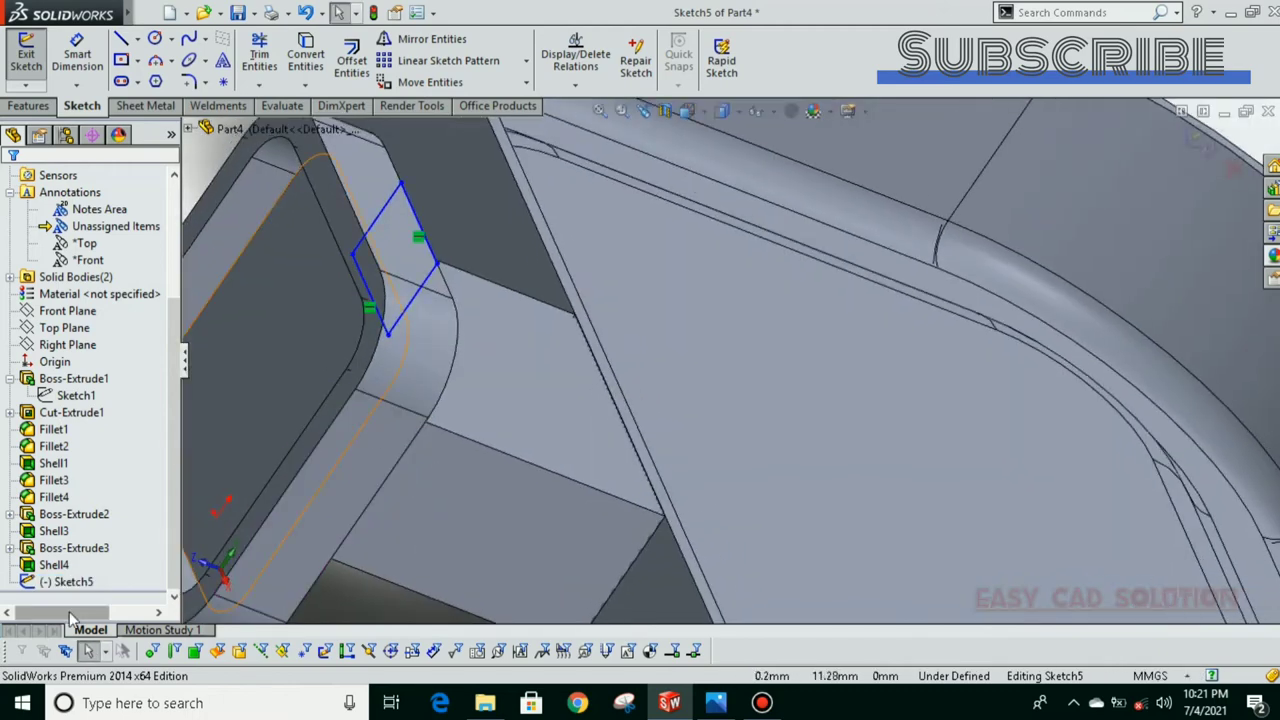
click(60, 580)
click(54, 566)
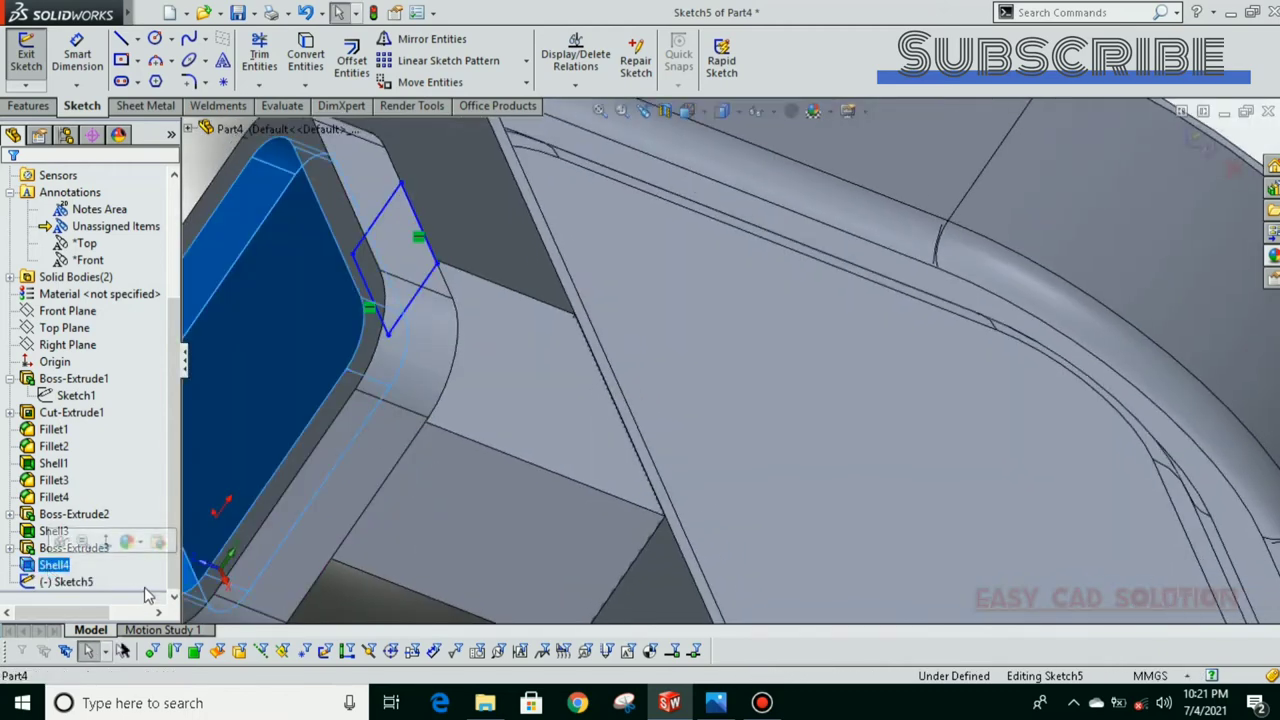
click(1200, 143)
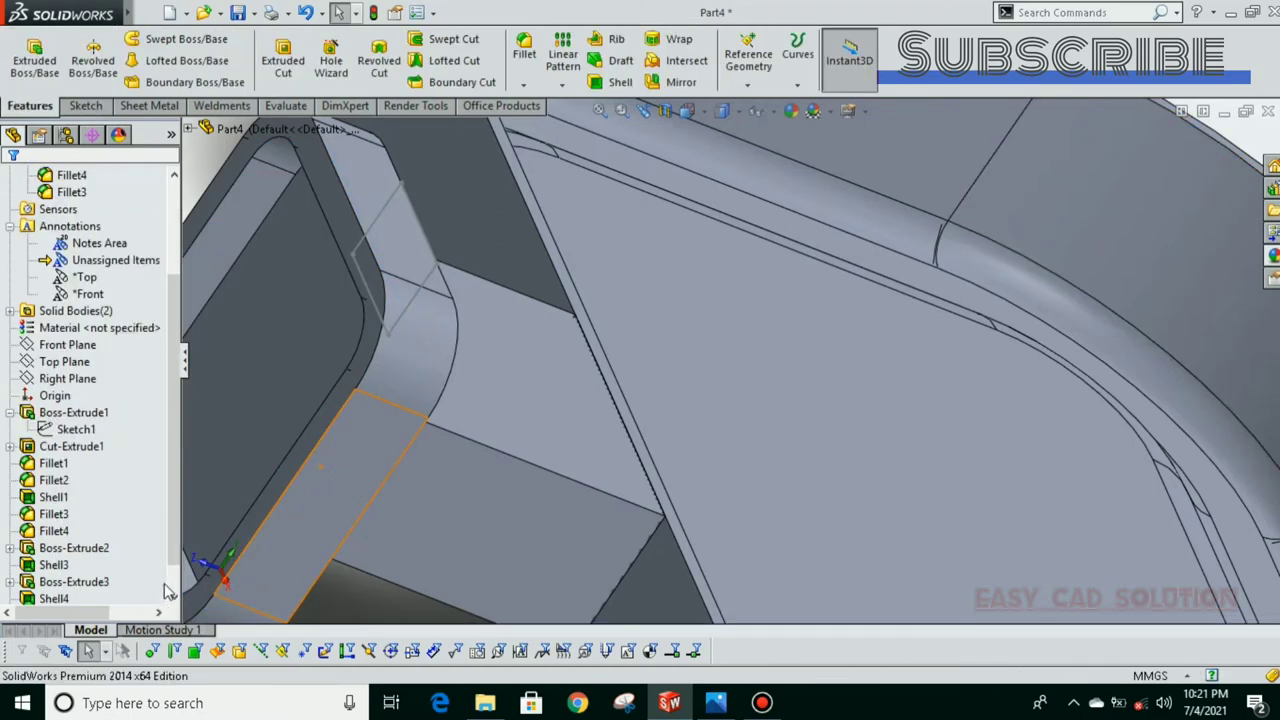
scroll(168, 591, down, 1)
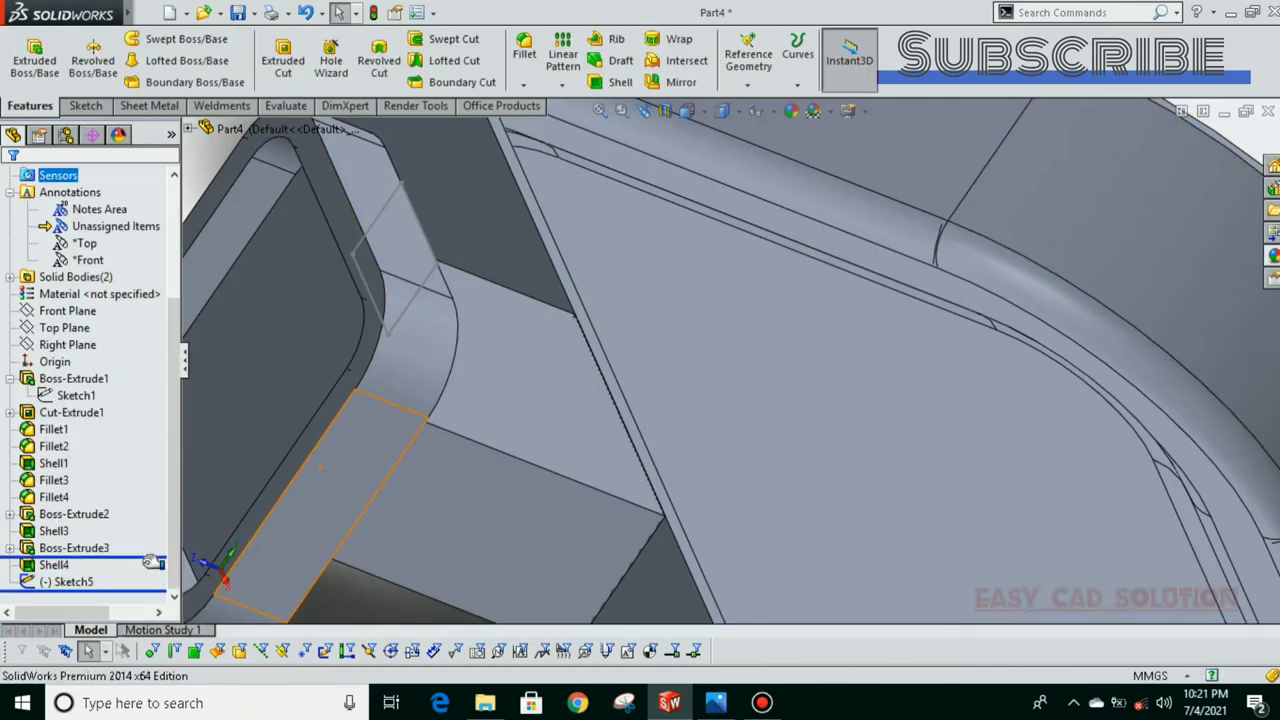
drag(150, 563, 112, 584)
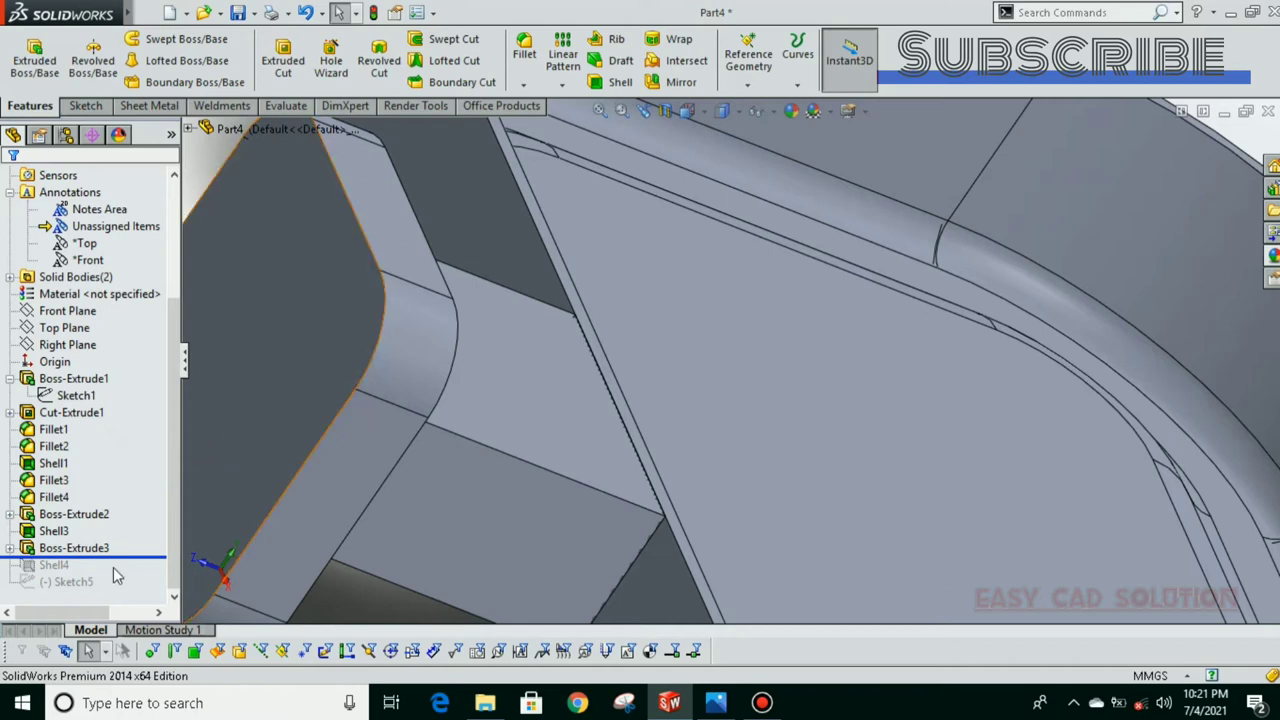
right_click(53, 565)
click(100, 497)
click(477, 244)
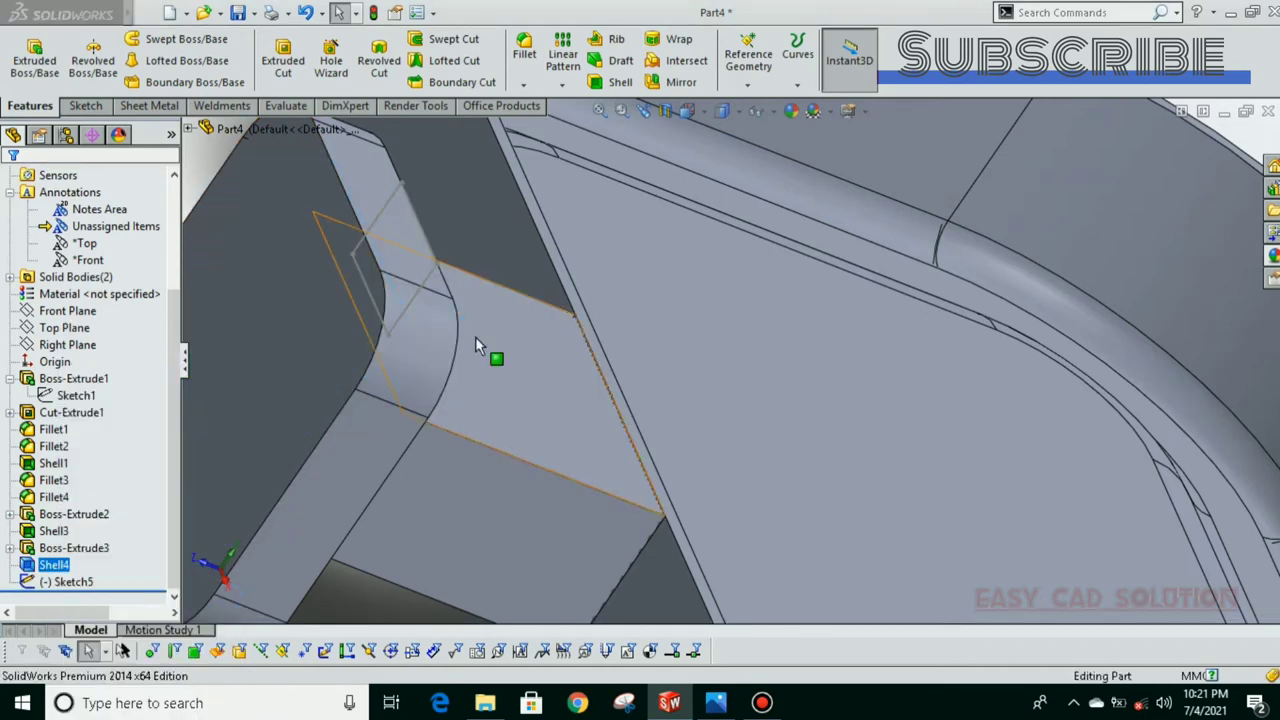
Step: Reopen Sketch5, the small rectangle on the bracket top, for editing
mouse_move(475, 336)
middle_down()
mouse_move(449, 436)
mouse_move(418, 337)
middle_up()
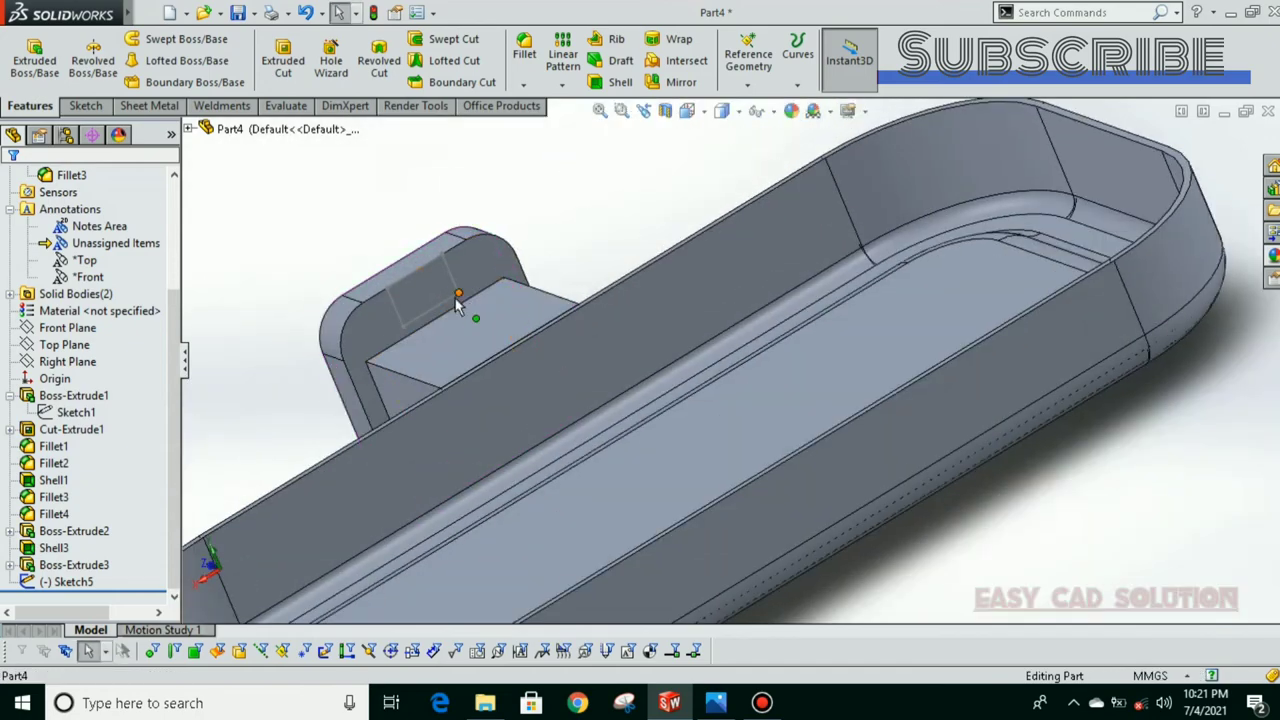
click(455, 305)
click(503, 215)
Step: Extrude-cut the small rectangle 3 mm deep (Blind) into the bracket top
scroll(419, 280, up, 3)
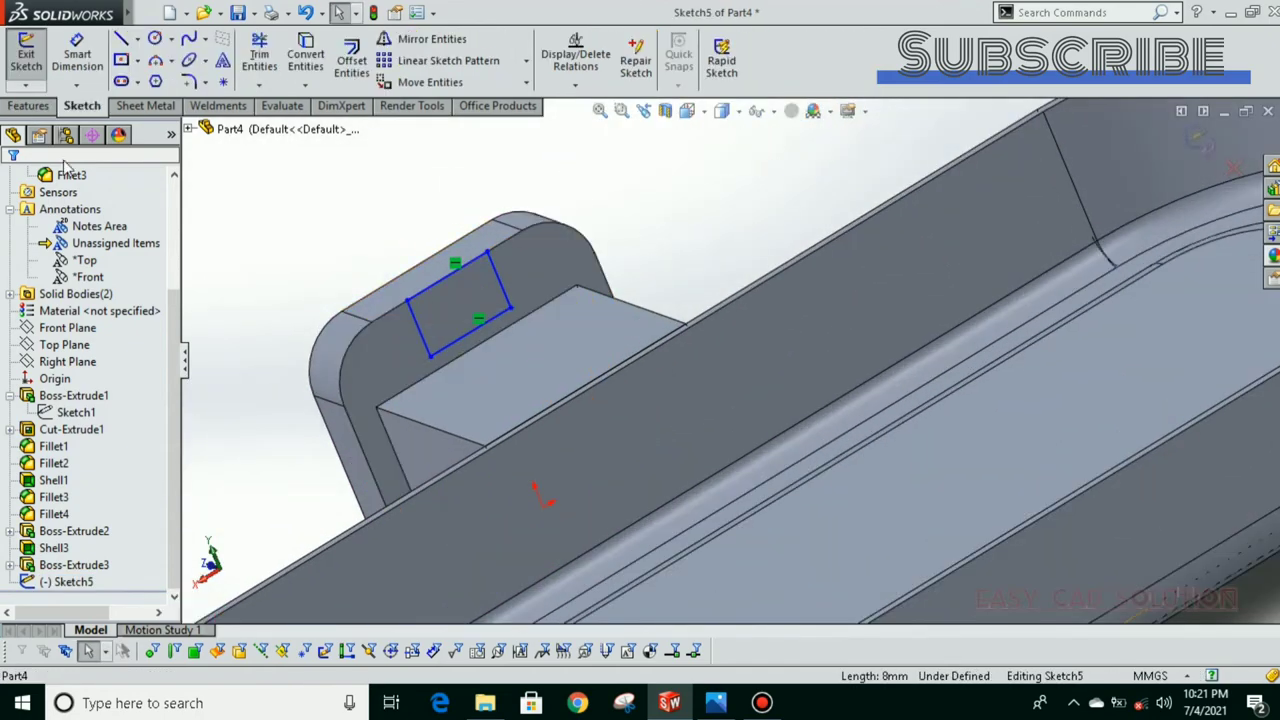
click(28, 105)
click(283, 60)
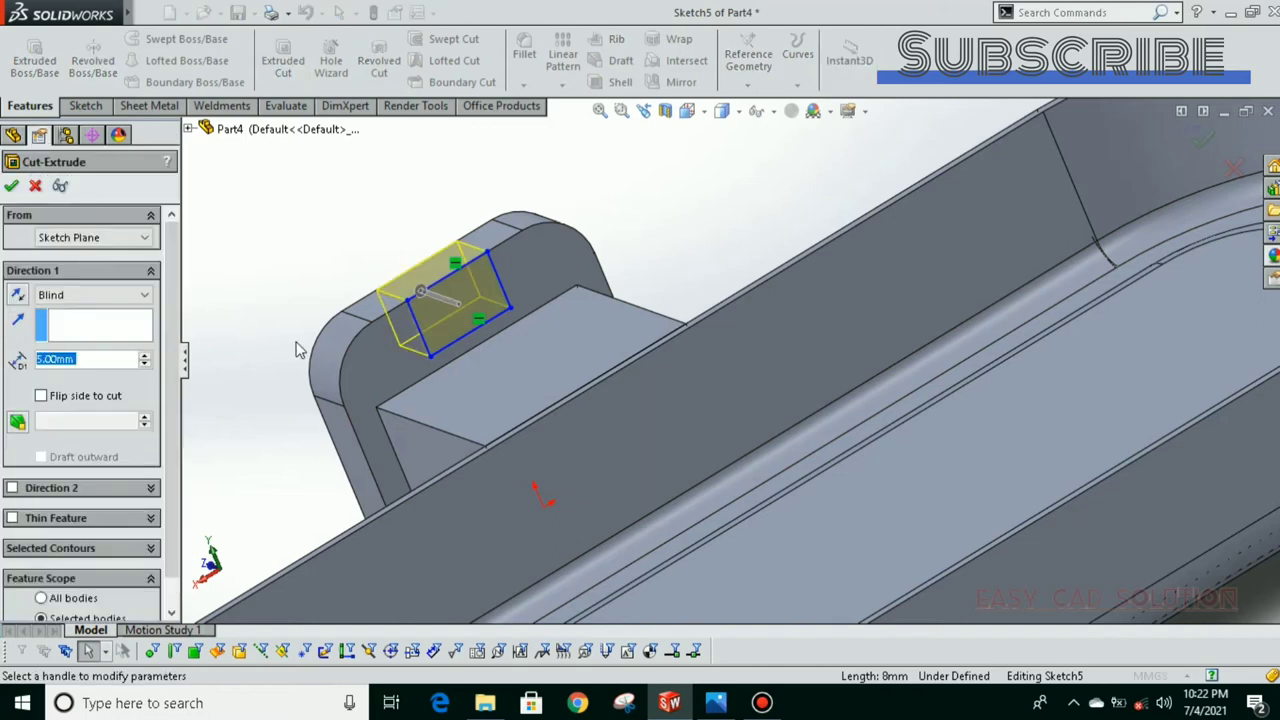
middle_drag(387, 393, 248, 418)
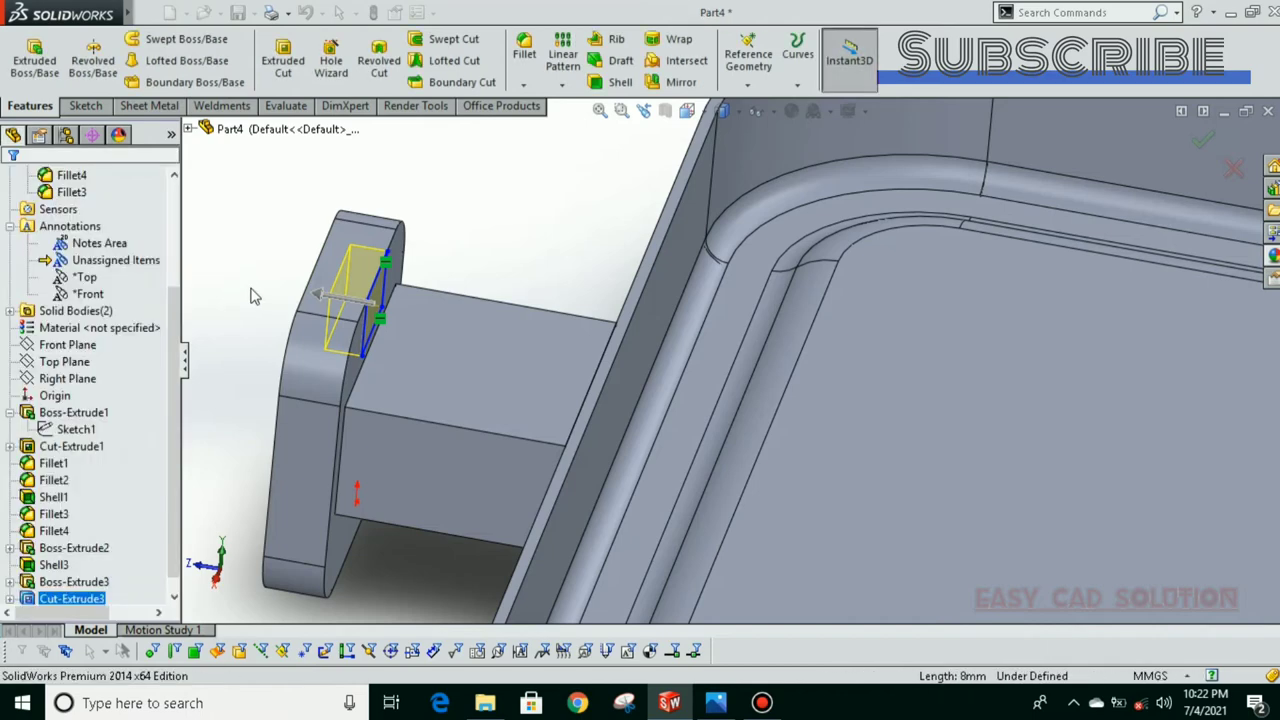
middle_drag(260, 306, 481, 330)
Step: Sketch a circle centred in the notch face and dimension its diameter to 4 mm
click(481, 330)
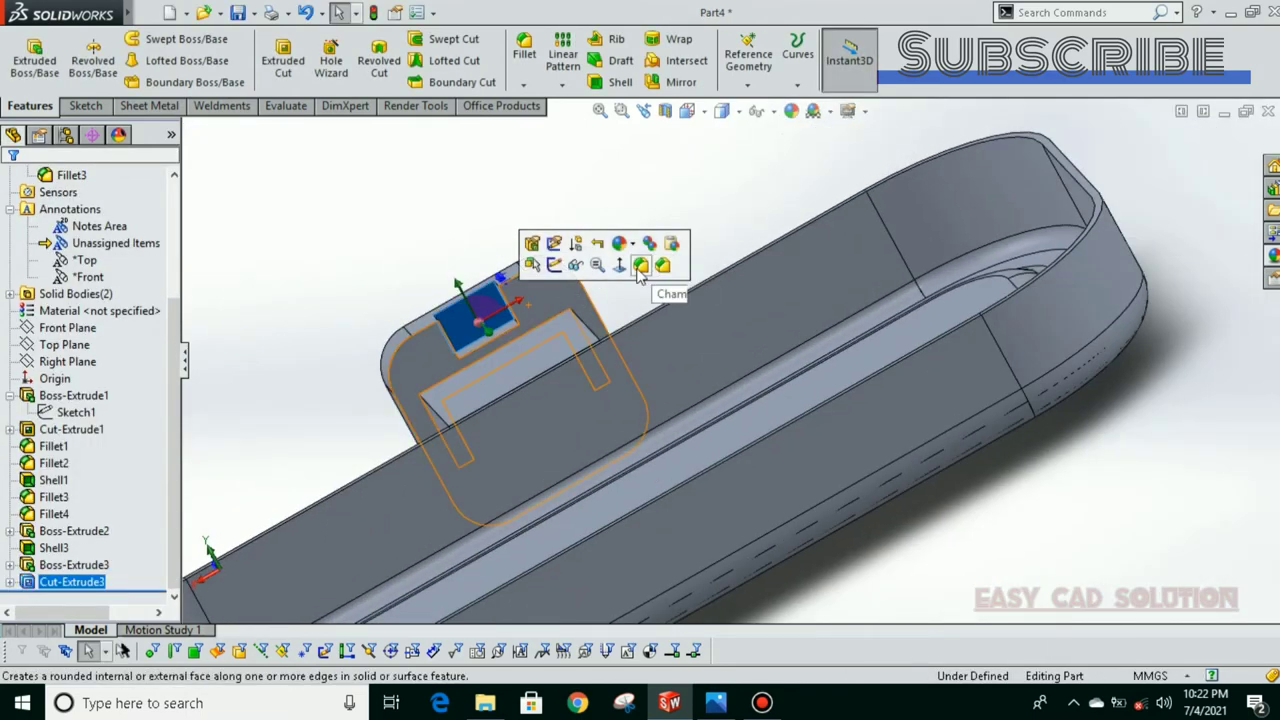
click(609, 270)
click(96, 107)
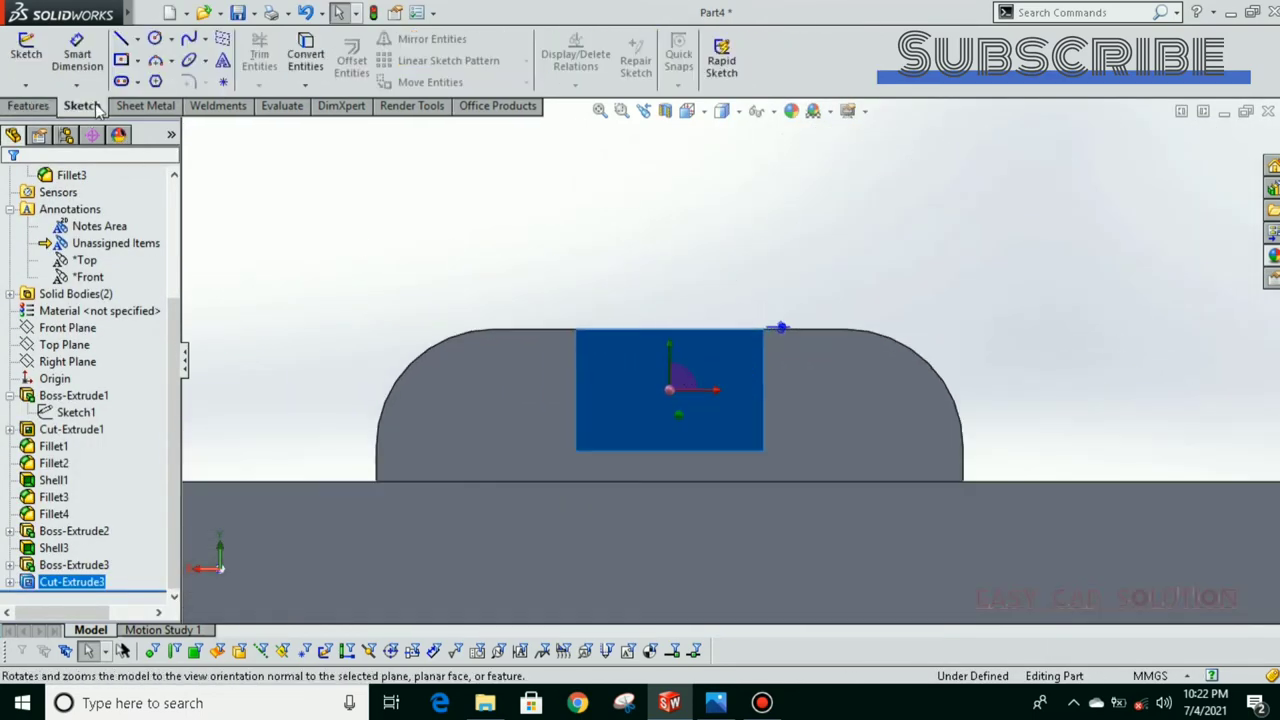
click(30, 55)
click(155, 38)
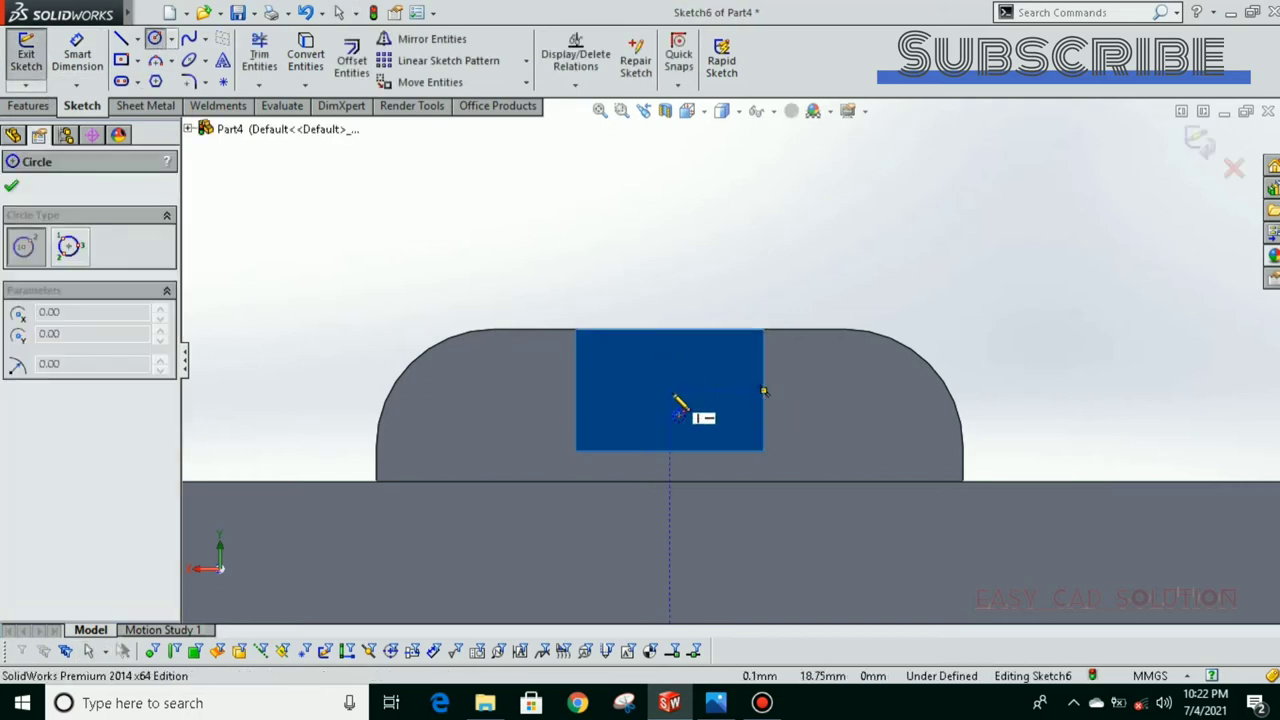
click(669, 390)
click(699, 379)
right_drag(699, 380, 699, 330)
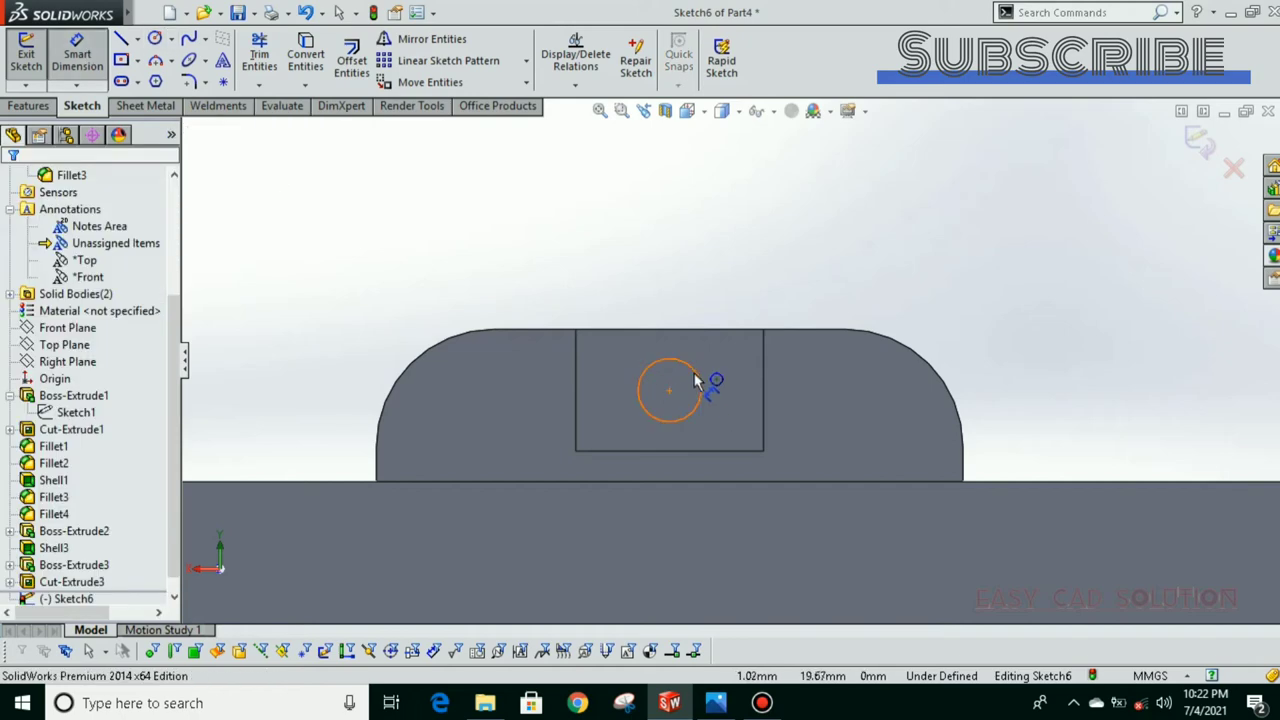
click(699, 381)
click(665, 252)
text(5)
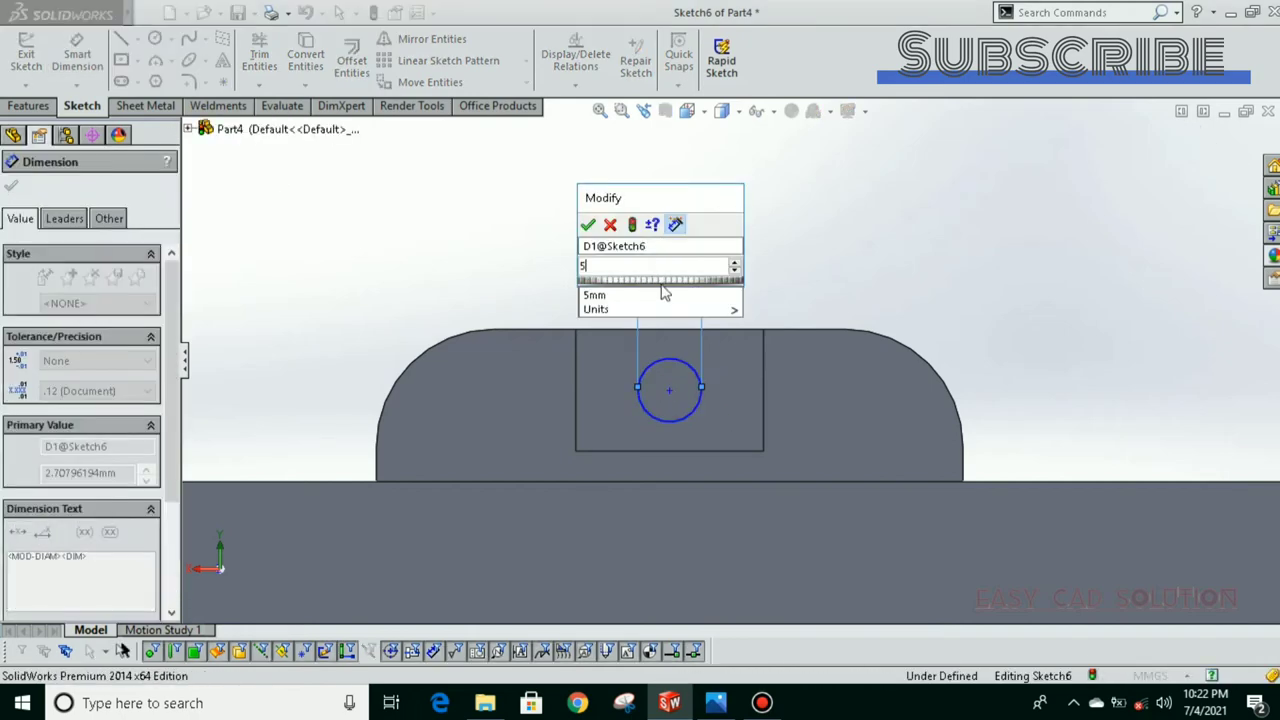
key(Return)
double_click(663, 248)
key(Return)
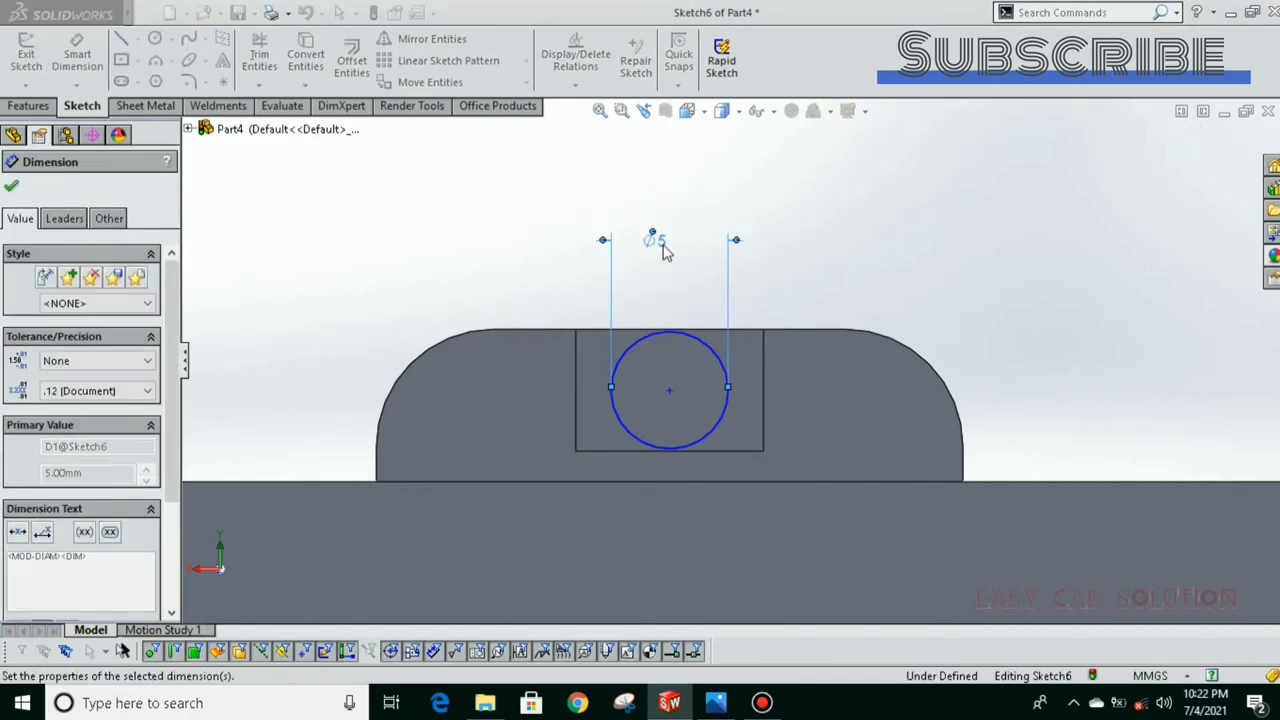
key(Escape)
Step: Cut the 4 mm circle Through All to make the hole in the bracket
mouse_move(437, 200)
middle_down()
mouse_move(443, 271)
mouse_move(510, 320)
middle_up()
click(29, 105)
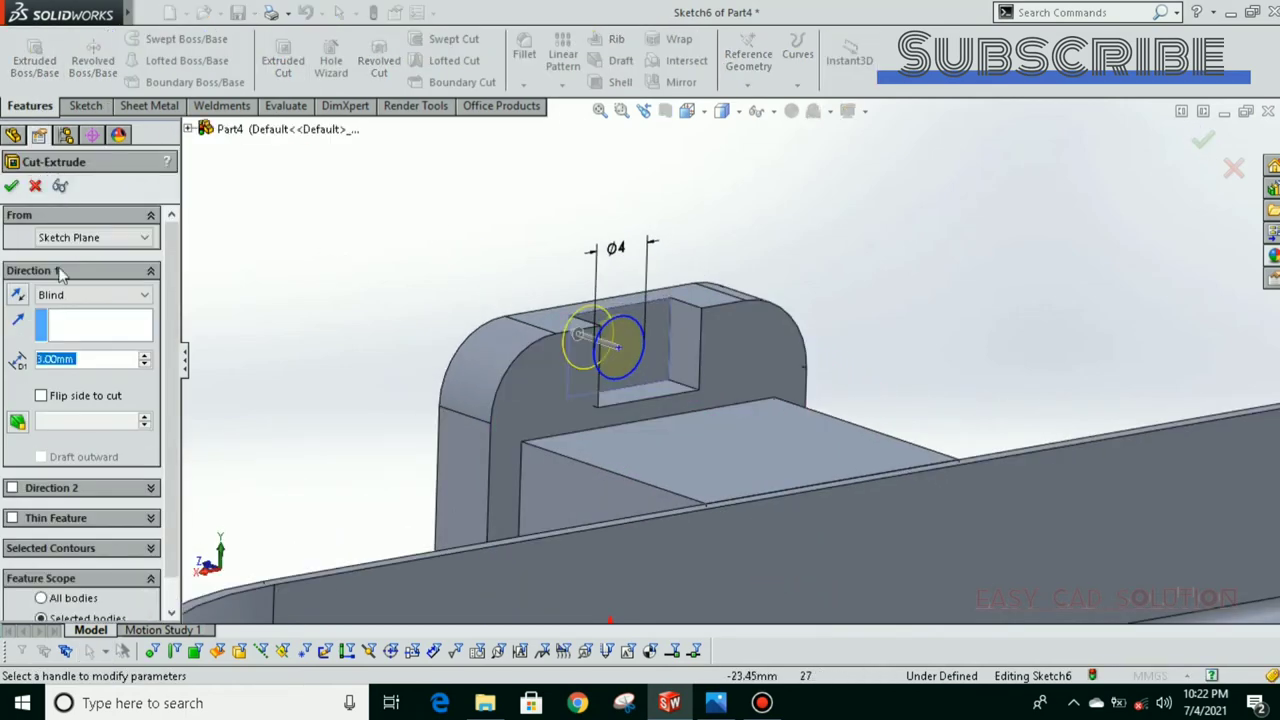
click(93, 294)
click(60, 323)
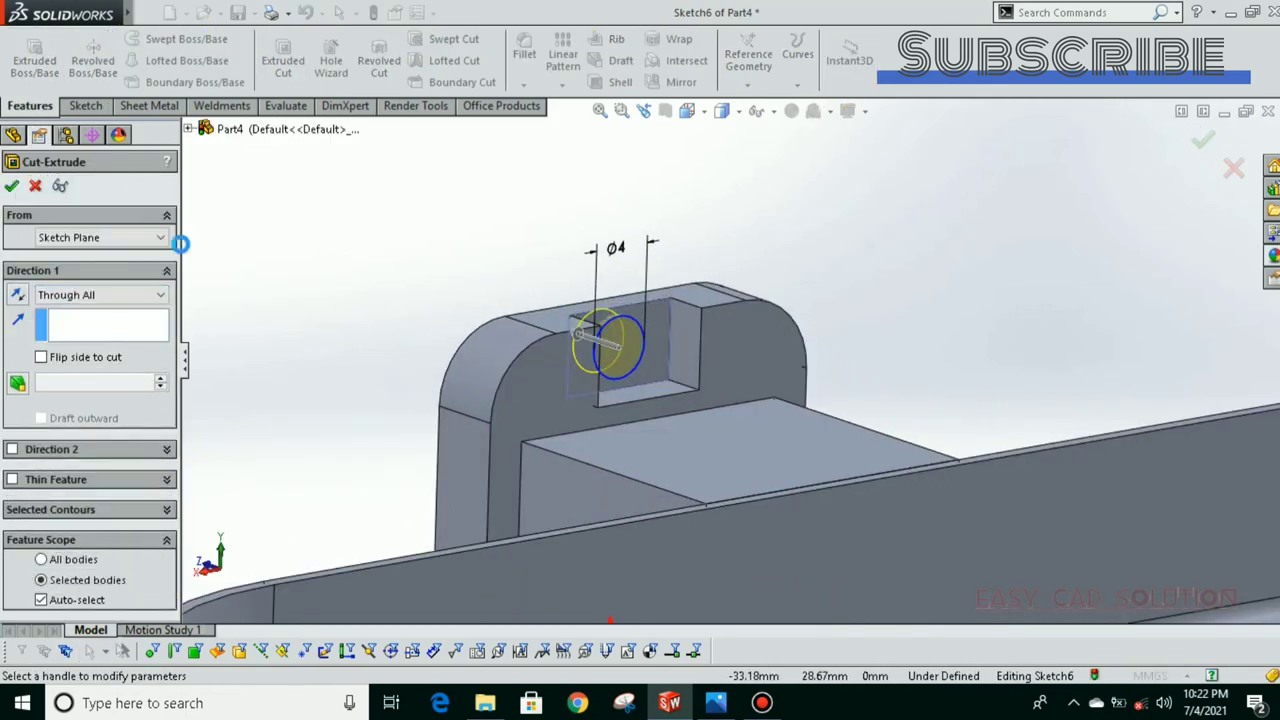
key(Return)
mouse_move(363, 380)
middle_down()
mouse_move(213, 300)
mouse_move(278, 293)
middle_up()
scroll(280, 300, down, 3)
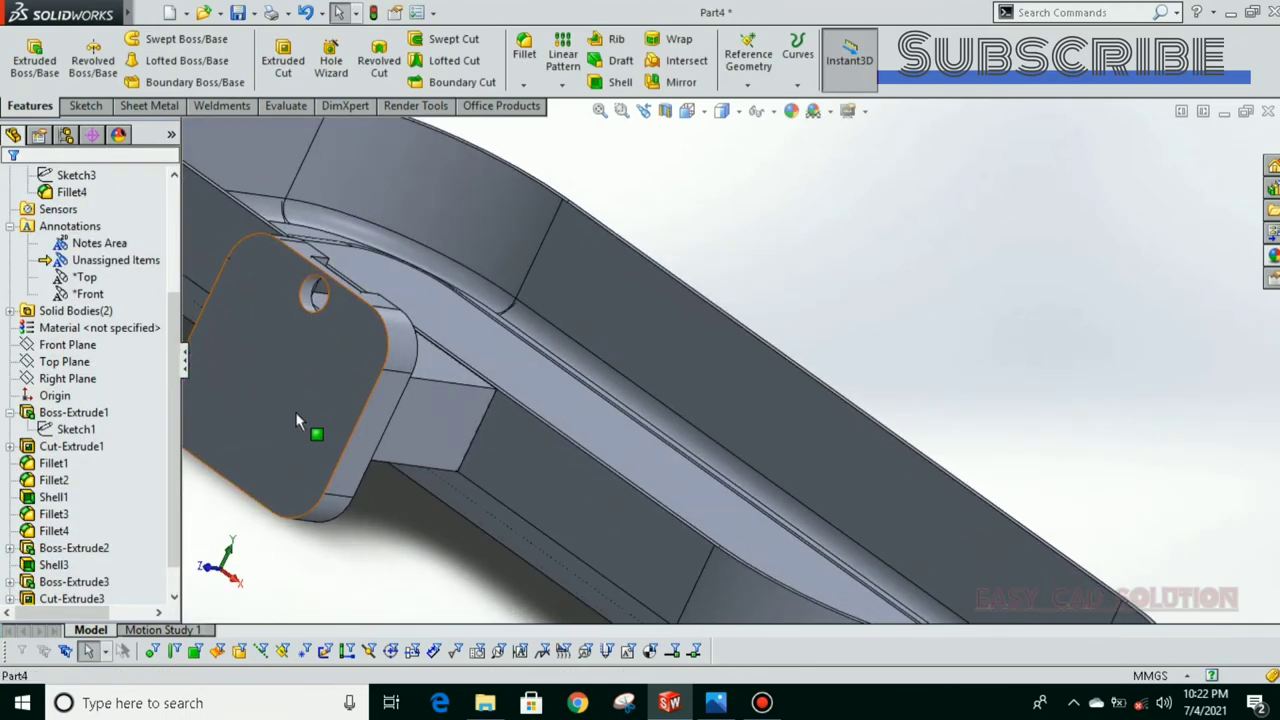
click(300, 421)
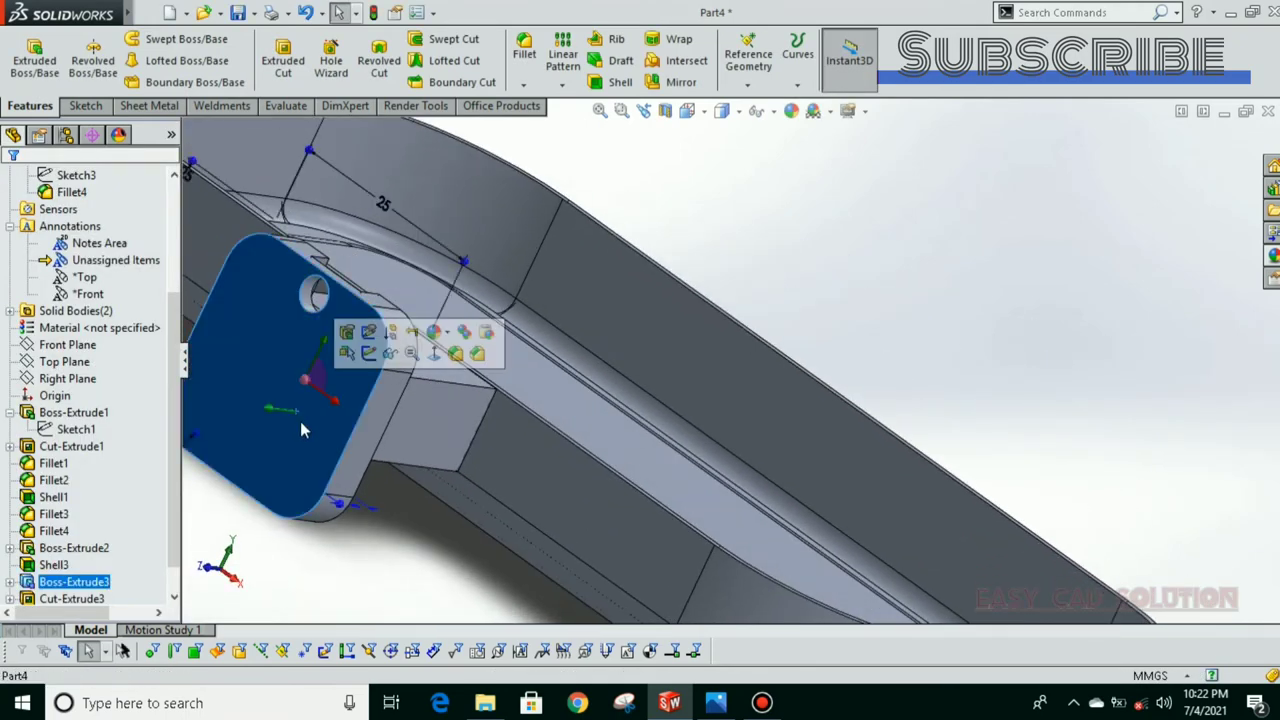
Step: Shell the bracket to 1 mm thickness with its outer face removed
click(612, 82)
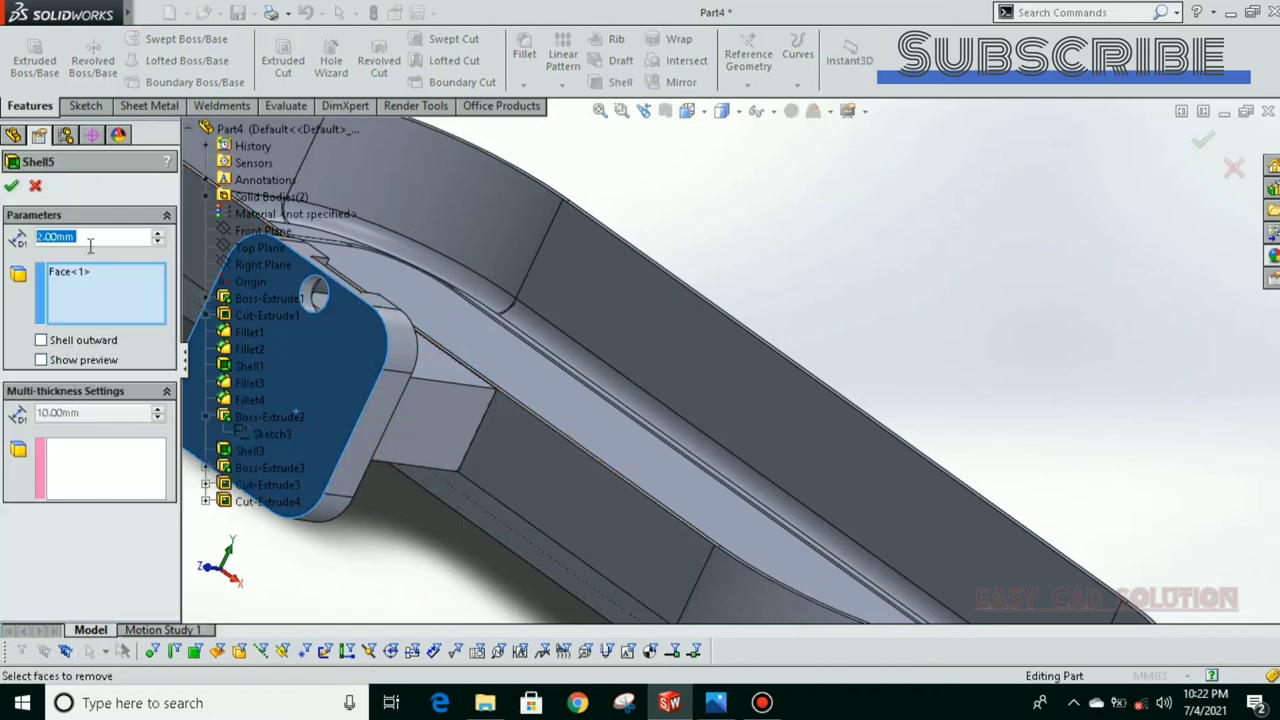
text(1)
click(62, 362)
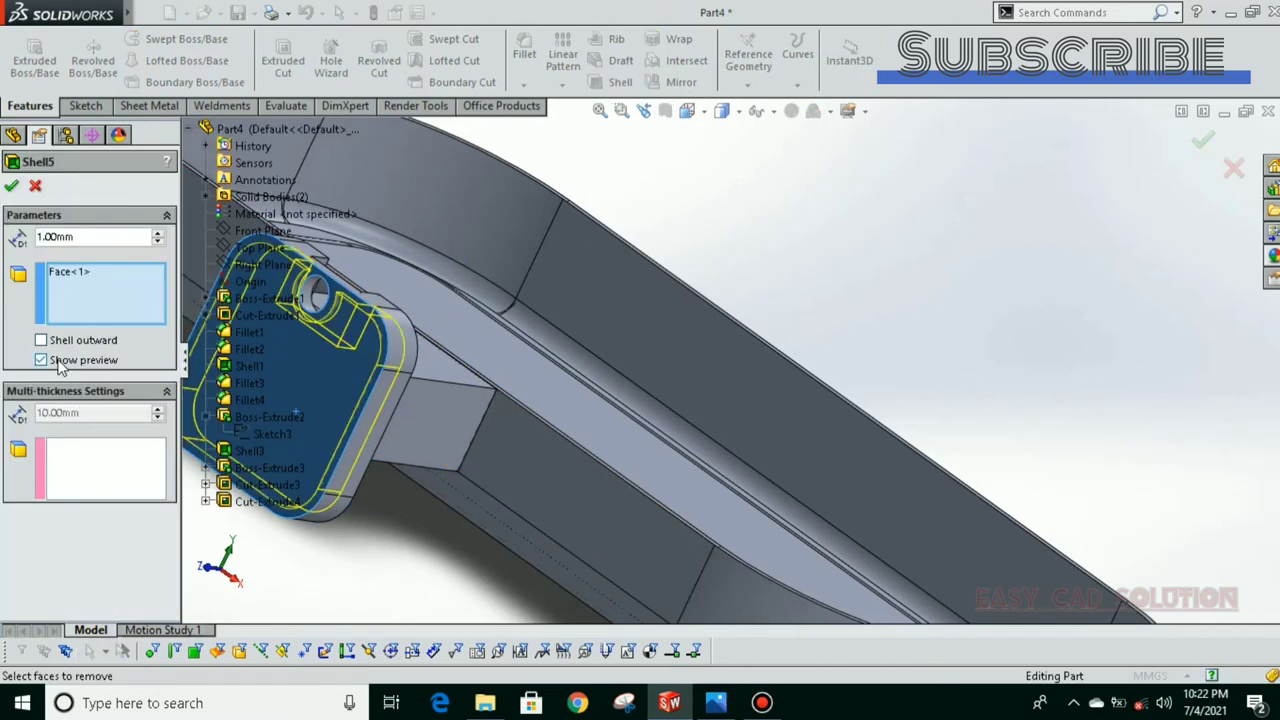
key(Return)
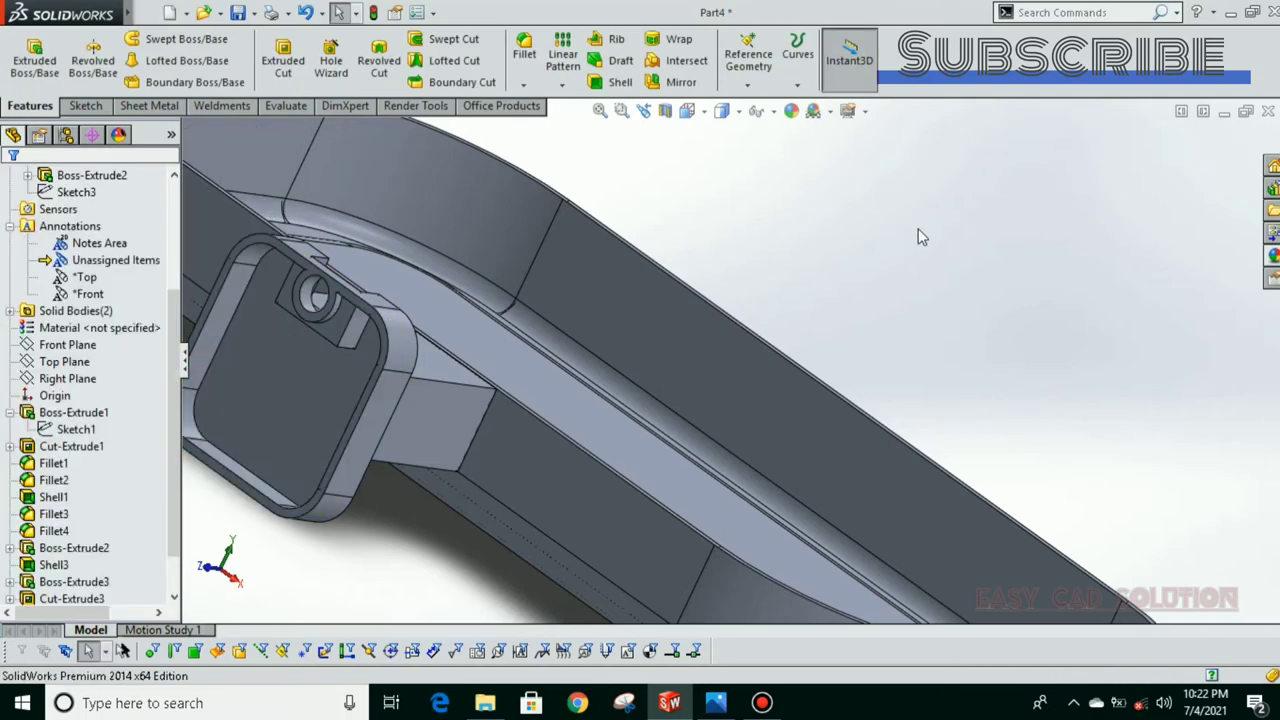
mouse_move(918, 228)
middle_down()
mouse_move(707, 313)
mouse_move(812, 320)
mouse_move(816, 384)
middle_up()
Step: Fillet two top edges of the connecting arm with a 5 mm radius
click(767, 444)
click(765, 446)
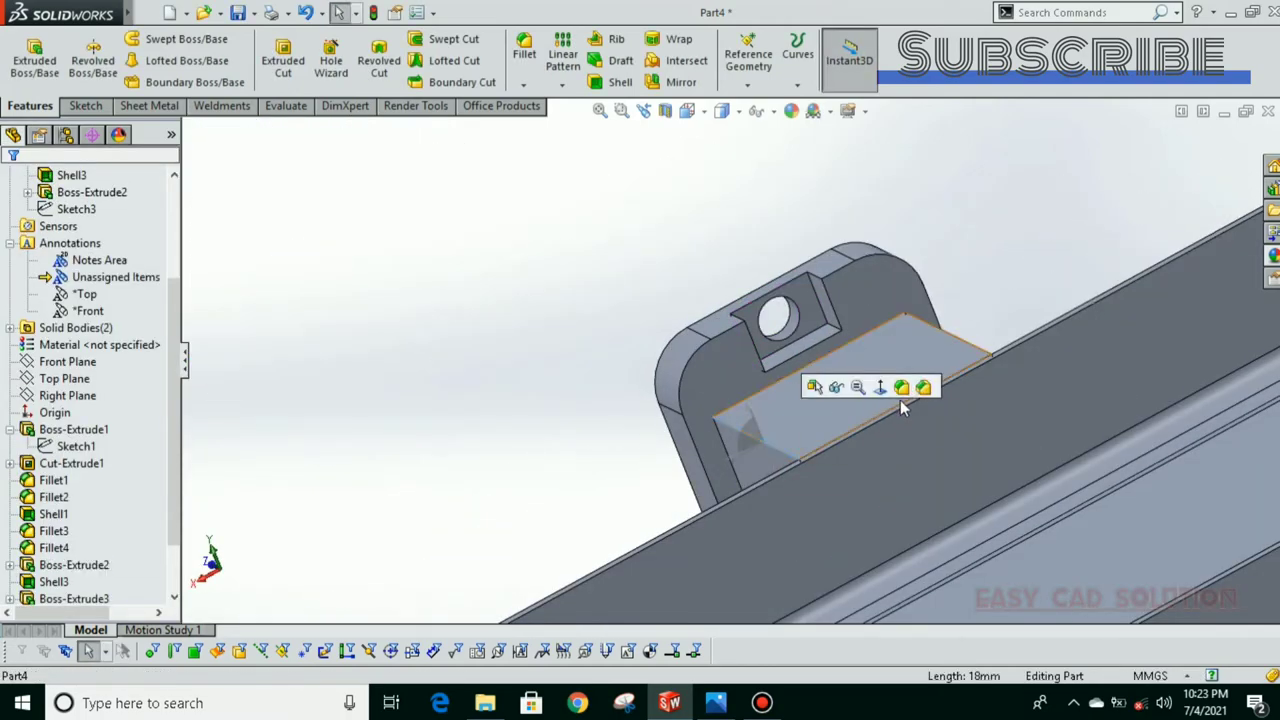
click(900, 396)
click(964, 339)
mouse_move(964, 339)
middle_down()
mouse_move(843, 431)
mouse_move(952, 495)
middle_up()
middle_drag(843, 422, 800, 415)
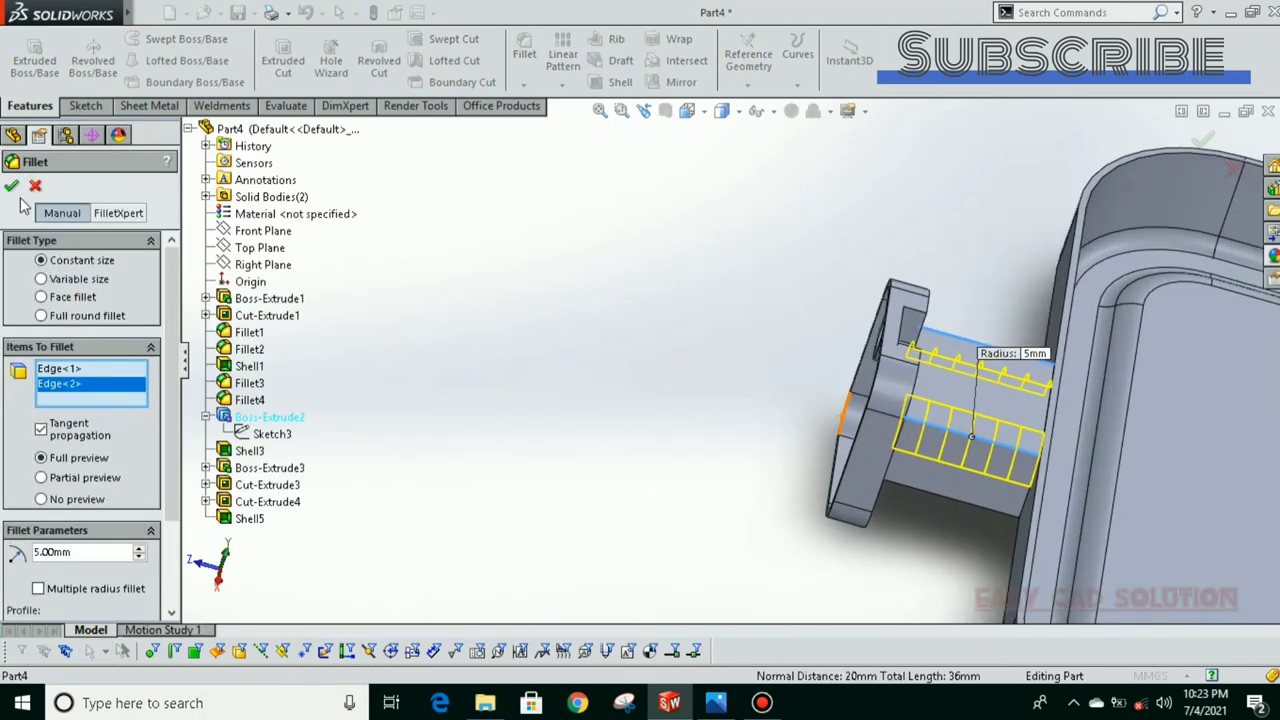
key(Return)
mouse_move(700, 437)
middle_down()
mouse_move(771, 314)
mouse_move(780, 209)
mouse_move(802, 256)
mouse_move(760, 354)
mouse_move(668, 388)
mouse_move(594, 329)
middle_up()
Step: Apply a 3 mm fillet to the bracket's outer rim, then return to a standard view
scroll(757, 357, down, 3)
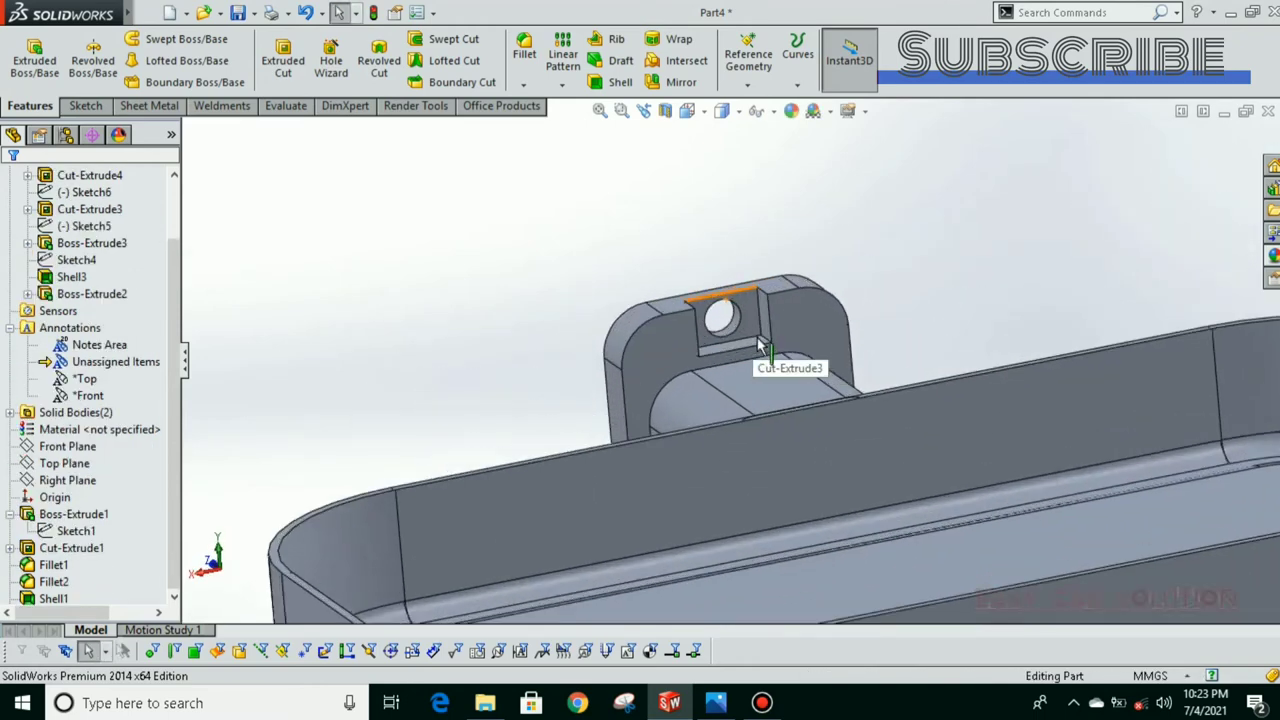
scroll(736, 355, down, 1)
scroll(736, 357, up, 3)
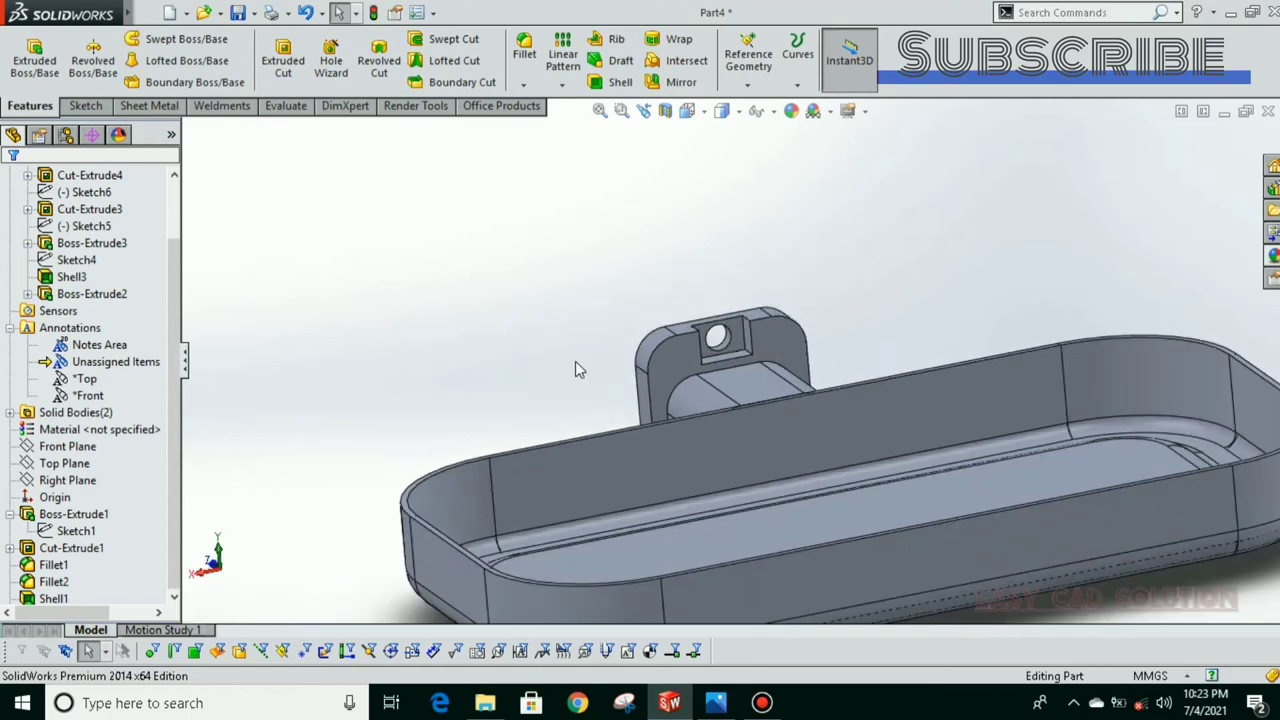
scroll(713, 340, down, 2)
scroll(700, 352, down, 1)
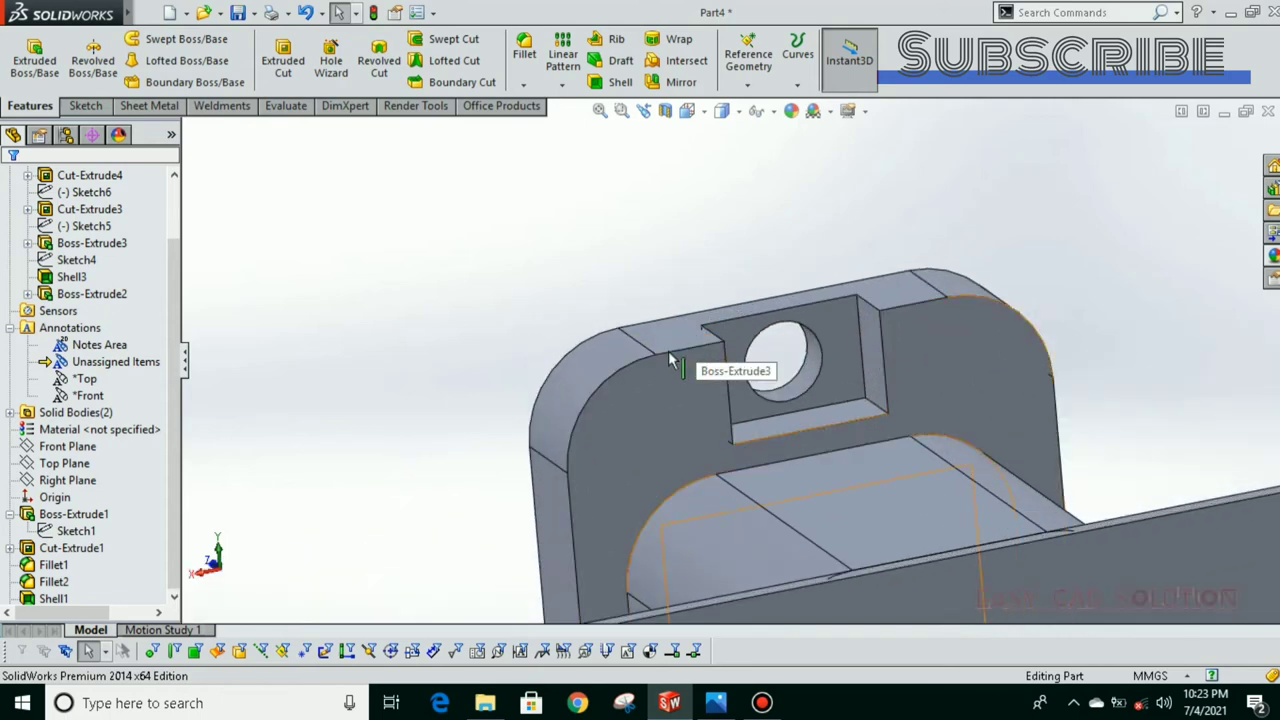
click(671, 359)
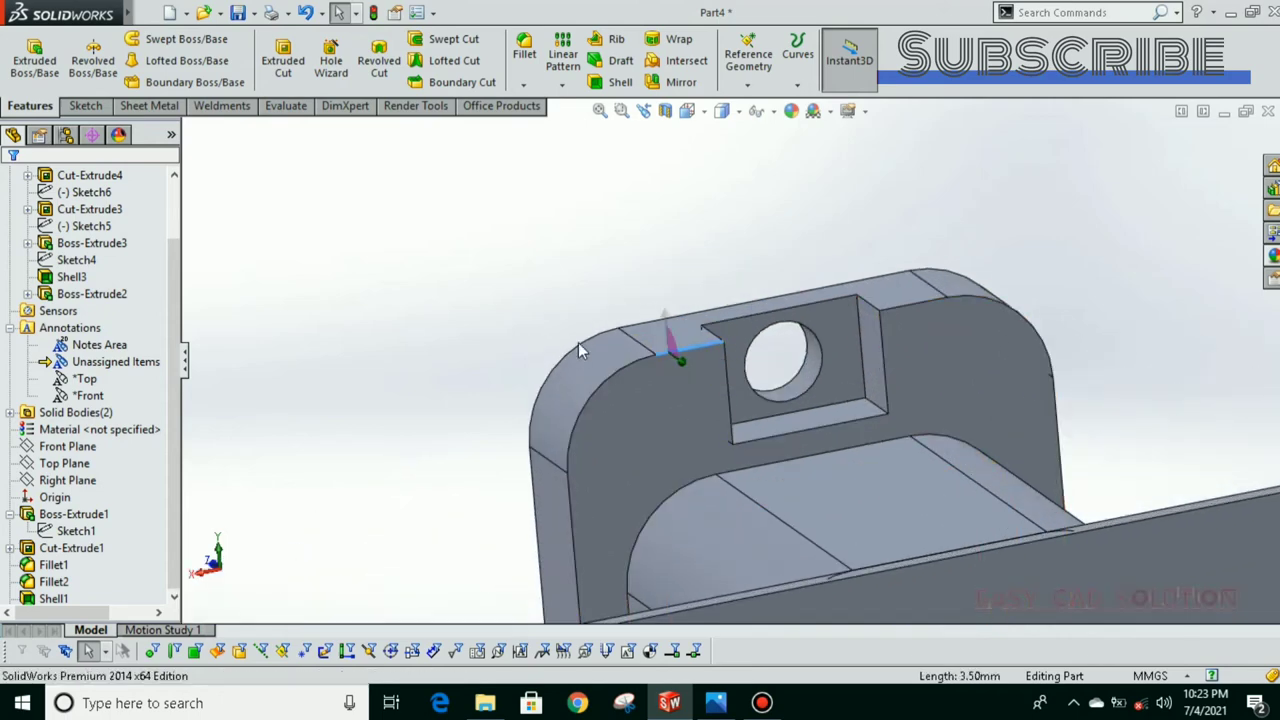
key(f)
scroll(460, 360, up, 2)
middle_drag(465, 352, 526, 425)
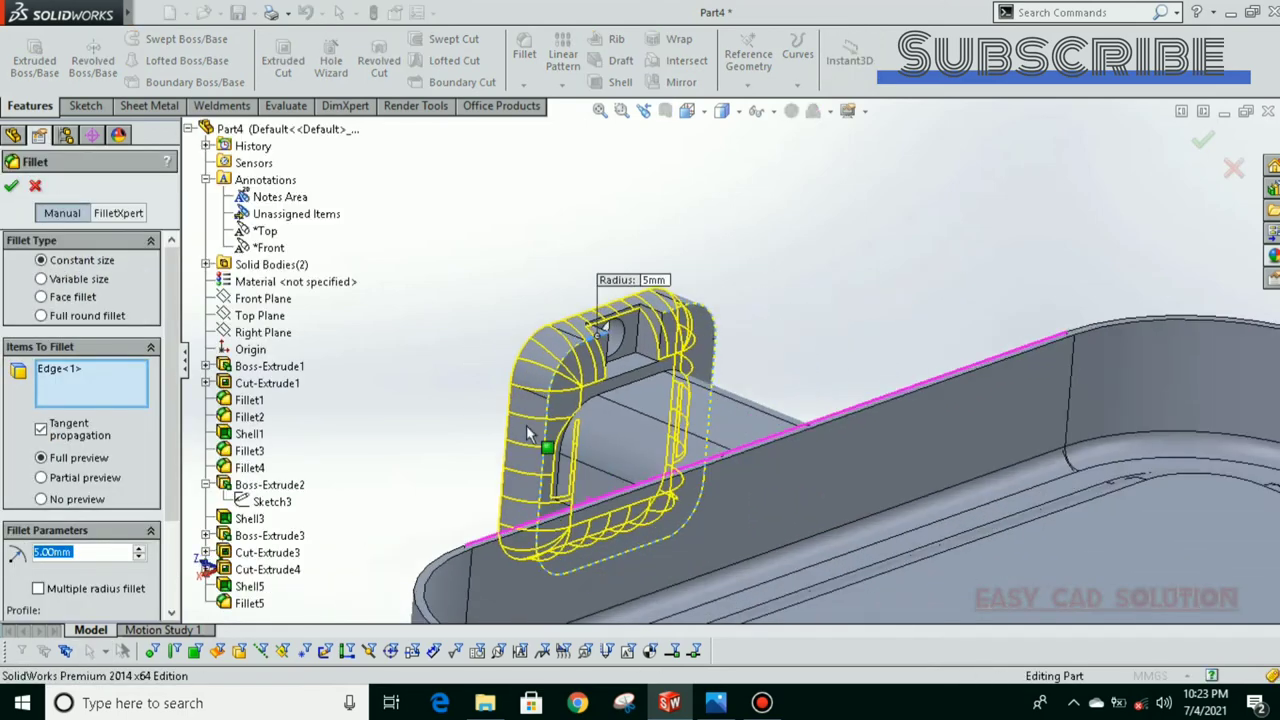
text(3)
key(Return)
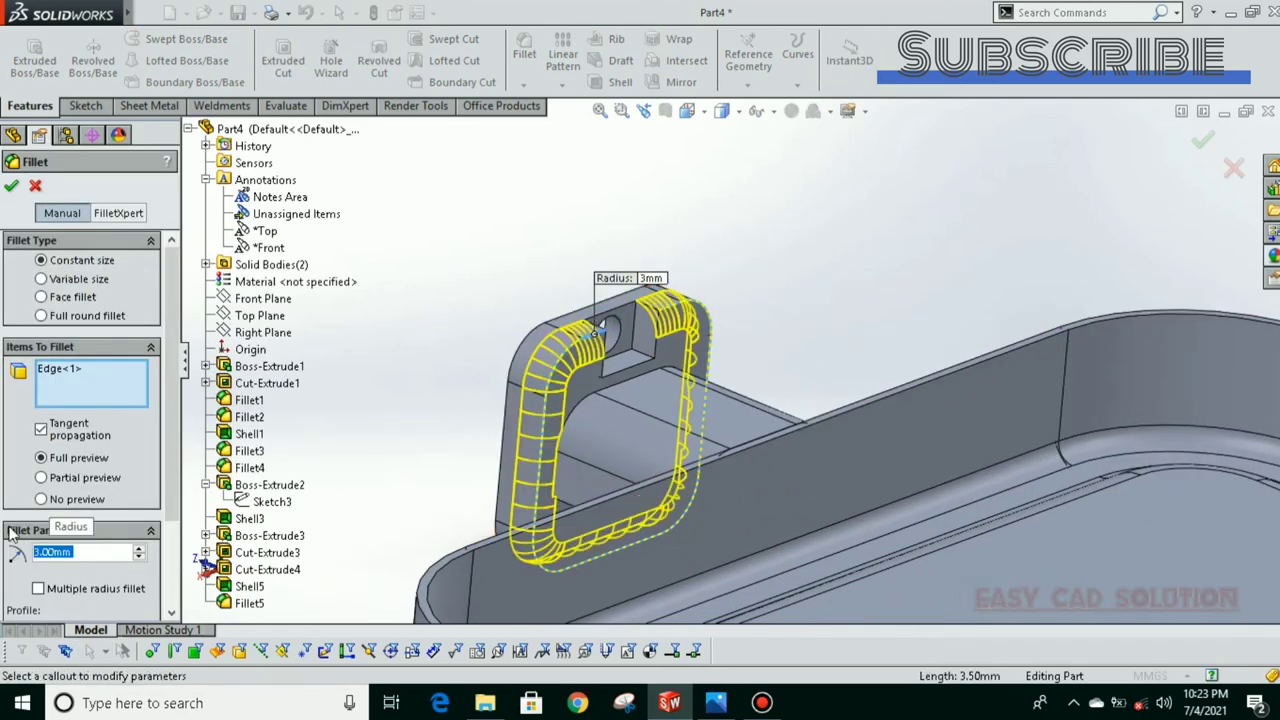
click(11, 188)
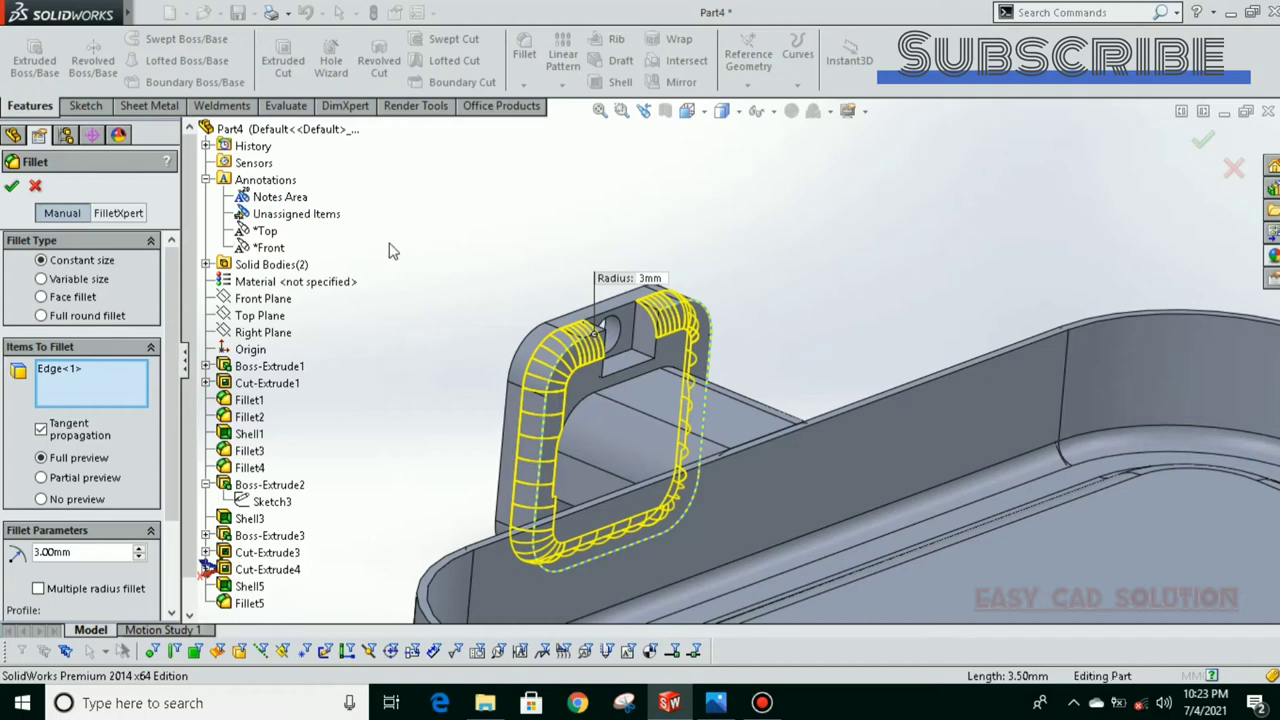
mouse_move(437, 303)
middle_down()
mouse_move(449, 334)
mouse_move(494, 331)
mouse_move(587, 292)
middle_up()
click(684, 117)
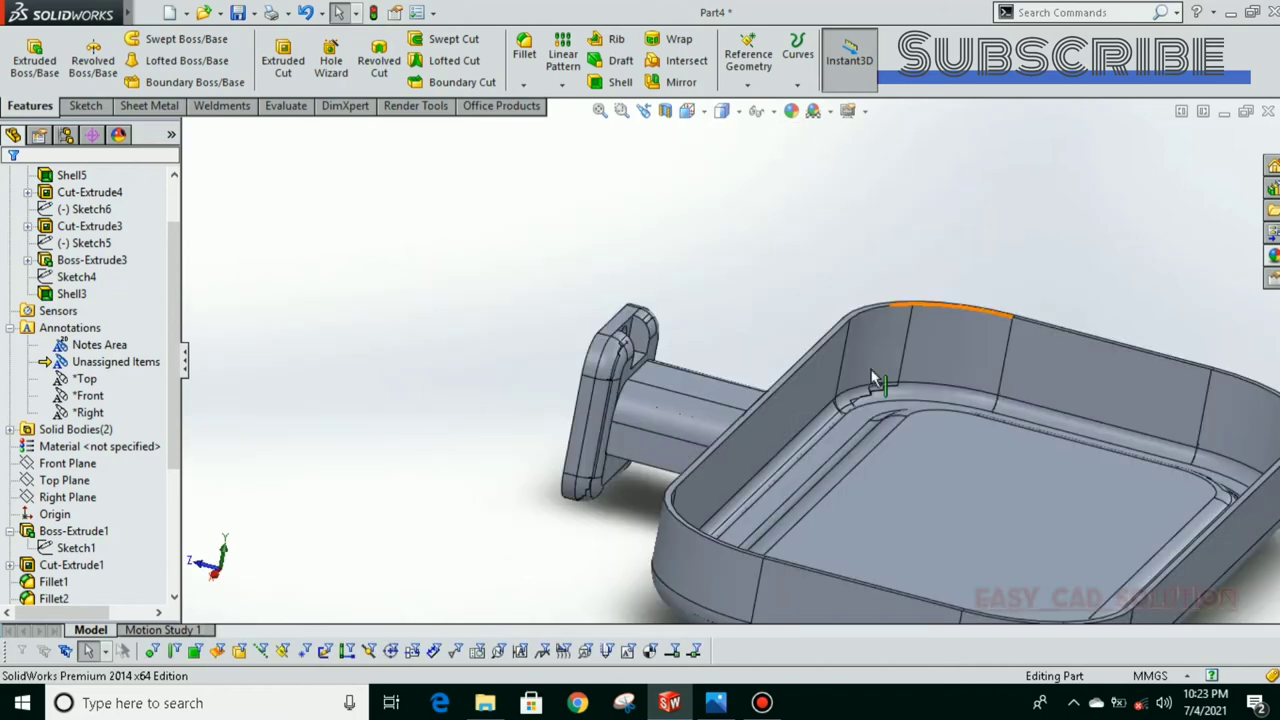
Step: Open a new sketch on the tray's inner floor face, viewed straight on
click(1027, 526)
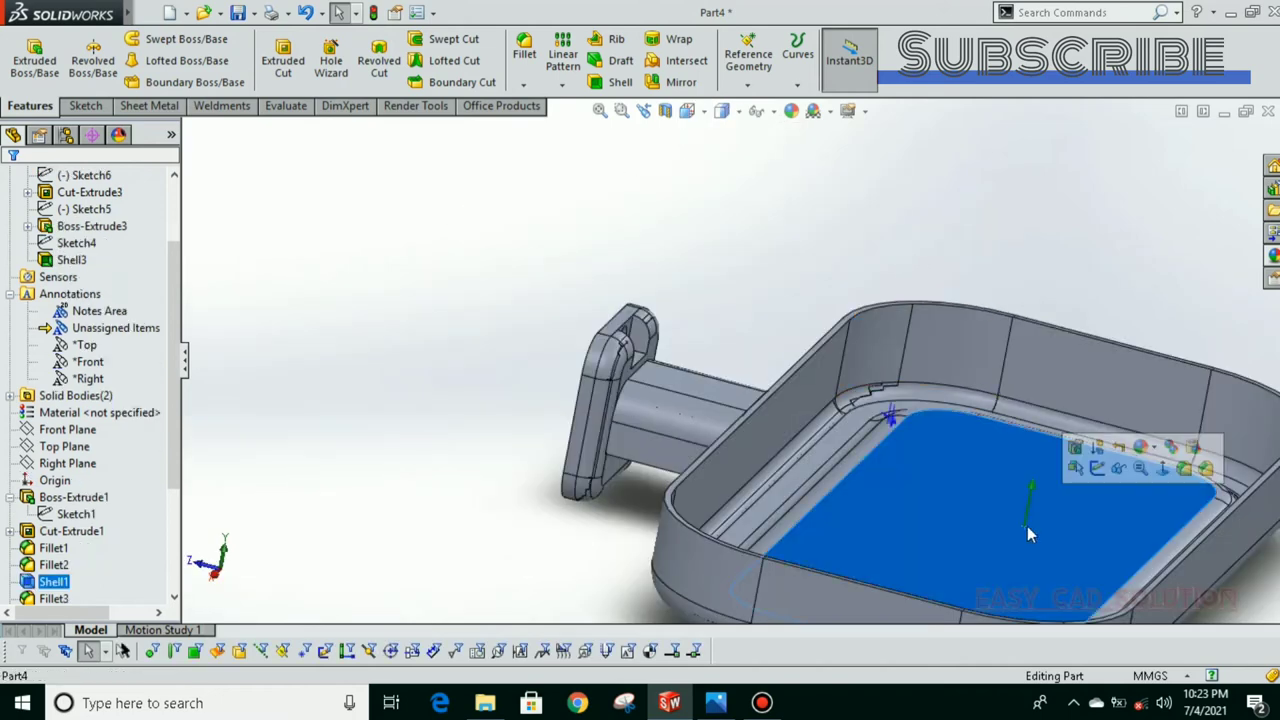
click(1157, 472)
key(Escape)
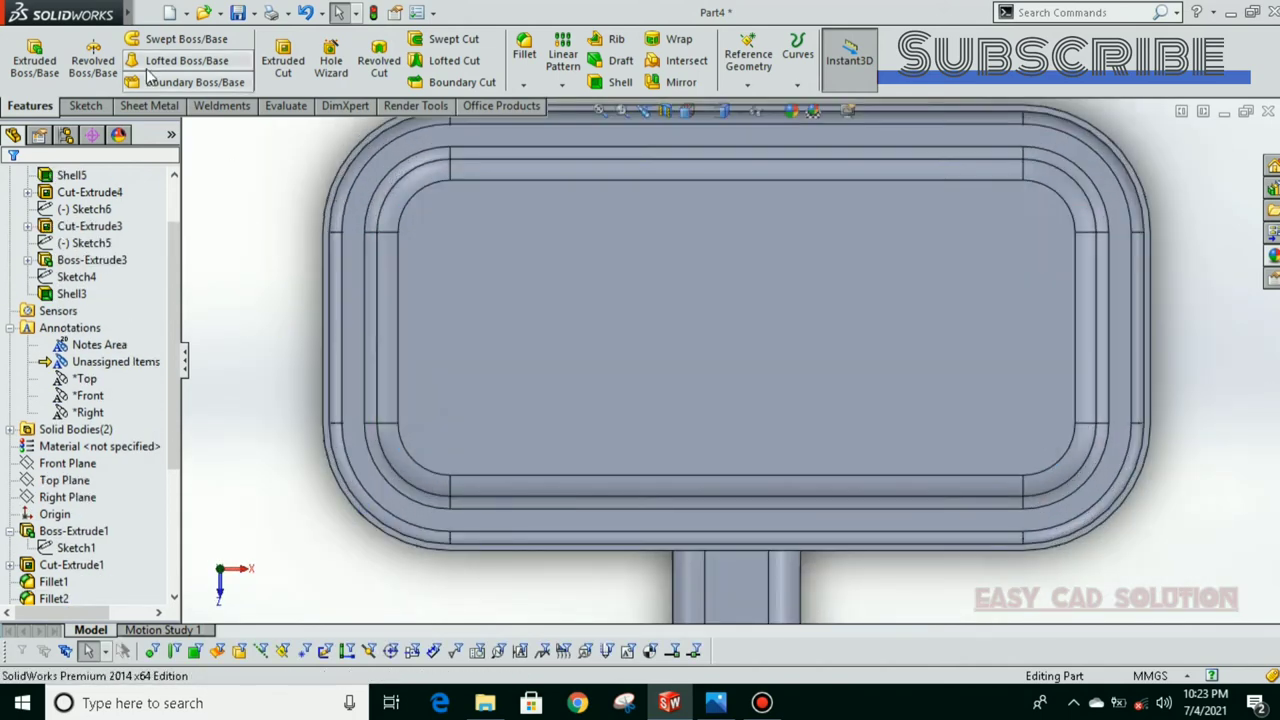
click(82, 105)
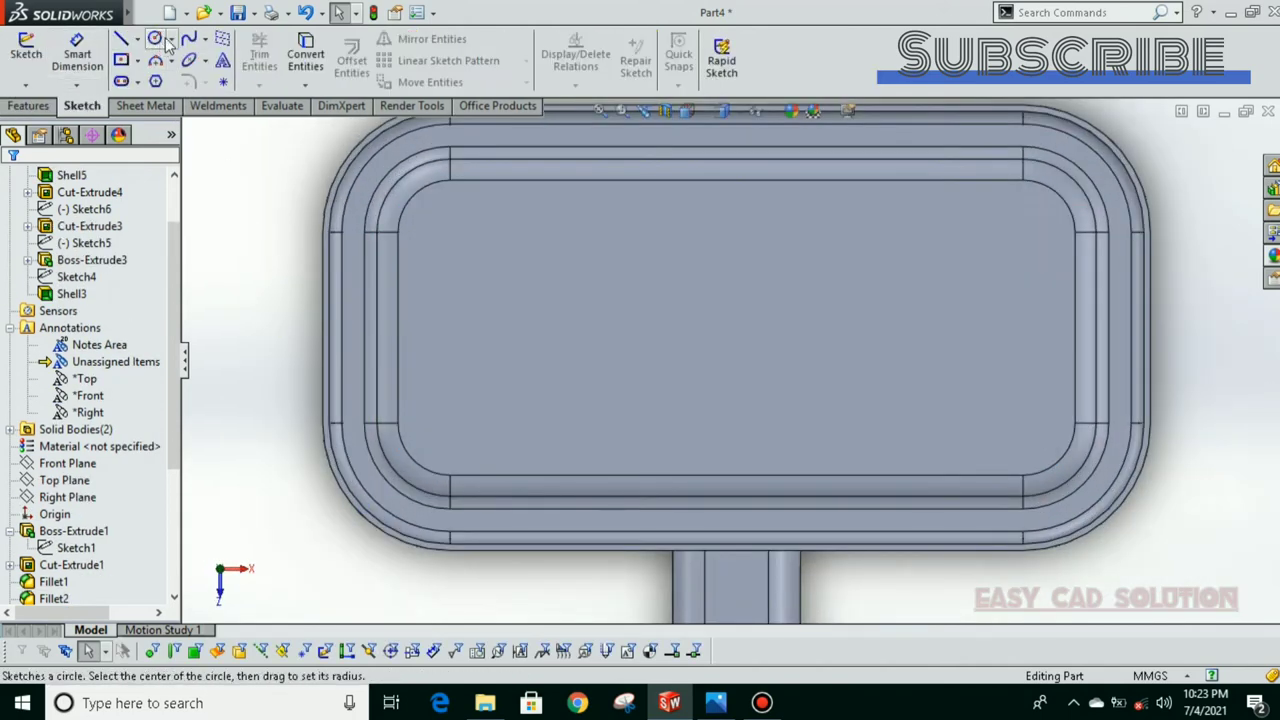
click(150, 55)
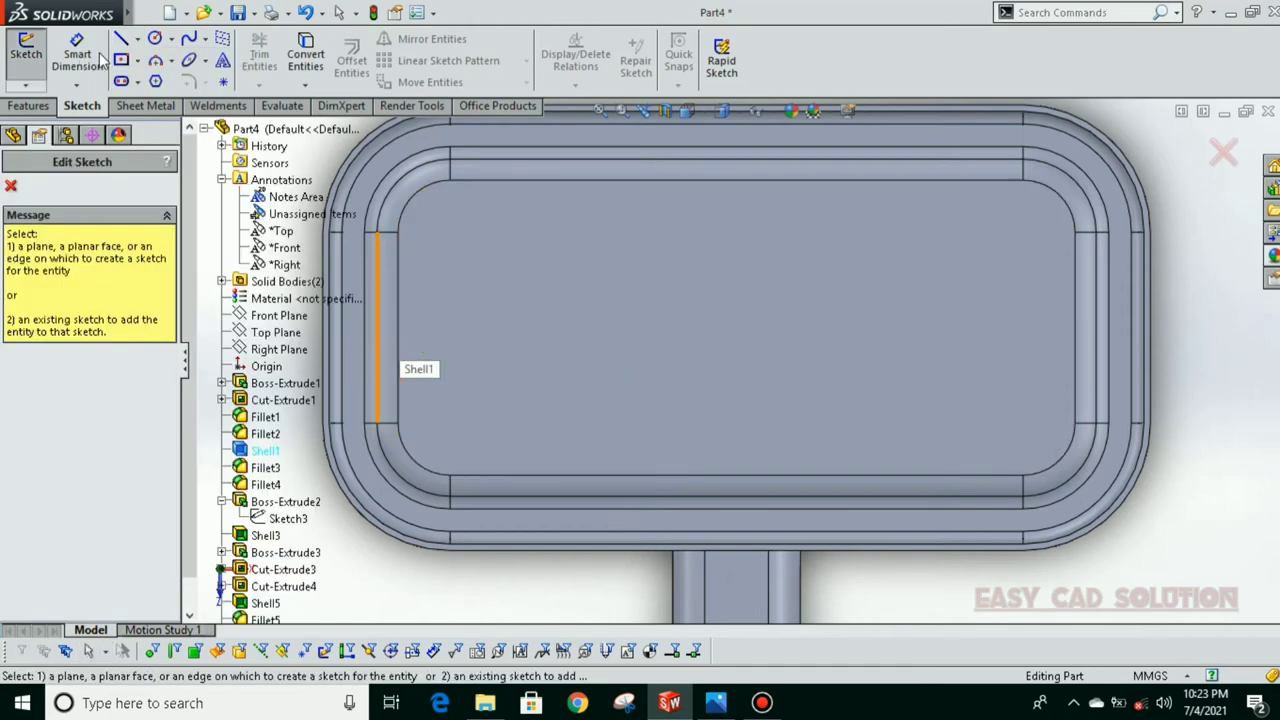
click(691, 323)
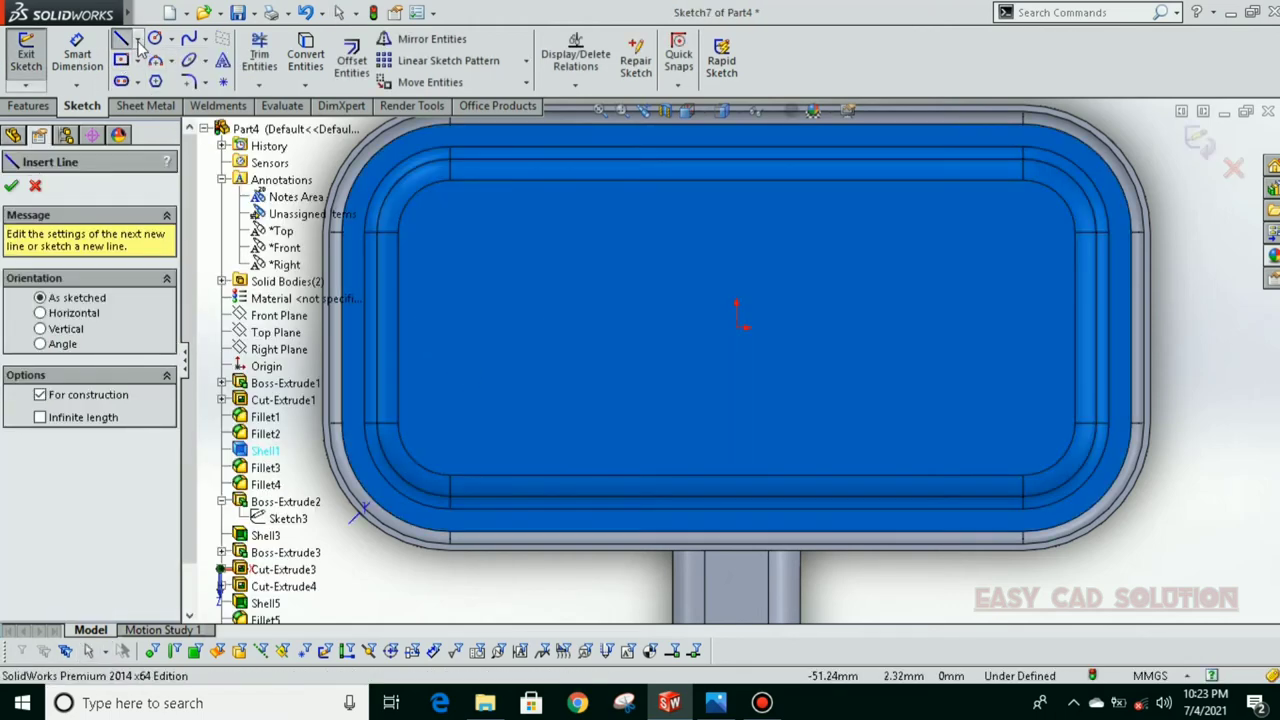
key(Escape)
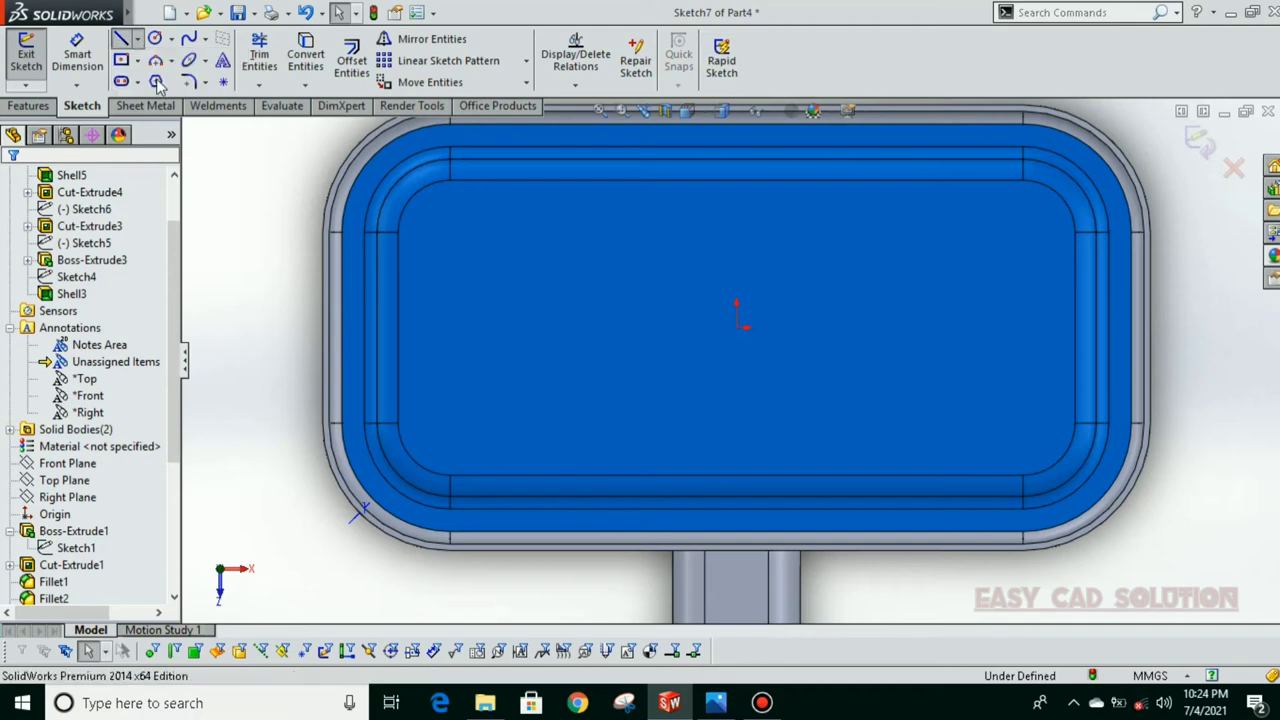
Step: Draw a horizontal centerline across the tray floor through the origin
click(157, 83)
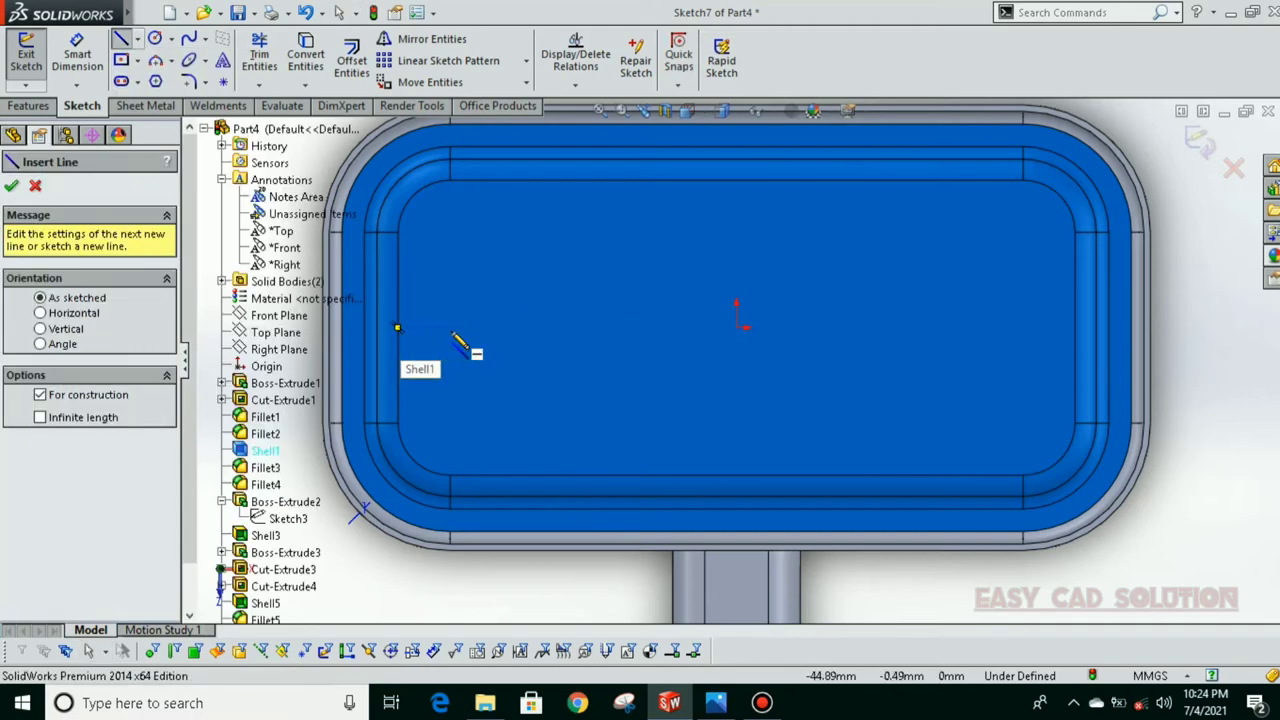
click(397, 327)
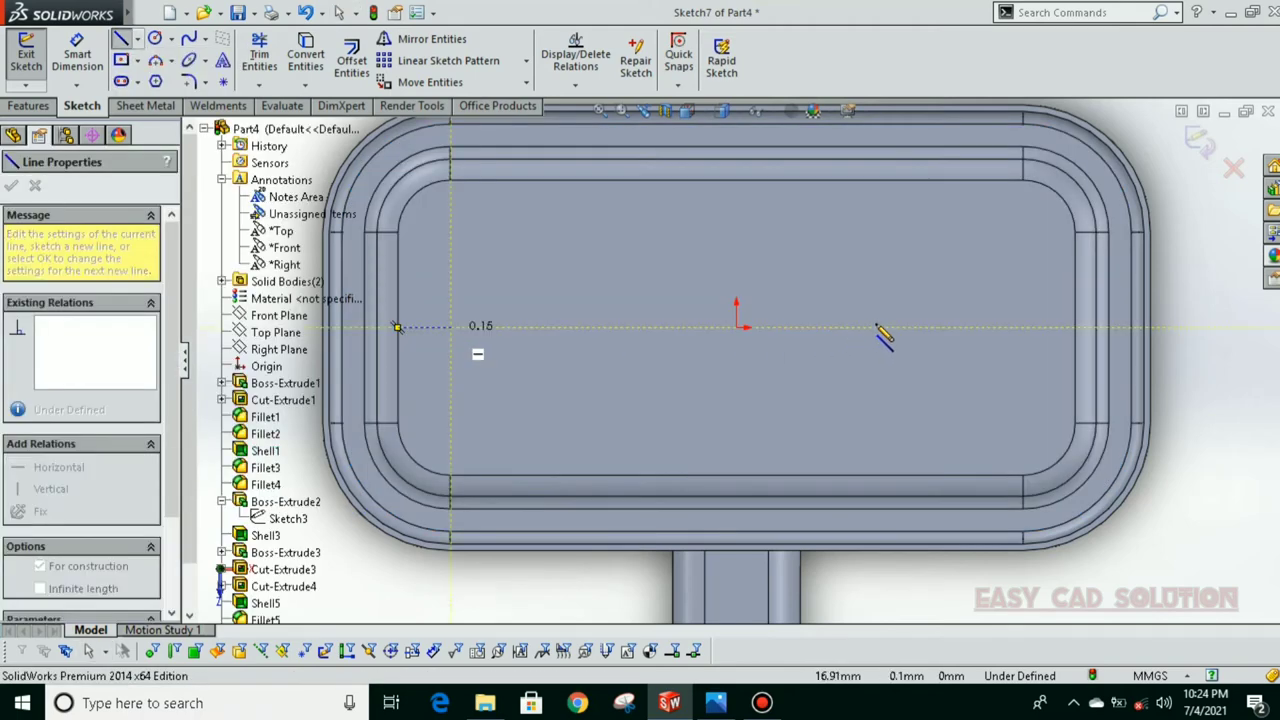
click(1017, 328)
key(Escape)
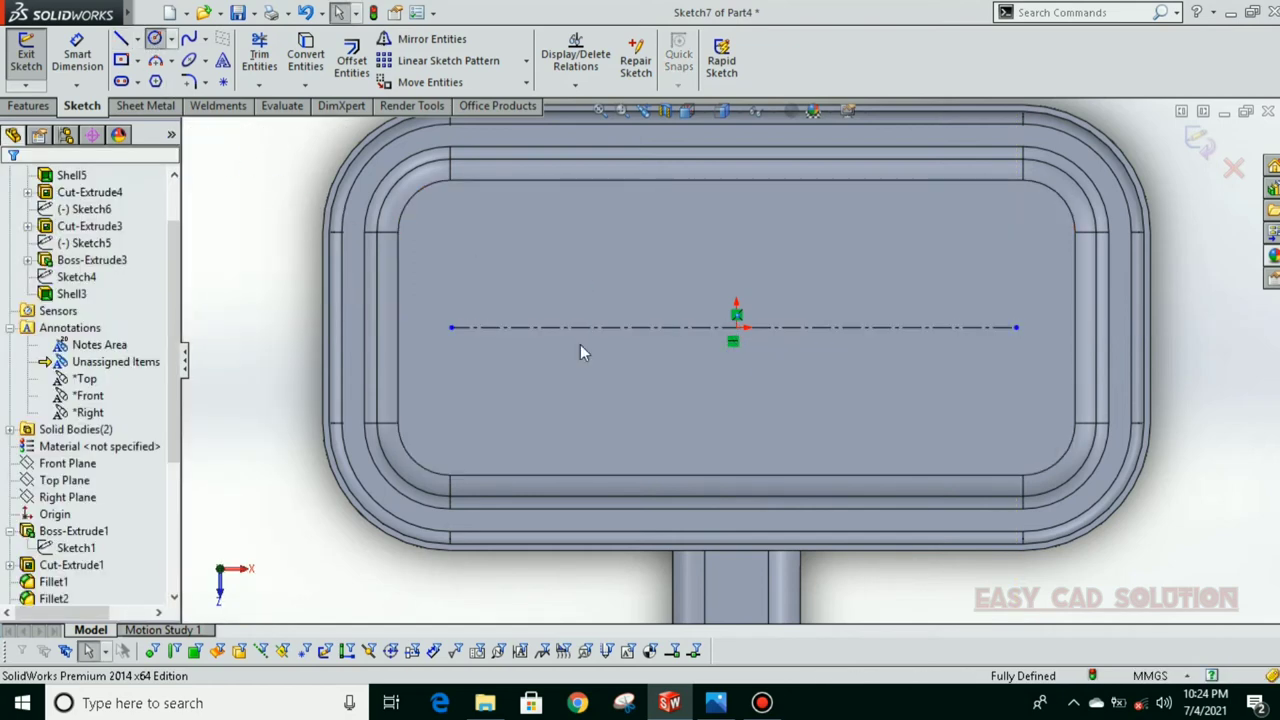
Step: Draw three small circles stacked vertically near the floor's left end, the middle one on the centerline
click(489, 327)
click(487, 306)
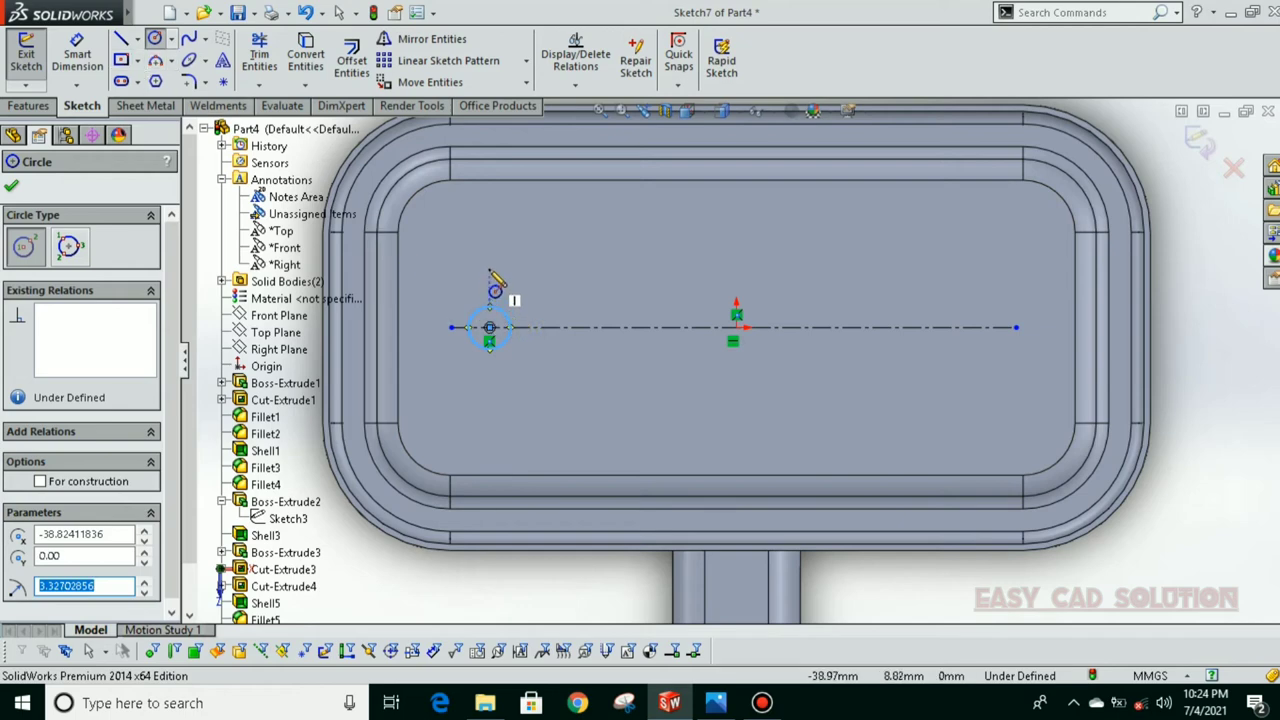
click(490, 260)
click(489, 276)
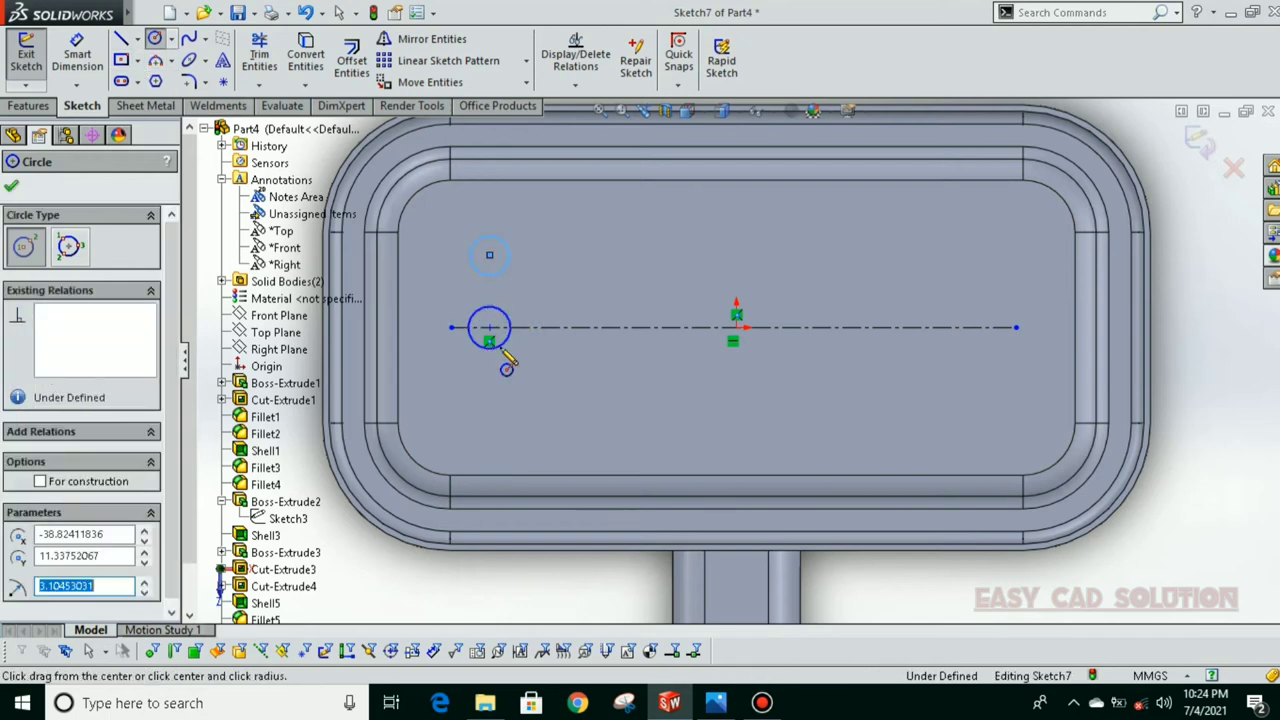
click(489, 399)
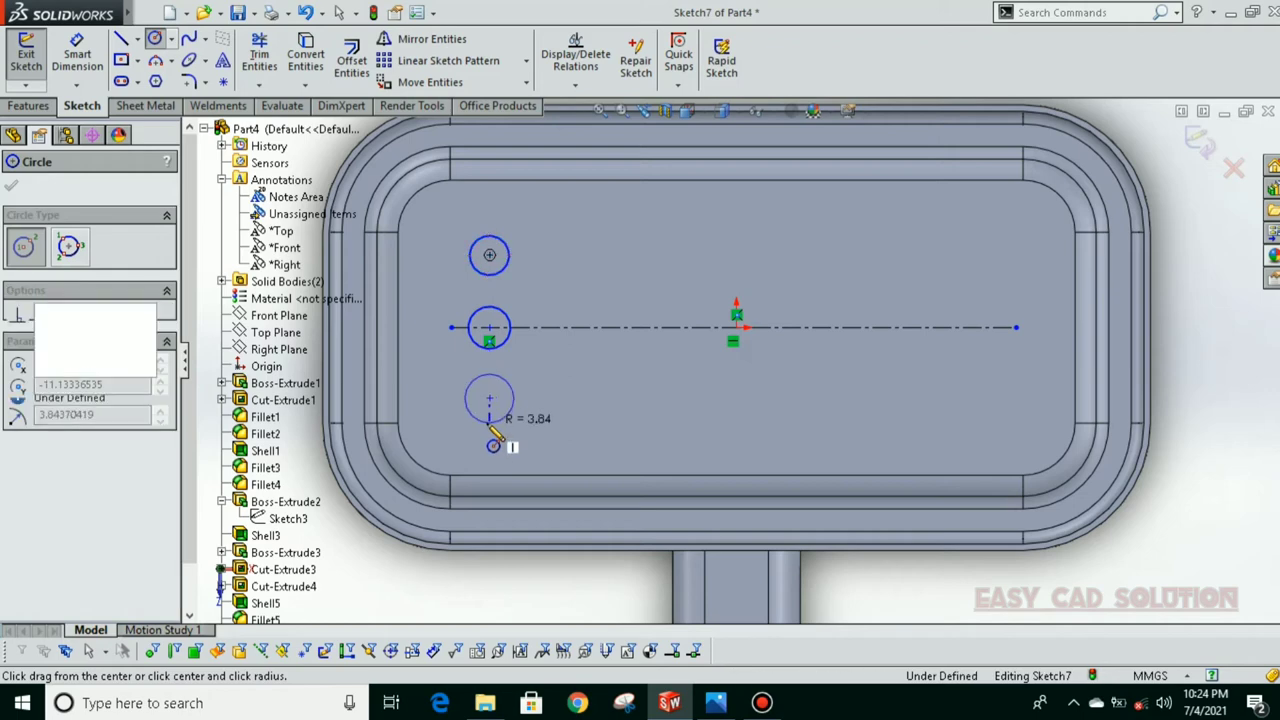
click(500, 420)
key(Escape)
Step: Constrain the three circles to be equal in size
key(d)
click(508, 420)
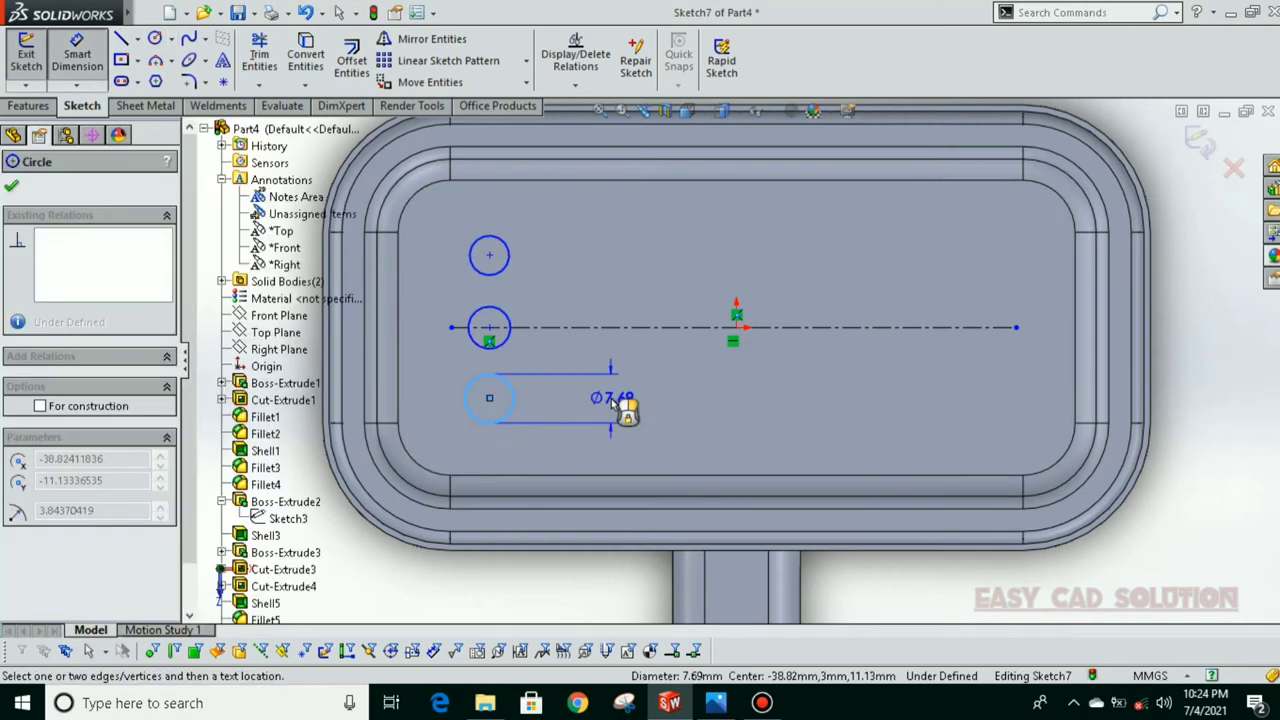
key(Escape)
key(Escape)
click(512, 406)
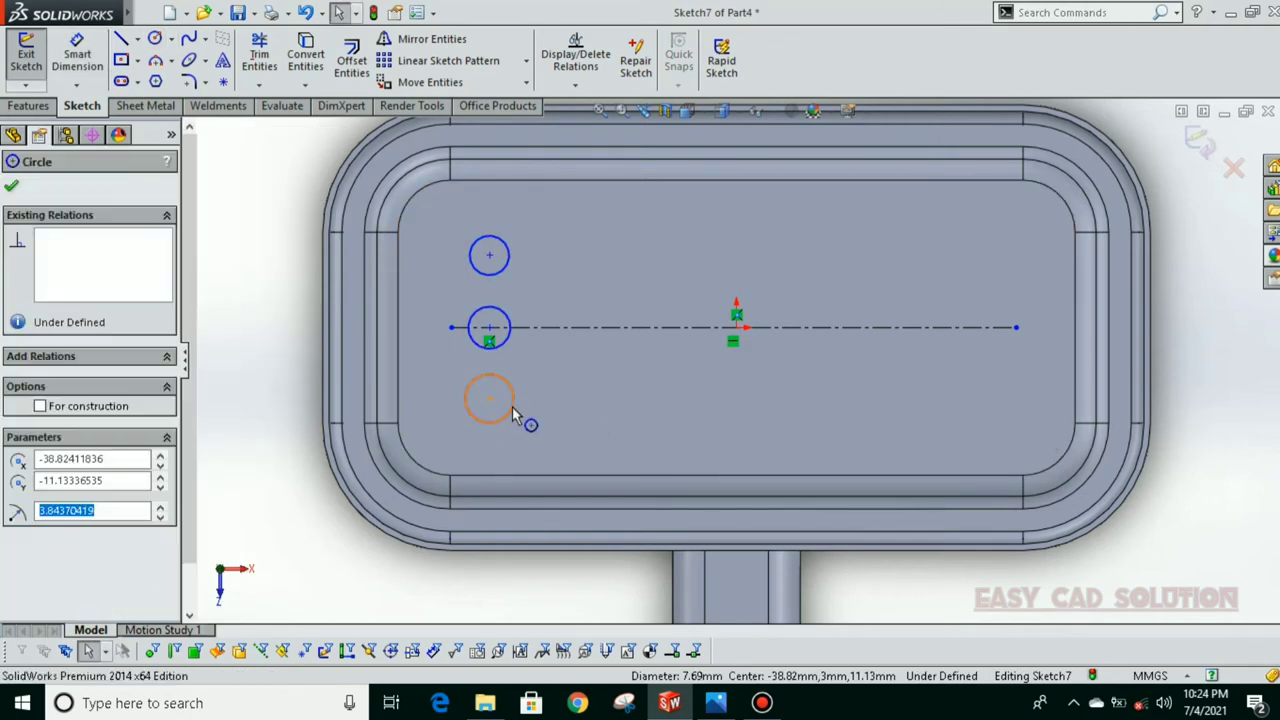
ctrl+click(506, 262)
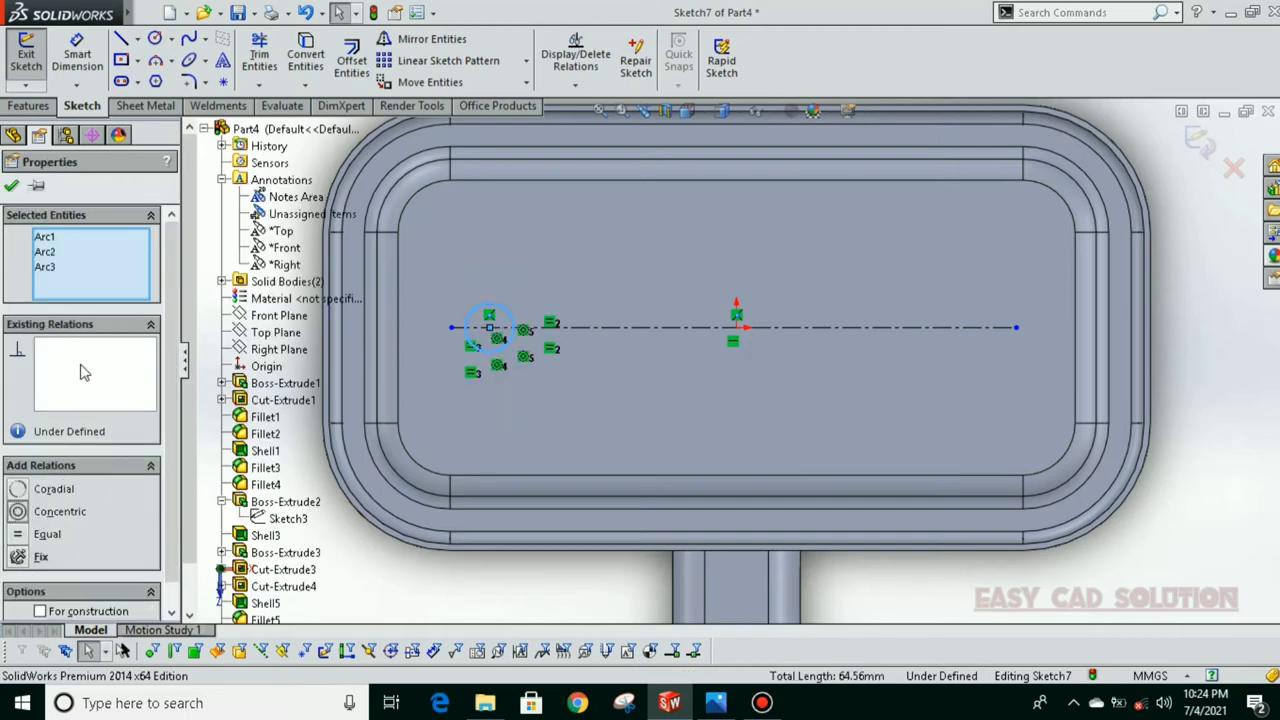
key(ctrl+b)
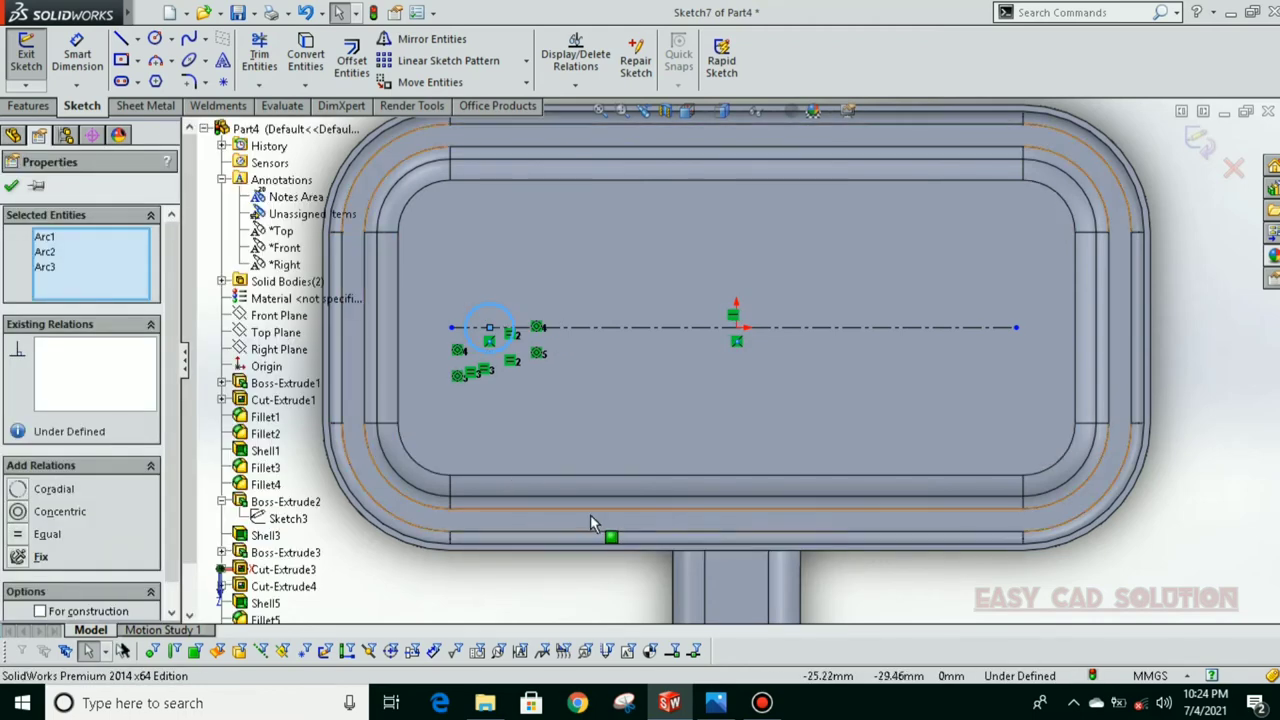
key(ctrl+z)
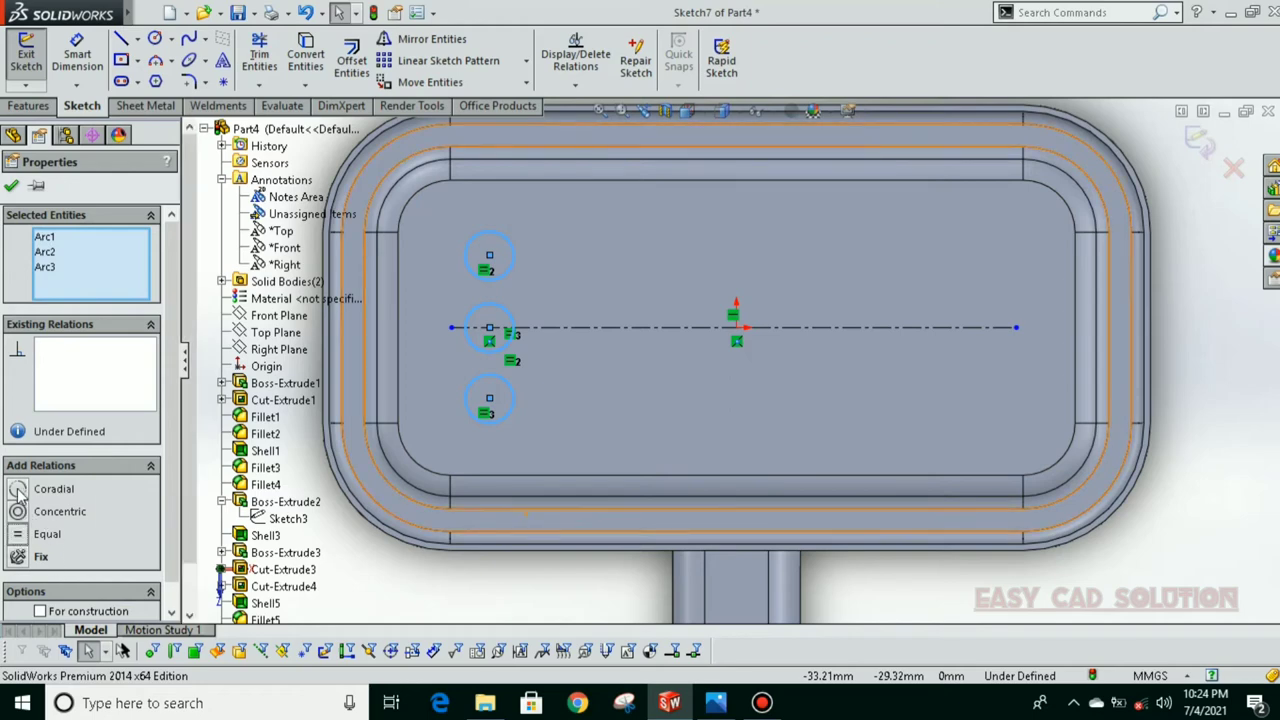
click(12, 186)
Step: Align the three circle centres vertically
click(490, 329)
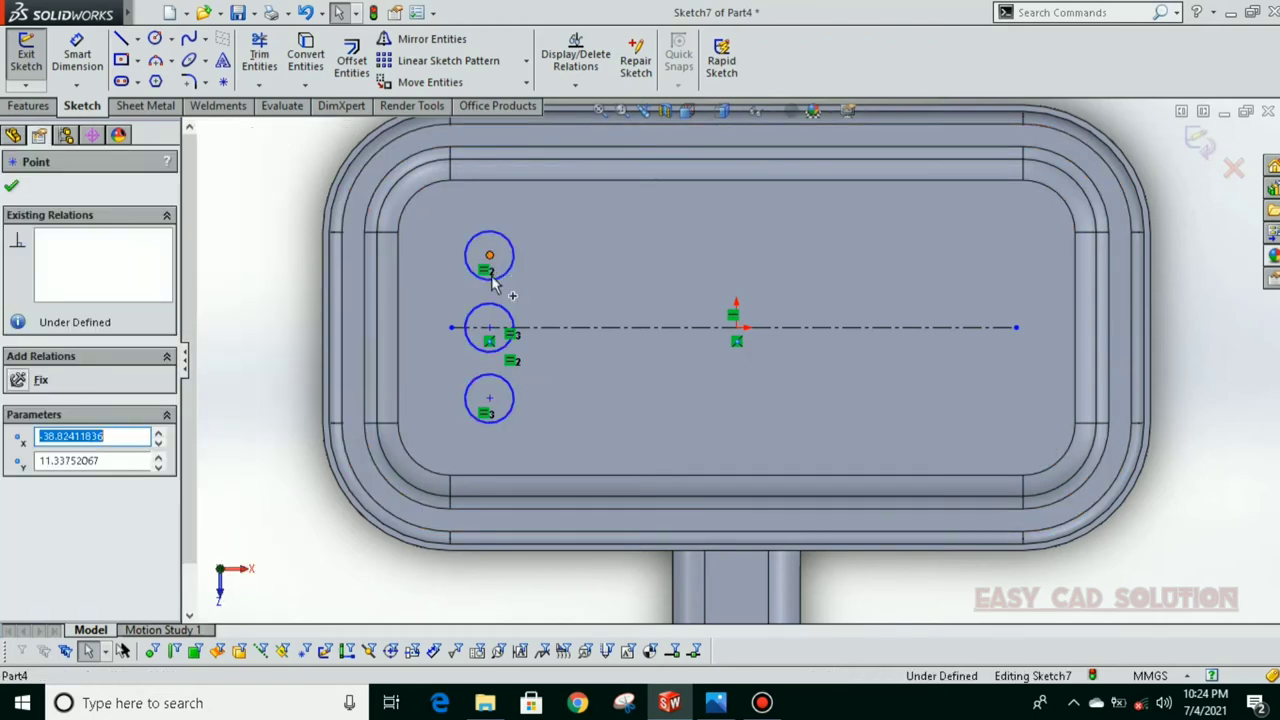
ctrl+click(489, 255)
ctrl+click(489, 398)
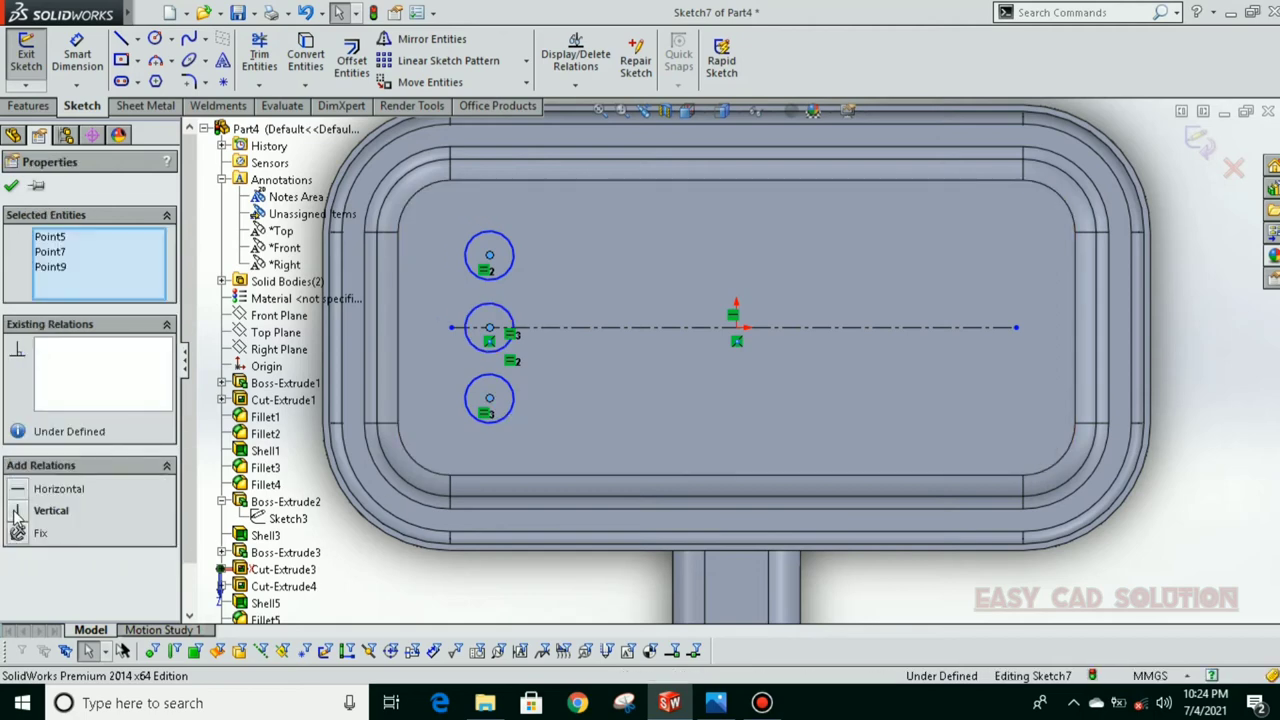
click(12, 186)
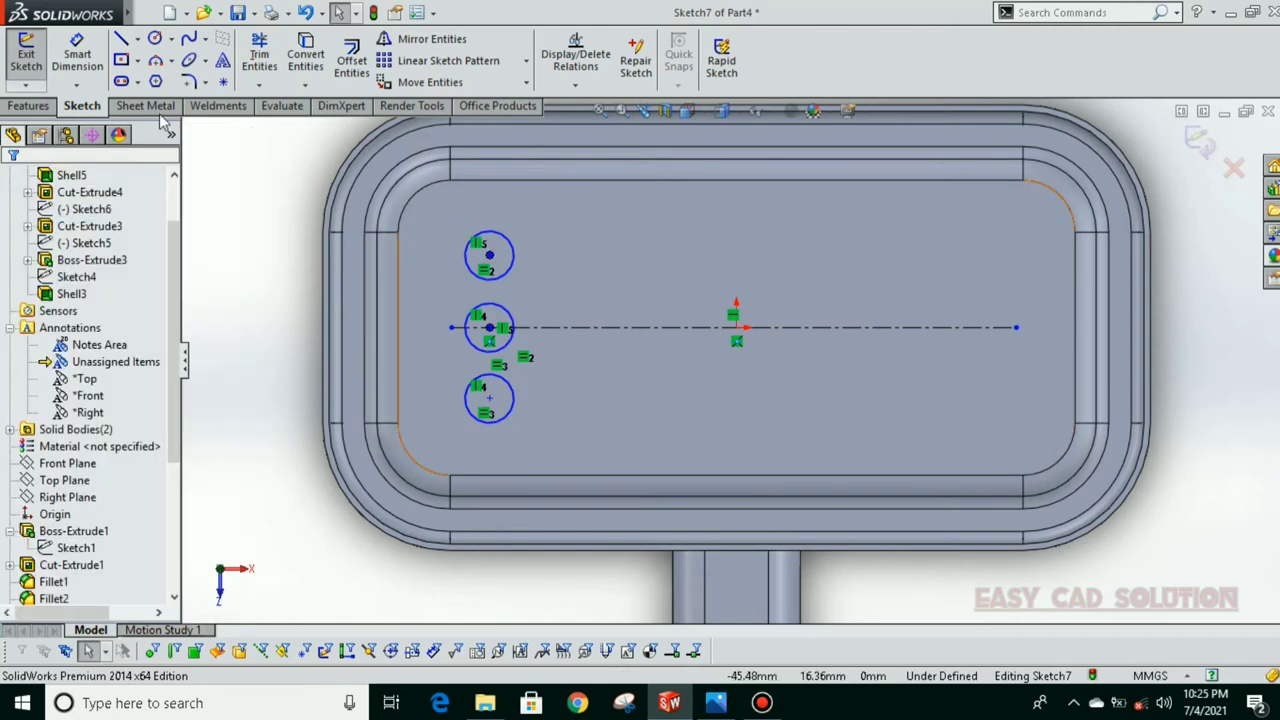
click(512, 262)
Step: Dimension the top circle's diameter as 6 mm
scroll(566, 344, up, 3)
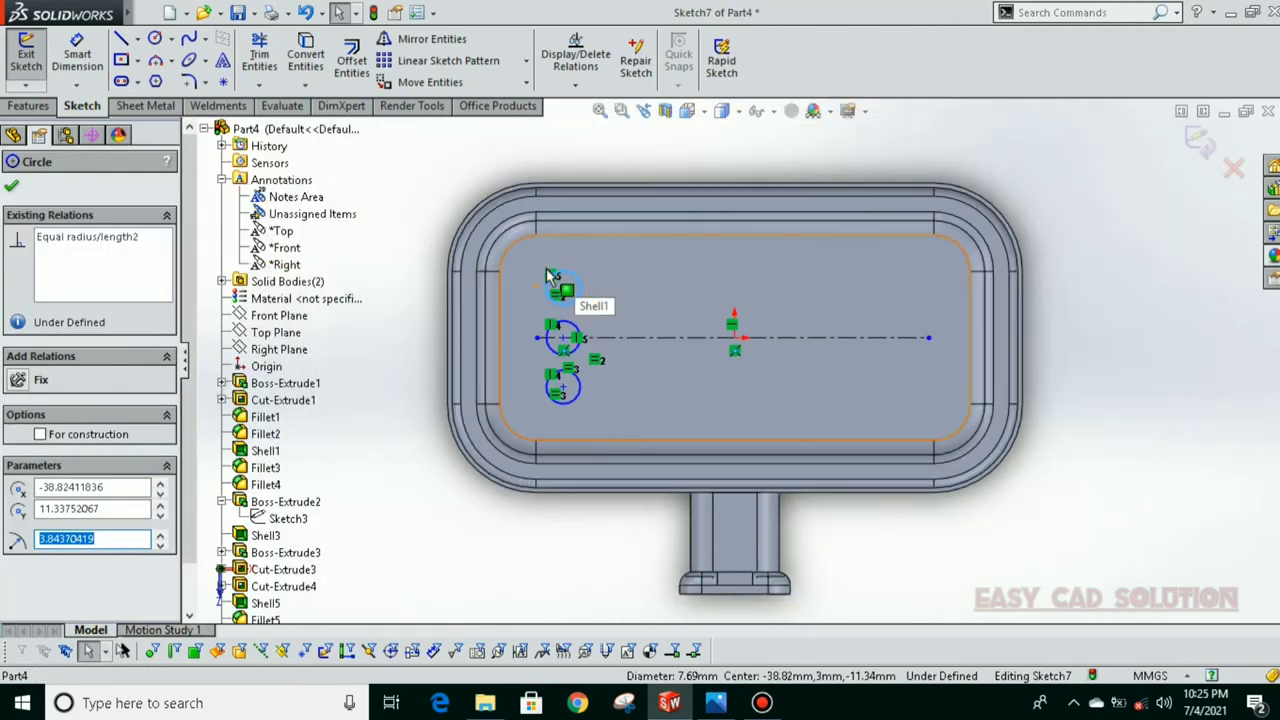
scroll(566, 344, up, 2)
scroll(566, 344, down, 3)
key(Escape)
right_drag(566, 344, 566, 300)
click(576, 296)
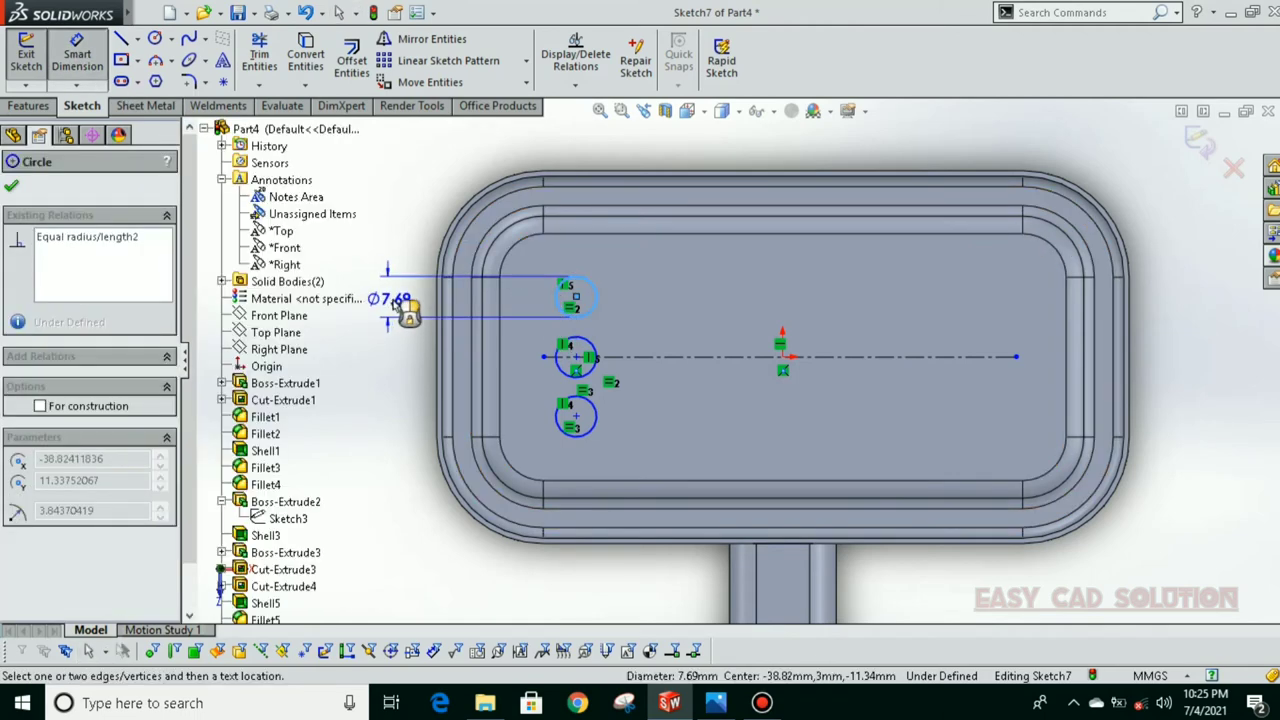
click(400, 306)
text(6)
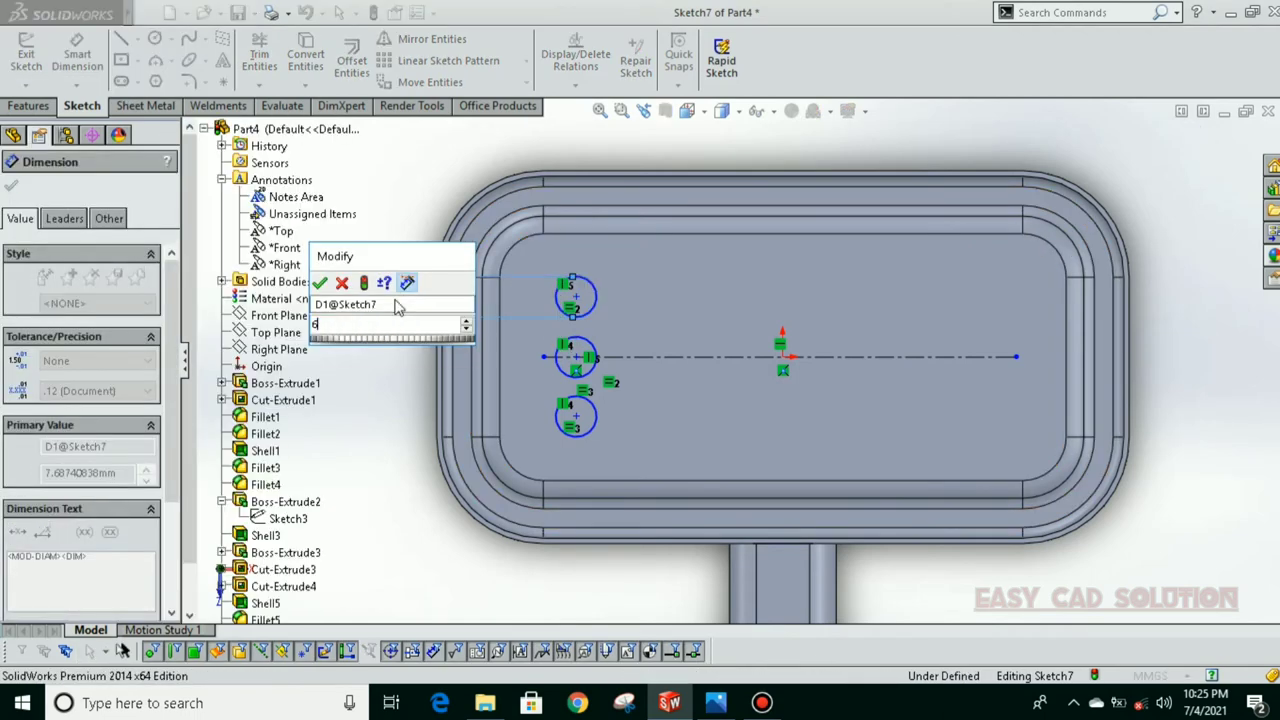
key(Return)
scroll(562, 410, down, 1)
scroll(562, 410, down, 1)
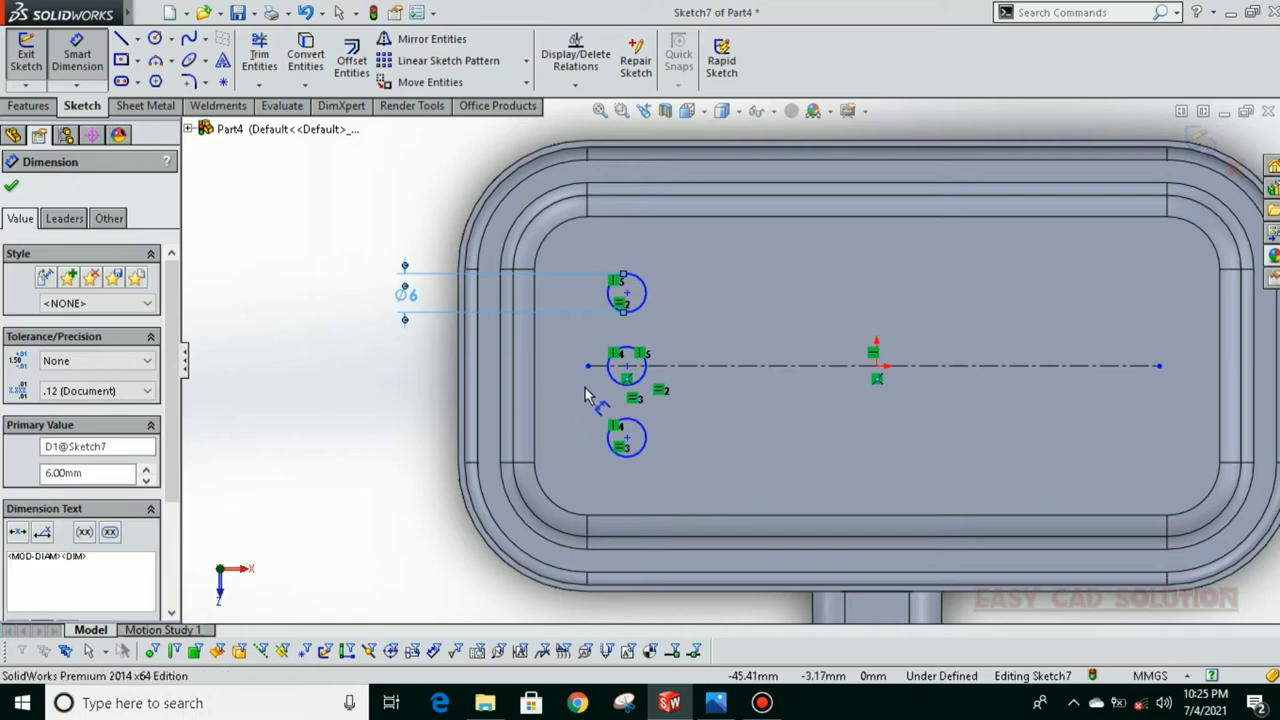
key(Escape)
Step: Set the spacing between the top and middle circles to 12 mm
click(644, 303)
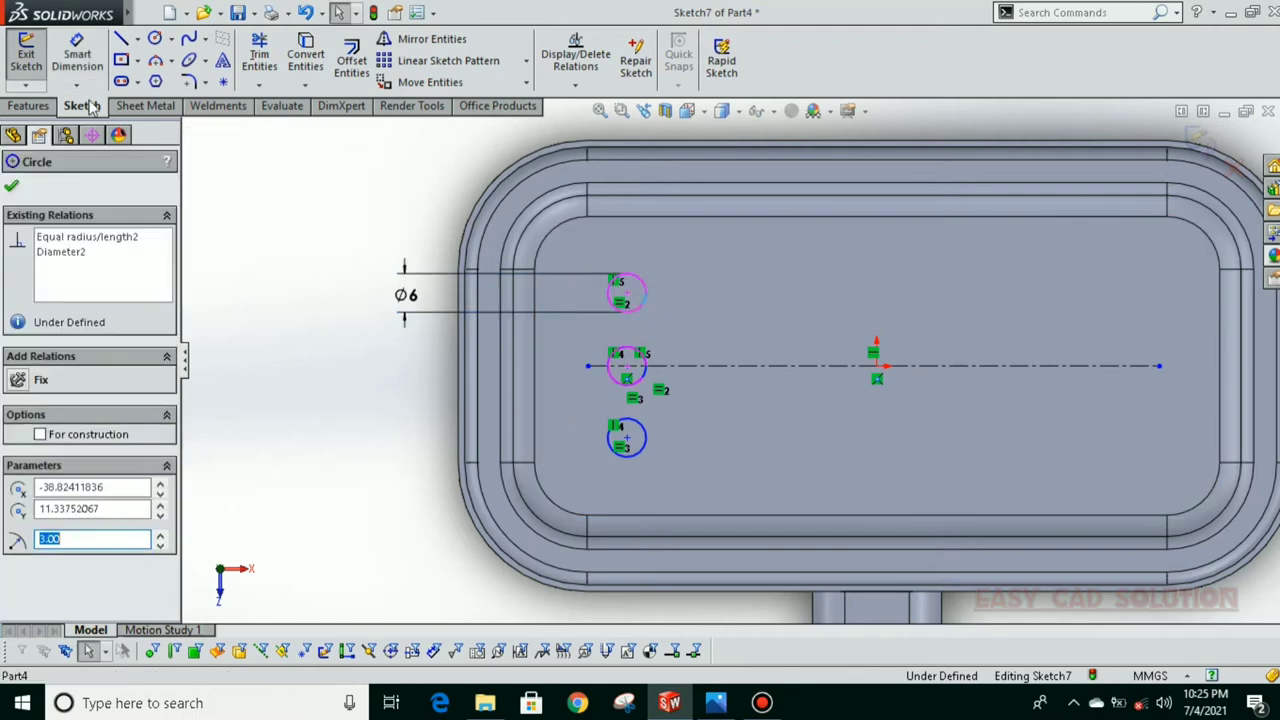
click(77, 55)
click(644, 298)
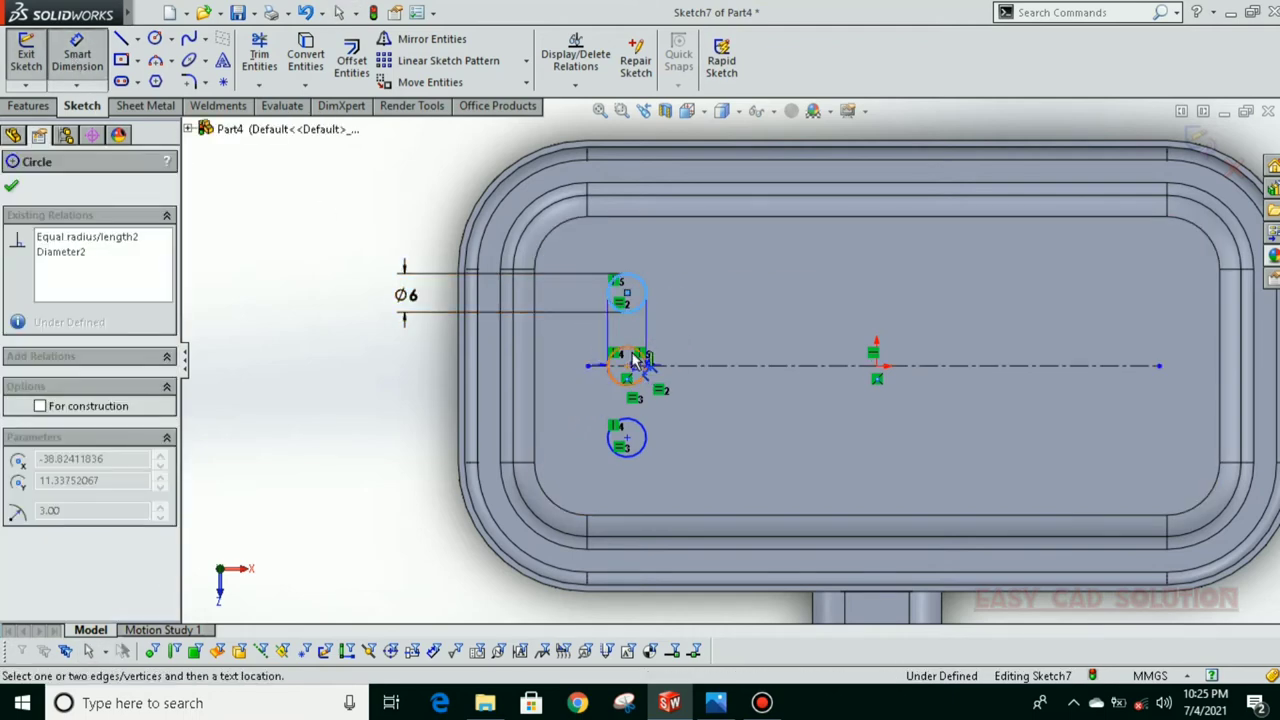
click(629, 357)
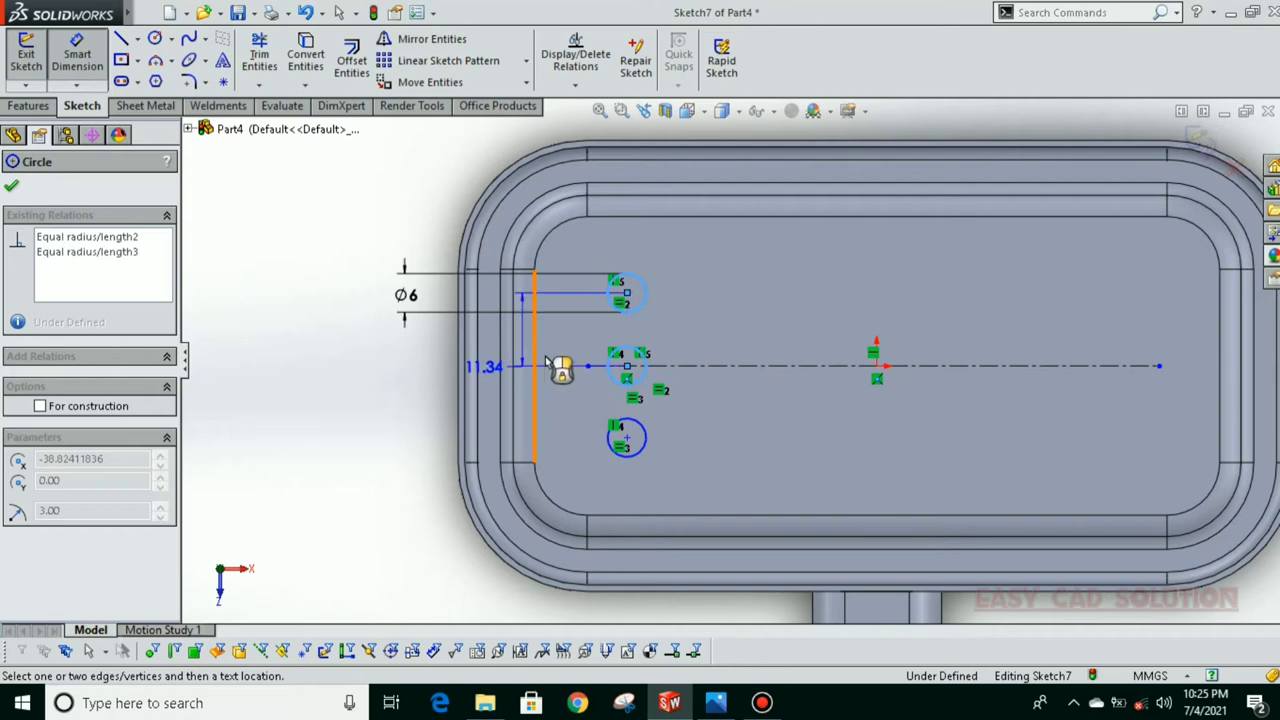
click(367, 340)
text(2)
key(Return)
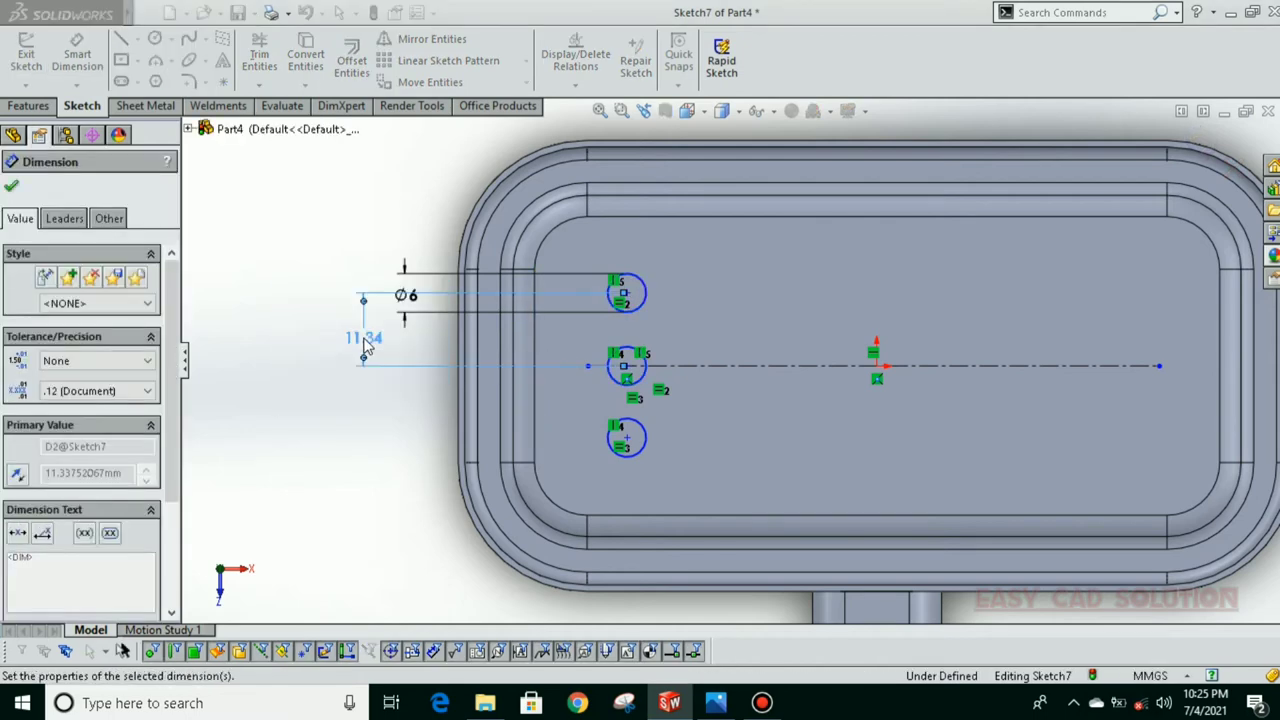
key(Escape)
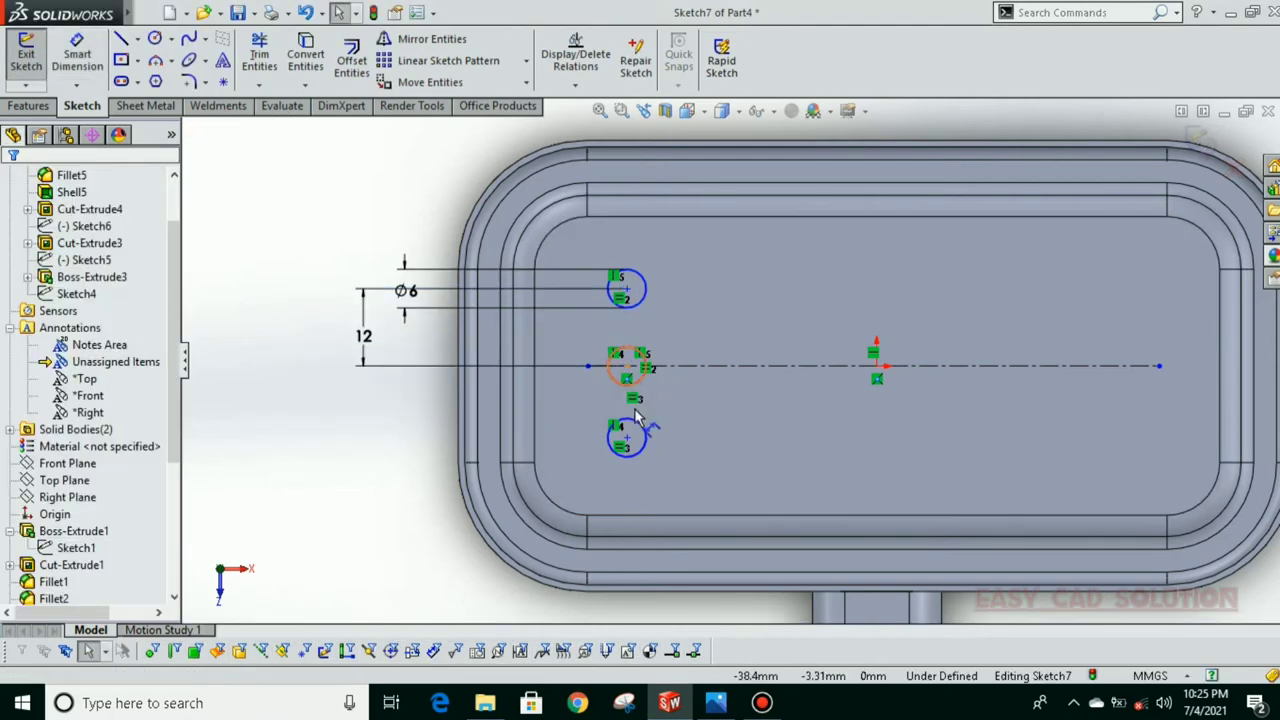
Step: Set the spacing between the middle and lower circles to 12 mm
click(77, 55)
click(643, 428)
click(627, 366)
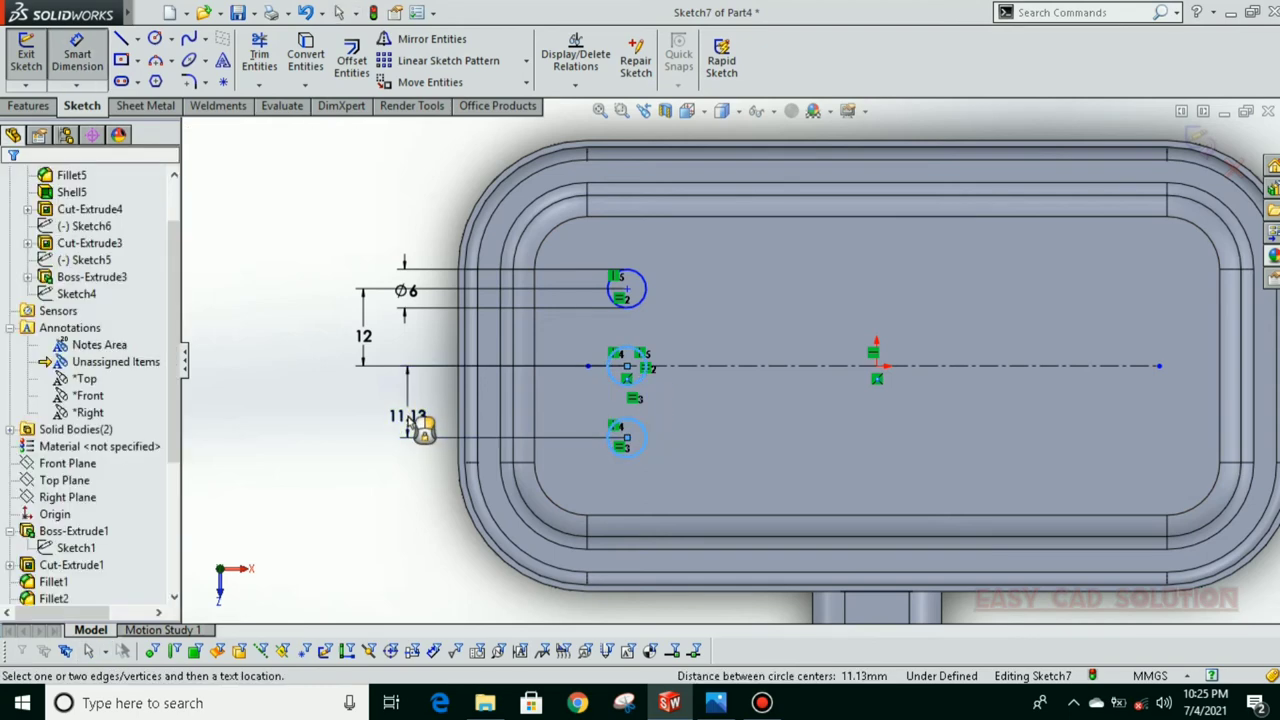
click(410, 420)
text(12)
key(Return)
key(Escape)
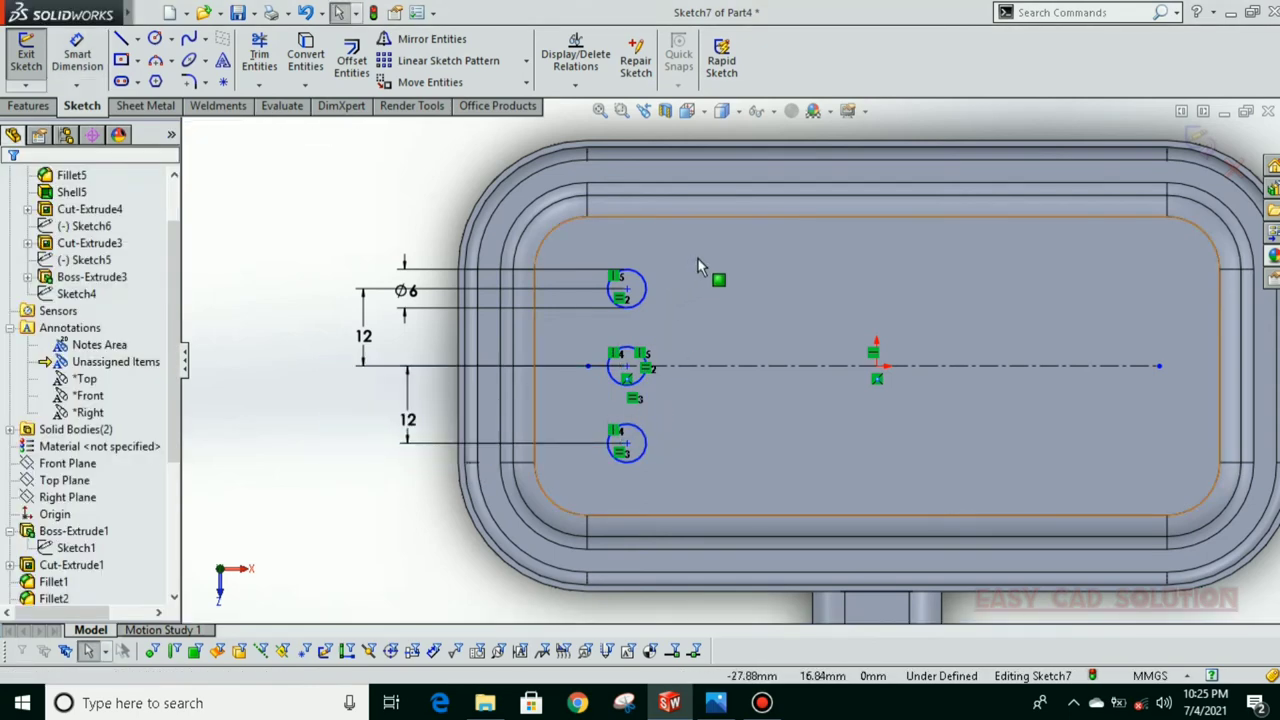
drag(697, 257, 598, 506)
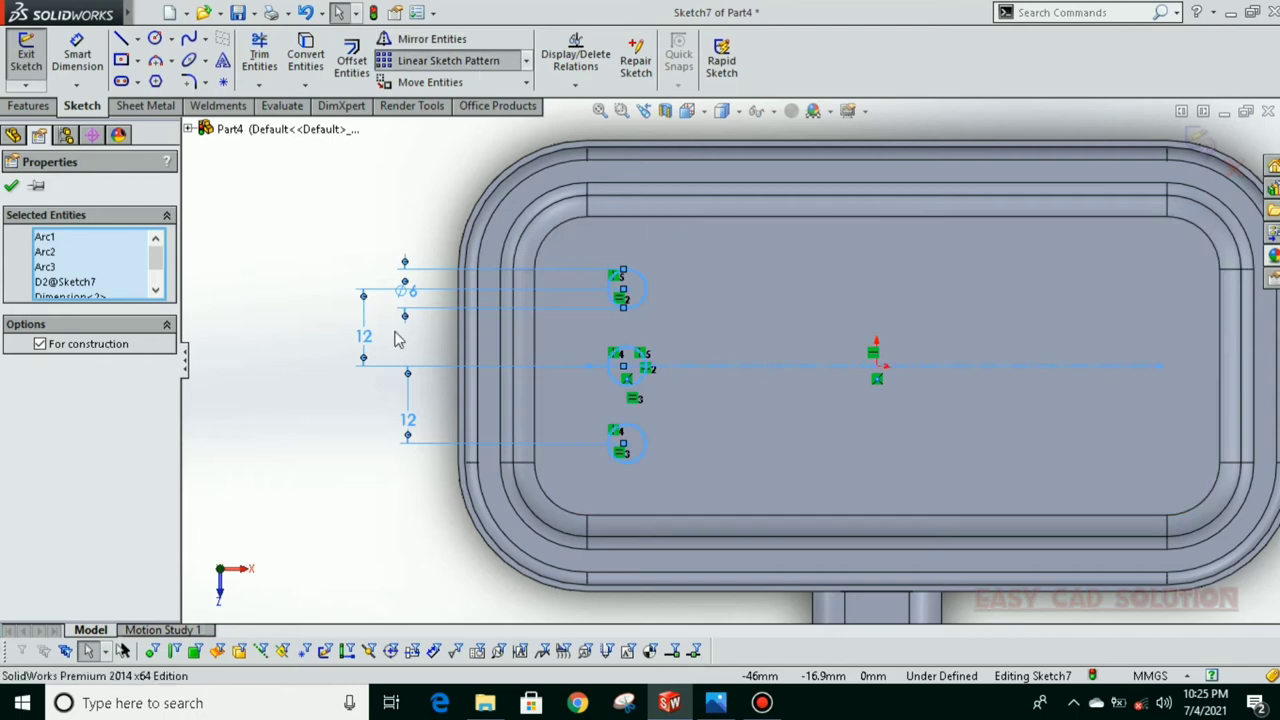
click(141, 313)
click(141, 313)
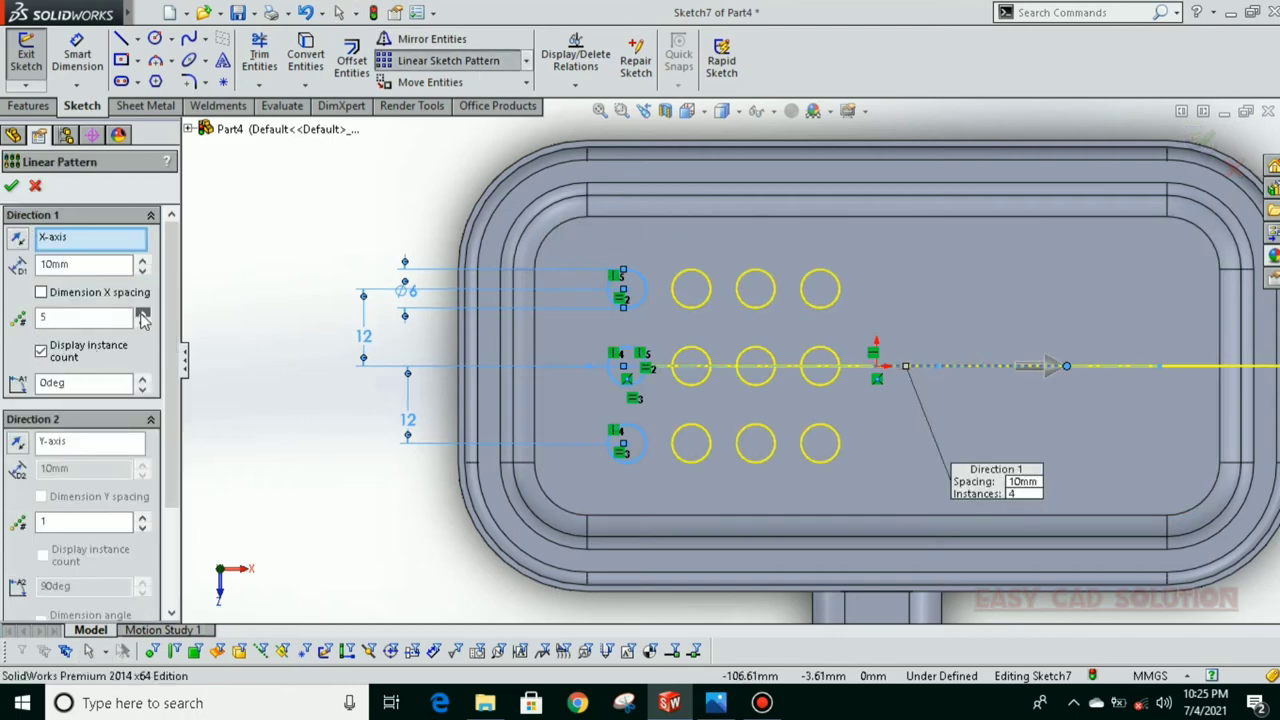
click(141, 313)
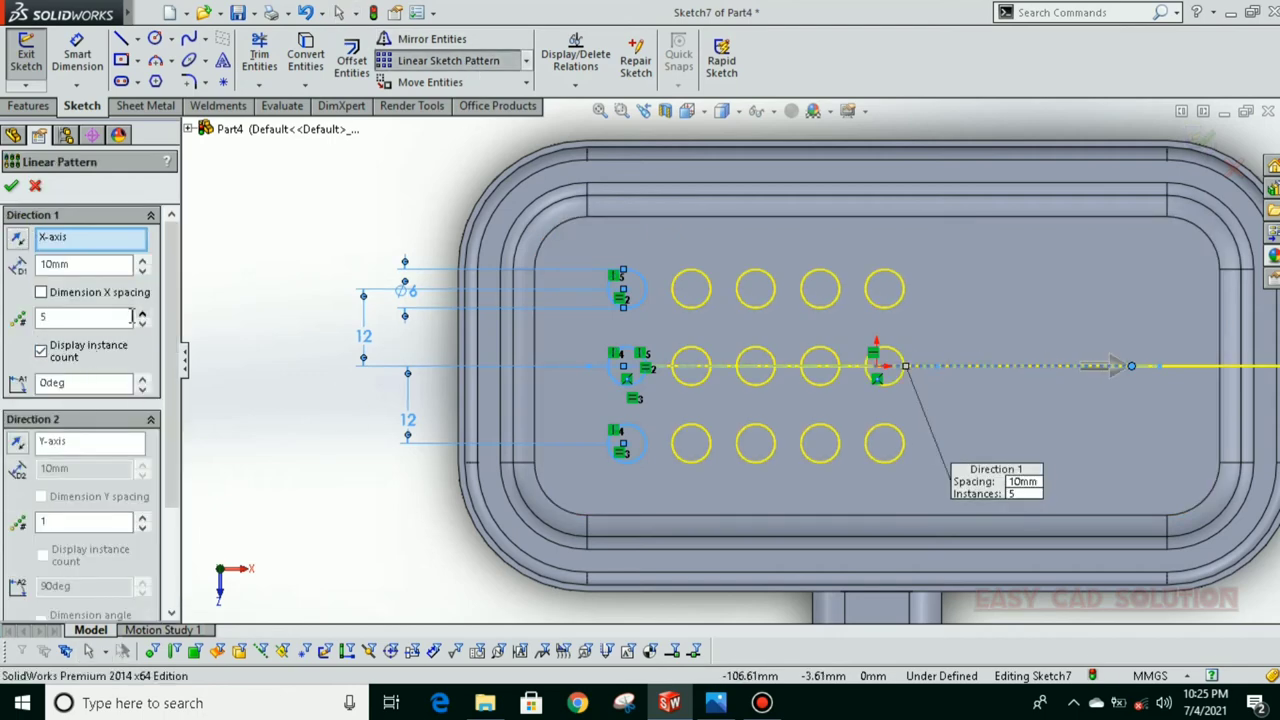
click(141, 264)
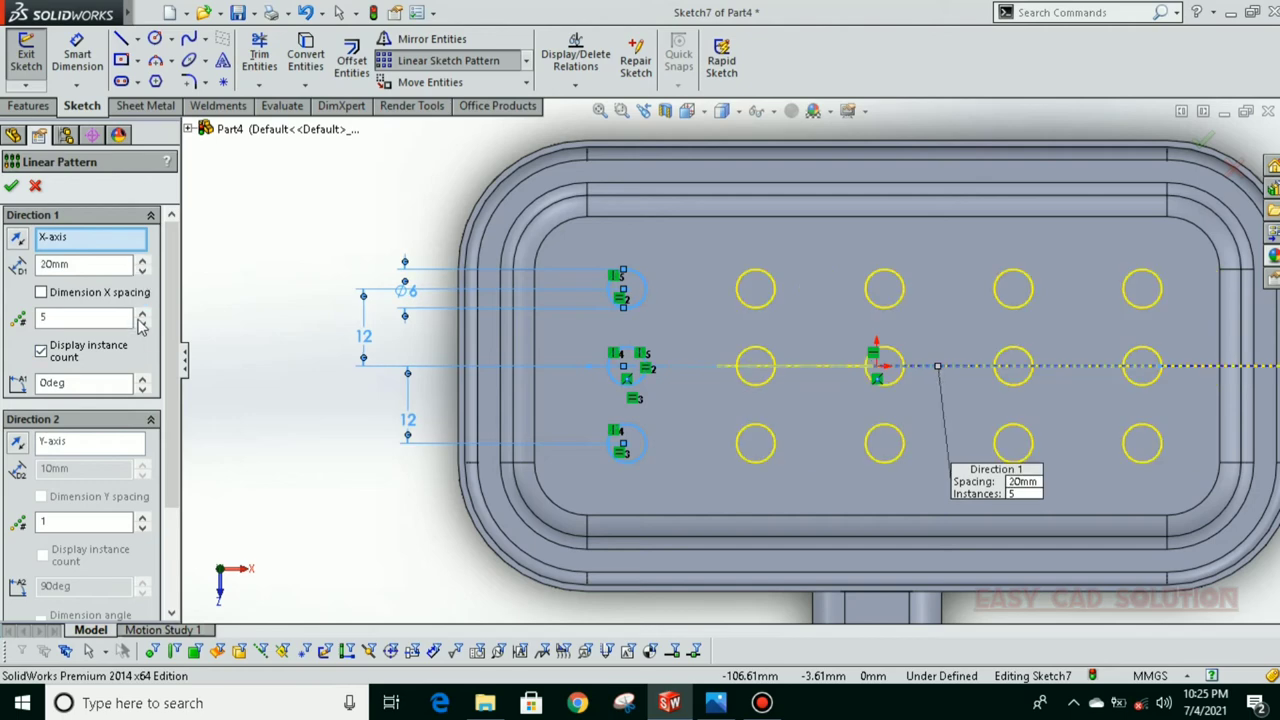
click(142, 324)
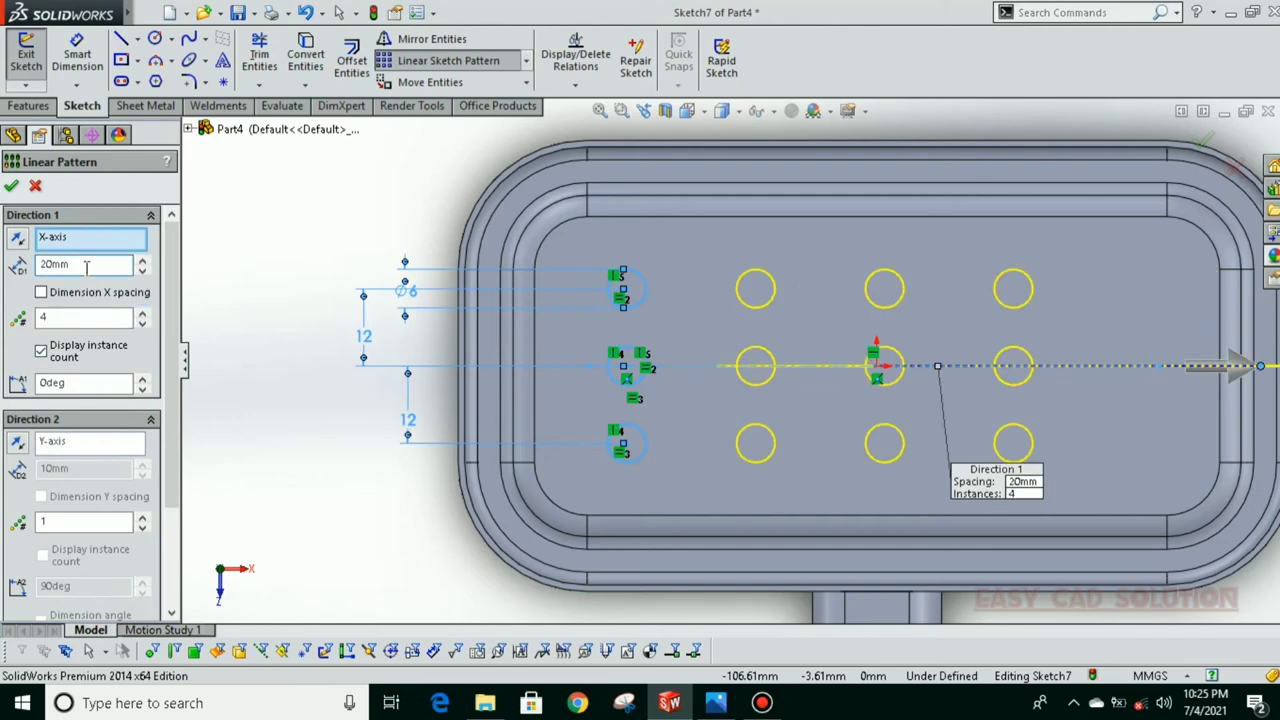
click(141, 262)
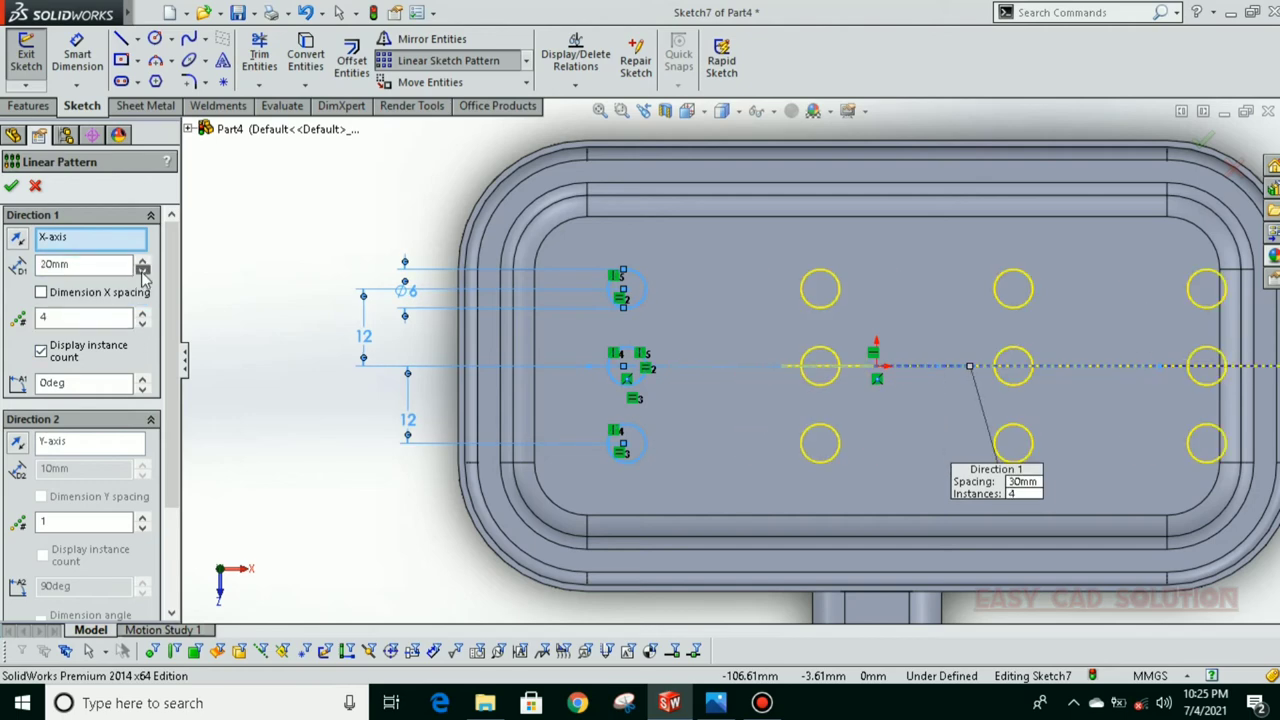
click(142, 313)
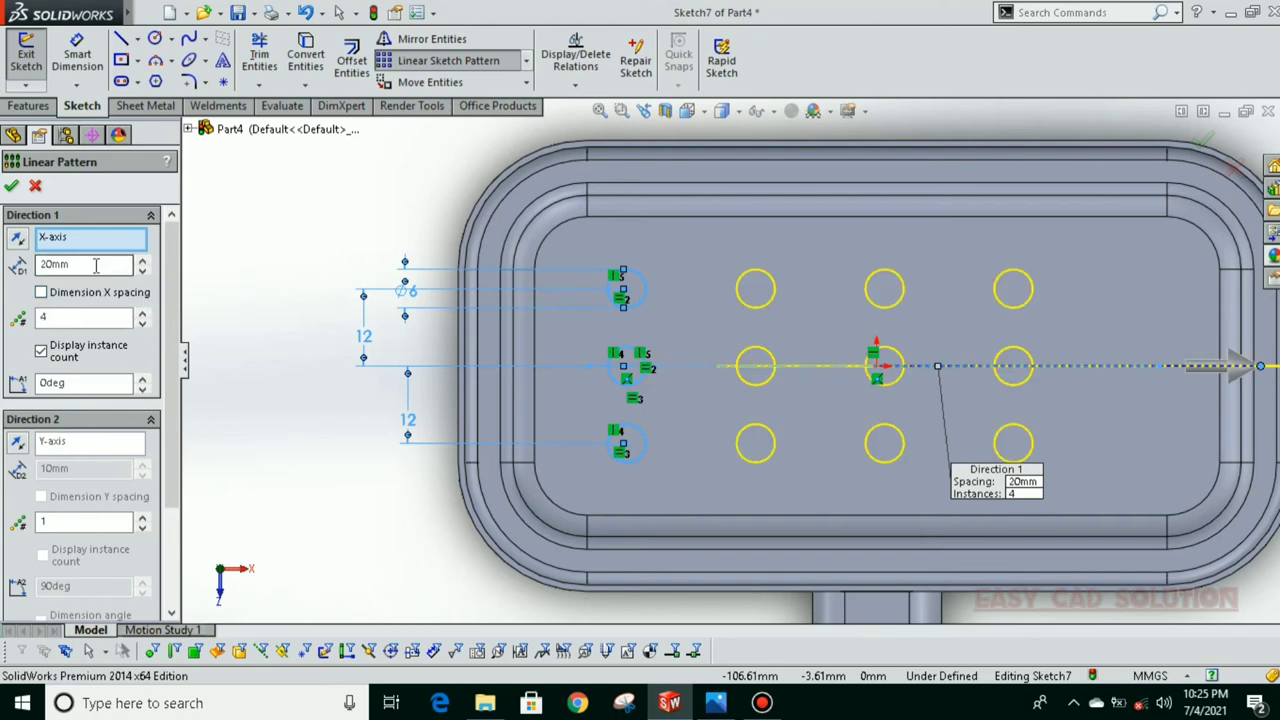
Step: Dimension the top circle 15 mm from the tray's inner left edge, fully defining Sketch7
key(Escape)
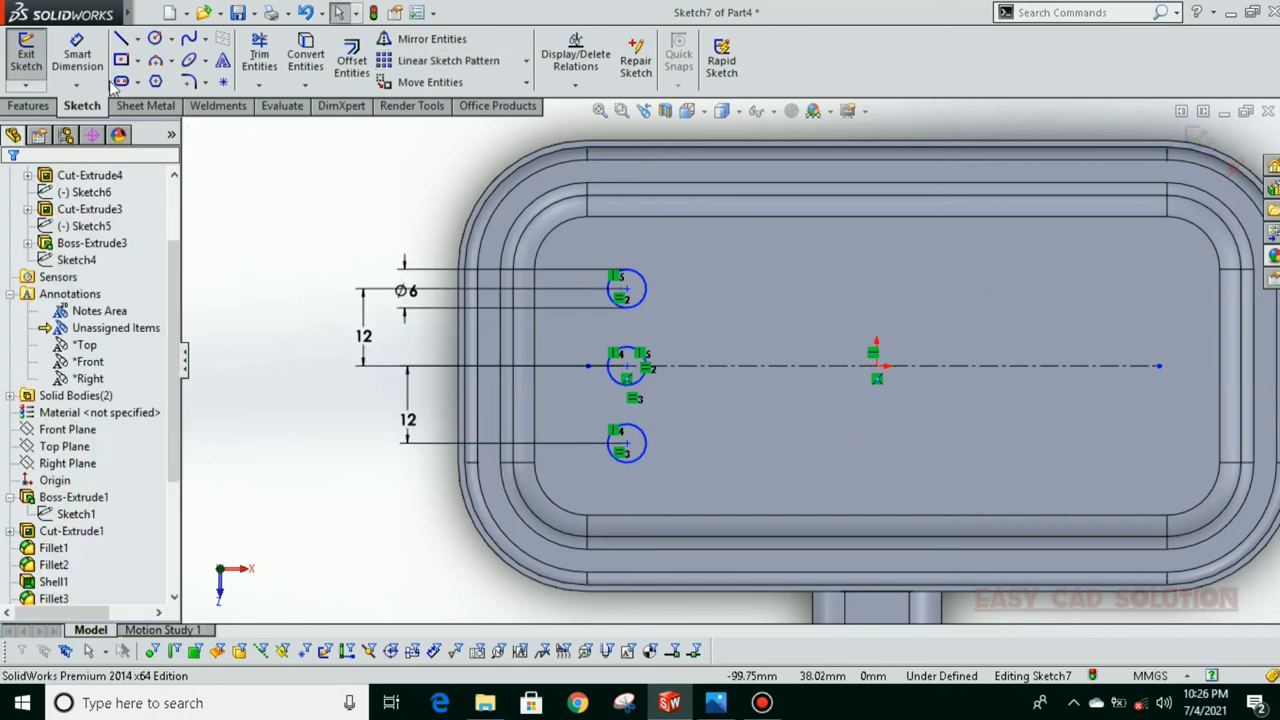
click(76, 55)
click(620, 280)
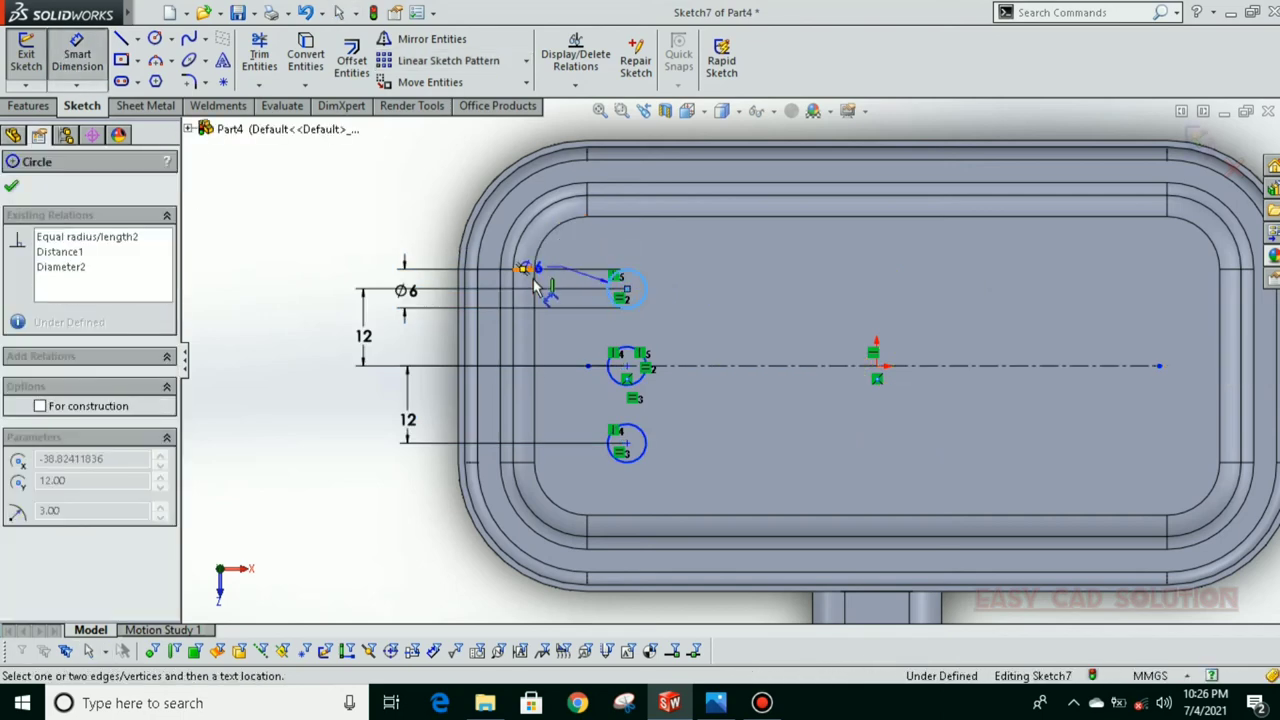
click(536, 277)
click(578, 140)
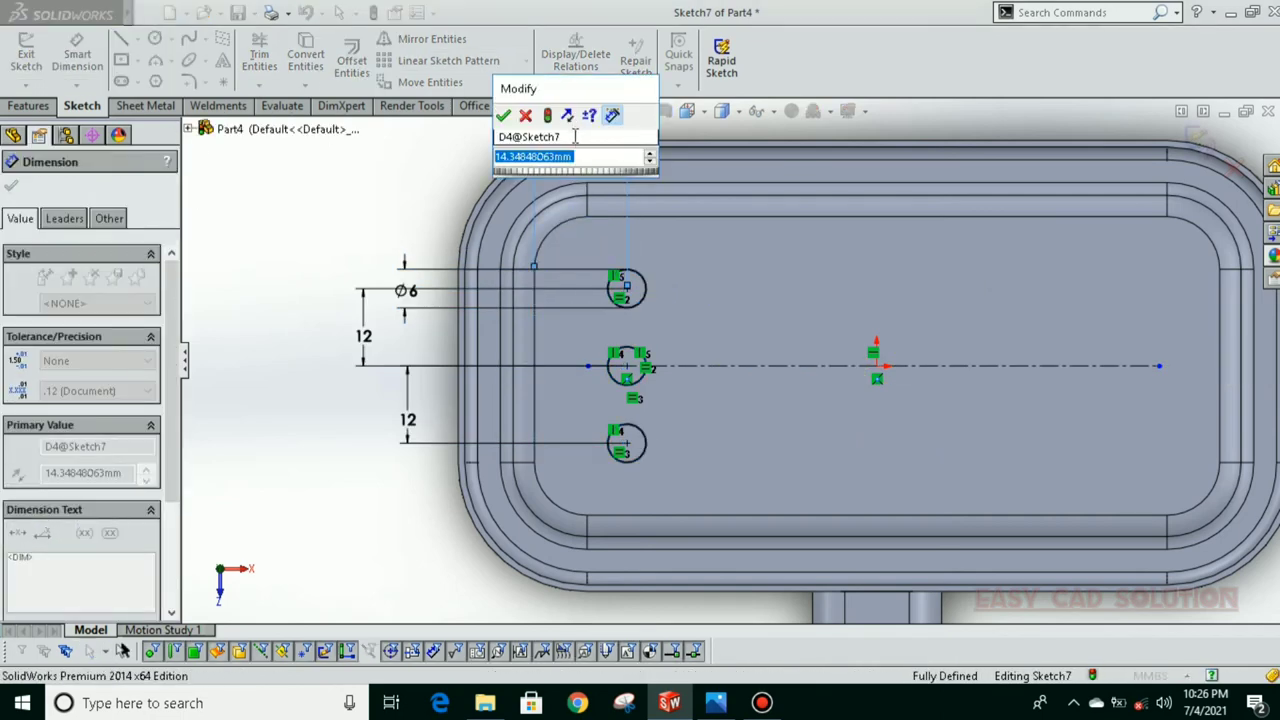
text(15)
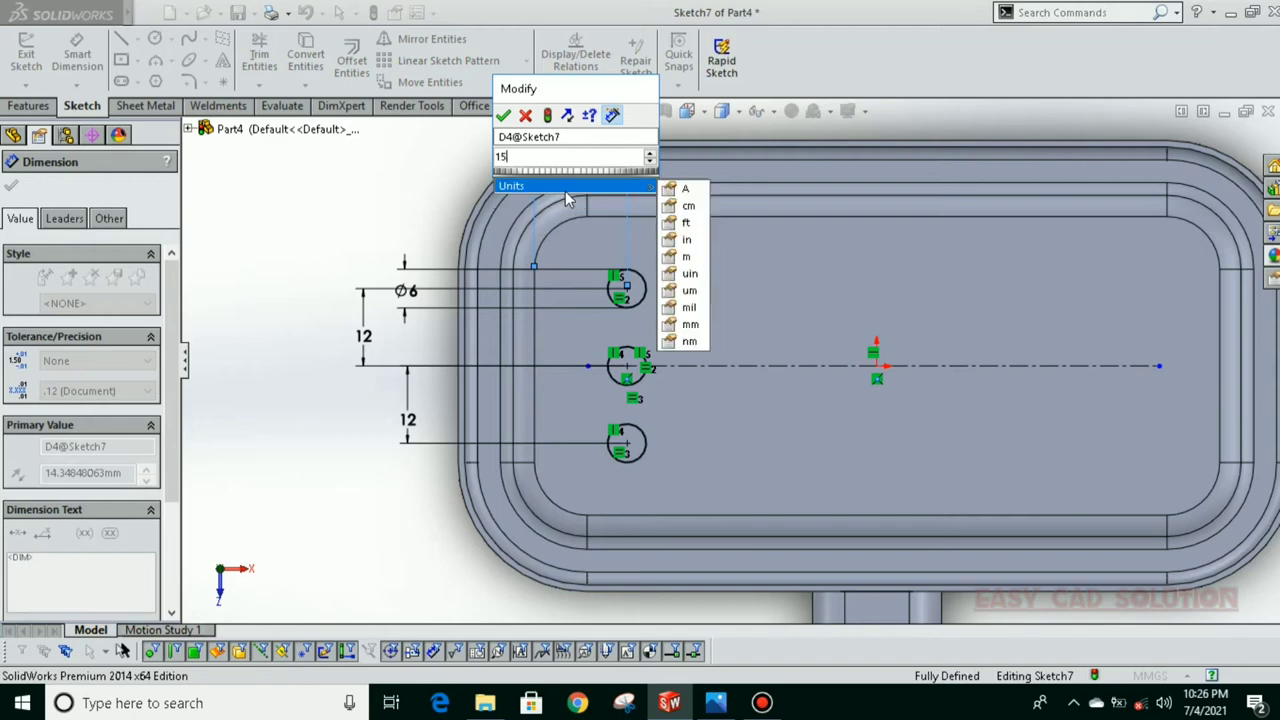
key(Return)
scroll(724, 365, up, 2)
key(Escape)
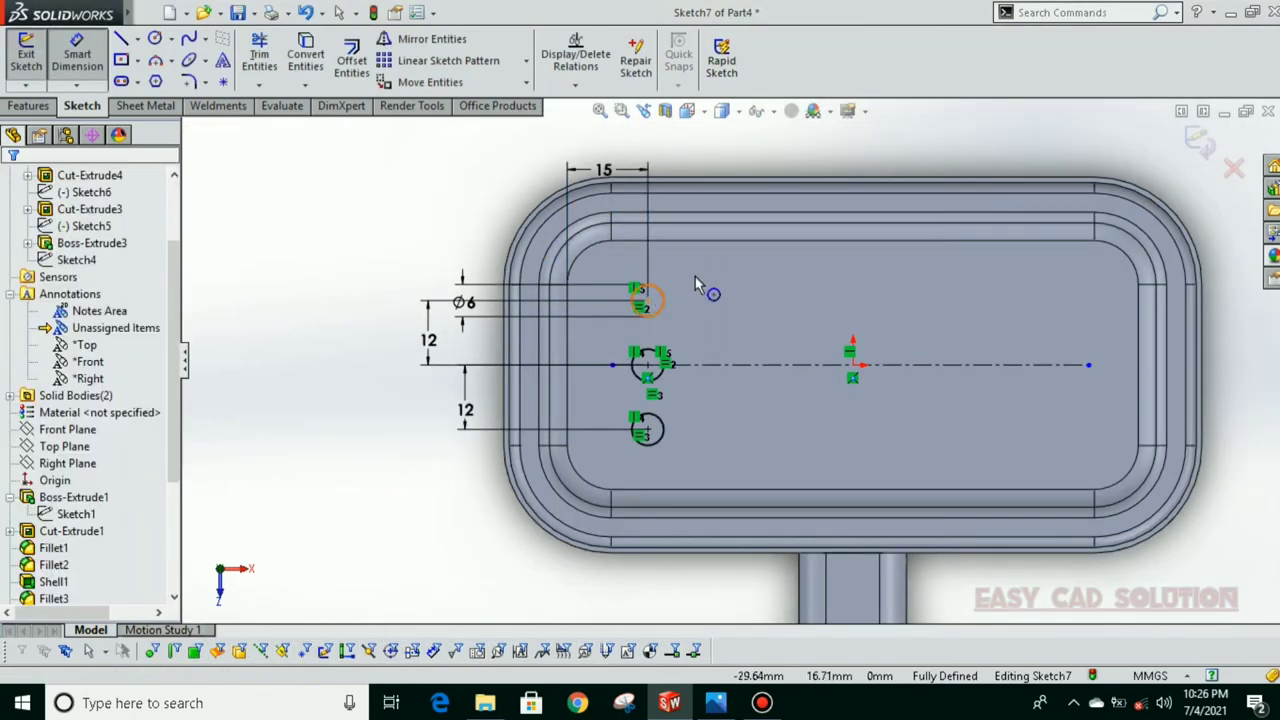
drag(695, 276, 605, 452)
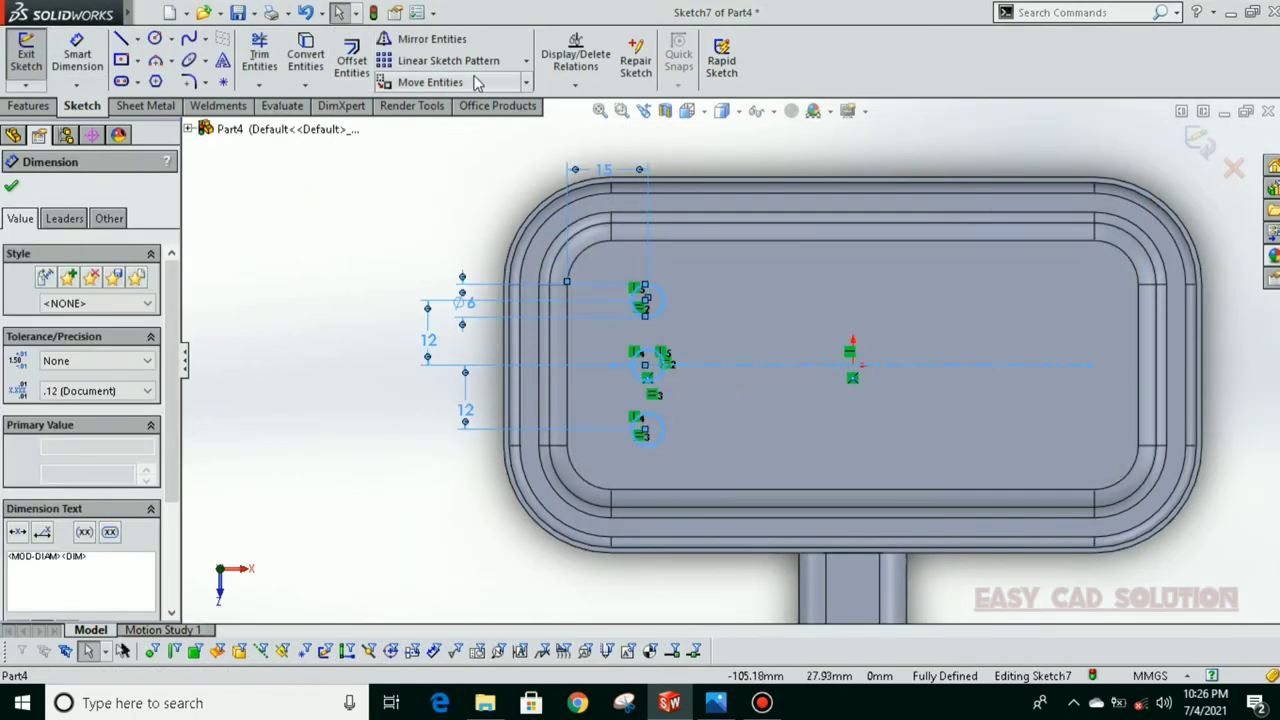
Step: Pattern the three circles into 4 columns spaced 25 mm apart
click(448, 60)
click(142, 312)
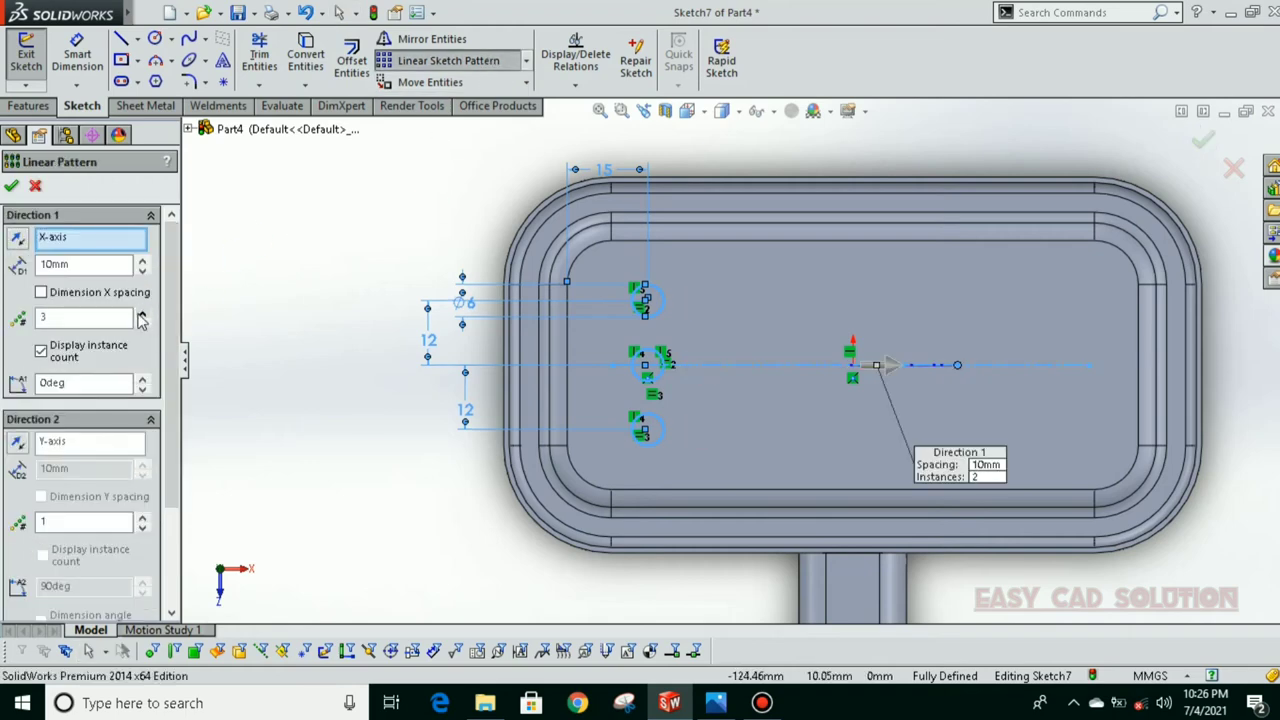
click(143, 266)
click(143, 266)
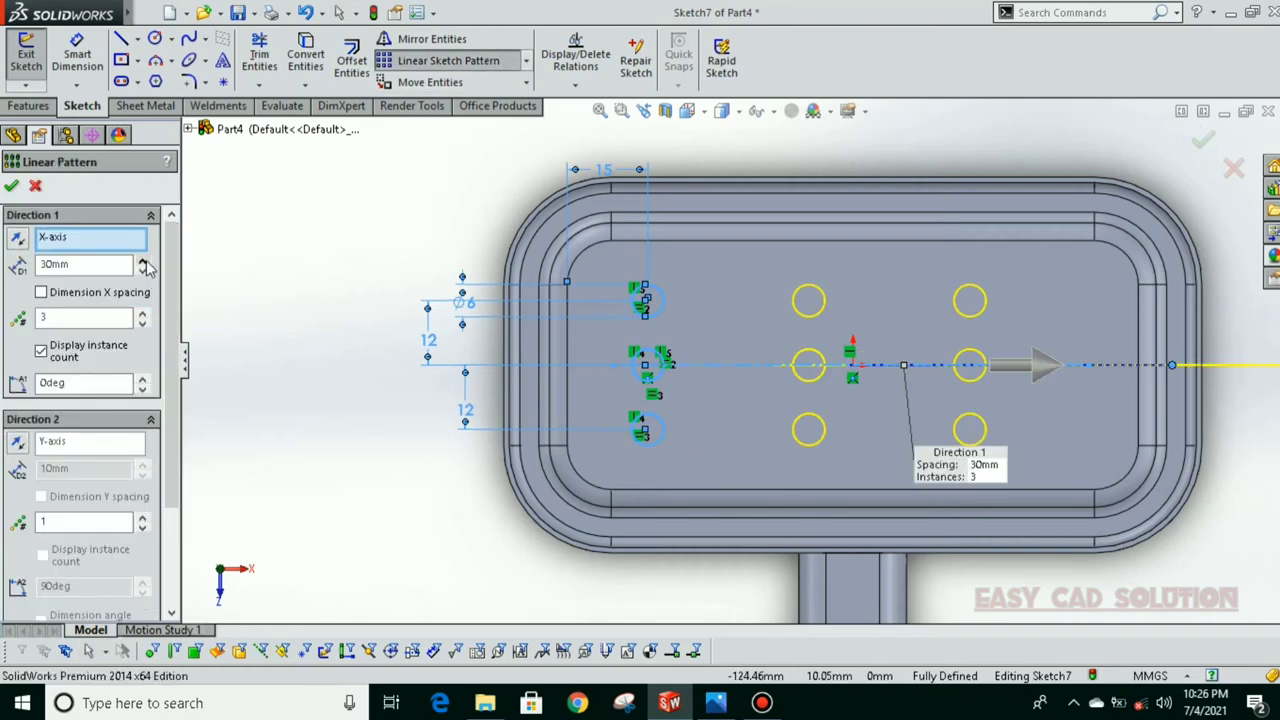
click(142, 312)
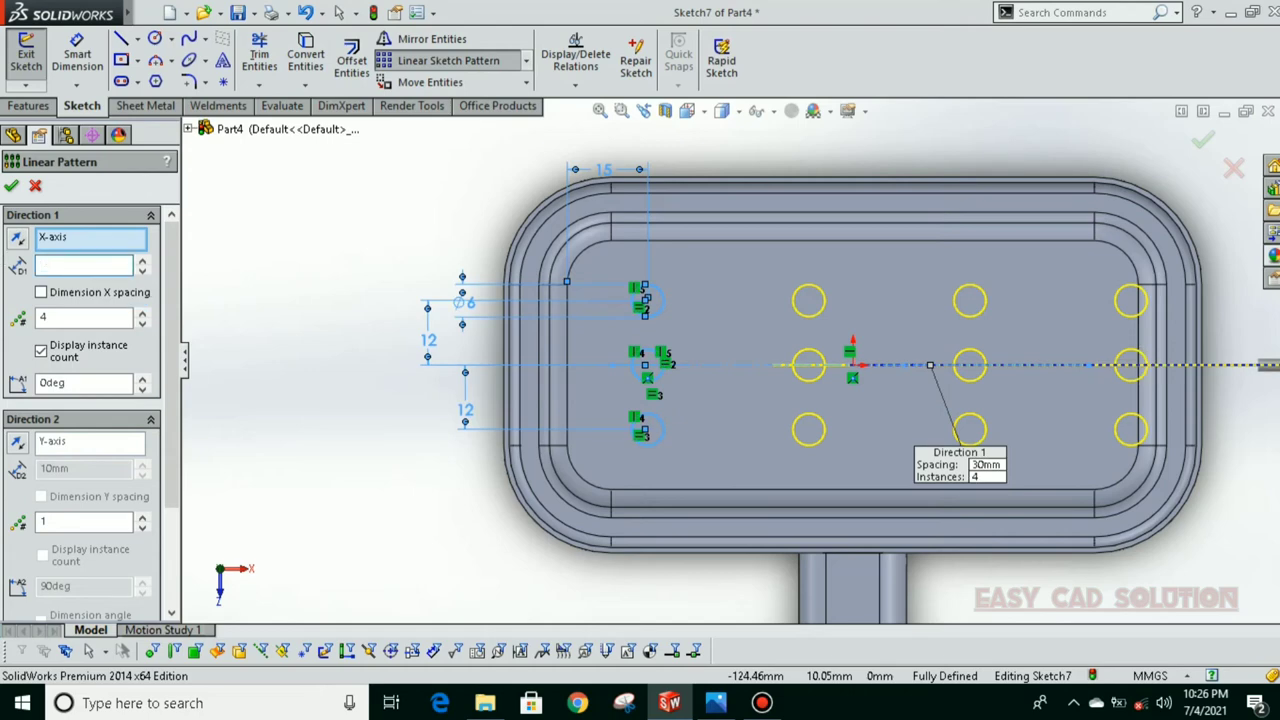
click(84, 264)
text(25)
key(Return)
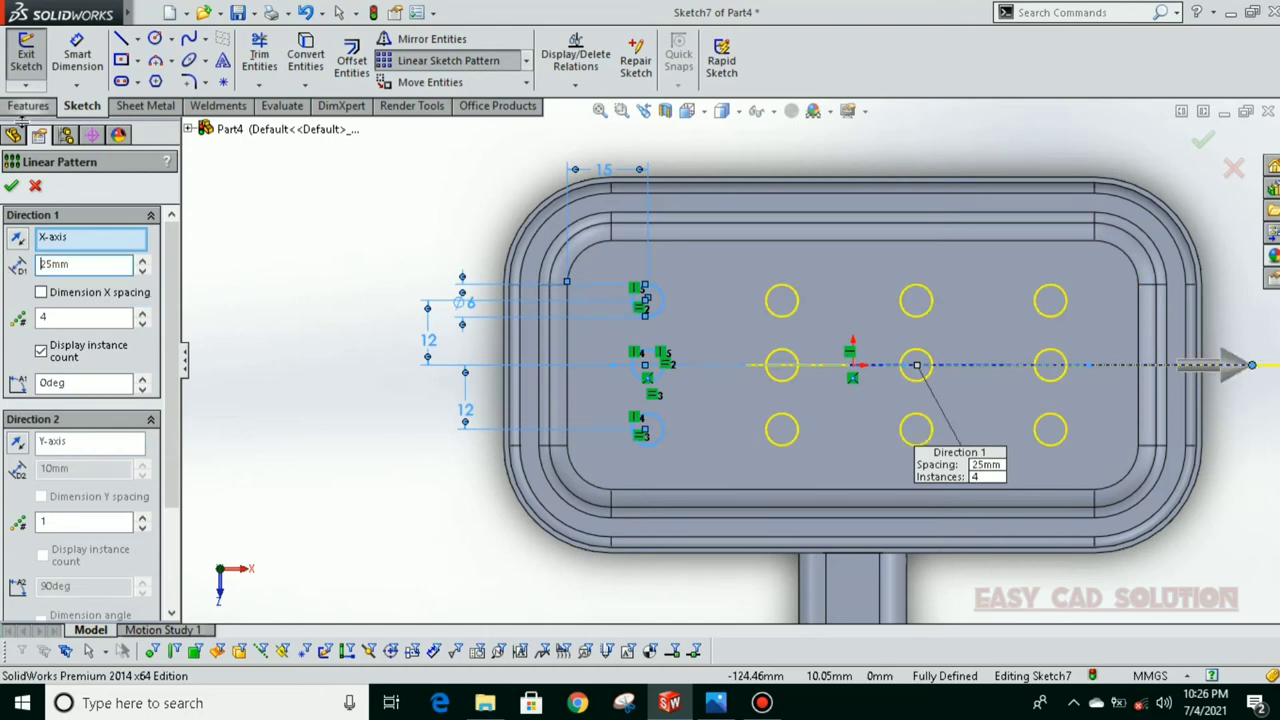
click(12, 186)
Step: Extrude-cut the twelve patterned circles Through All the tray floor
click(29, 105)
click(283, 60)
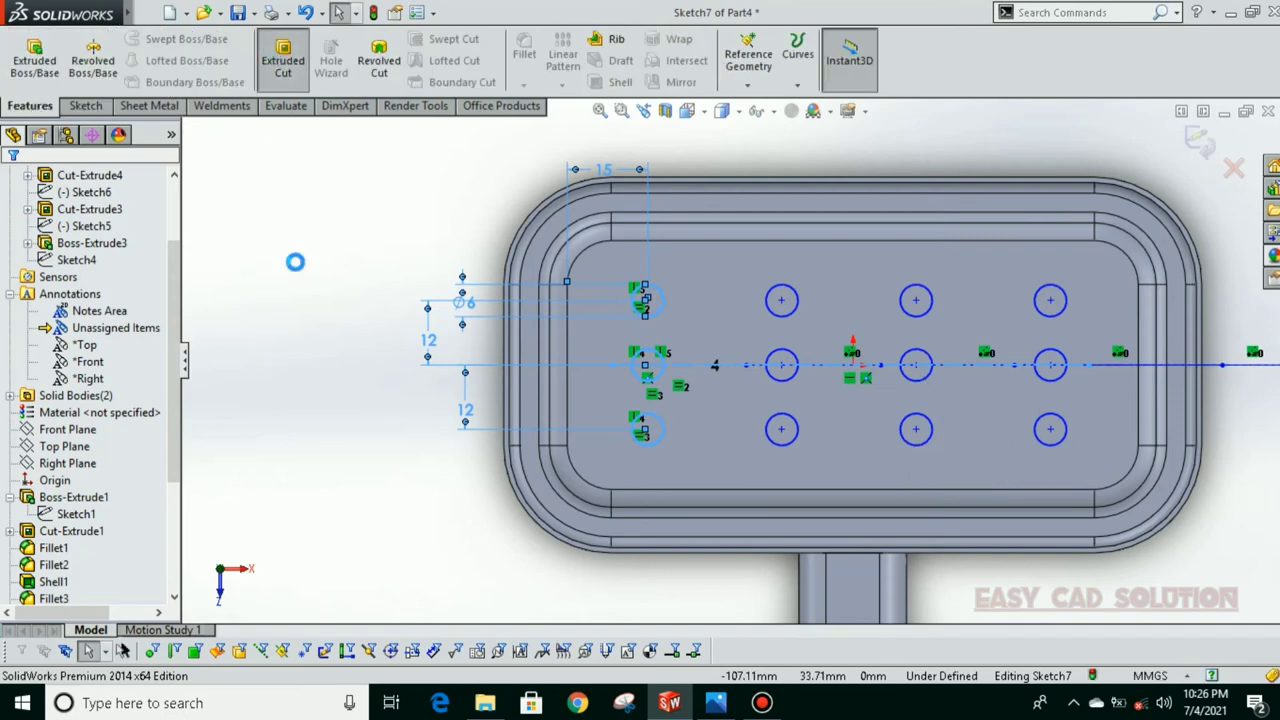
click(95, 295)
click(105, 322)
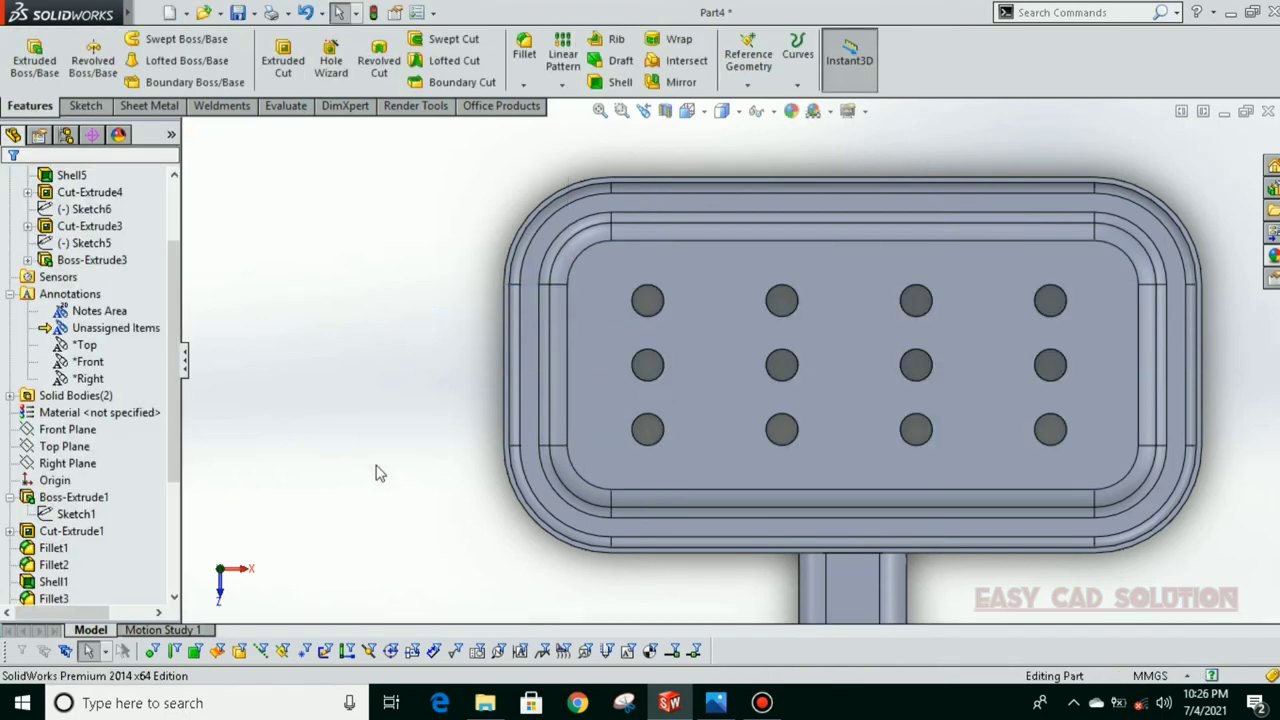
Step: Select the tray floor face for a 1 mm fillet around every hole rim
middle_drag(350, 320, 573, 228)
scroll(684, 368, down, 3)
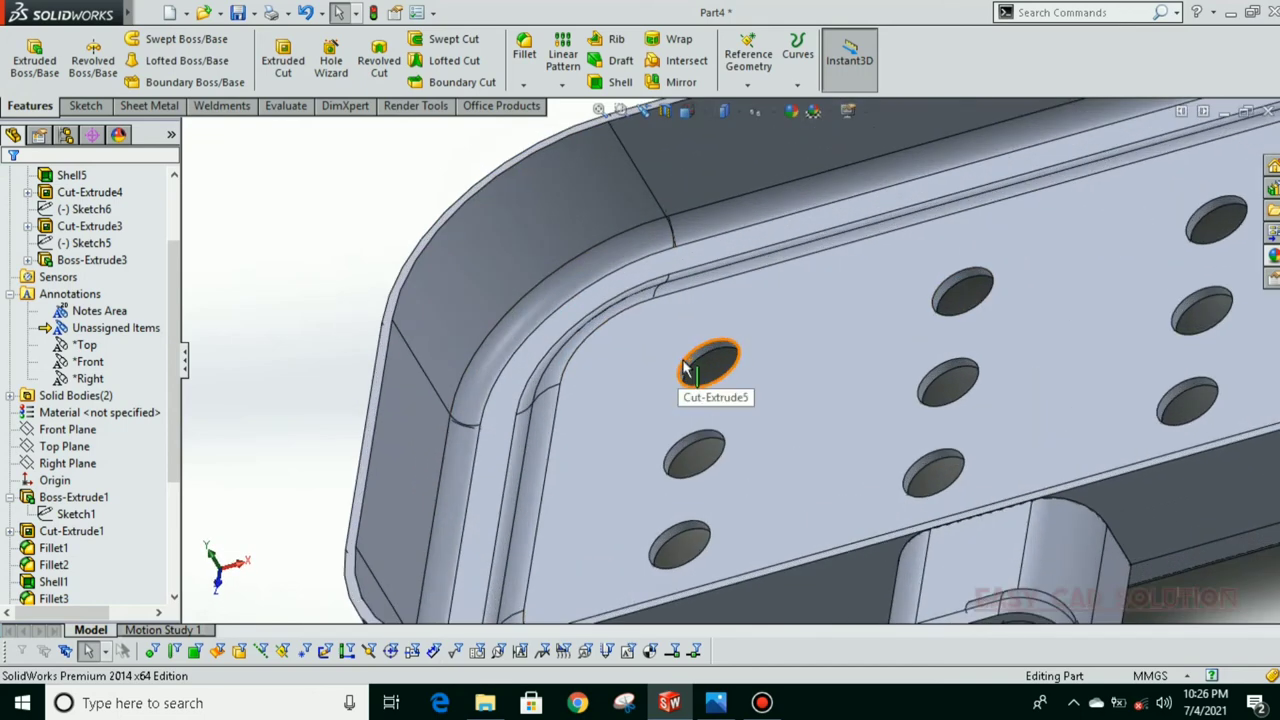
scroll(684, 368, down, 2)
click(523, 50)
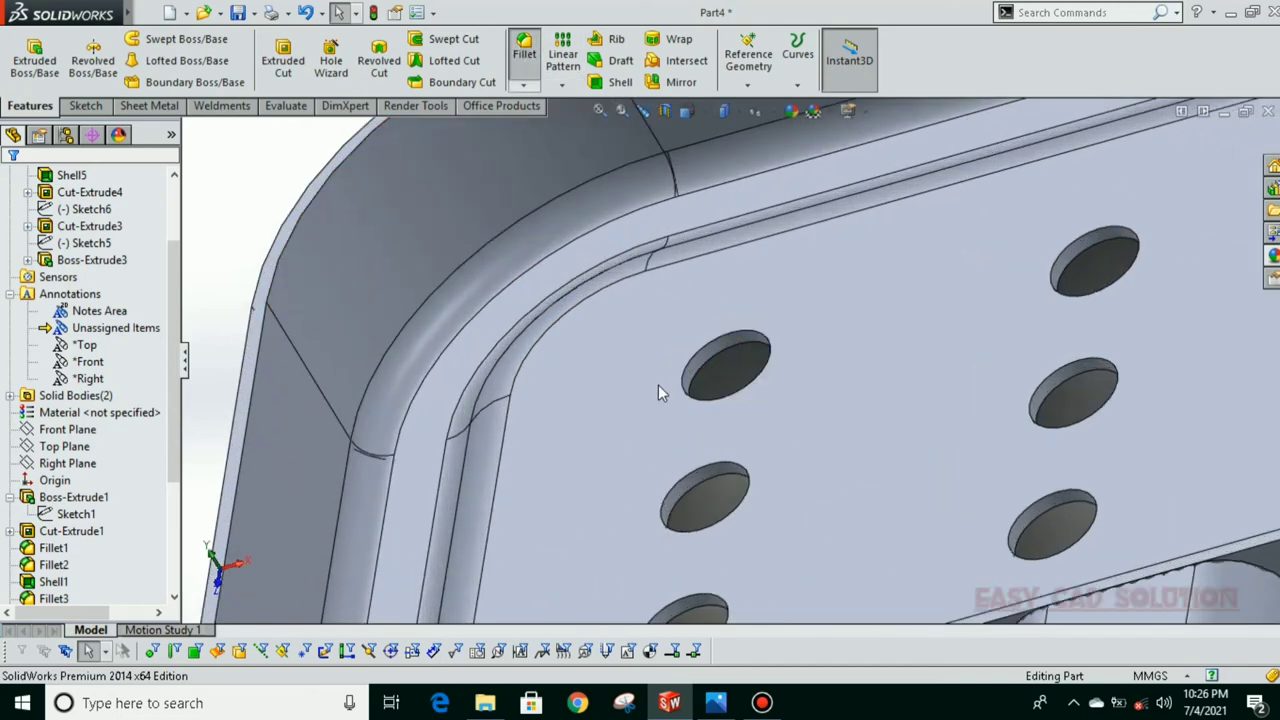
click(706, 370)
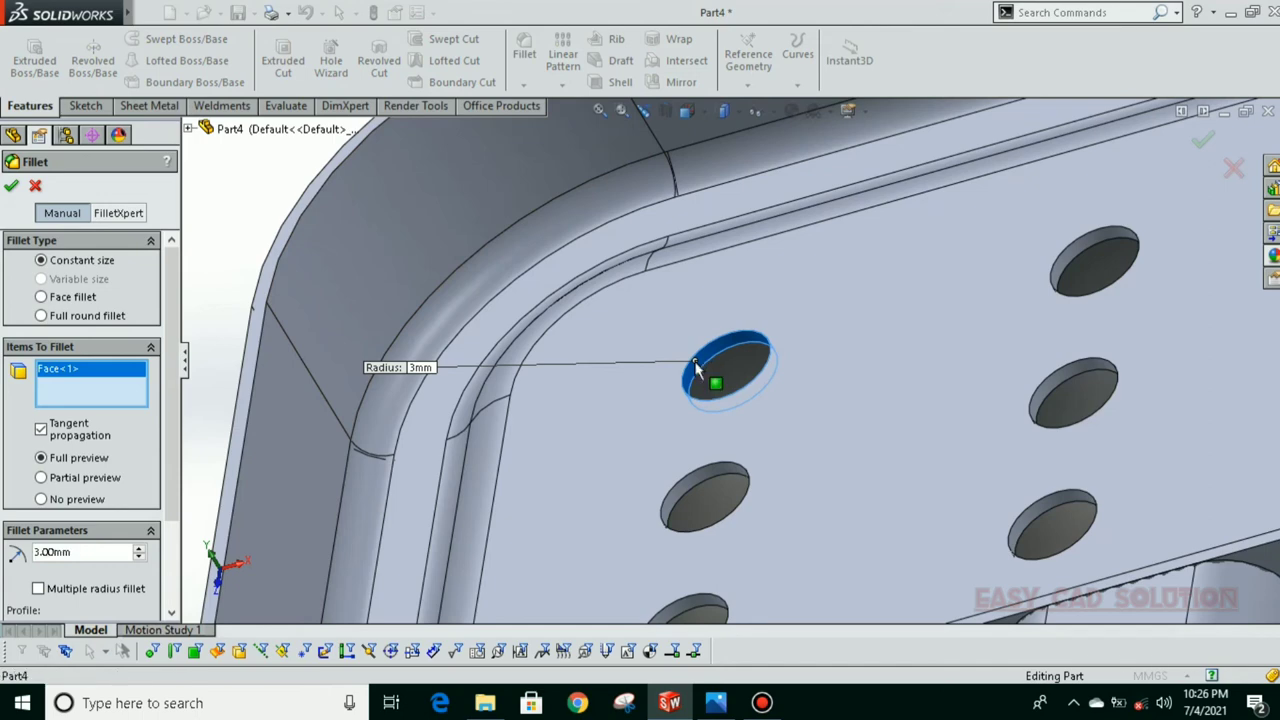
click(700, 369)
click(672, 380)
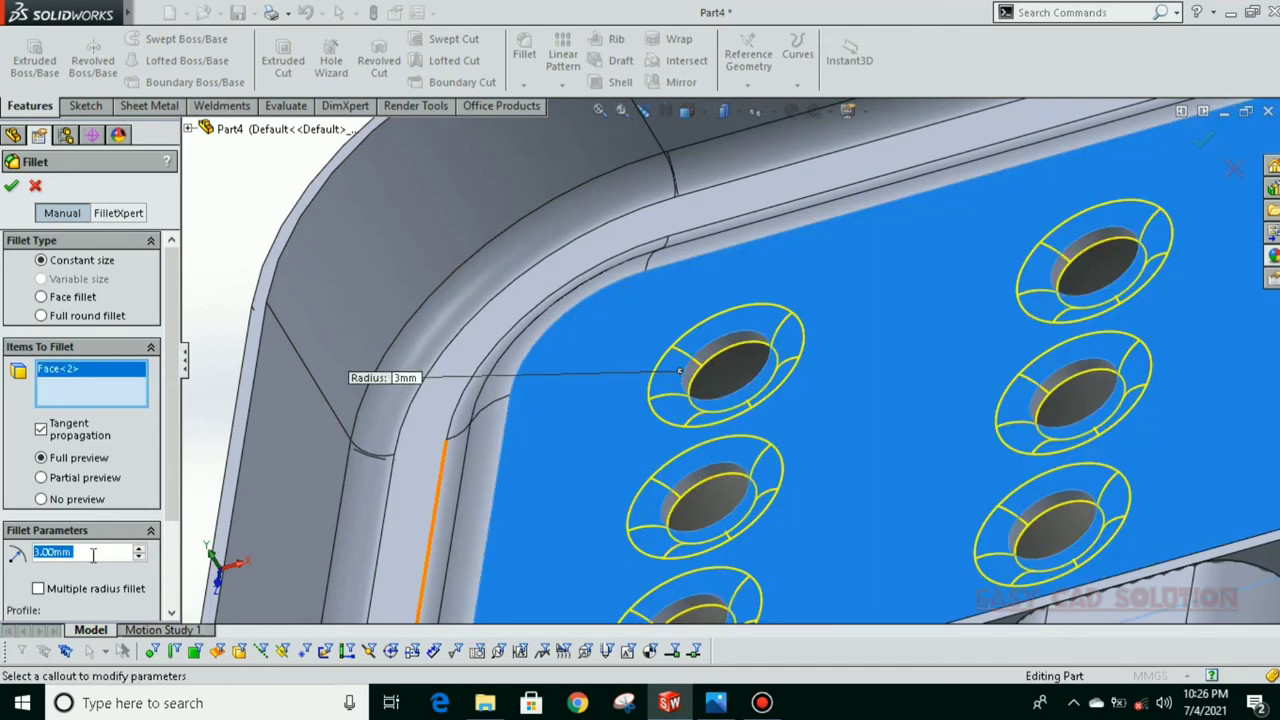
click(89, 552)
text(1)
key(Return)
Step: Check all twelve holes from above and apply the 1 mm fillet
scroll(751, 591, up, 2)
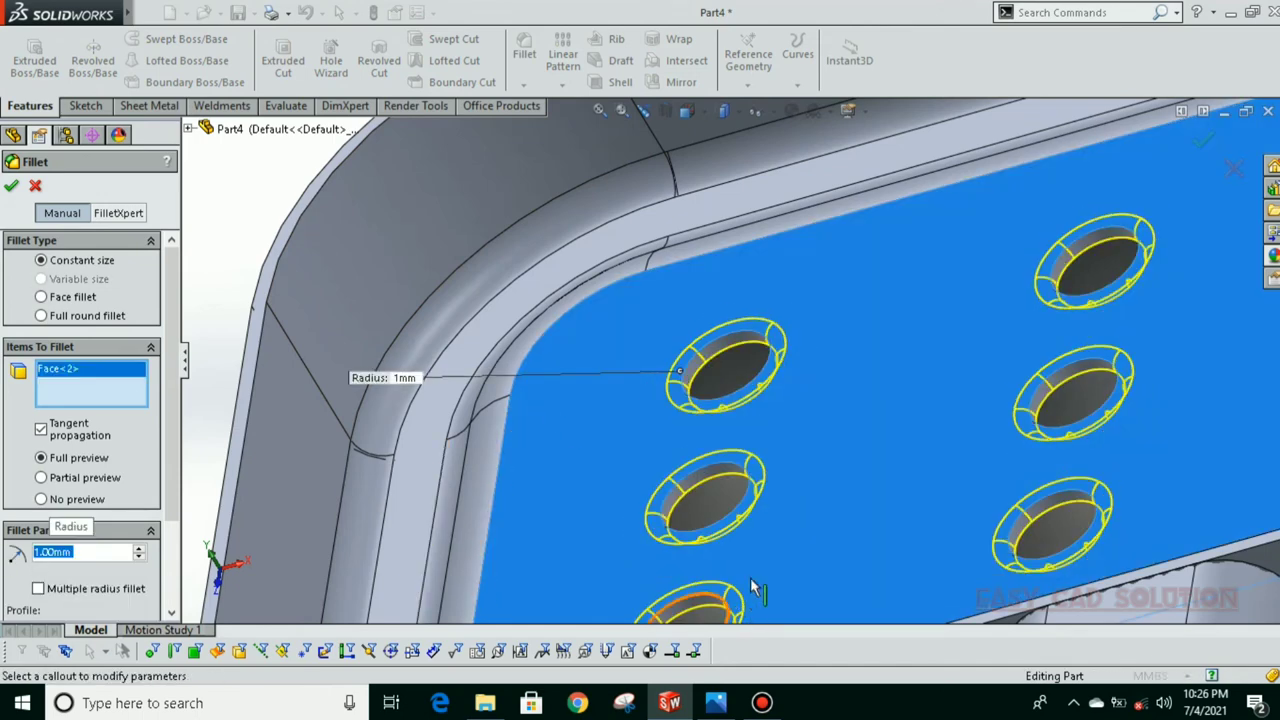
scroll(786, 529, up, 3)
scroll(786, 529, up, 2)
middle_drag(800, 520, 879, 450)
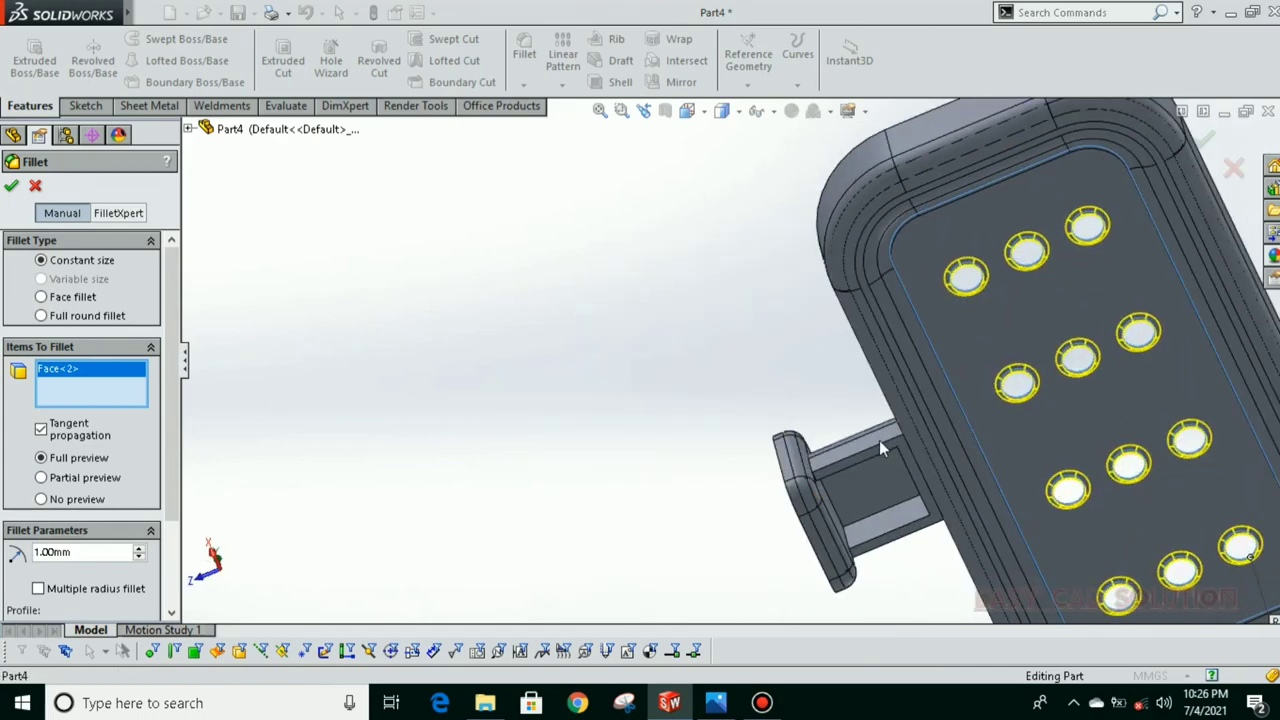
click(1030, 330)
click(1013, 338)
middle_drag(1013, 336, 198, 208)
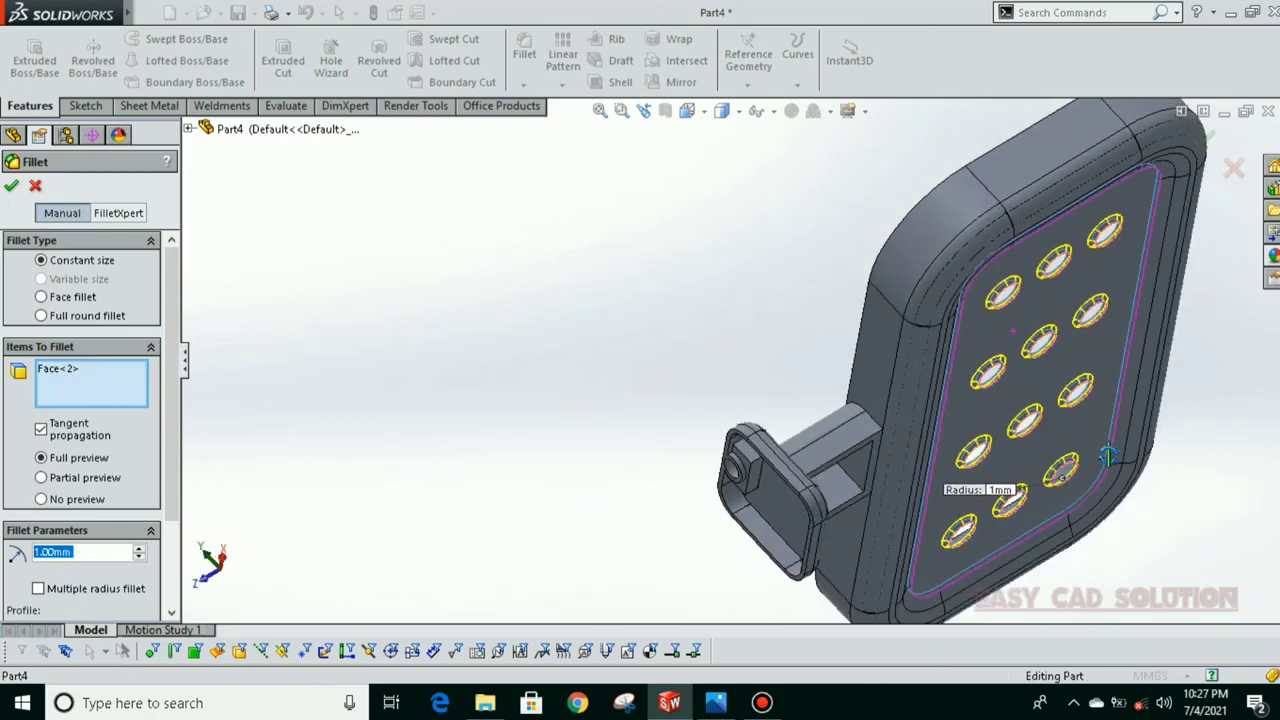
key(Return)
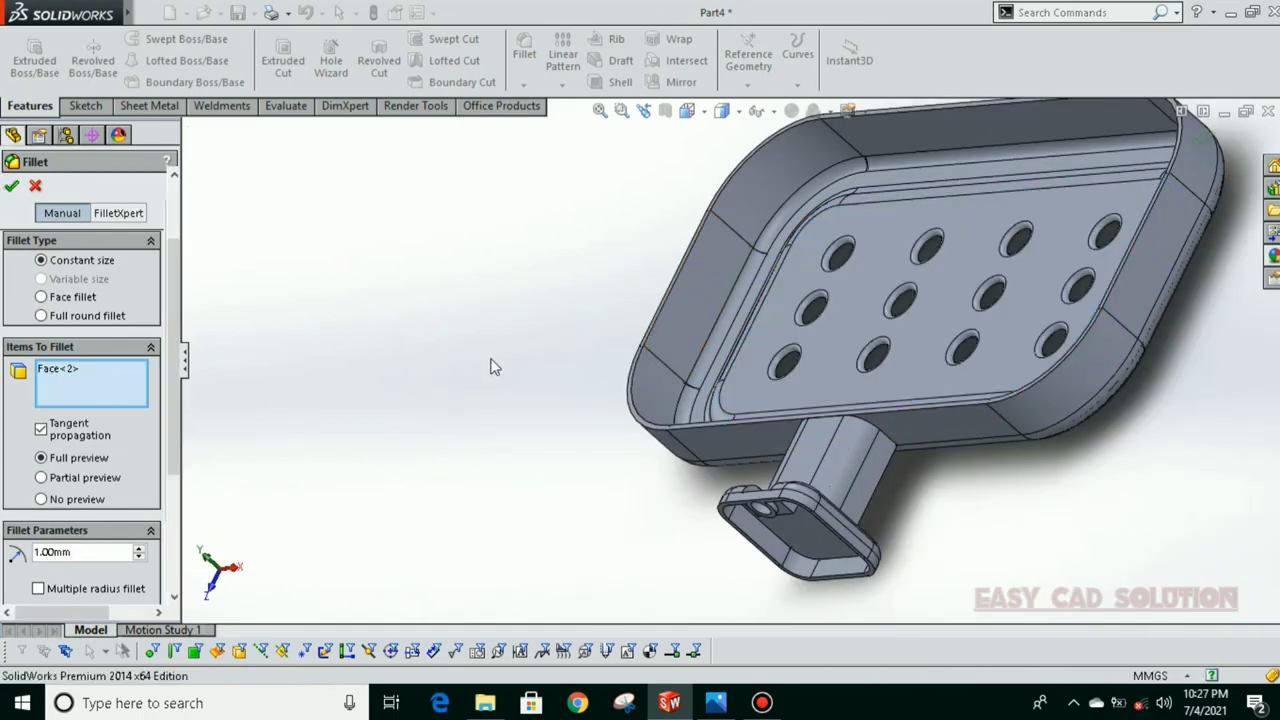
middle_drag(830, 223, 808, 125)
click(687, 110)
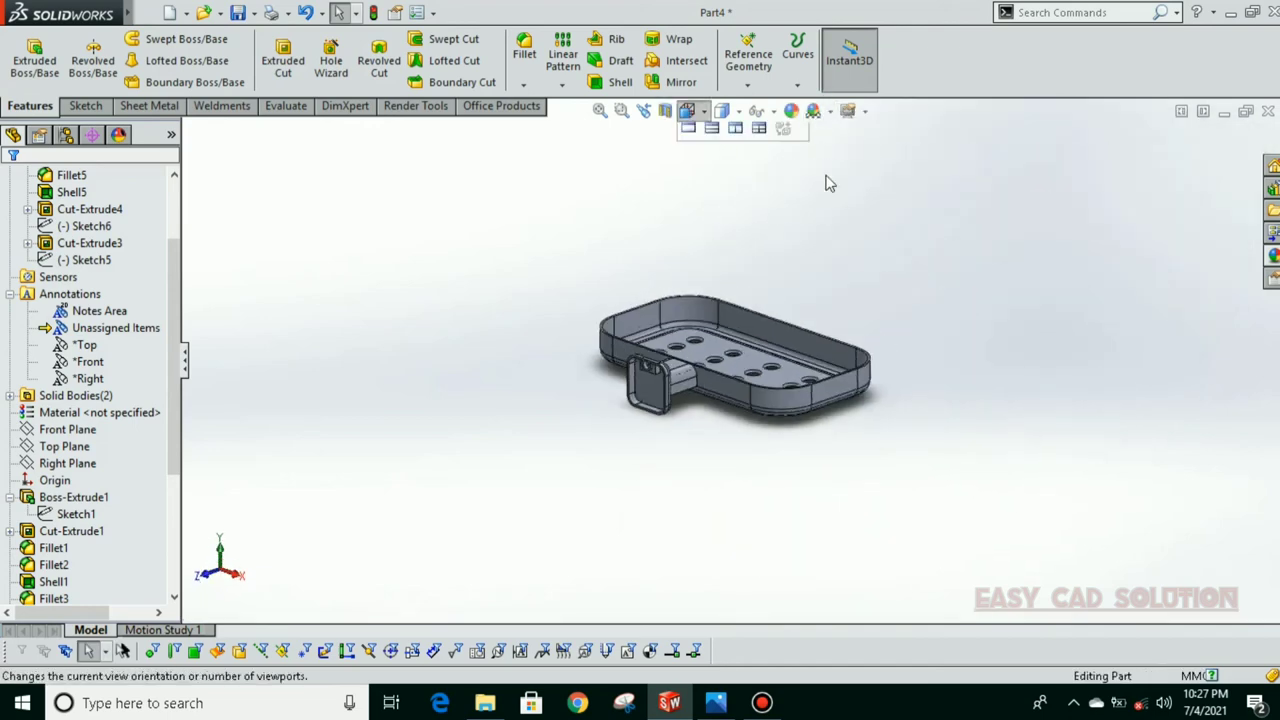
Step: Switch to isometric and trial green, then red high gloss plastic on the holes, cancelling it
click(909, 262)
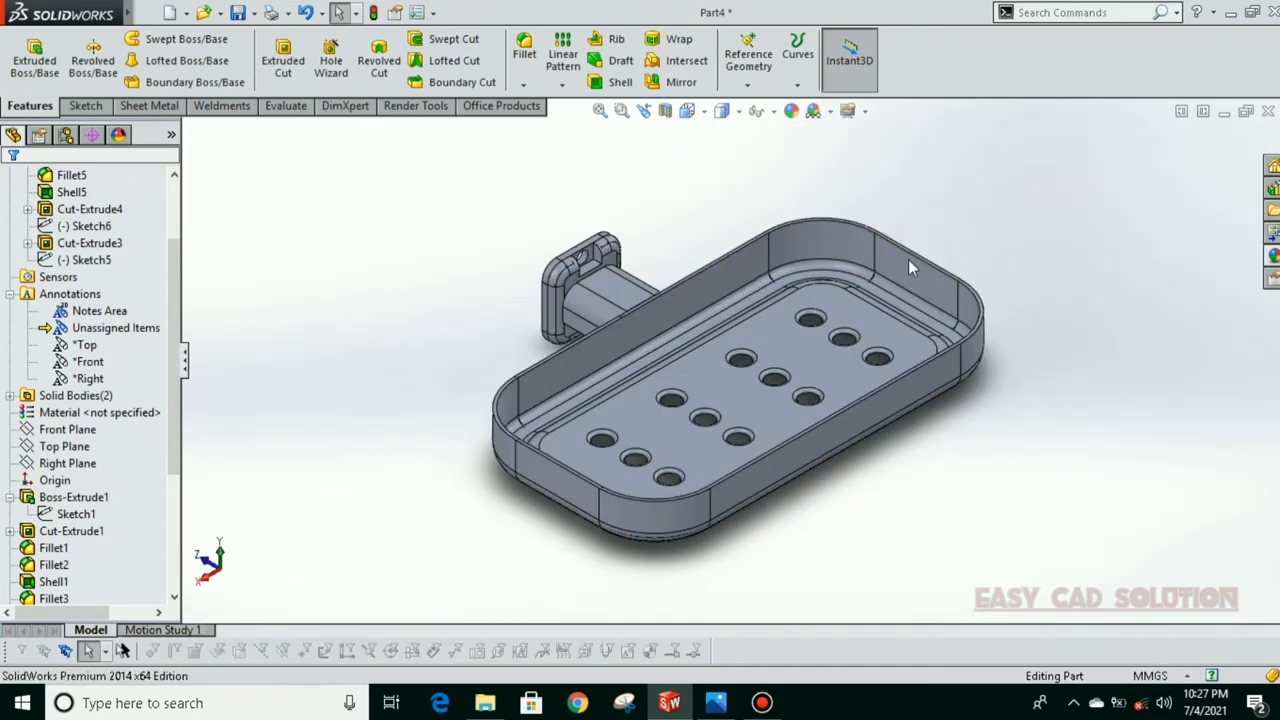
click(791, 110)
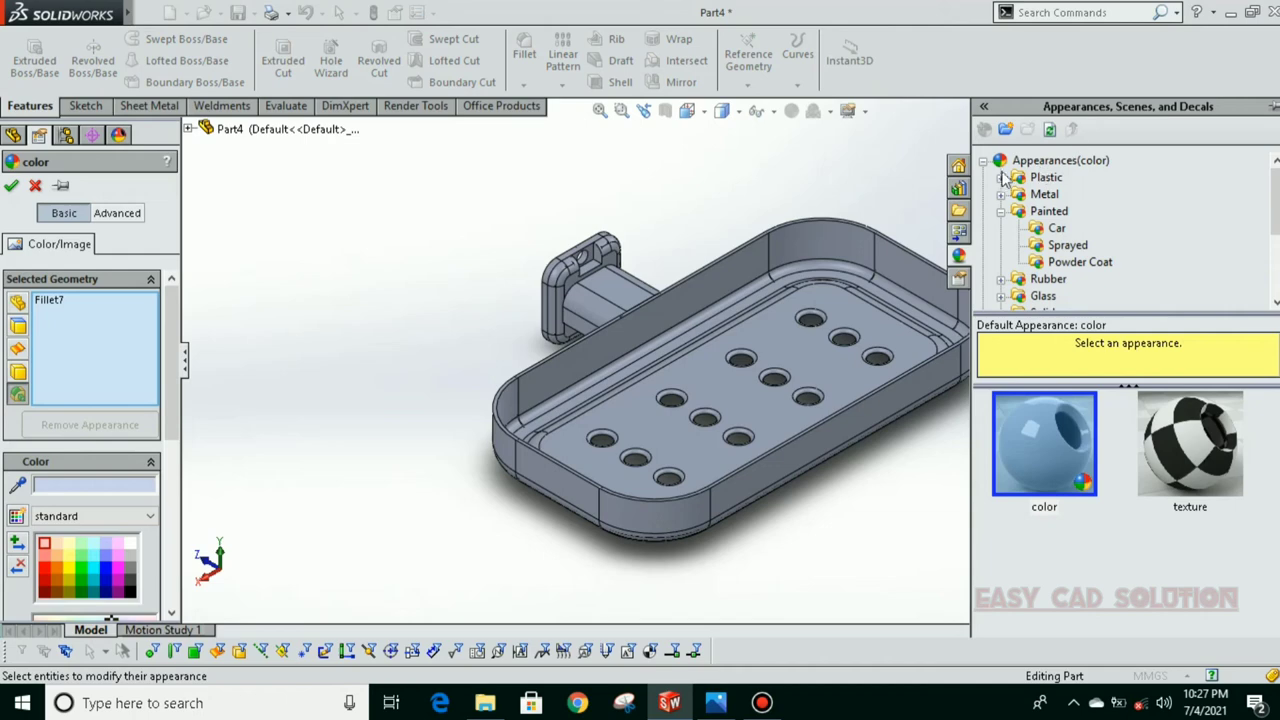
click(1045, 177)
scroll(1192, 537, down, 5)
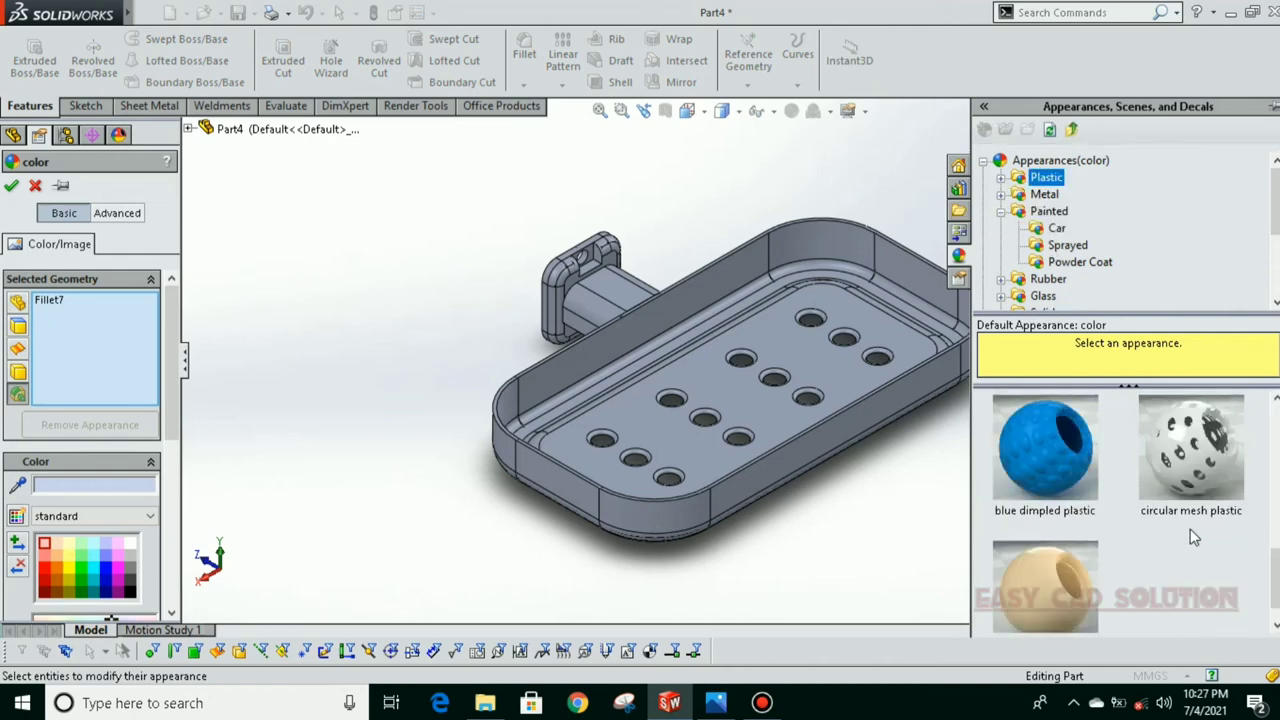
click(1001, 177)
click(1075, 177)
scroll(1124, 517, down, 5)
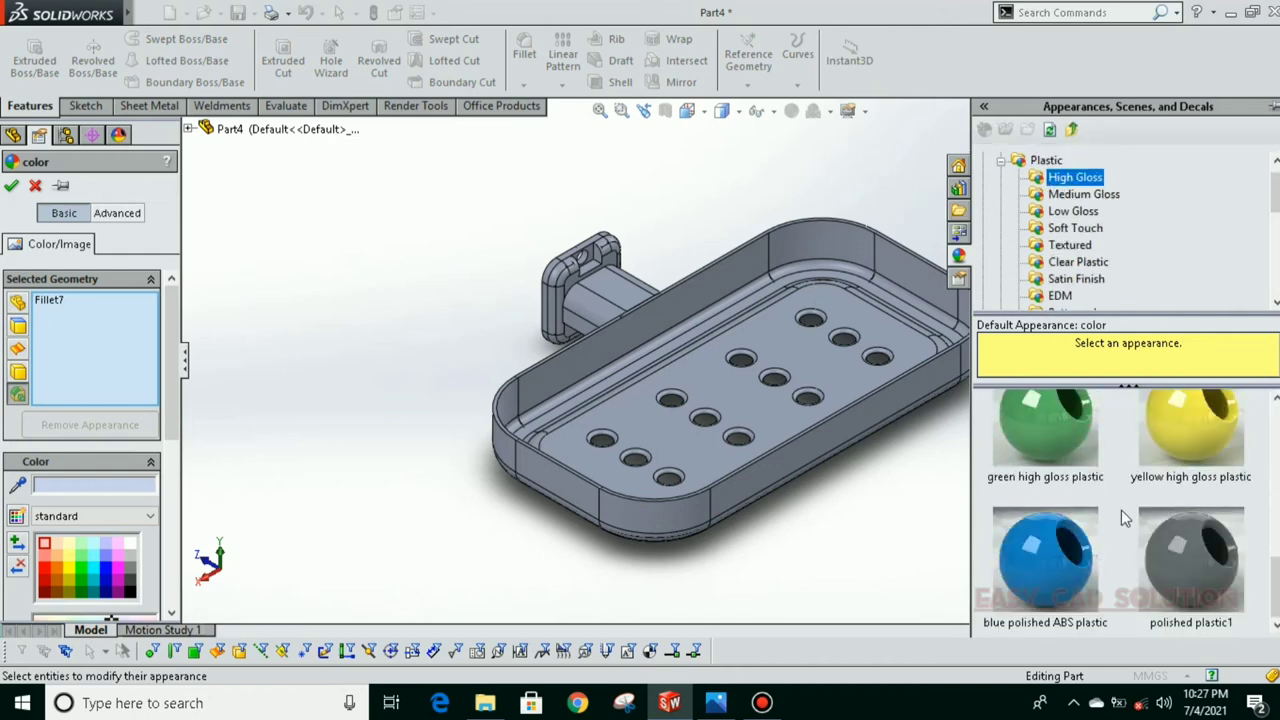
click(1045, 425)
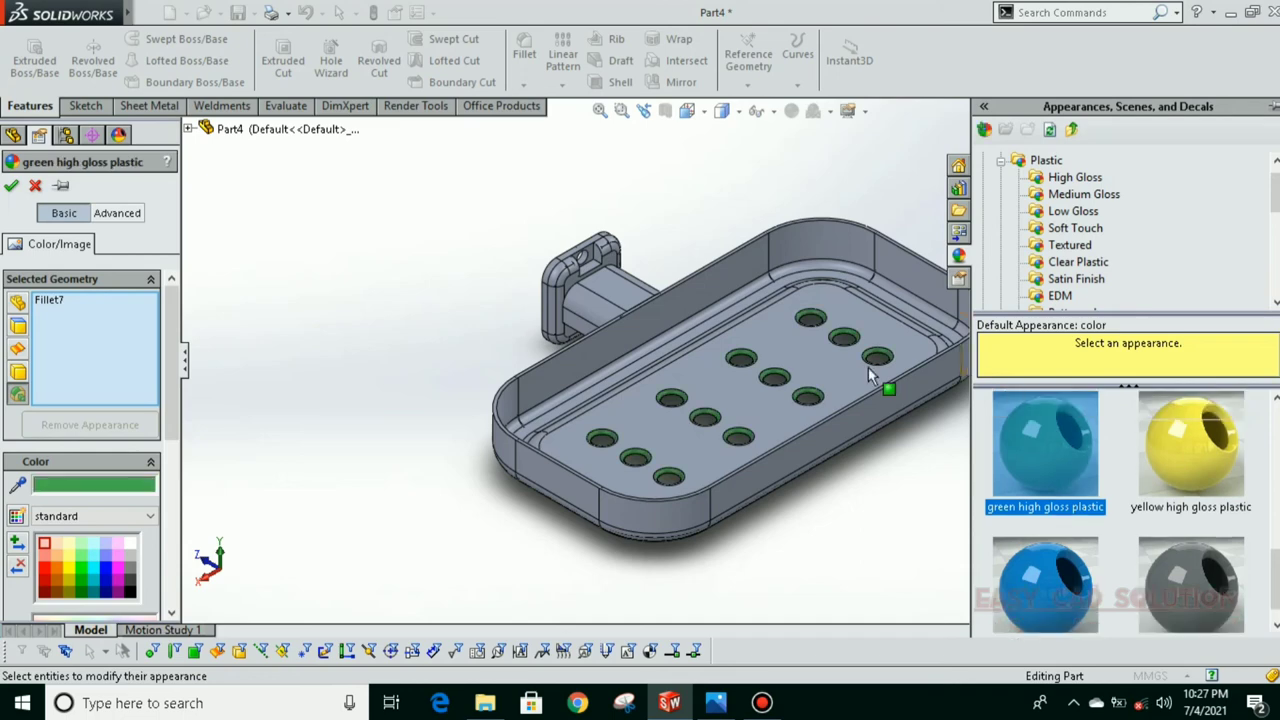
scroll(1045, 520, down, 3)
click(1045, 560)
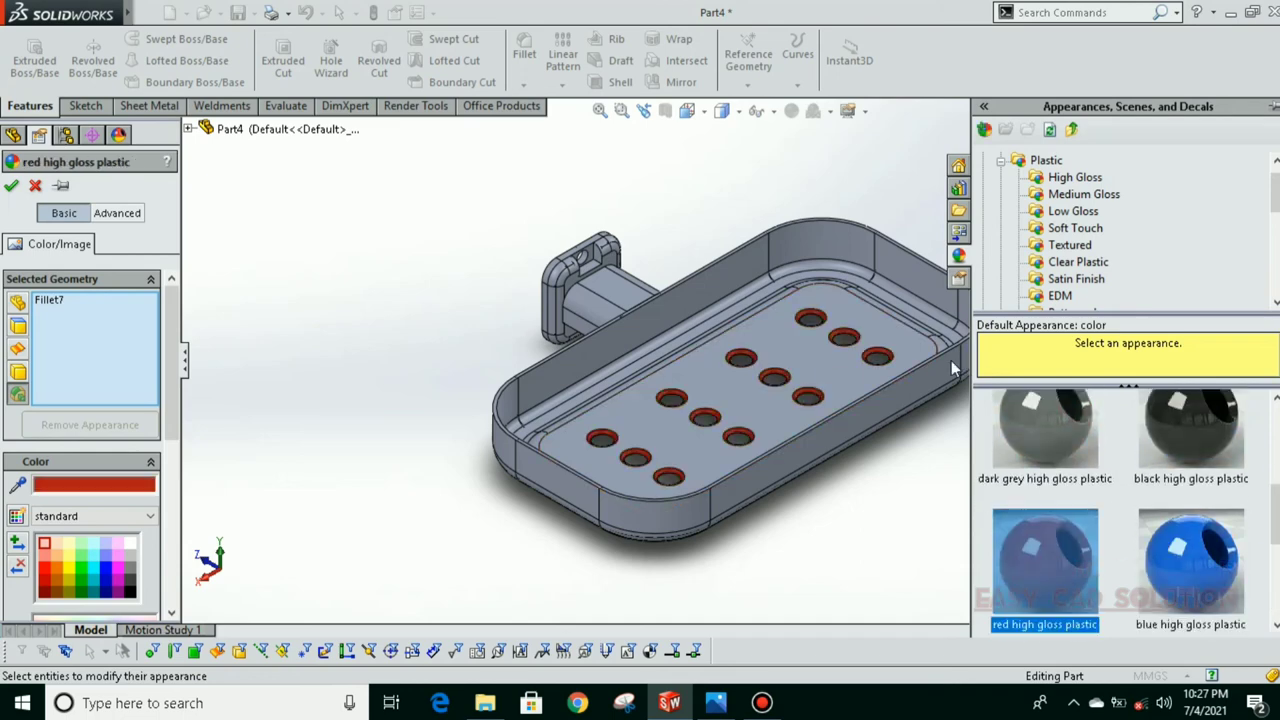
click(36, 187)
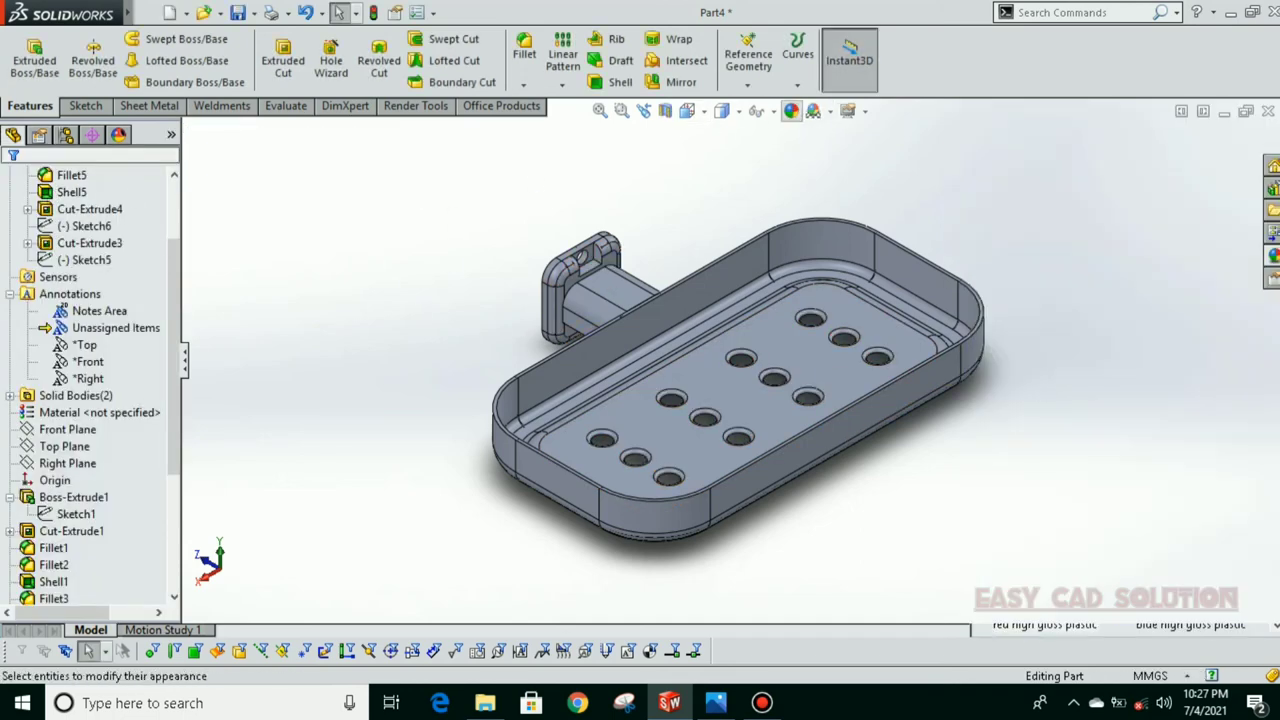
Step: Apply bright red high gloss plastic to the whole tray part
click(1075, 194)
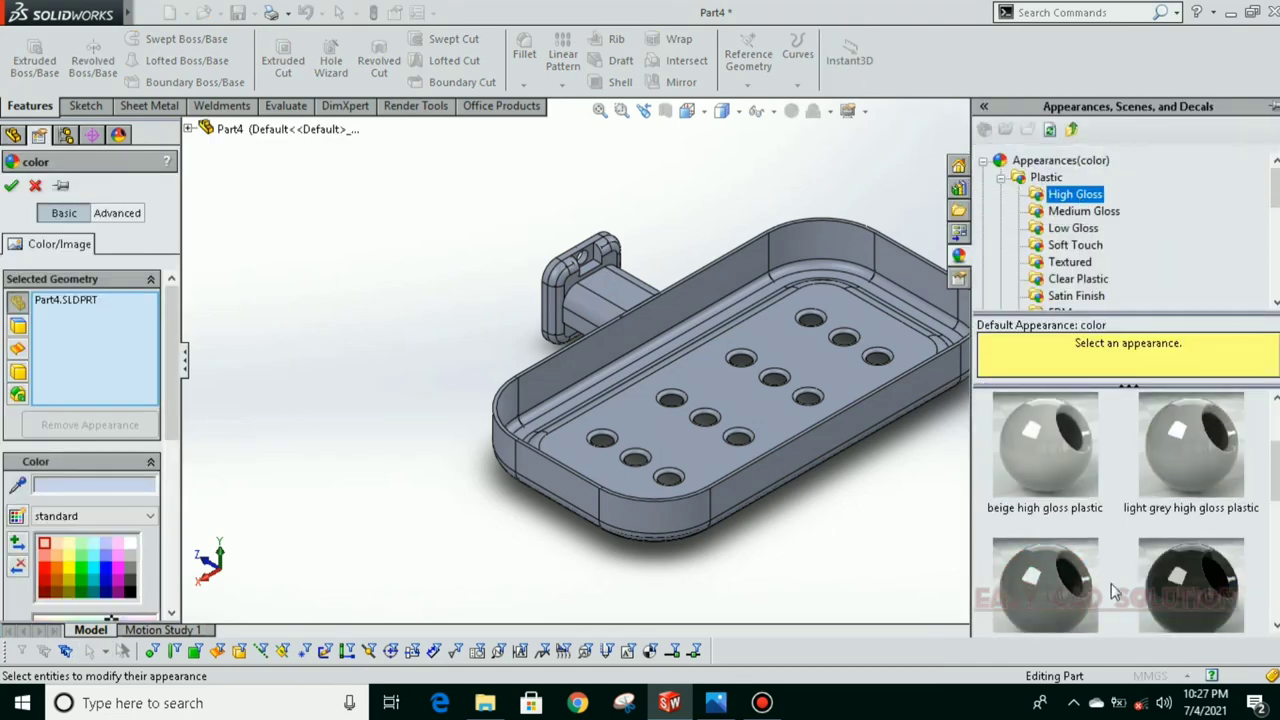
scroll(1073, 560, down, 3)
click(1073, 588)
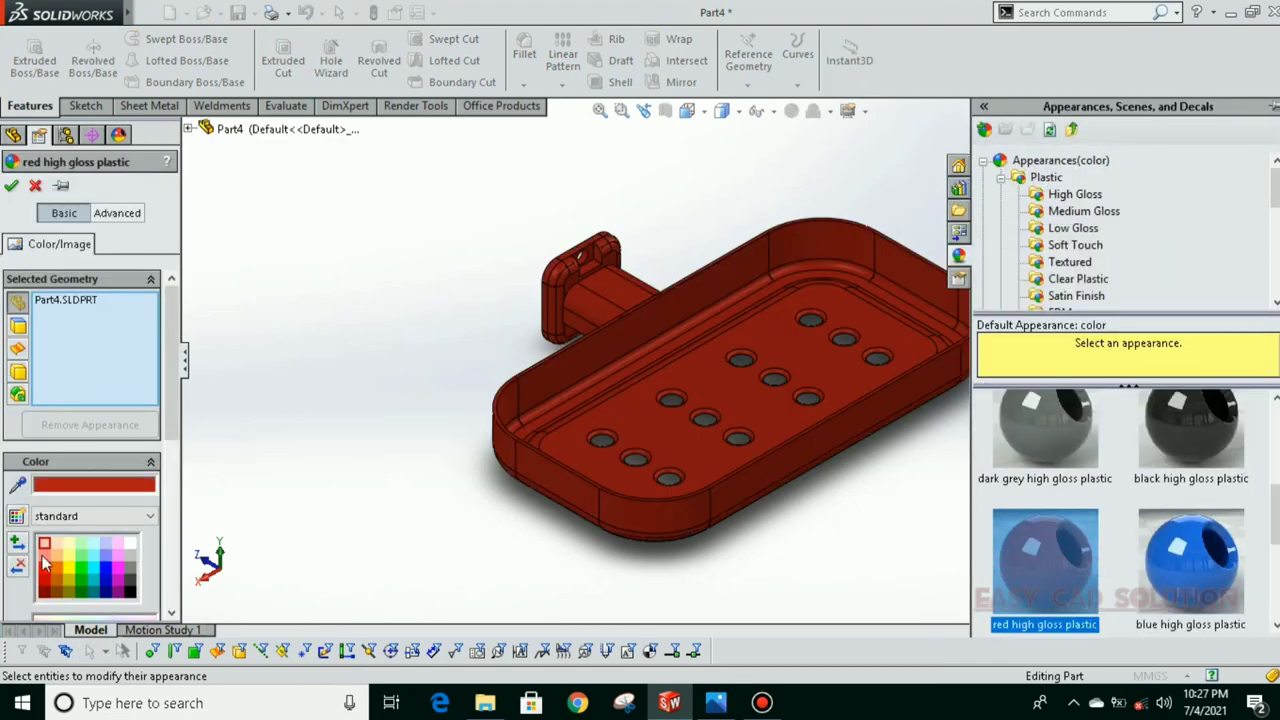
click(44, 564)
click(12, 186)
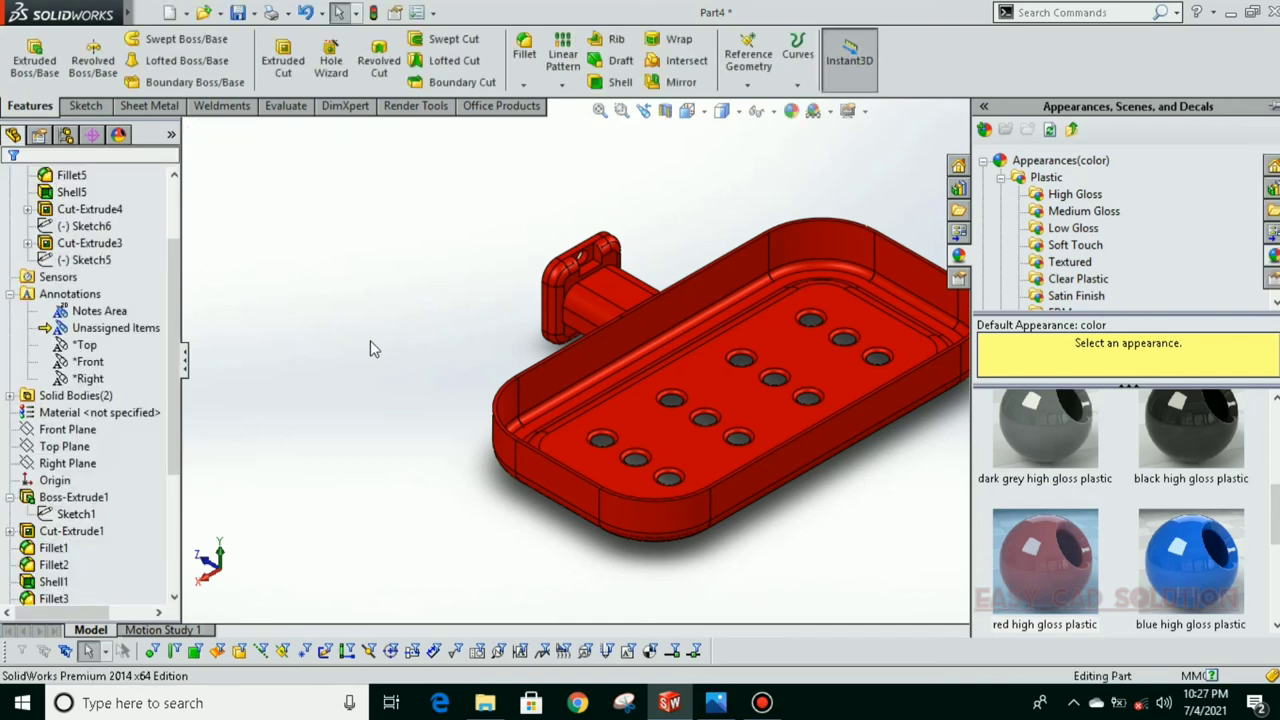
mouse_move(371, 340)
middle_down()
mouse_move(623, 206)
mouse_move(785, 453)
mouse_move(909, 566)
mouse_move(909, 521)
middle_up()
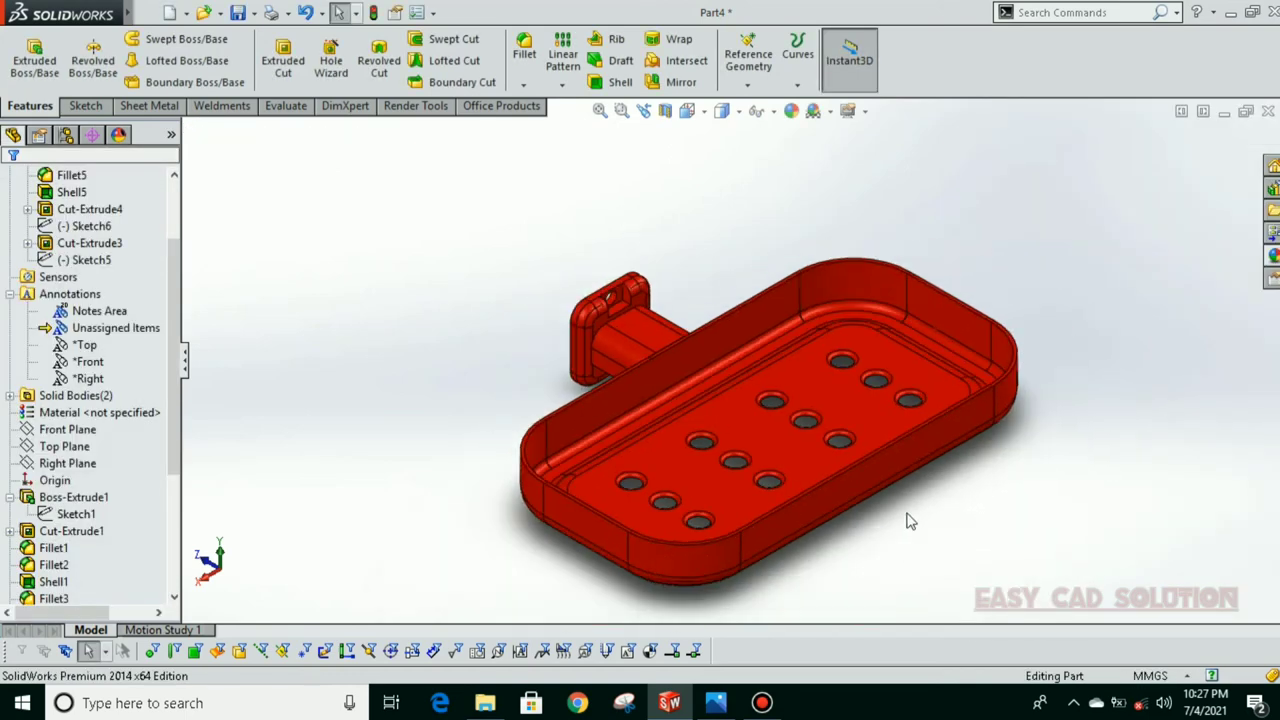
Step: Enable the PhotoView 360 add-in from the rendering tools
click(434, 110)
click(417, 12)
click(460, 68)
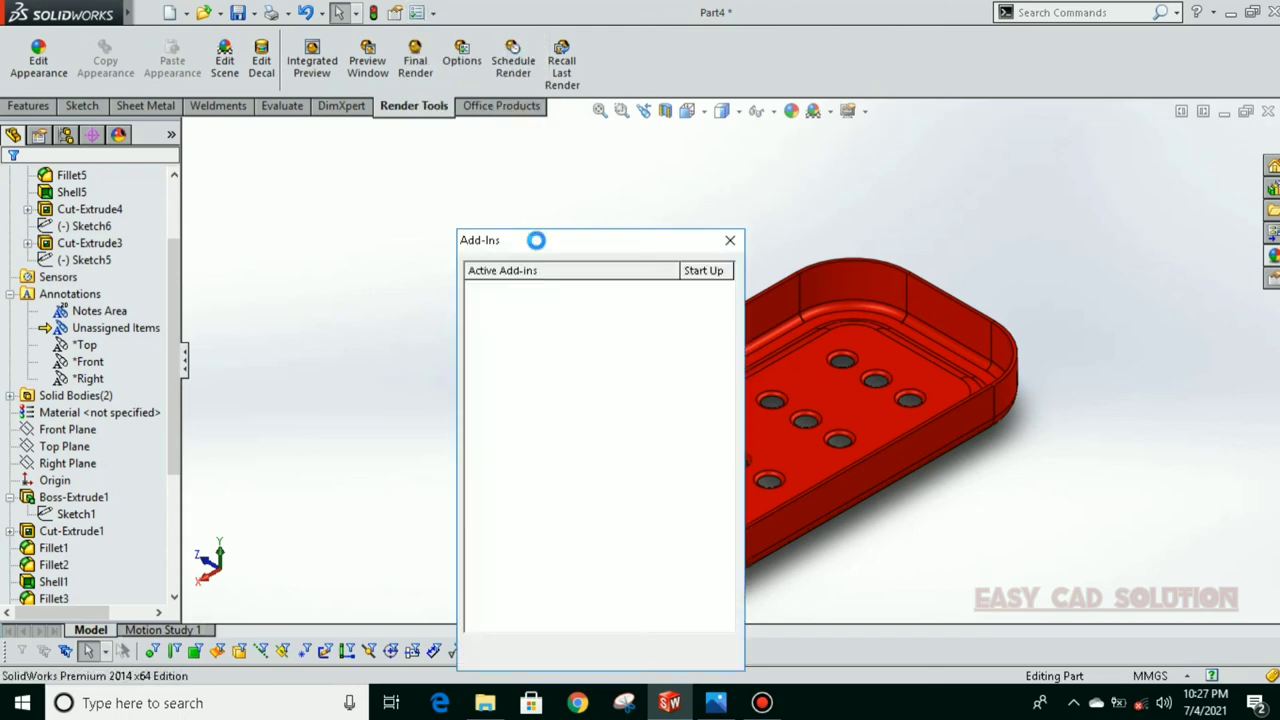
click(474, 340)
click(474, 391)
key(Return)
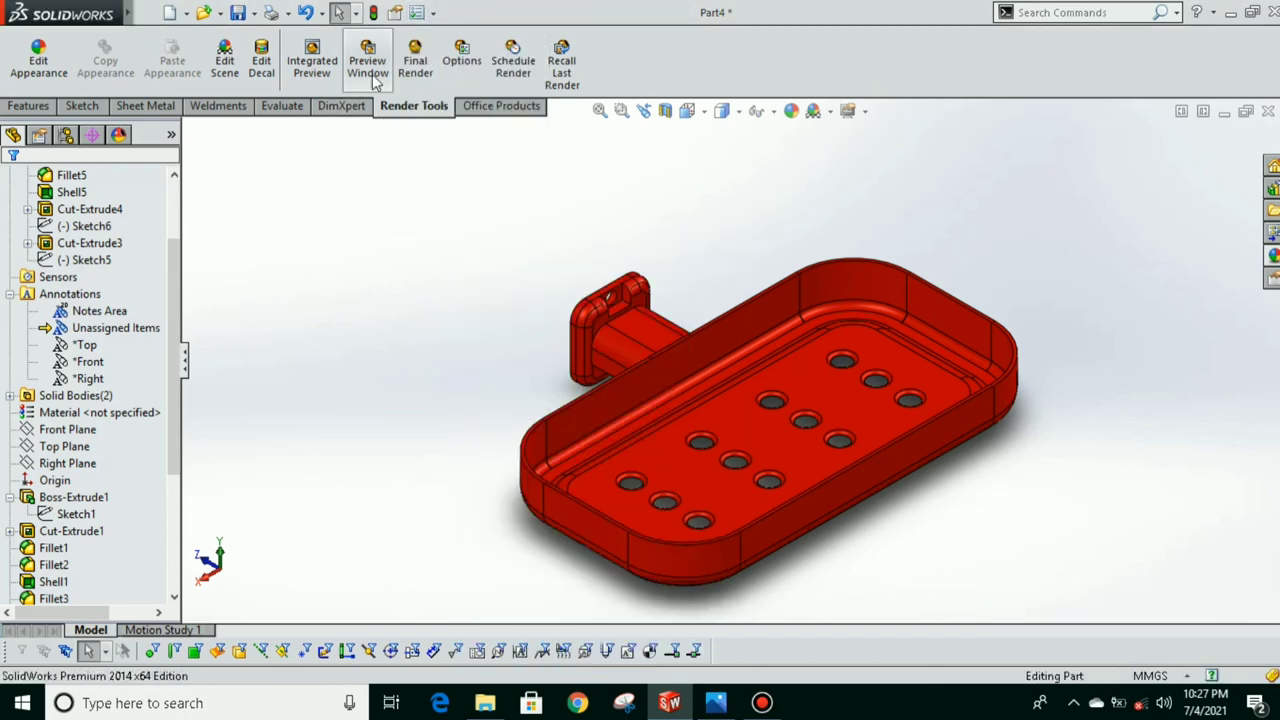
Step: Turn on perspective view and open the PhotoView 360 preview window
click(831, 112)
click(836, 112)
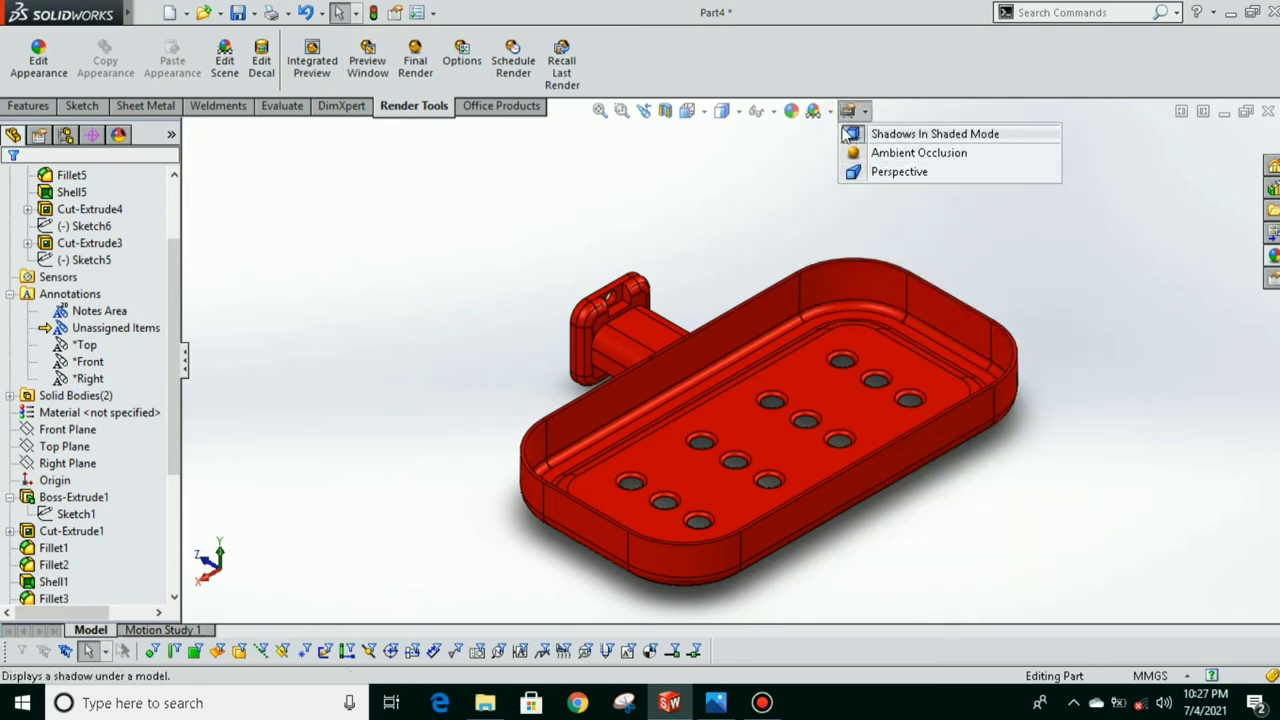
click(836, 112)
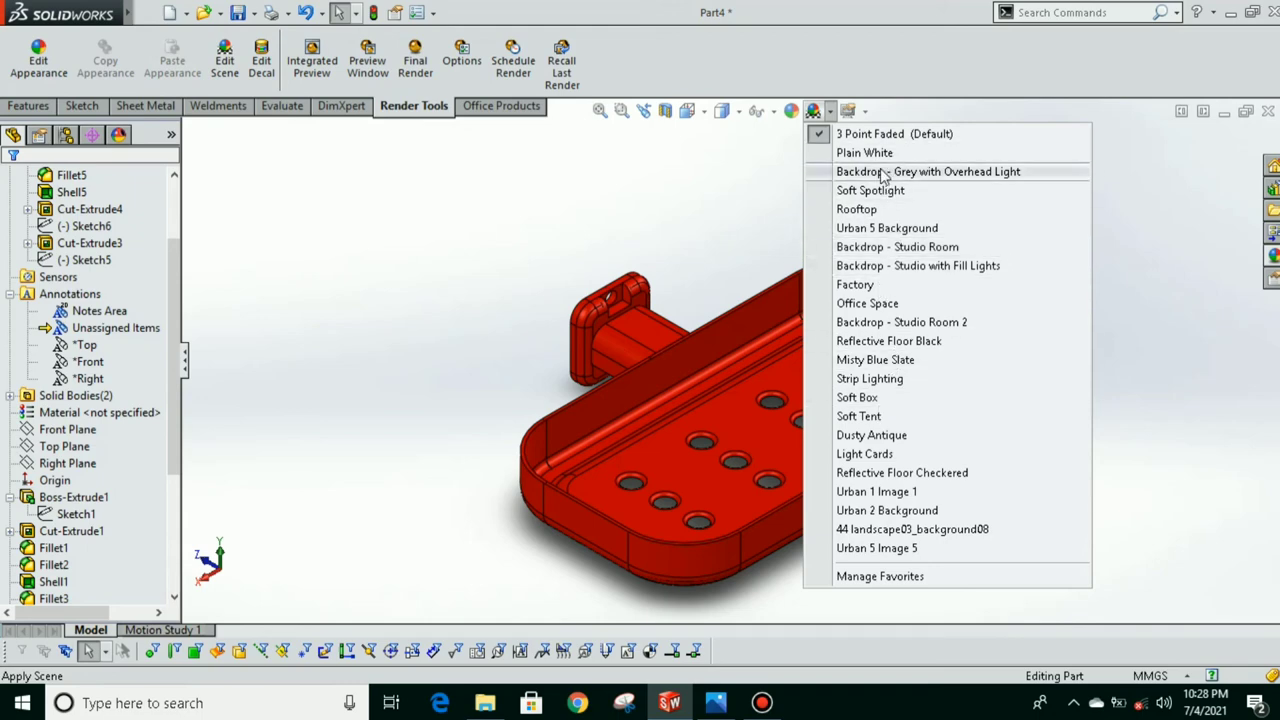
click(780, 149)
click(865, 112)
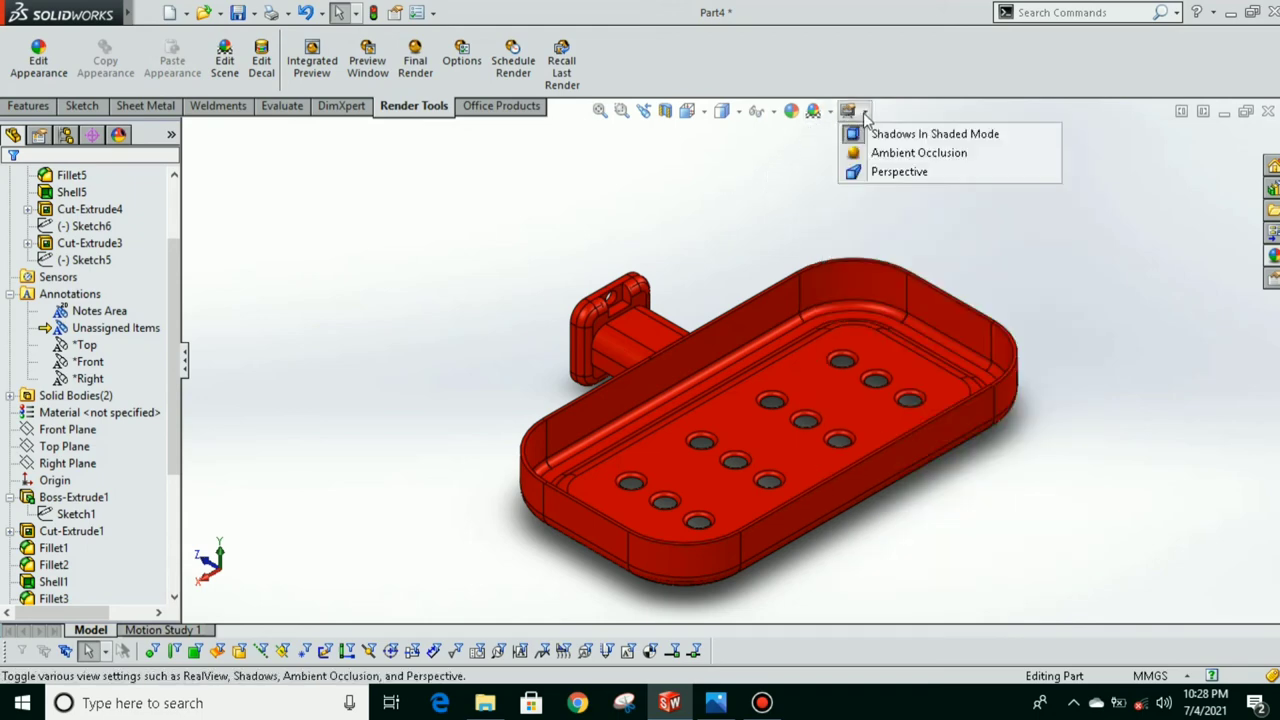
click(860, 171)
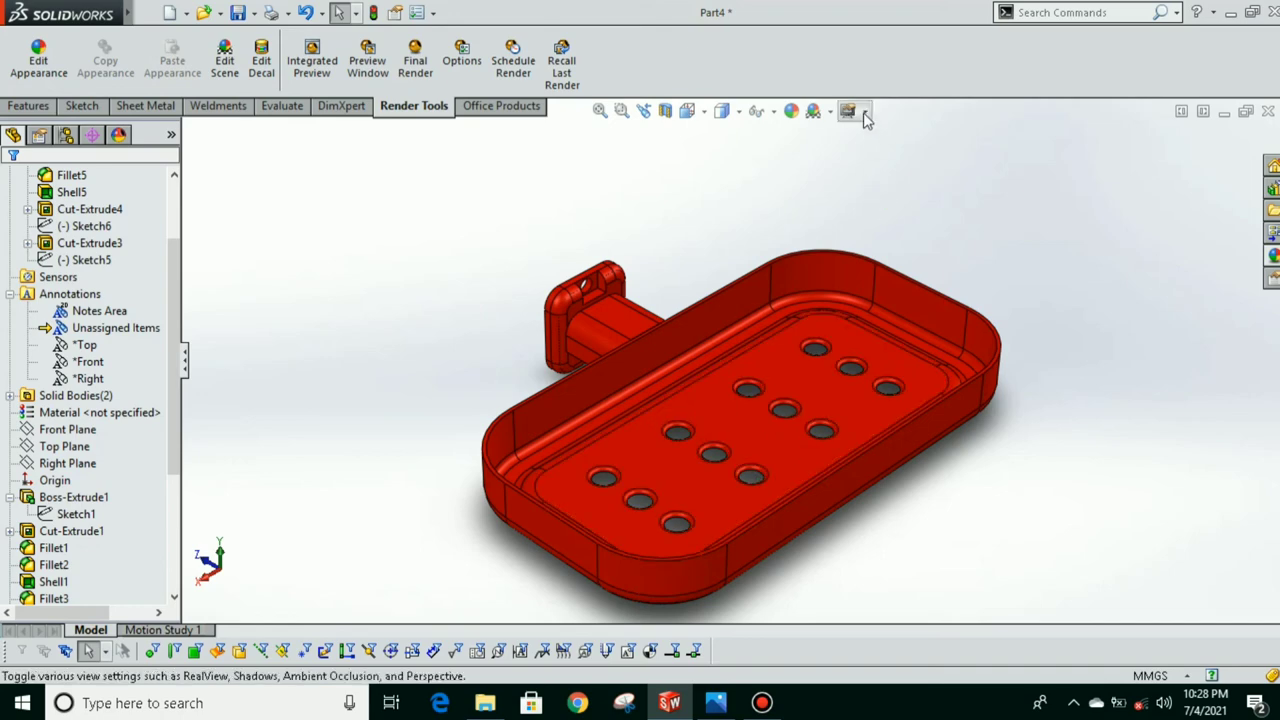
click(865, 112)
click(868, 150)
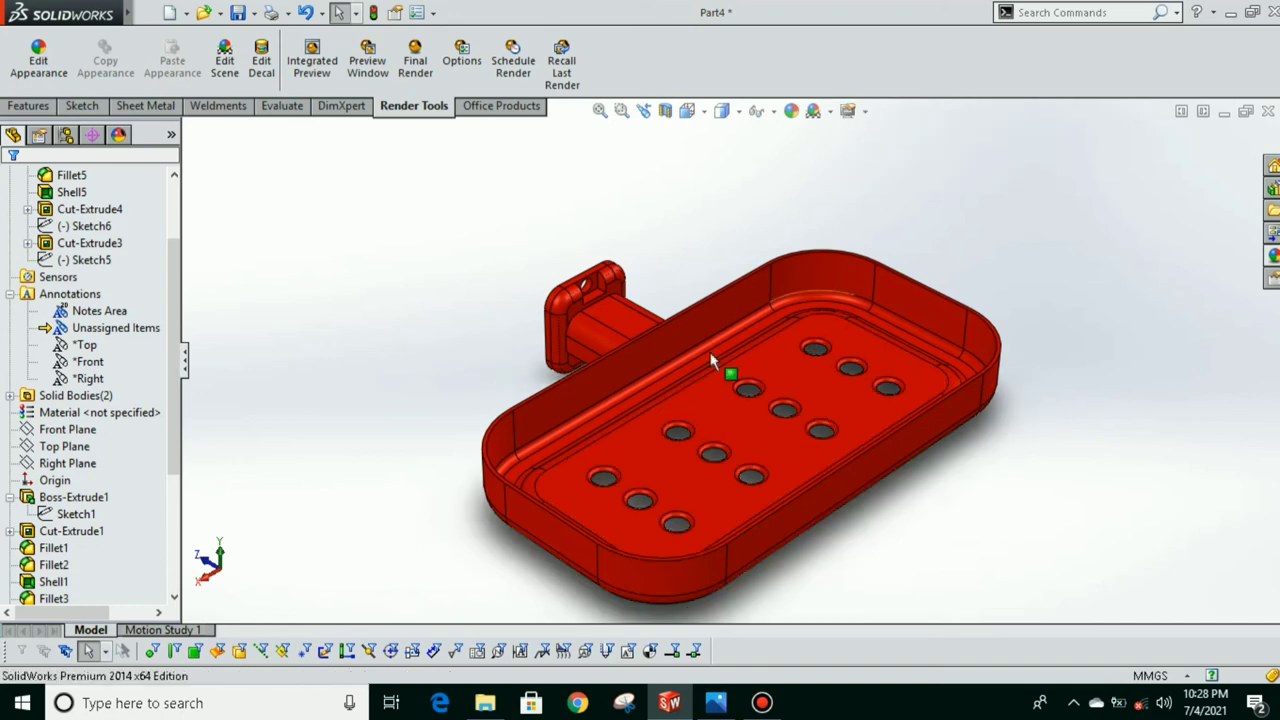
click(367, 62)
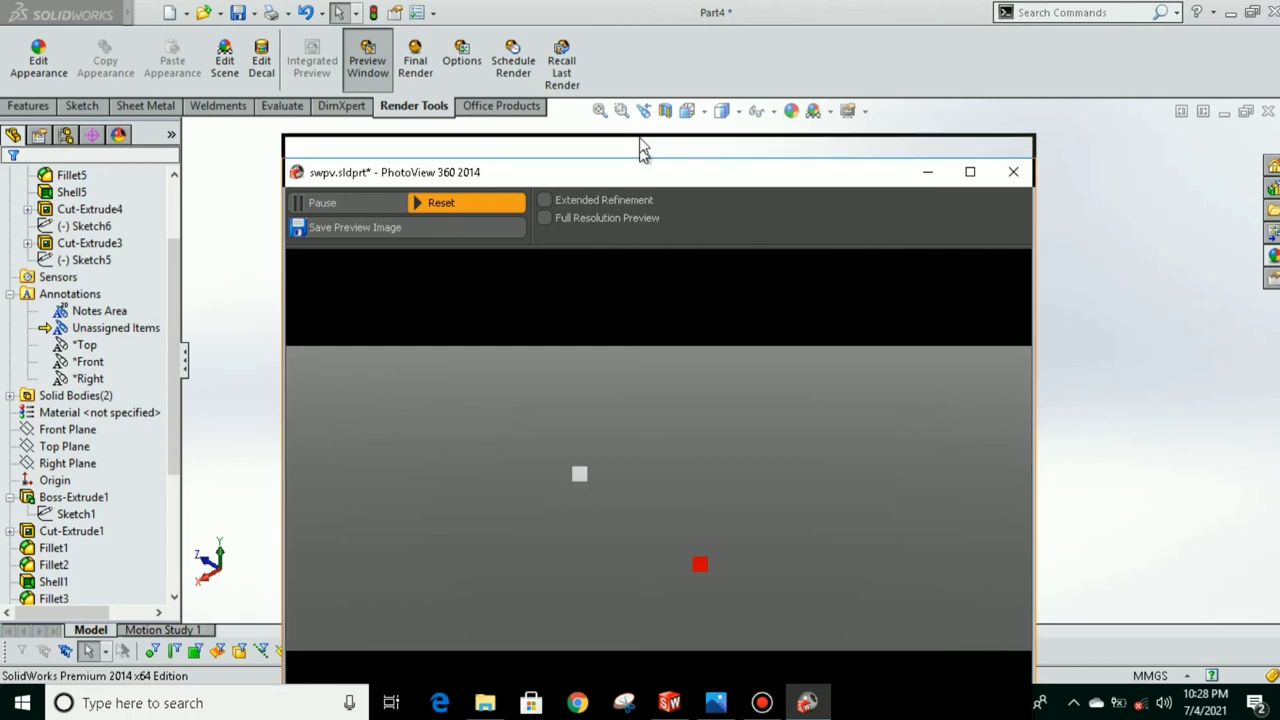
Step: Hide the feature tree, rotate the tray in the preview, and launch the Final Render
click(186, 364)
middle_drag(1155, 505, 1128, 551)
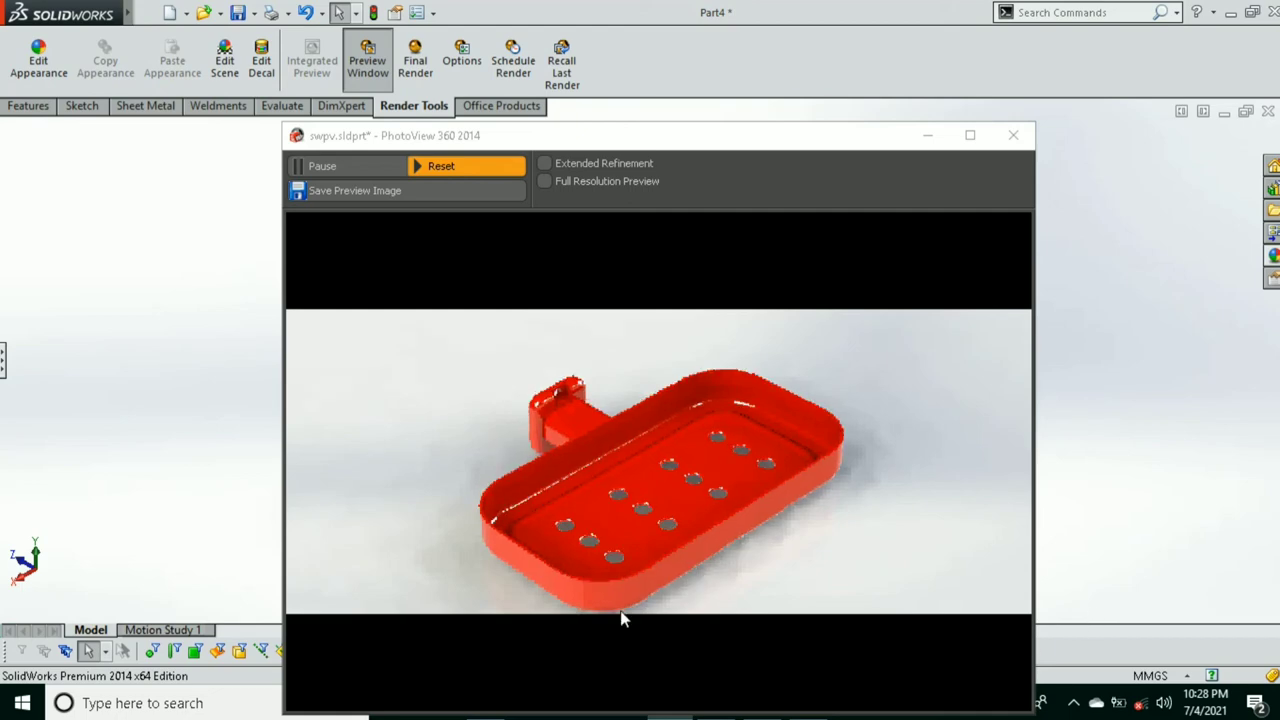
click(415, 63)
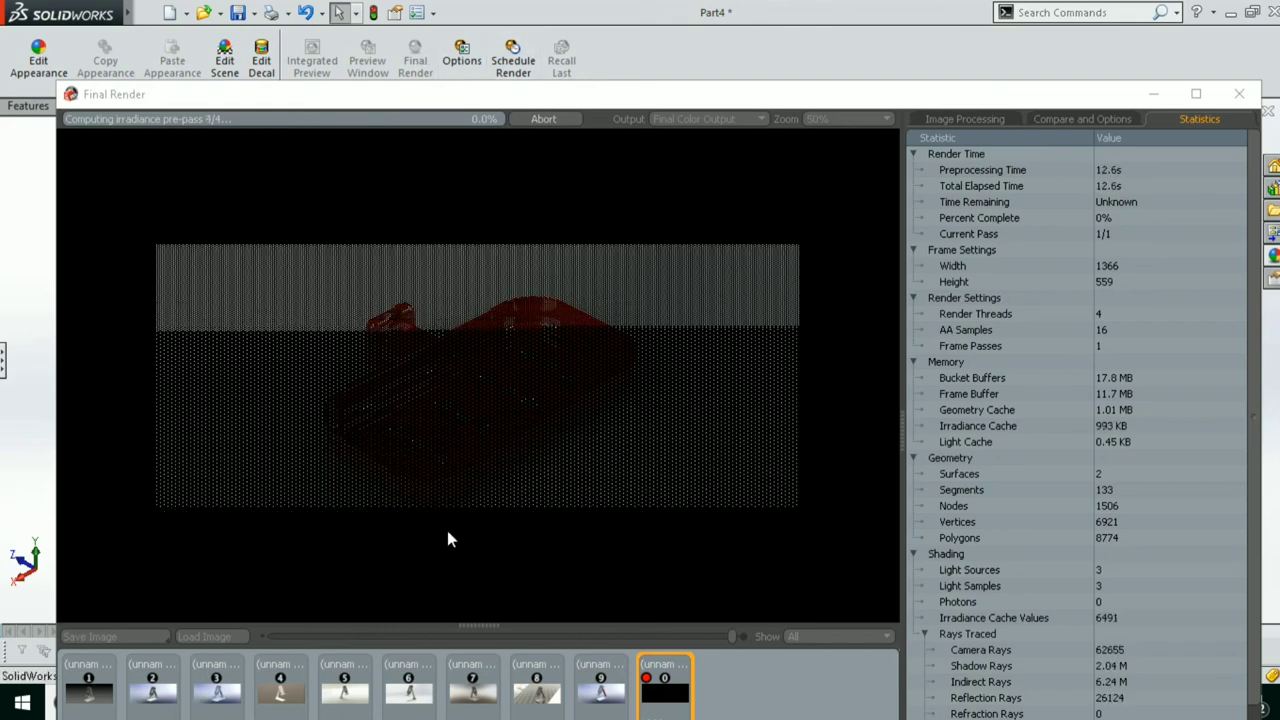
drag(717, 100, 717, 80)
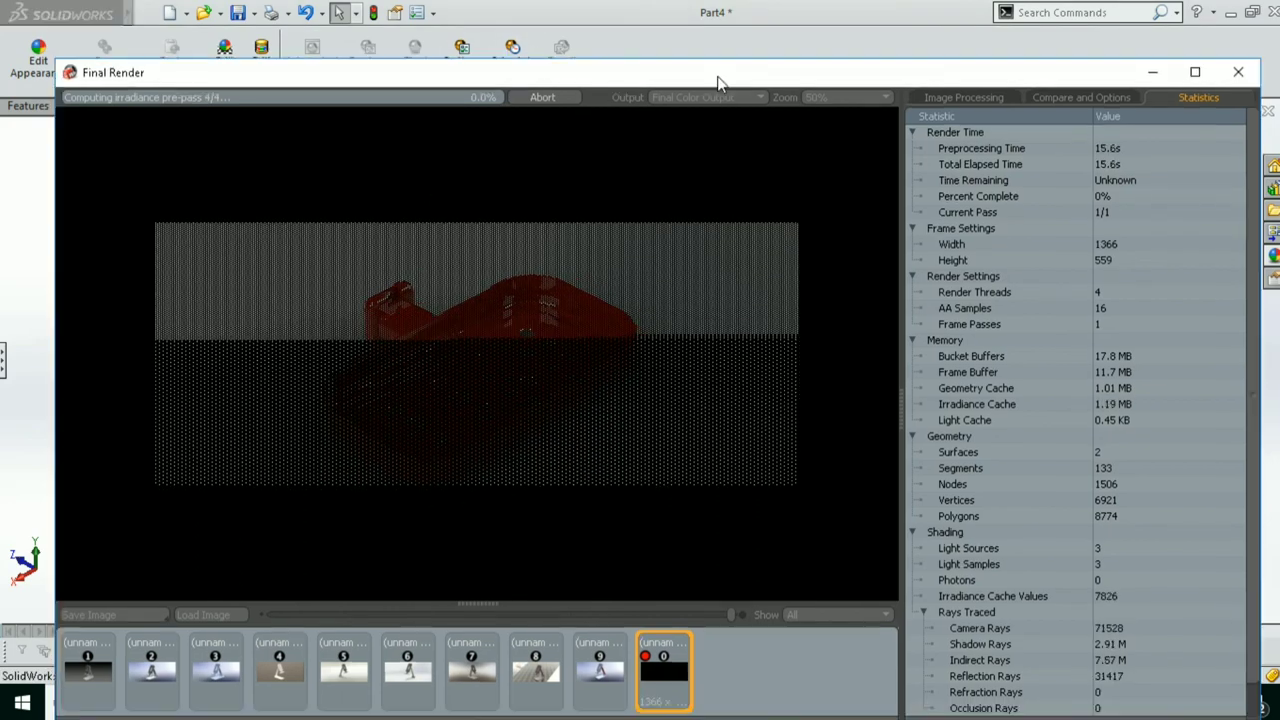
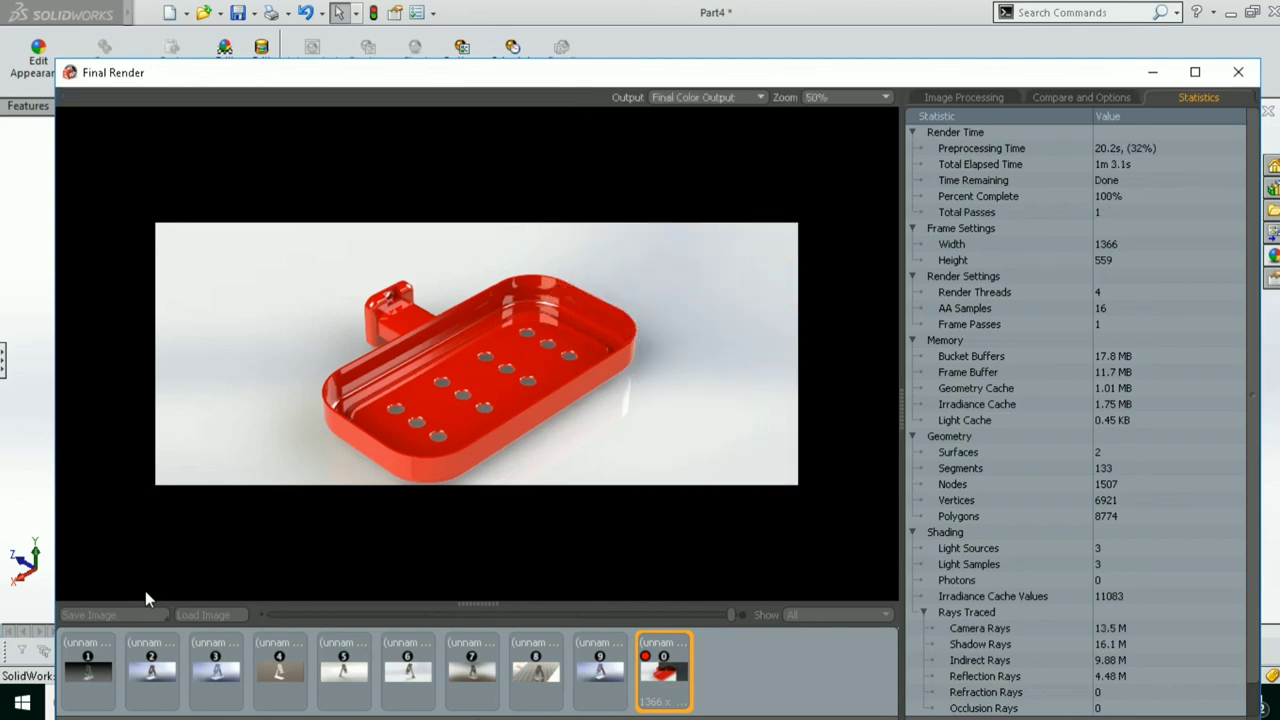
Step: Zoom the finished red soap case render to 100% in the Final Render window
scroll(521, 391, up, 2)
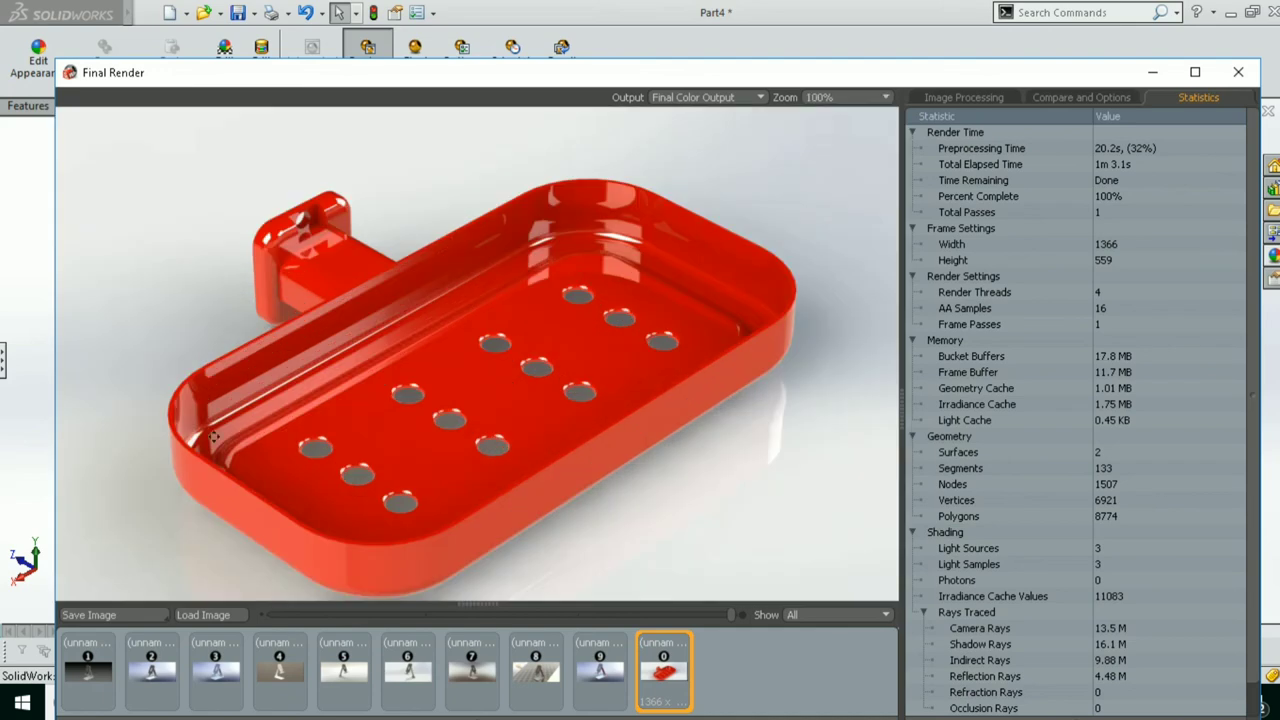
click(123, 616)
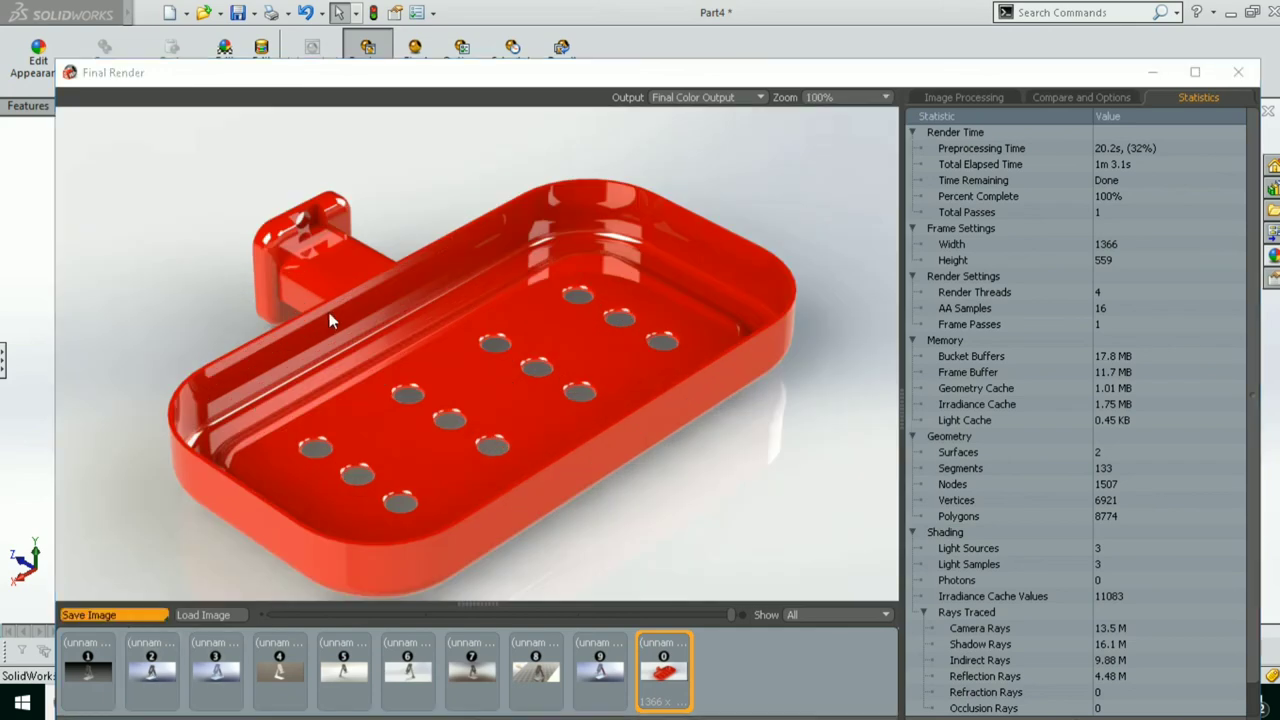
scroll(160, 225, up, 1)
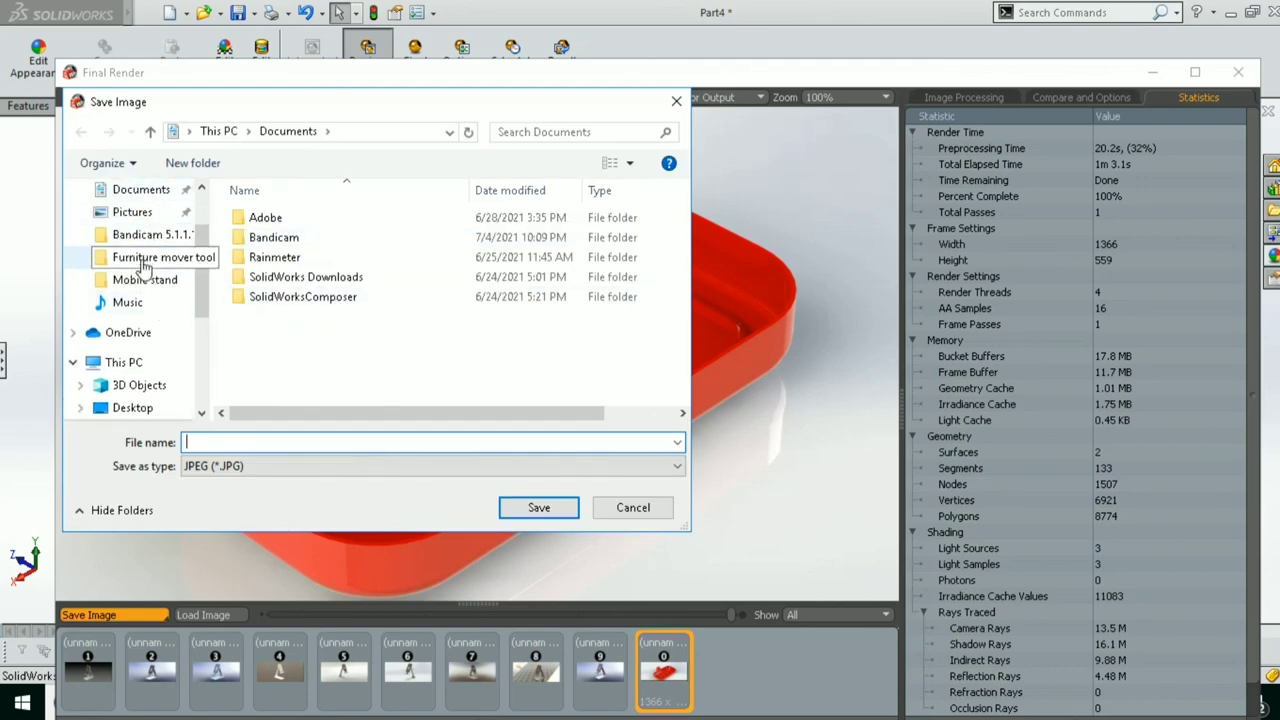
scroll(150, 250, up, 1)
click(143, 236)
scroll(143, 236, up, 1)
click(140, 212)
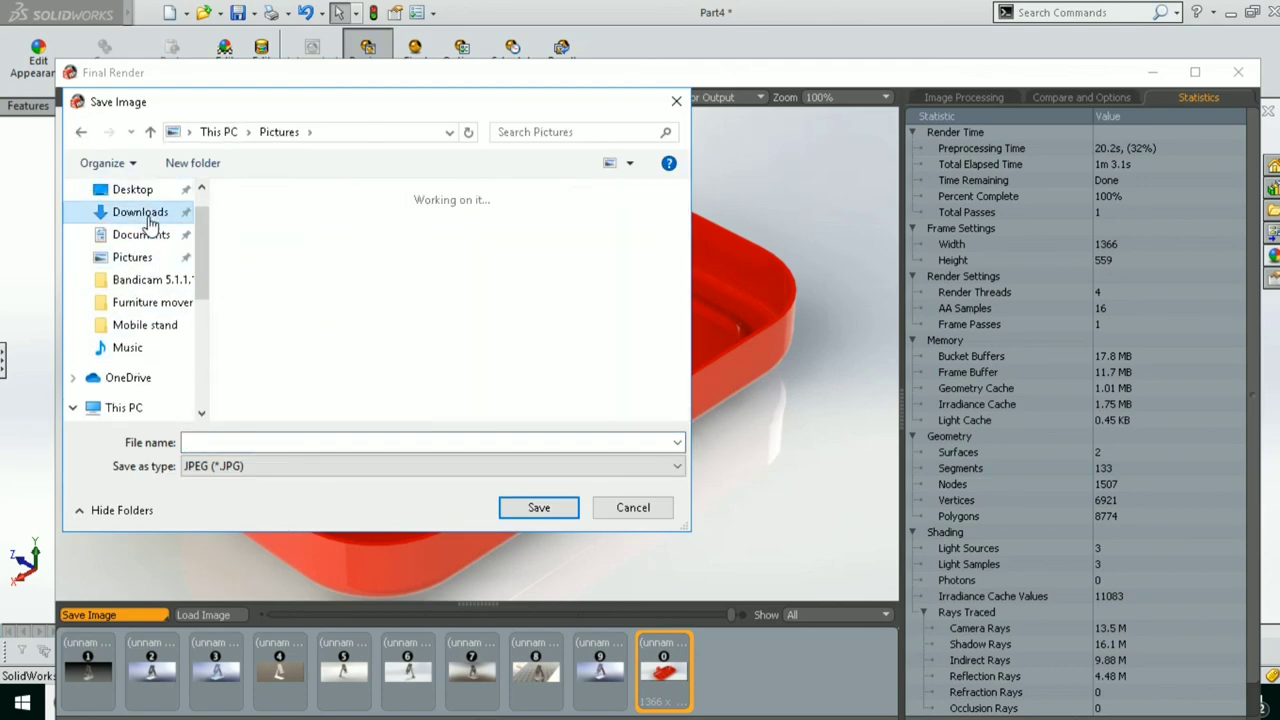
double_click(388, 235)
double_click(305, 228)
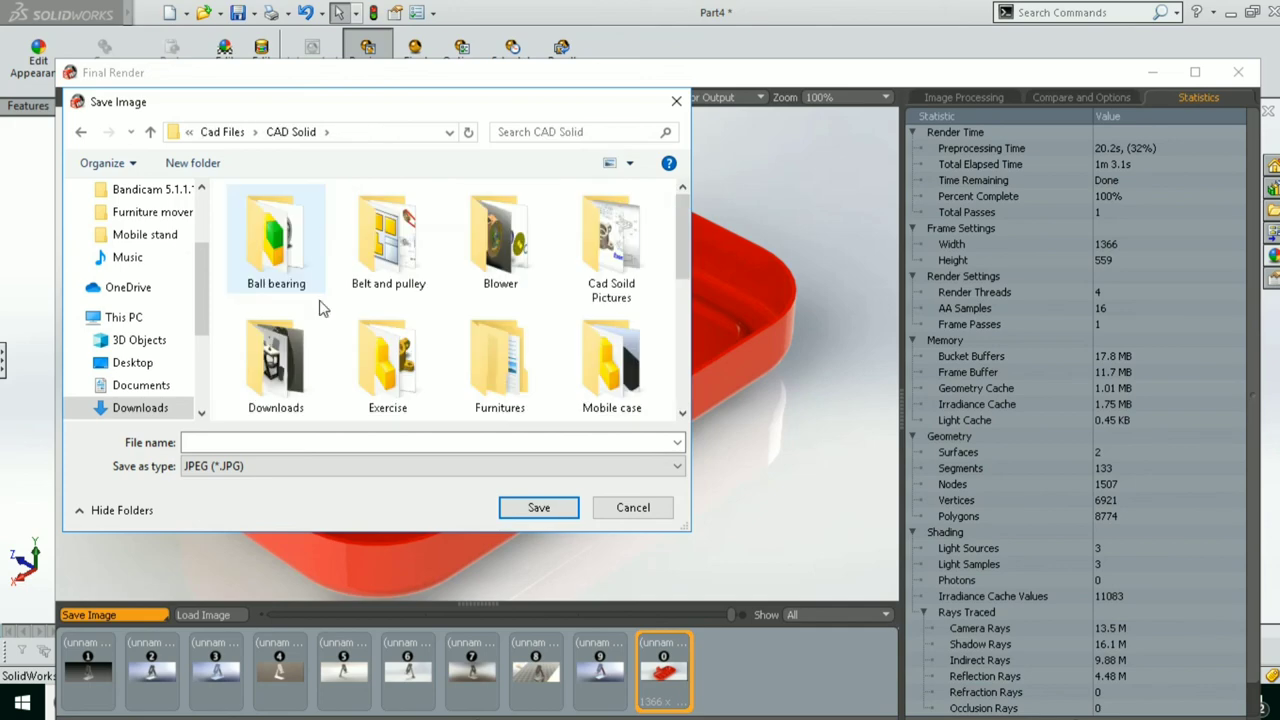
scroll(445, 375, down, 1)
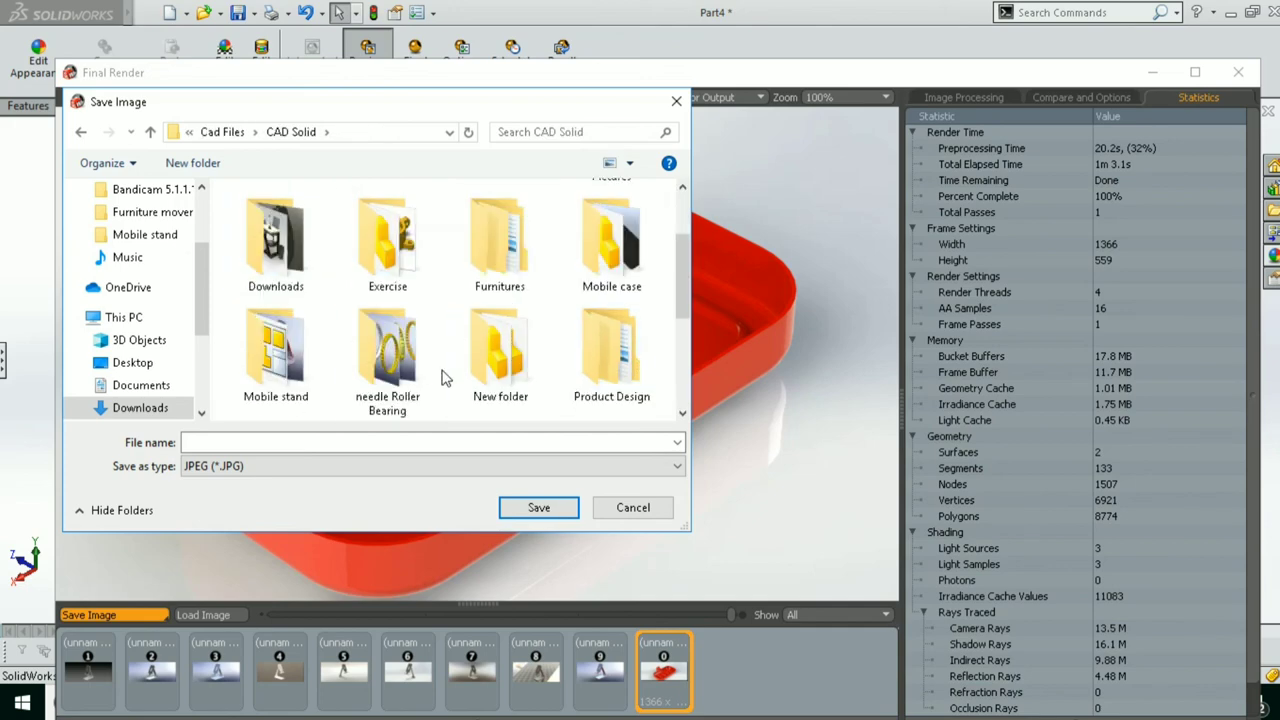
scroll(450, 378, down, 2)
scroll(535, 288, up, 1)
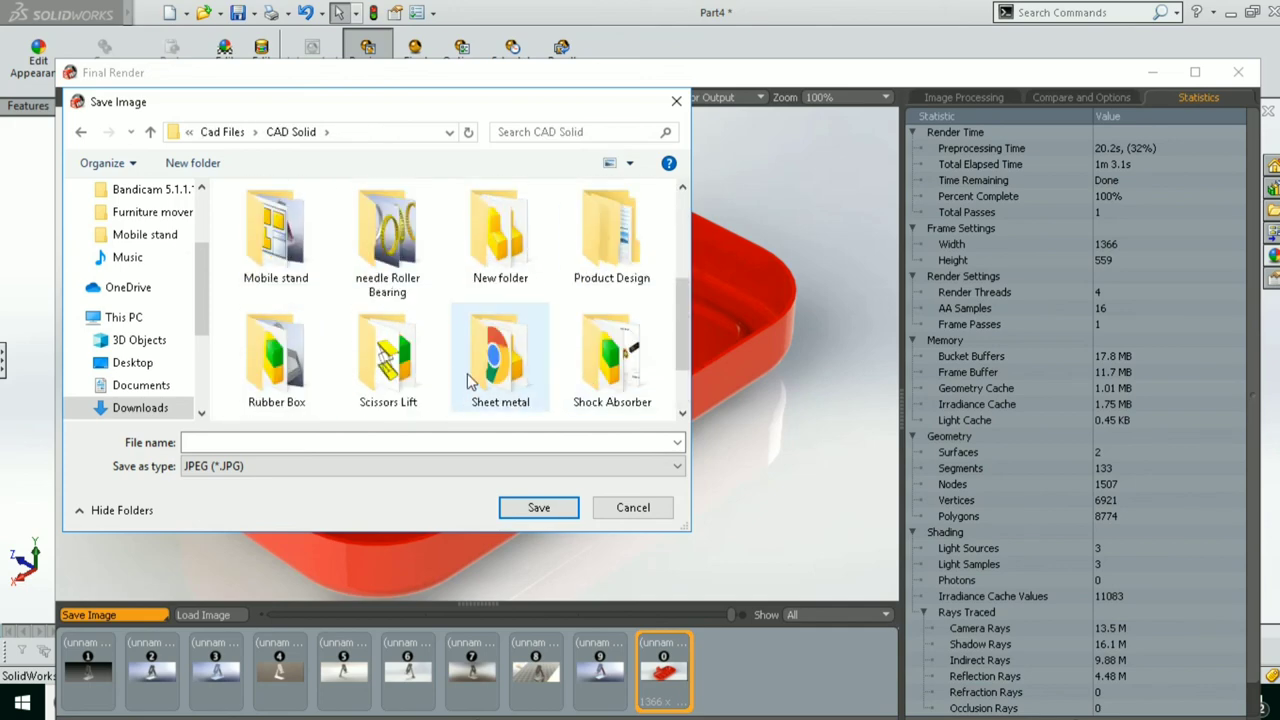
click(588, 272)
double_click(588, 272)
scroll(260, 400, down, 5)
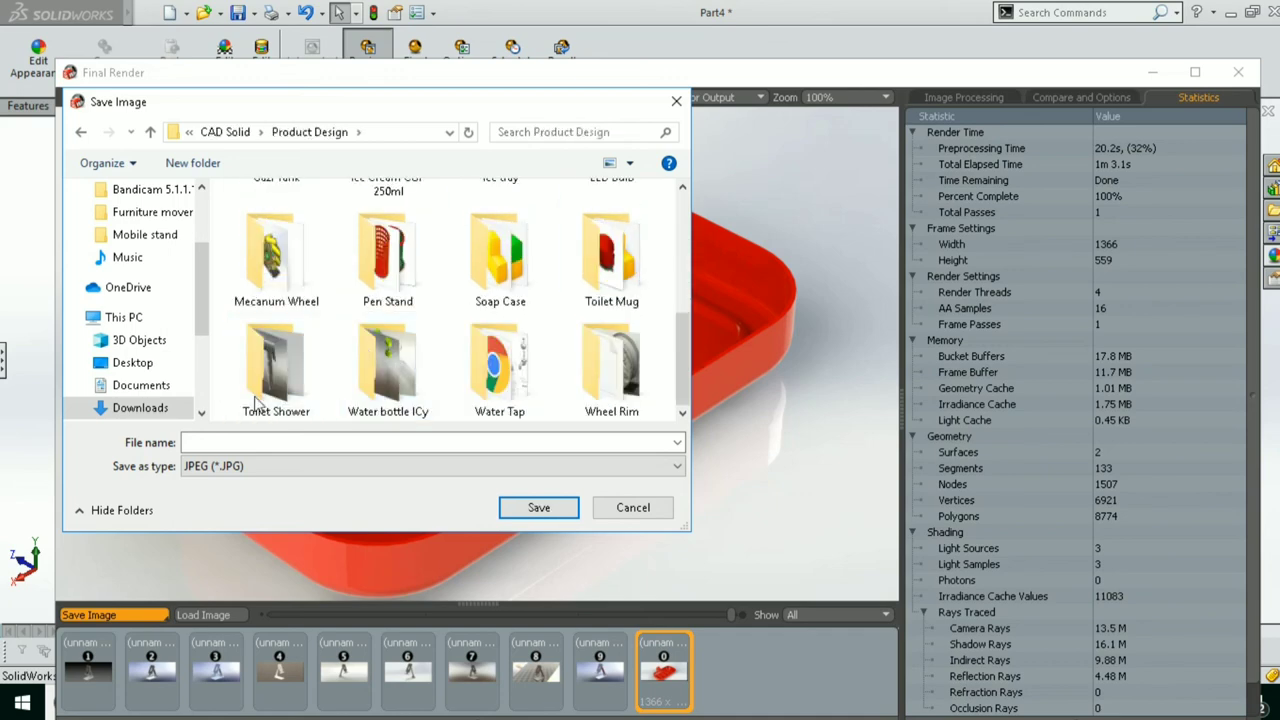
double_click(495, 255)
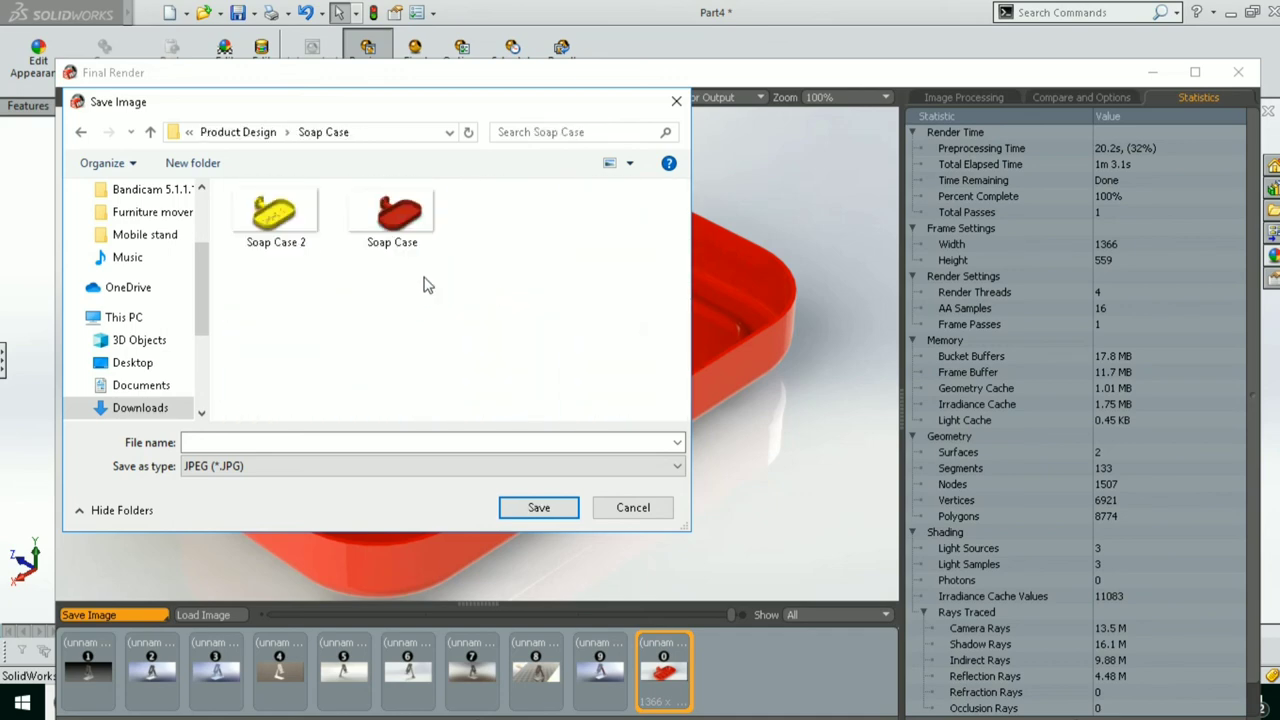
text(s)
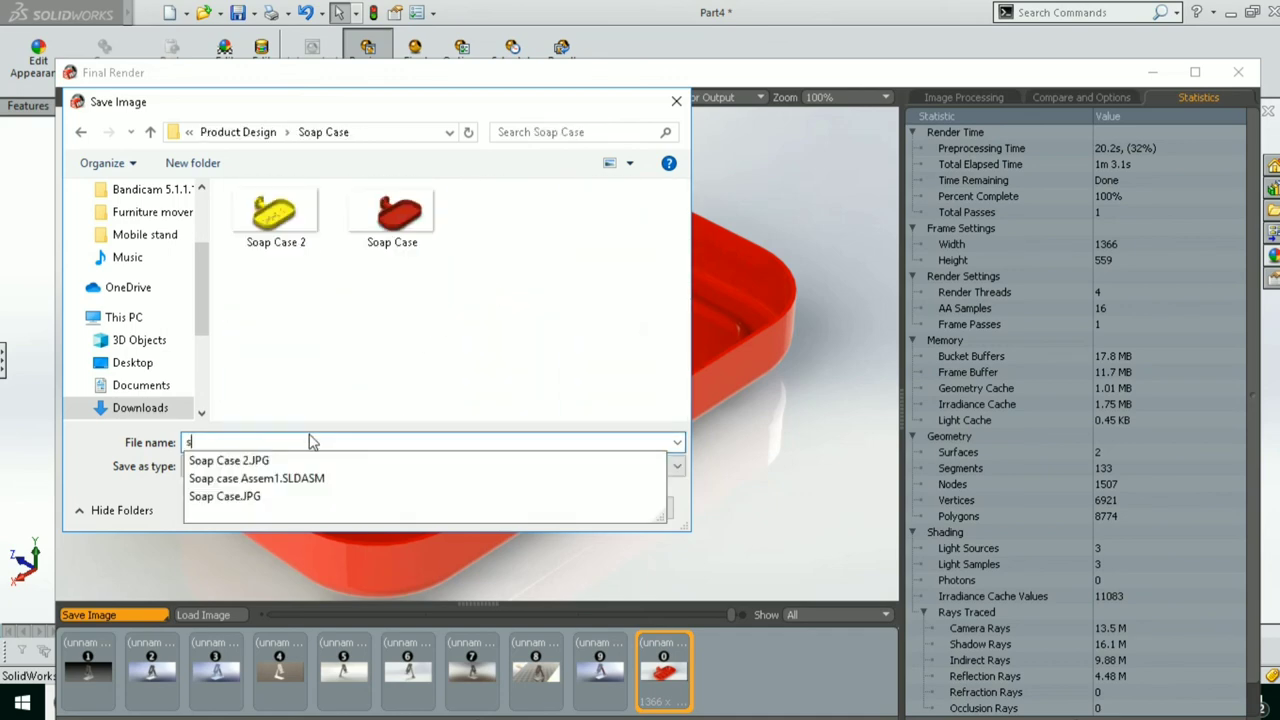
text(OAP CASWE)
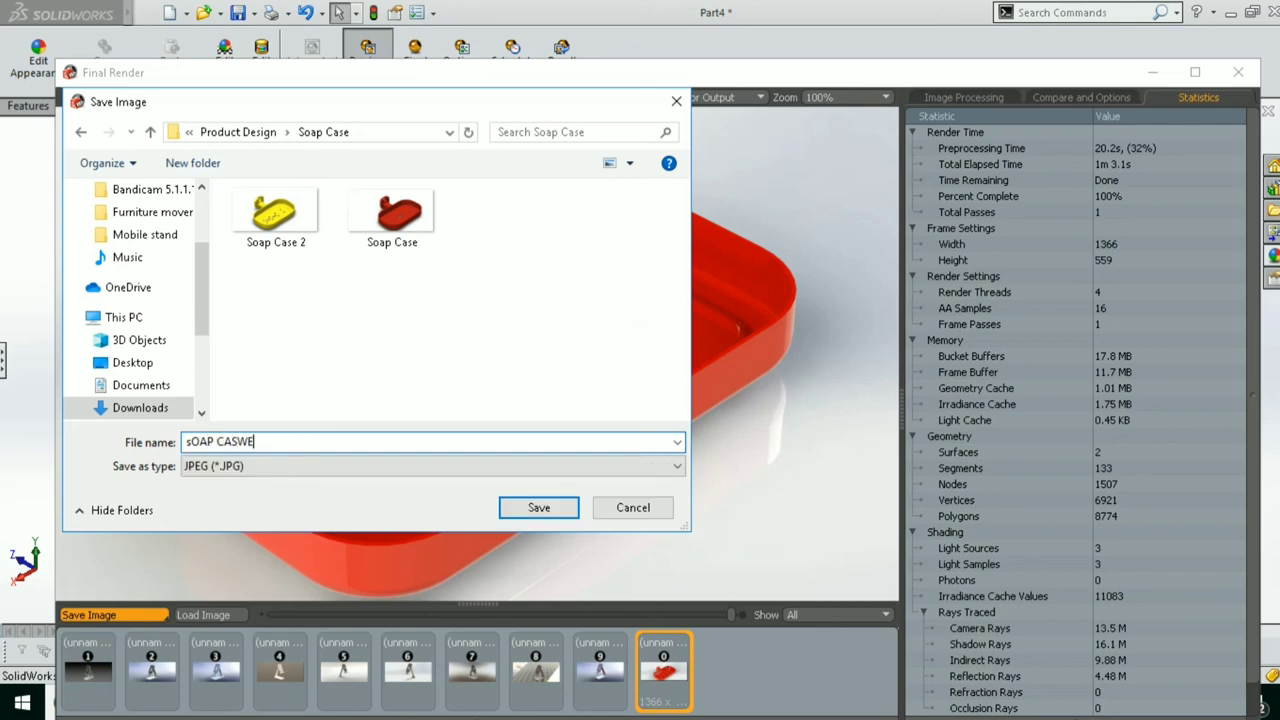
key(BackSpace)
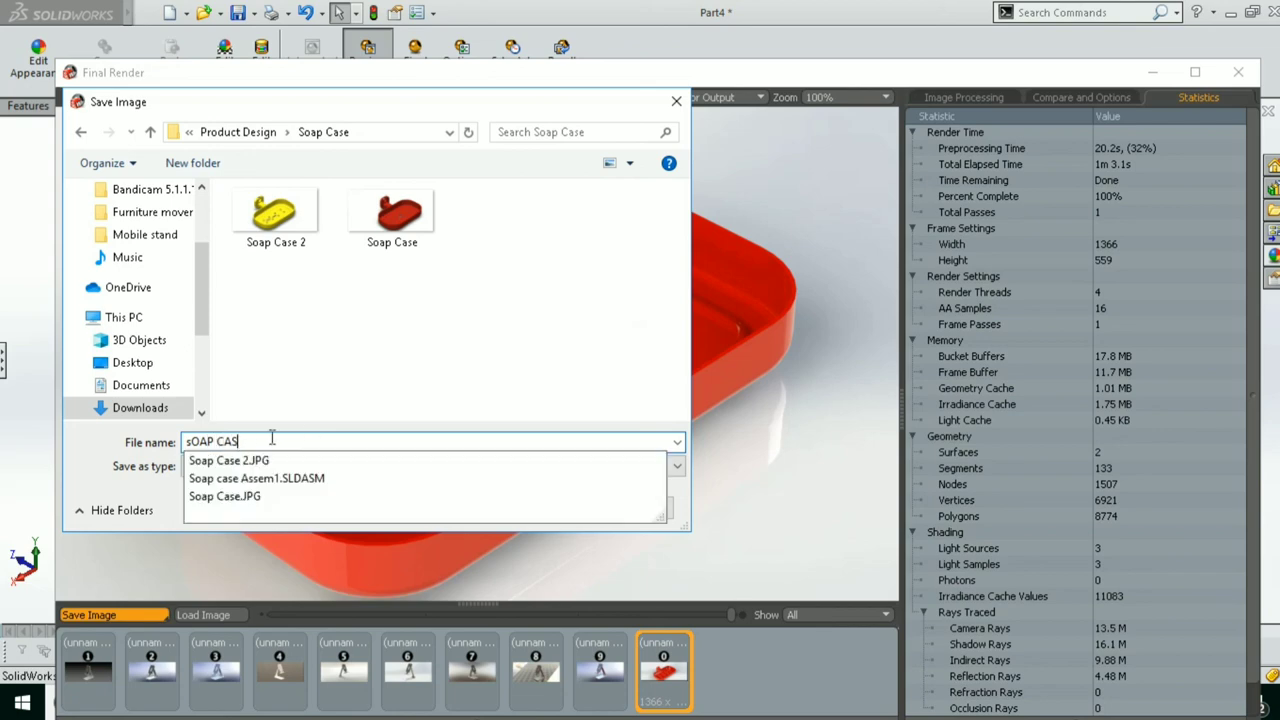
click(542, 508)
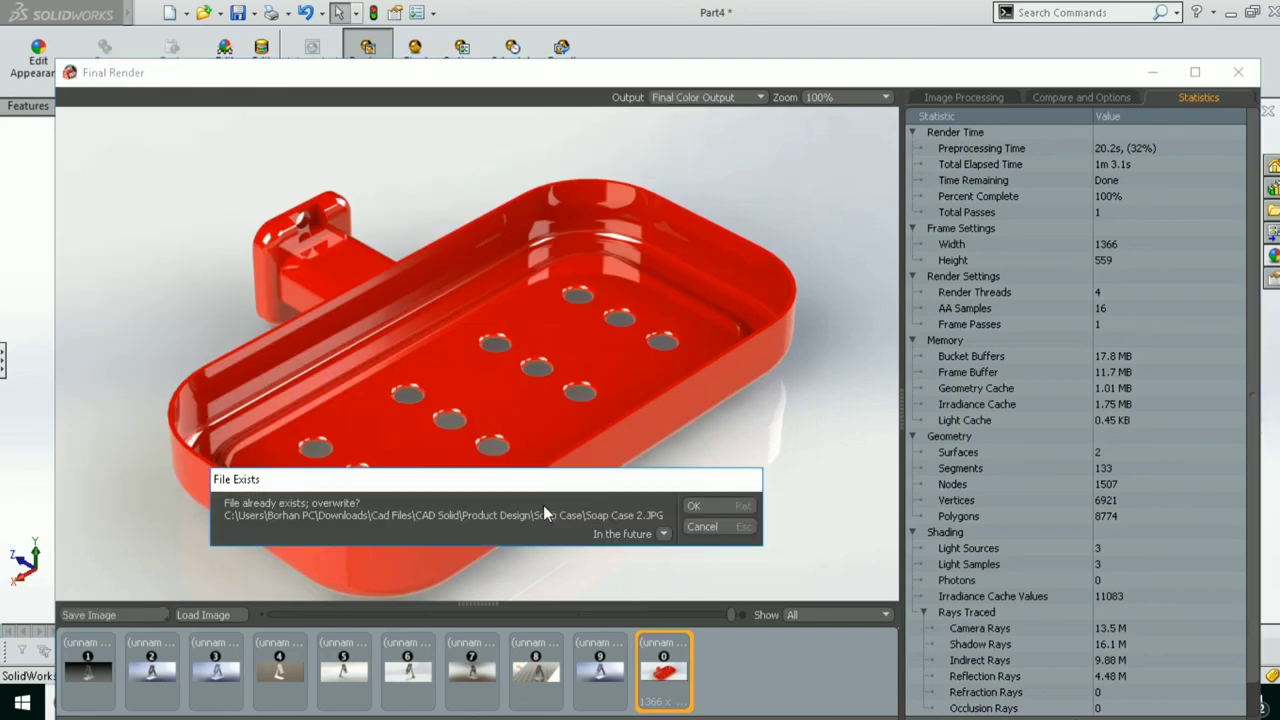
click(705, 530)
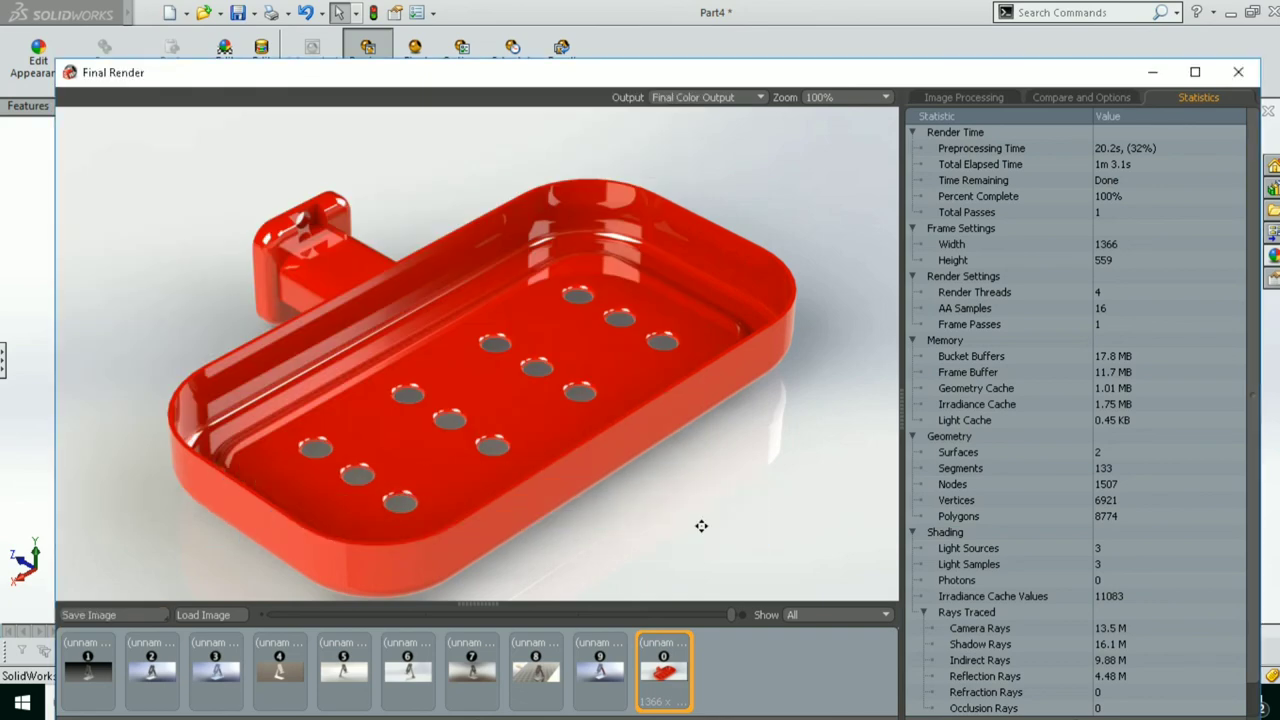
Step: Browse the save dialog through Downloads, Cad Files, CAD Solid and Product Design into the Soap Case folder
click(158, 614)
scroll(150, 312, up, 3)
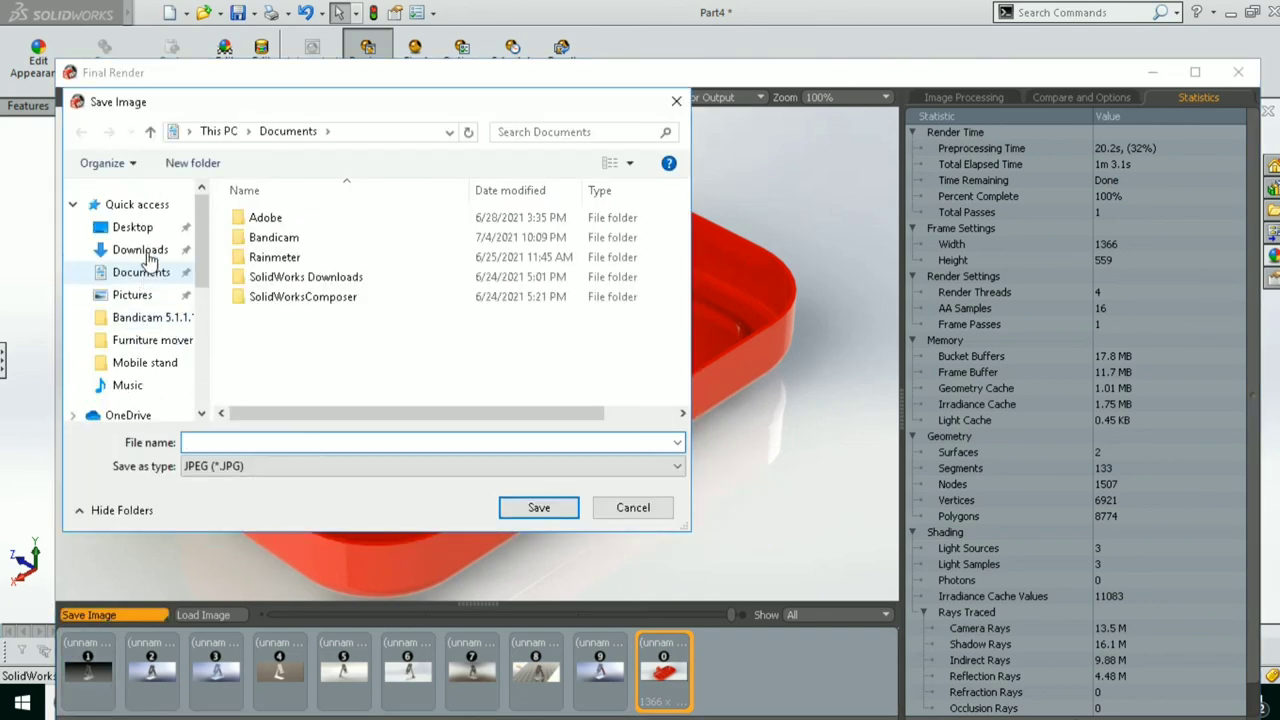
click(145, 250)
scroll(346, 357, down, 5)
scroll(346, 357, up, 3)
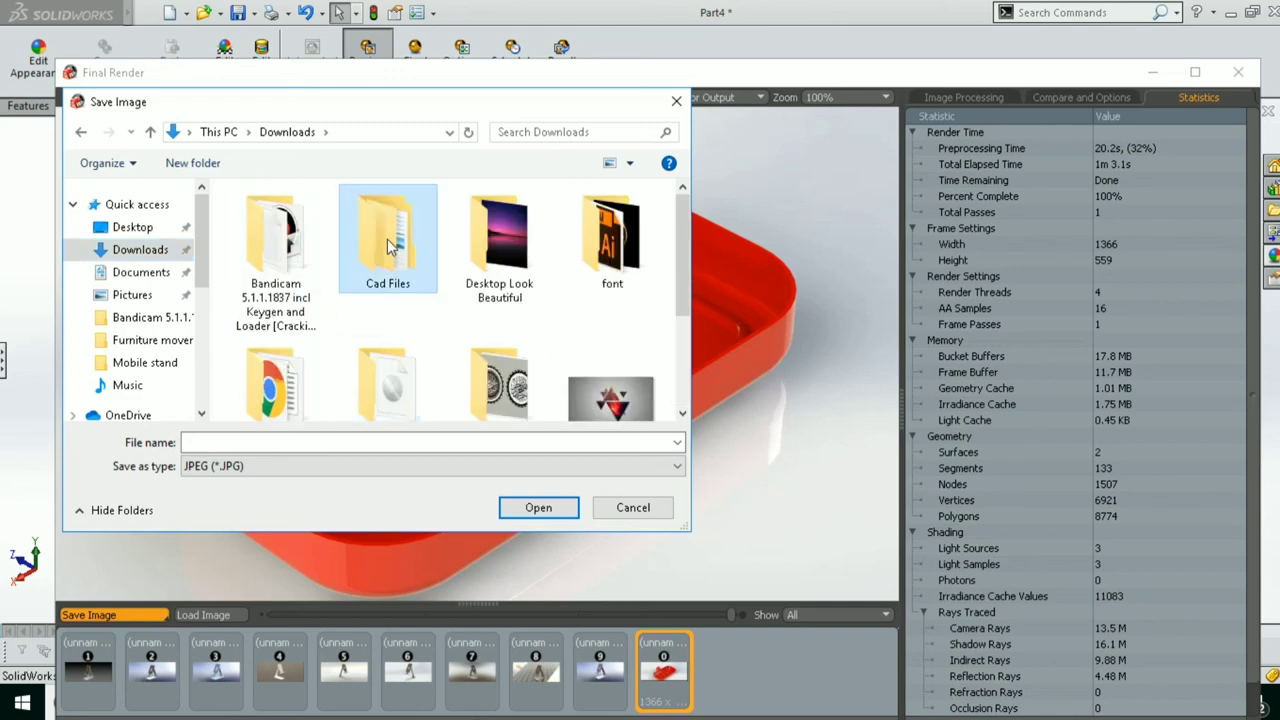
double_click(380, 232)
double_click(349, 229)
scroll(354, 322, down, 2)
scroll(575, 249, up, 1)
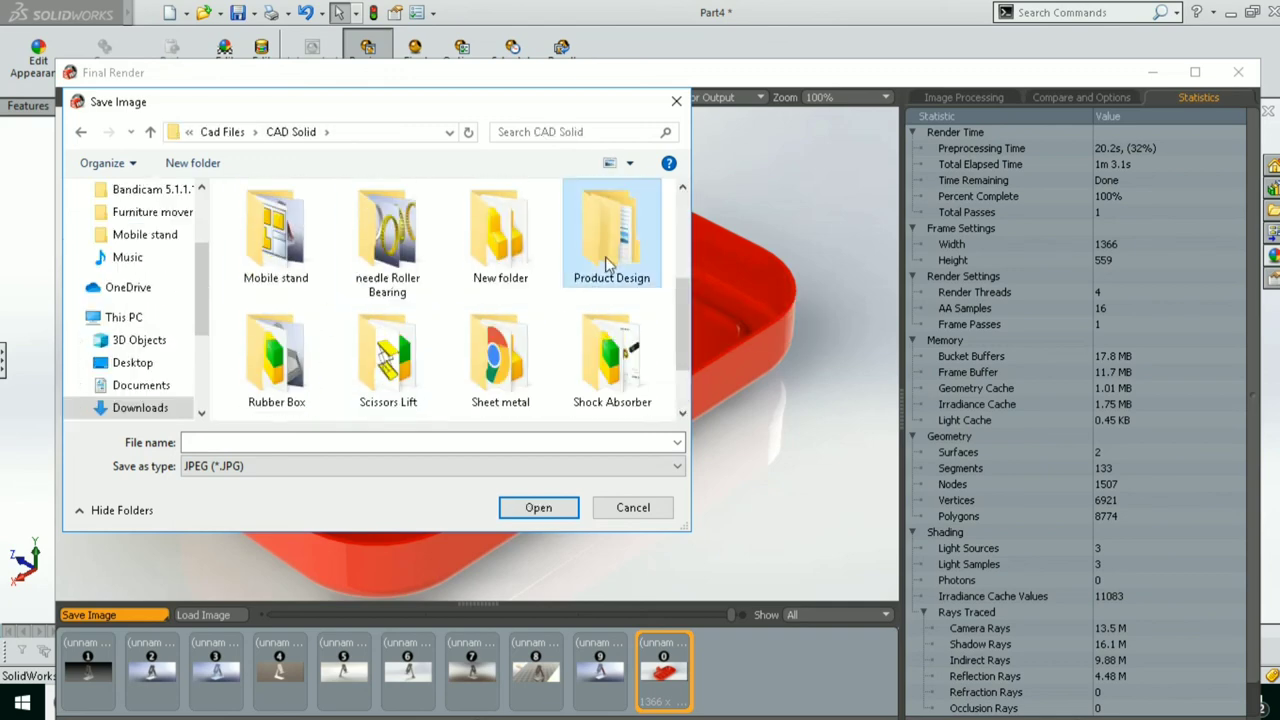
double_click(612, 225)
scroll(390, 360, down, 2)
double_click(505, 362)
Step: Save the render as the JPEG 'Soap Case 3'
click(392, 215)
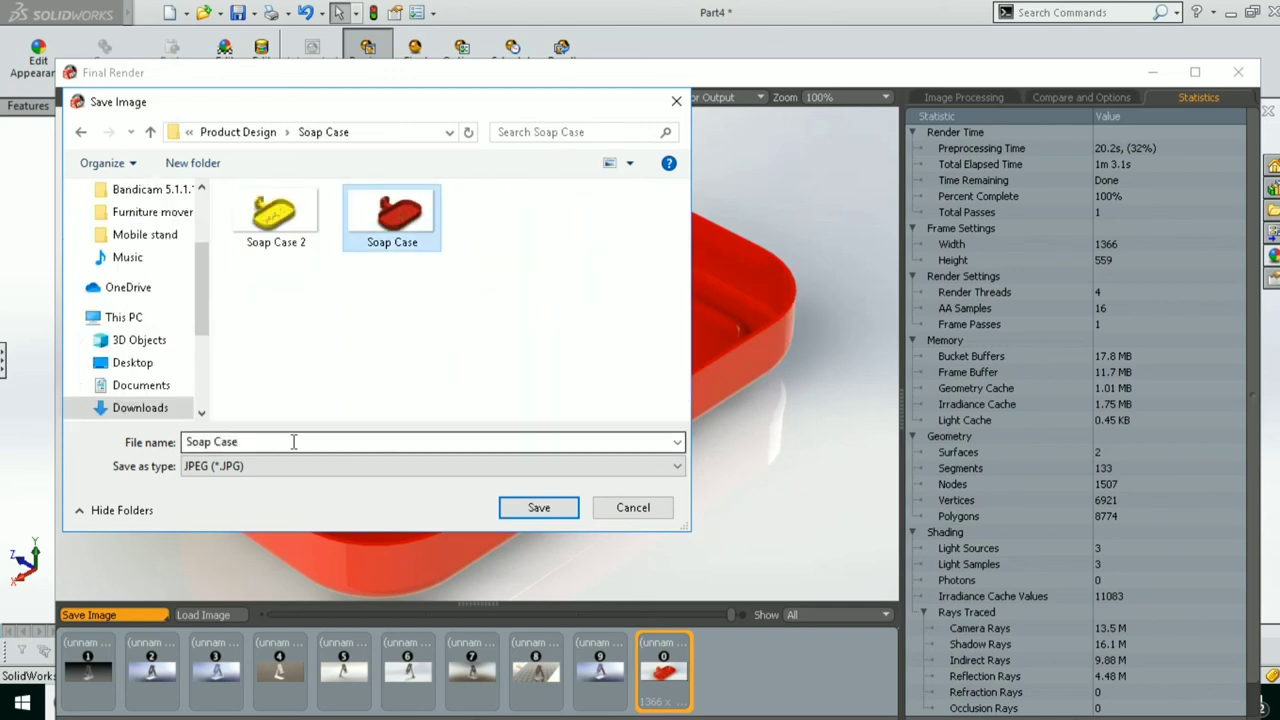
click(290, 441)
text(3)
click(537, 508)
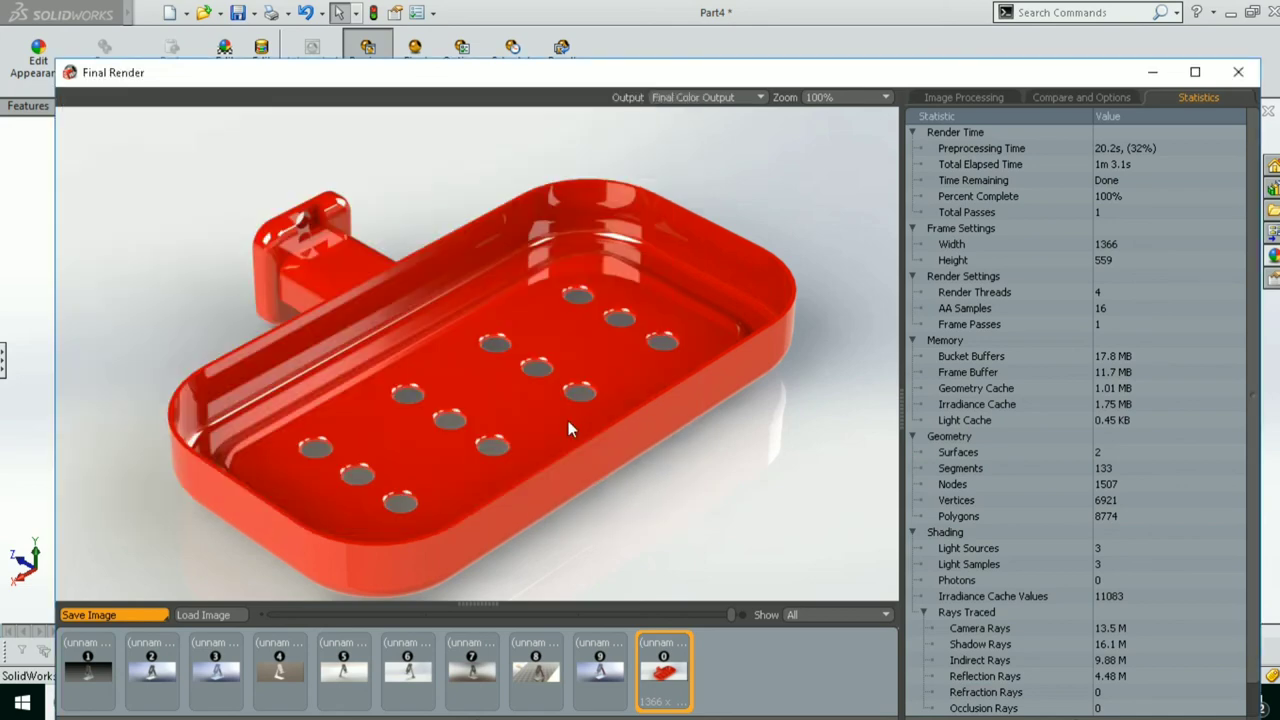
Step: Close the final render and apply the Rooftop scene backdrop to the preview
click(1240, 77)
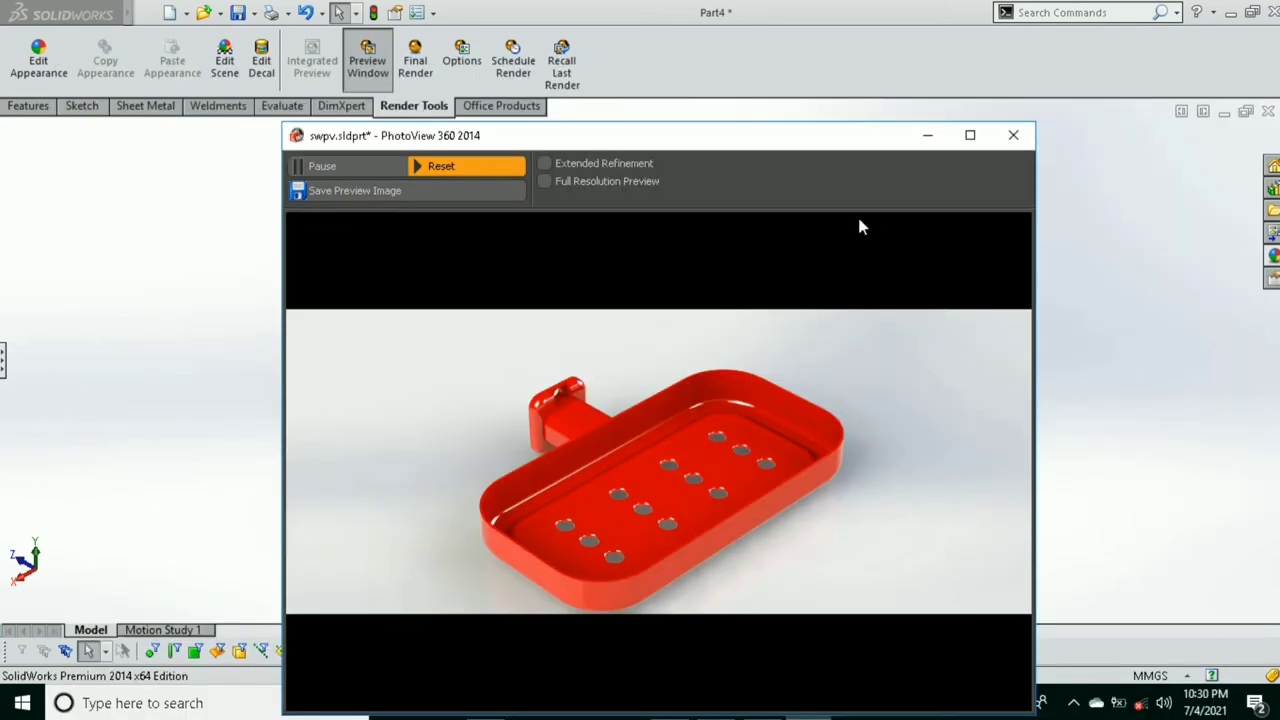
drag(838, 139, 849, 171)
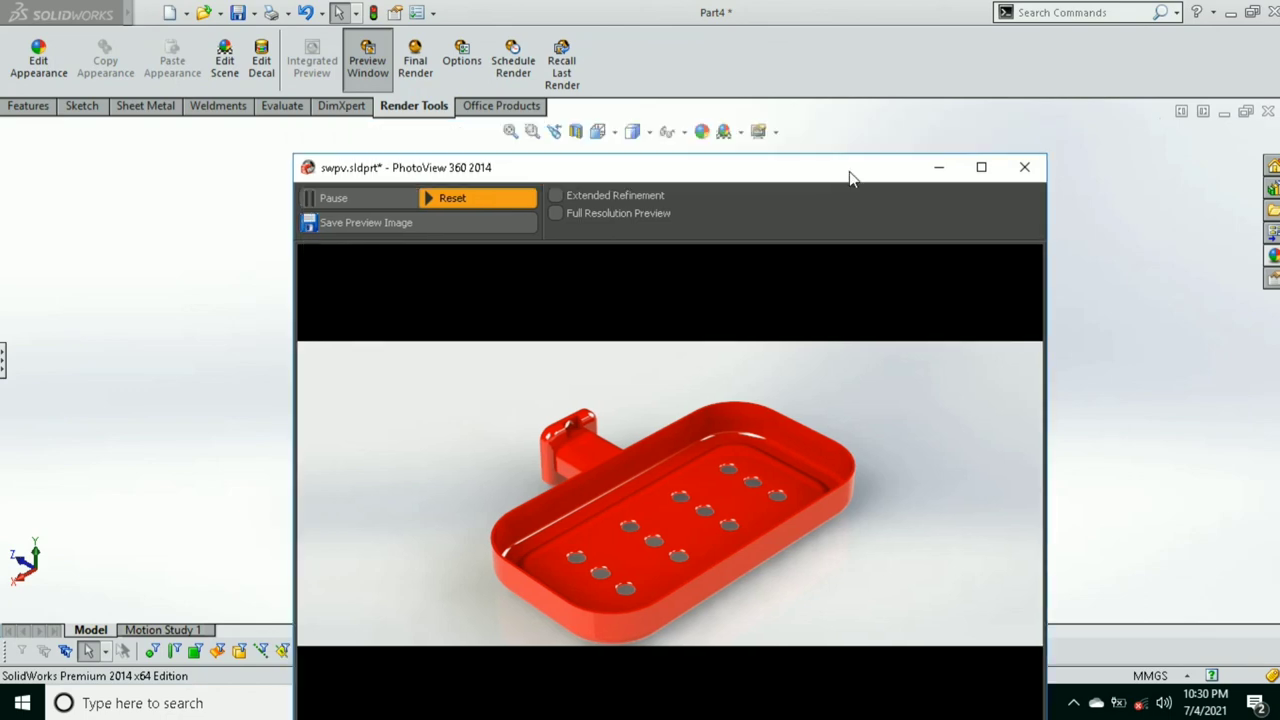
click(740, 131)
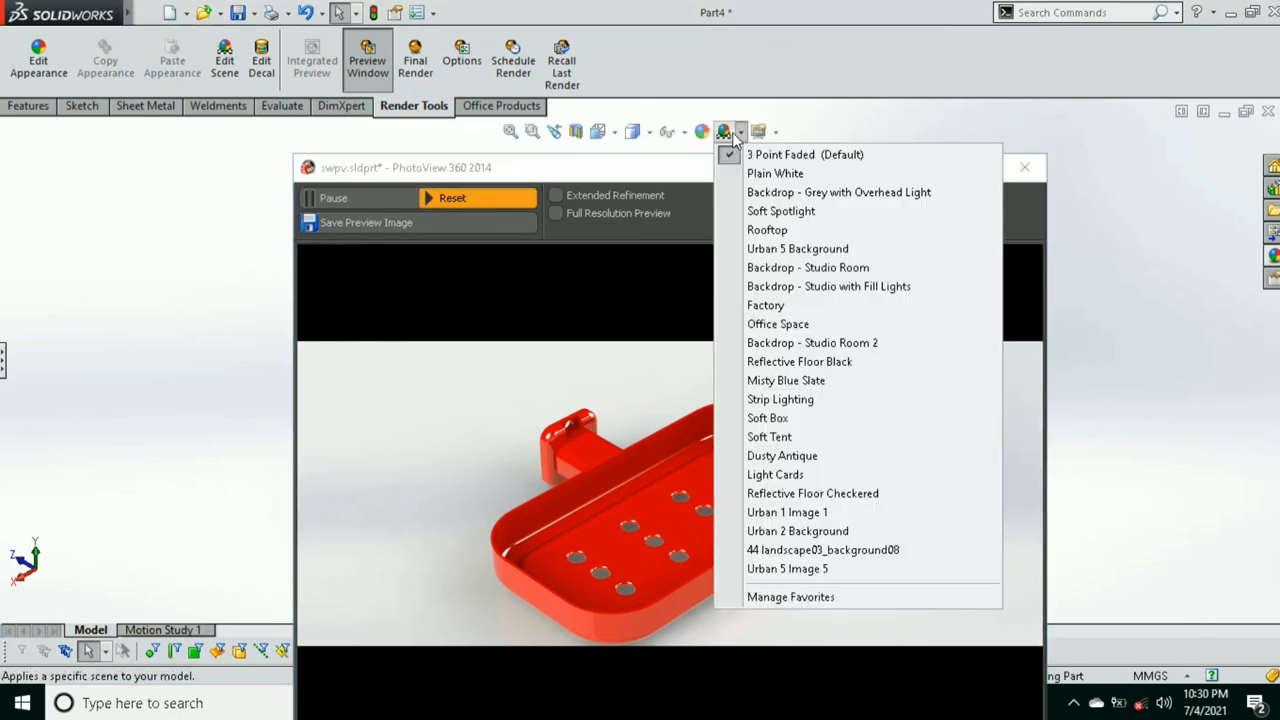
click(775, 131)
click(740, 131)
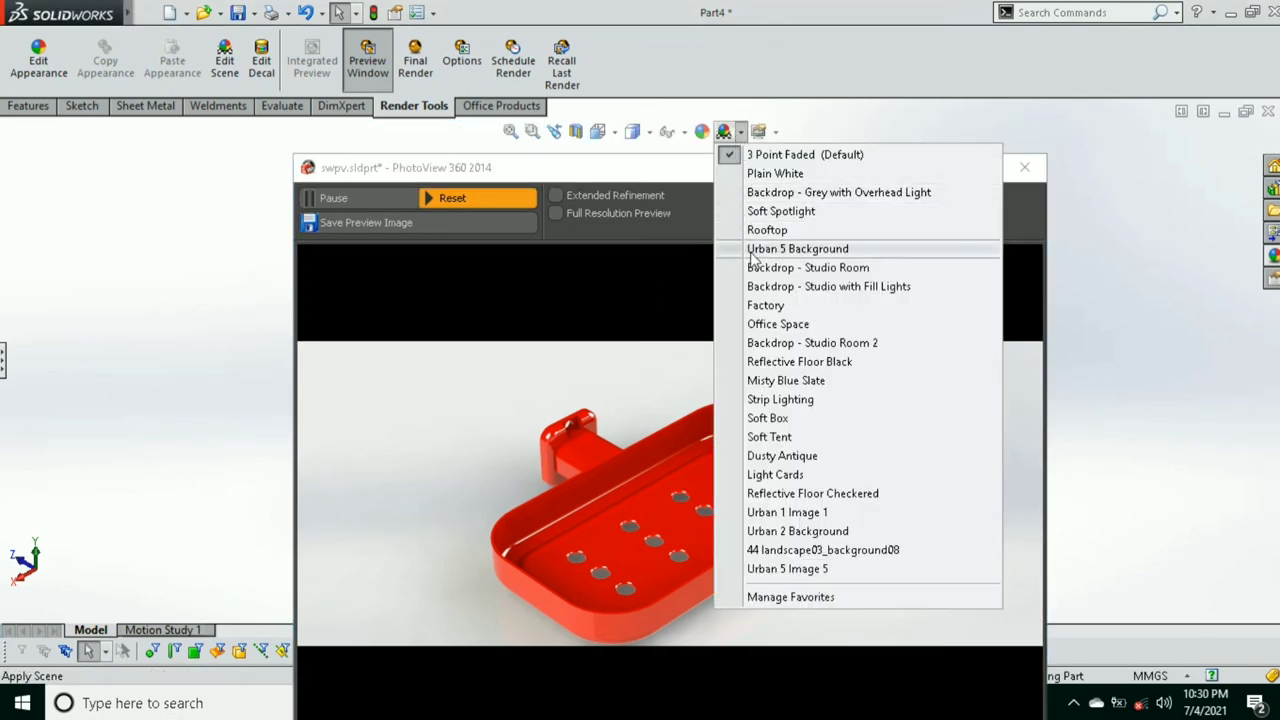
click(765, 231)
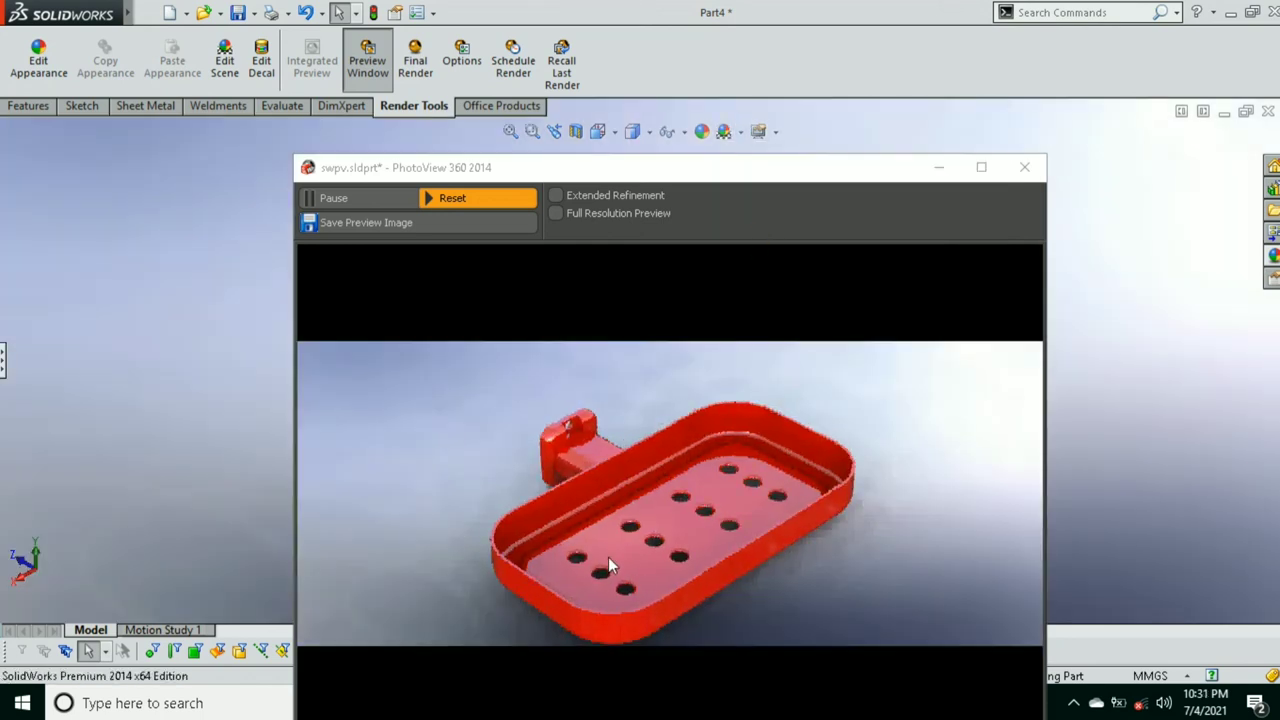
Step: Switch to a light grey studio scene, then close the PhotoView 360 preview
click(741, 132)
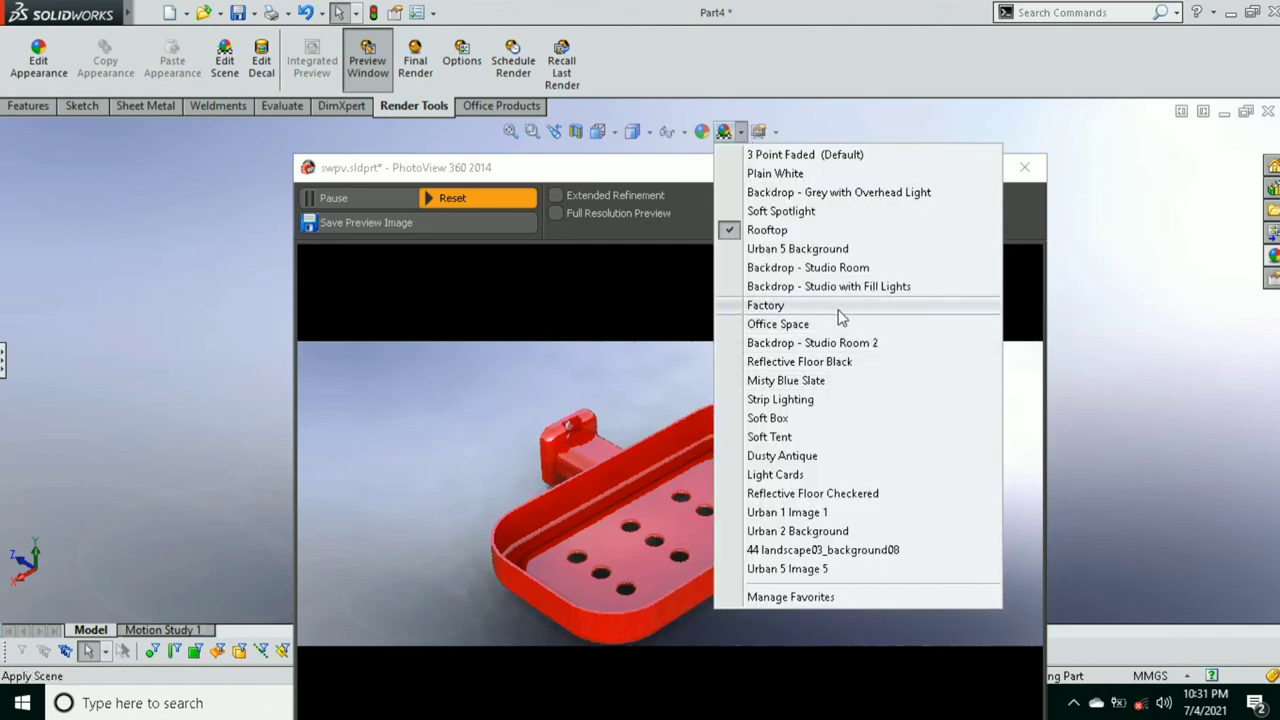
click(800, 211)
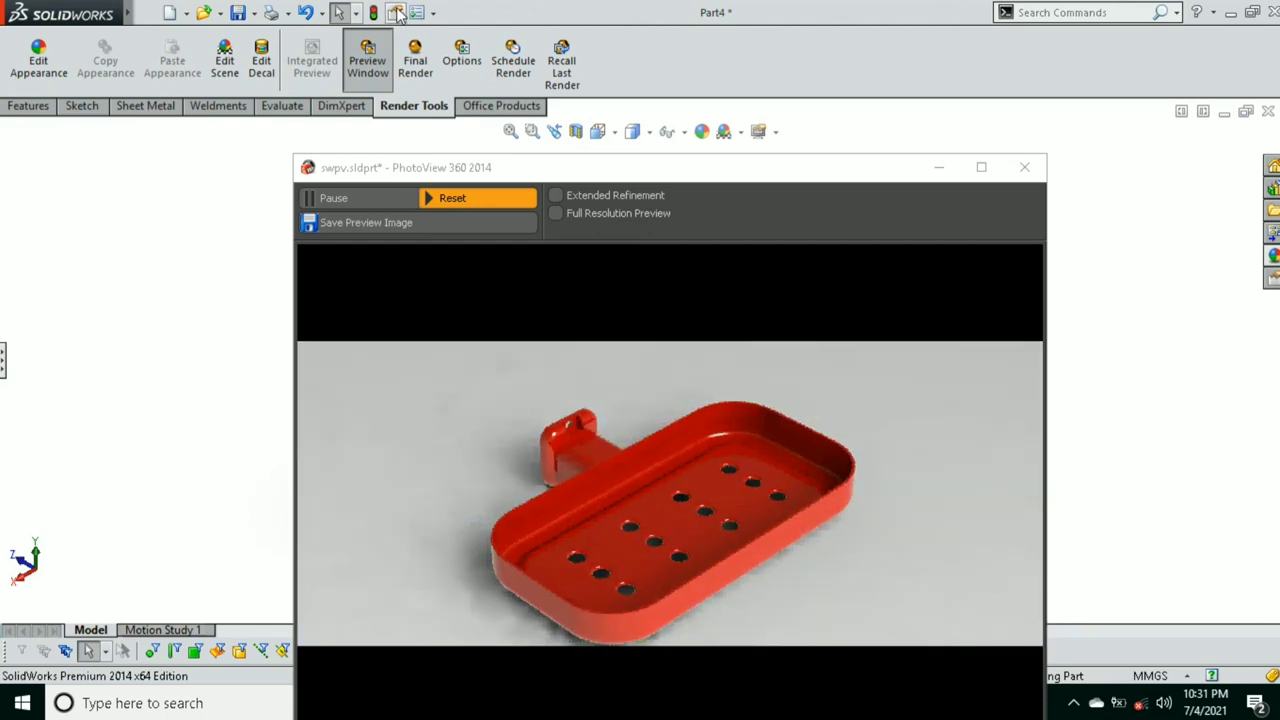
click(1025, 168)
Step: Show the part Shaded without edges and orbit the soap case to a new angle
click(649, 131)
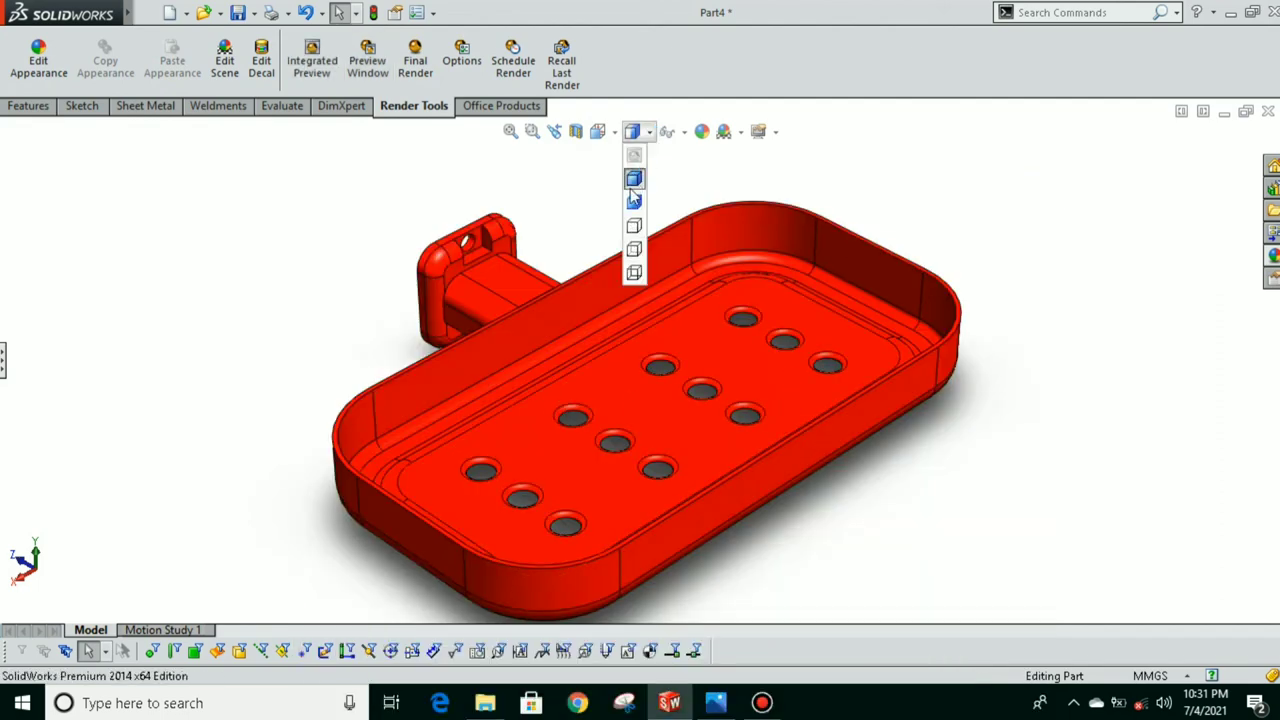
click(632, 200)
mouse_move(608, 455)
middle_down()
mouse_move(571, 337)
mouse_move(566, 434)
middle_up()
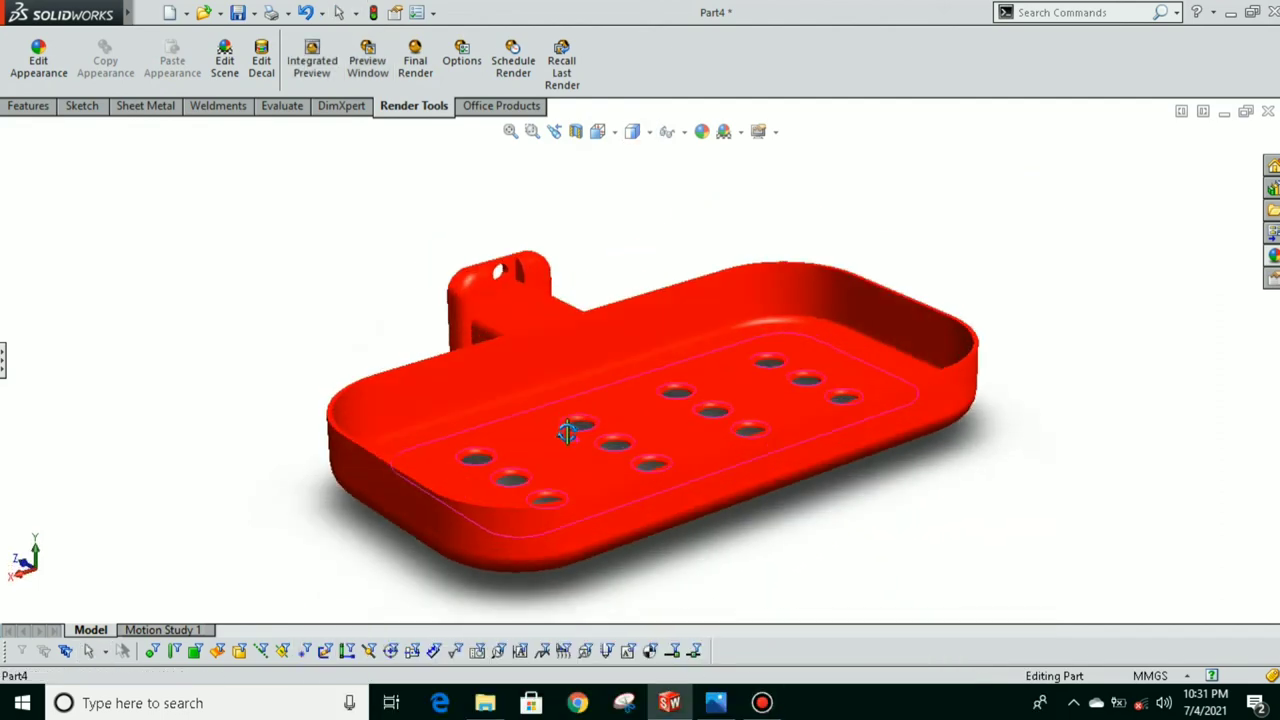
click(762, 703)
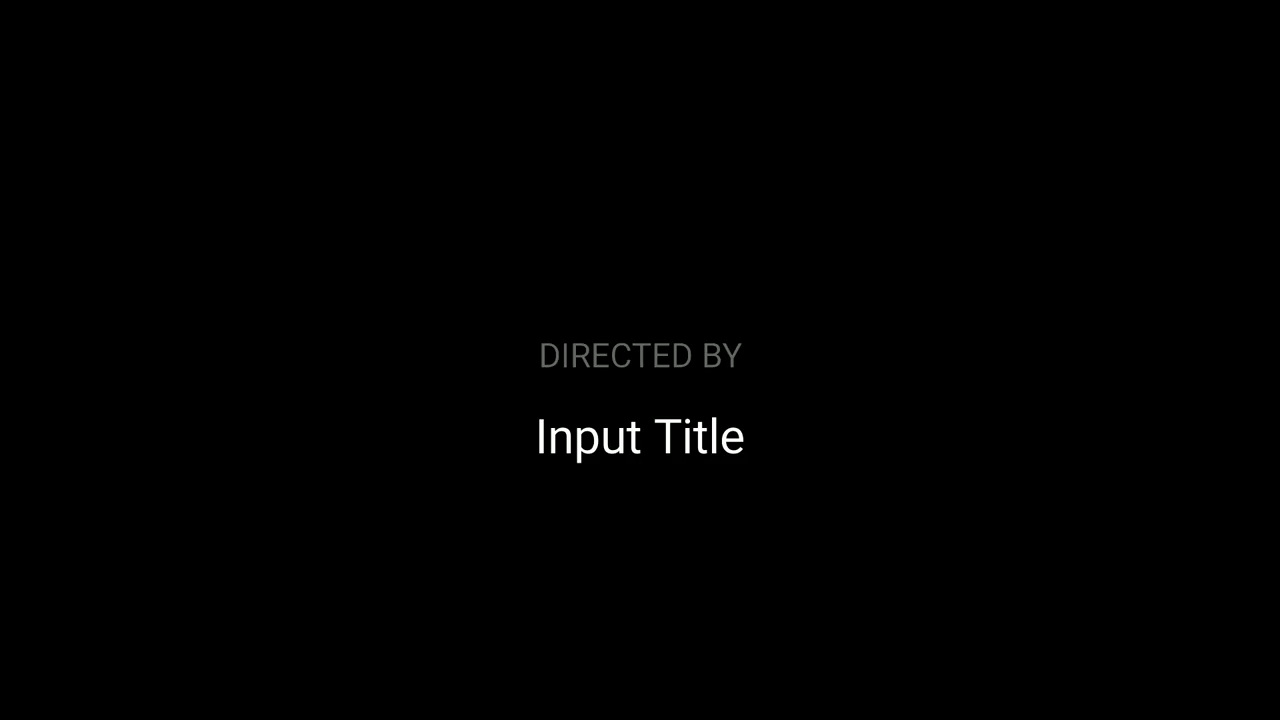